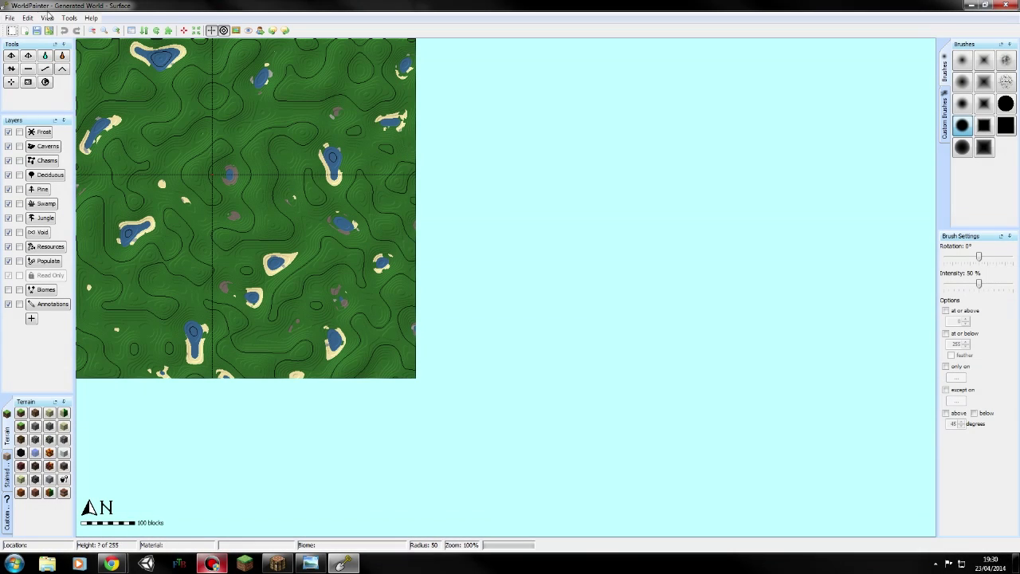
- Create a new flat world named Dwarf Cave, 1,024 by 1,024 blocks, at level 64 with a grass surface and no beaches
left_click(10, 17)
left_click(36, 30)
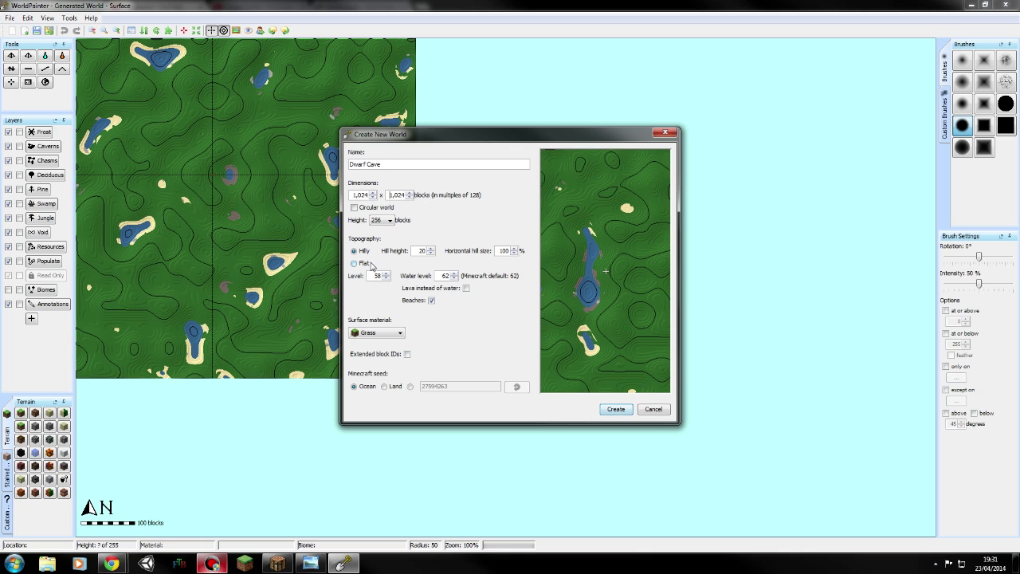
left_click(354, 263)
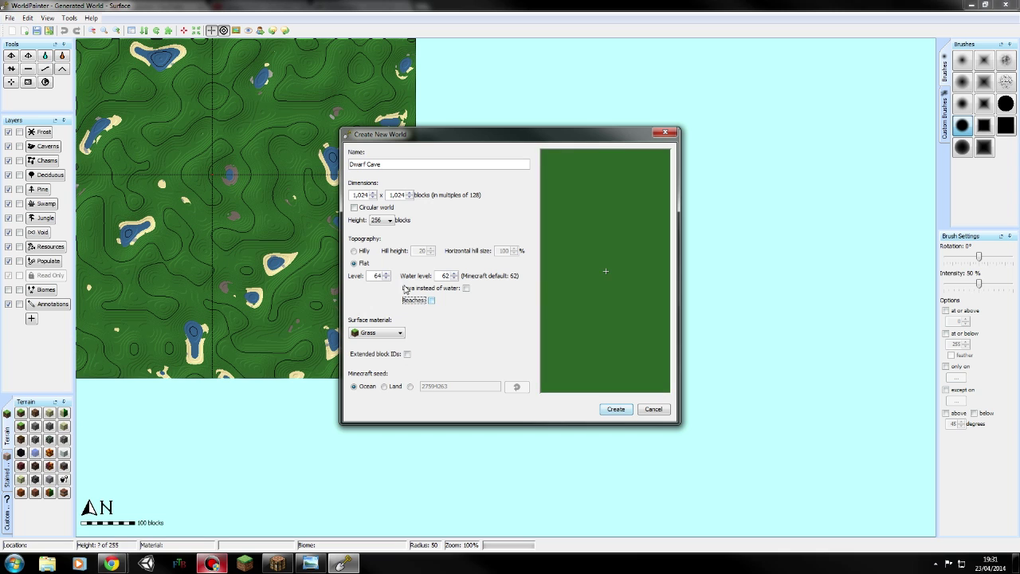
left_click(616, 409)
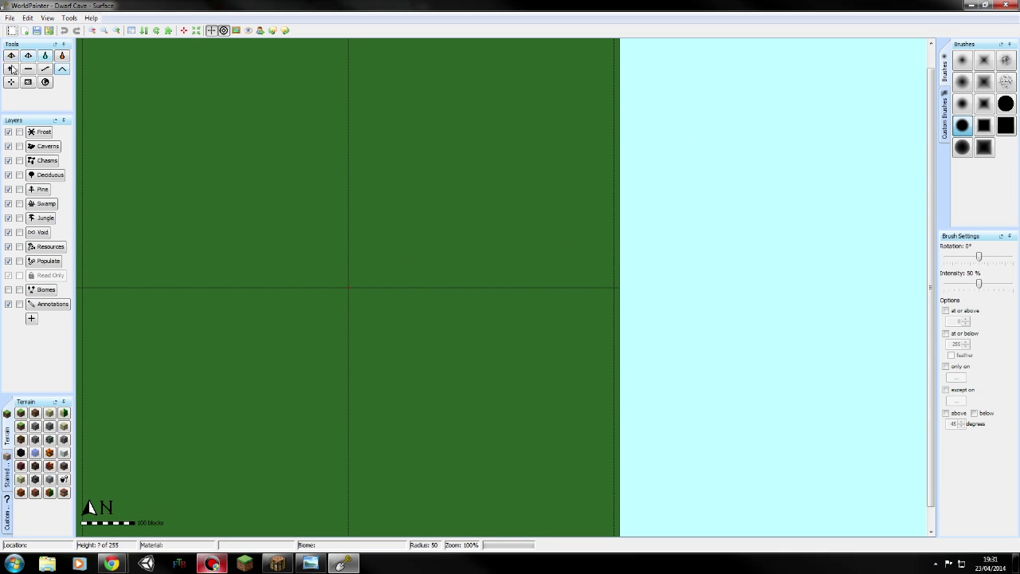
- Raise a broad mountain around the map centre with the Height tool and the triangular custom brush, using radii up to about 300
left_click(943, 127)
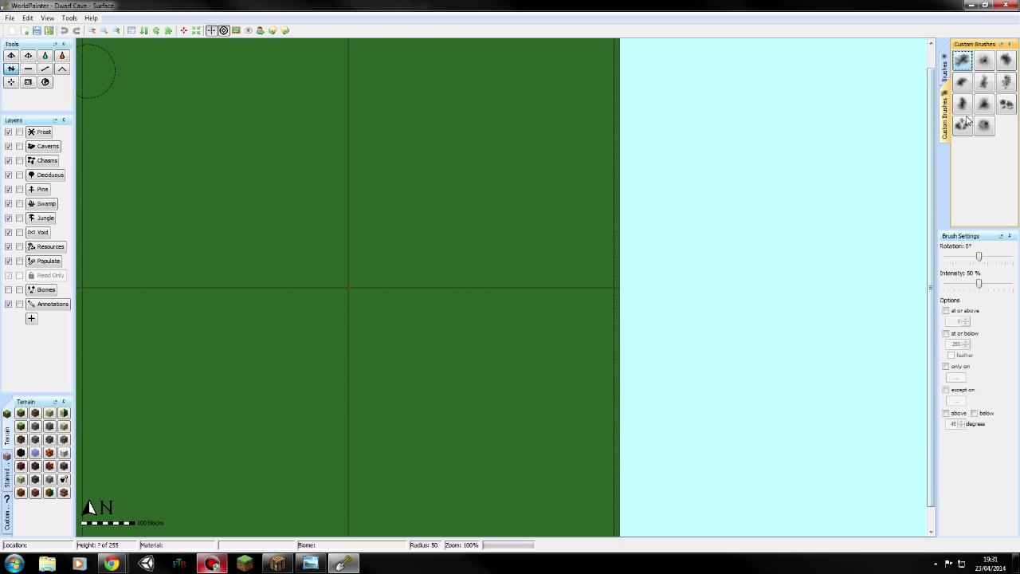
left_click(984, 103)
scroll(344, 264, "up", 15)
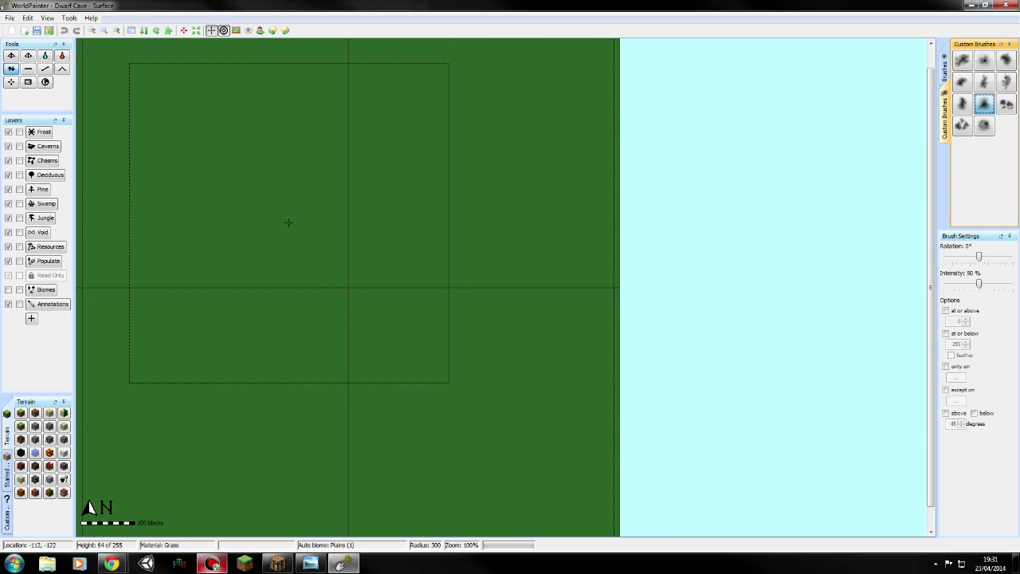
mouse_move(353, 266)
left_mouse_down()
mouse_move(337, 271)
mouse_move(371, 253)
mouse_move(343, 219)
mouse_move(311, 231)
mouse_move(296, 263)
mouse_move(635, 217)
mouse_move(418, 289)
mouse_move(432, 266)
mouse_move(361, 292)
mouse_move(377, 186)
mouse_move(318, 180)
mouse_move(236, 265)
mouse_move(343, 350)
mouse_move(351, 202)
mouse_move(231, 217)
mouse_move(239, 255)
mouse_move(279, 144)
mouse_move(208, 223)
mouse_move(446, 193)
mouse_move(409, 303)
mouse_move(324, 280)
mouse_move(454, 327)
mouse_move(266, 328)
mouse_move(243, 256)
mouse_move(213, 351)
mouse_move(168, 274)
mouse_move(183, 212)
mouse_move(236, 152)
mouse_move(448, 192)
mouse_move(510, 247)
mouse_move(366, 268)
mouse_move(415, 303)
mouse_move(425, 237)
mouse_move(322, 287)
mouse_move(317, 234)
mouse_move(292, 256)
mouse_move(423, 272)
mouse_move(404, 296)
mouse_move(329, 263)
left_mouse_up()
scroll(360, 292, "down", 6)
scroll(353, 272, "down", 7)
scroll(329, 263, "up", 7)
scroll(332, 266, "up", 5)
mouse_move(284, 213)
left_mouse_down()
mouse_move(308, 212)
mouse_move(255, 223)
mouse_move(298, 220)
mouse_move(326, 239)
mouse_move(423, 206)
mouse_move(447, 261)
mouse_move(291, 291)
mouse_move(284, 309)
mouse_move(381, 292)
mouse_move(362, 255)
mouse_move(291, 188)
mouse_move(333, 168)
mouse_move(200, 180)
mouse_move(213, 256)
mouse_move(423, 261)
mouse_move(393, 173)
mouse_move(256, 188)
mouse_move(387, 282)
mouse_move(518, 336)
mouse_move(476, 185)
mouse_move(342, 186)
mouse_move(209, 287)
mouse_move(356, 265)
left_mouse_up()
- Widen the mountain's base toward the west and northwest using the Height tool with varying brush radii
scroll(270, 224, "down", 7)
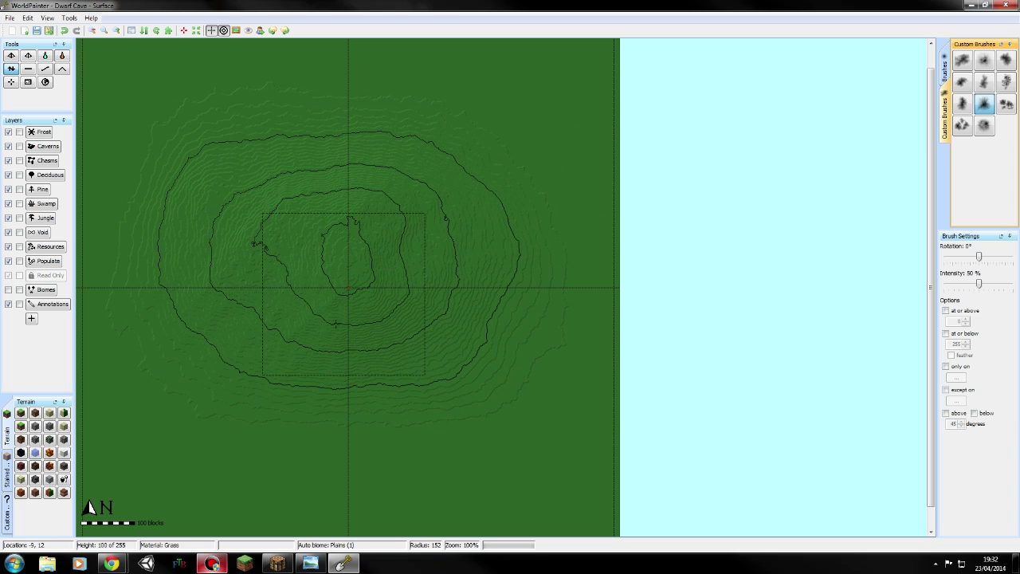
mouse_move(370, 318)
left_mouse_down()
mouse_move(425, 199)
mouse_move(391, 149)
mouse_move(231, 124)
mouse_move(199, 132)
mouse_move(152, 225)
mouse_move(185, 423)
mouse_move(242, 476)
mouse_move(538, 466)
mouse_move(588, 375)
mouse_move(576, 228)
mouse_move(512, 125)
mouse_move(486, 52)
mouse_move(415, 88)
mouse_move(191, 120)
mouse_move(108, 308)
mouse_move(111, 424)
left_mouse_up()
scroll(303, 473, "down", 7)
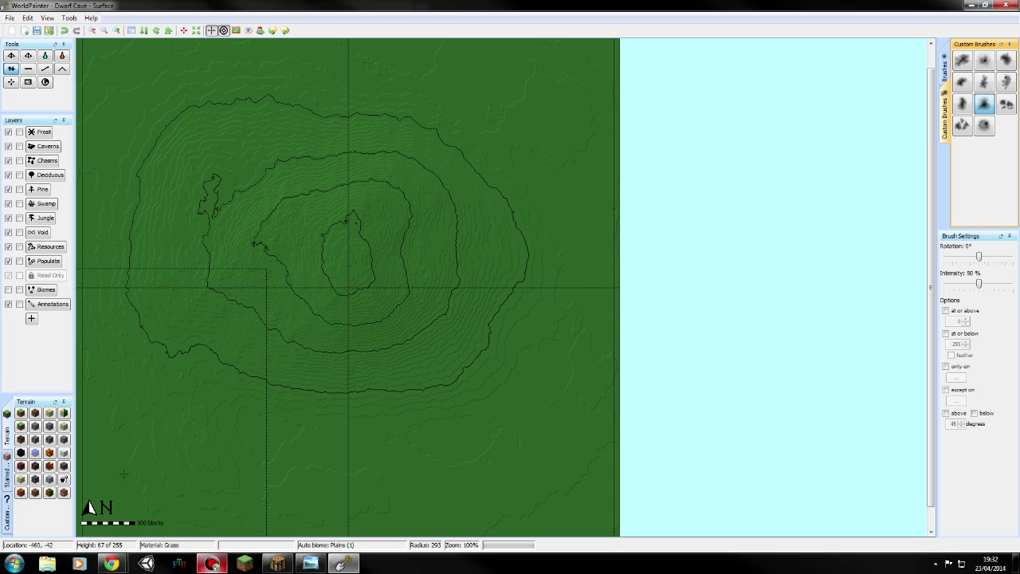
- Build up a steep central peak with the Height tool at a radius of 137
scroll(329, 385, "up", 8)
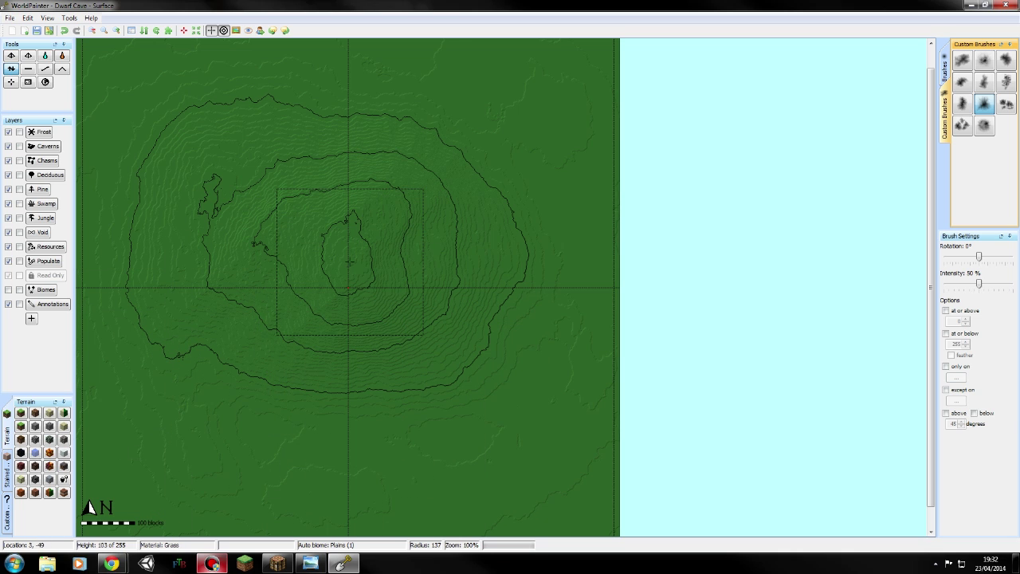
mouse_move(349, 261)
left_mouse_down()
mouse_move(322, 215)
mouse_move(393, 294)
mouse_move(362, 315)
mouse_move(392, 324)
mouse_move(410, 285)
mouse_move(380, 263)
left_mouse_up()
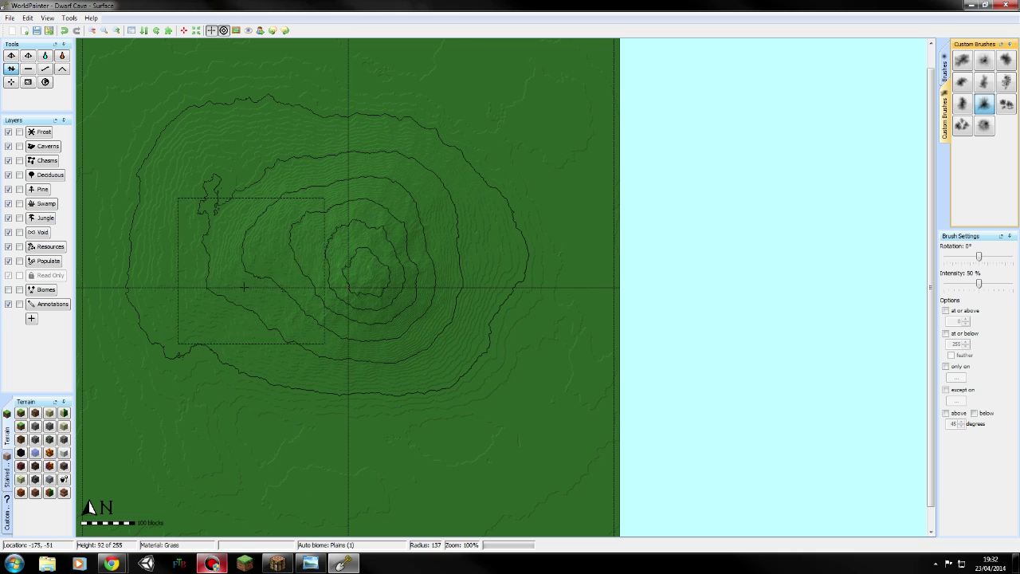
mouse_move(244, 287)
left_mouse_down()
mouse_move(243, 354)
mouse_move(313, 273)
mouse_move(297, 318)
mouse_move(404, 327)
mouse_move(373, 279)
mouse_move(333, 258)
left_mouse_up()
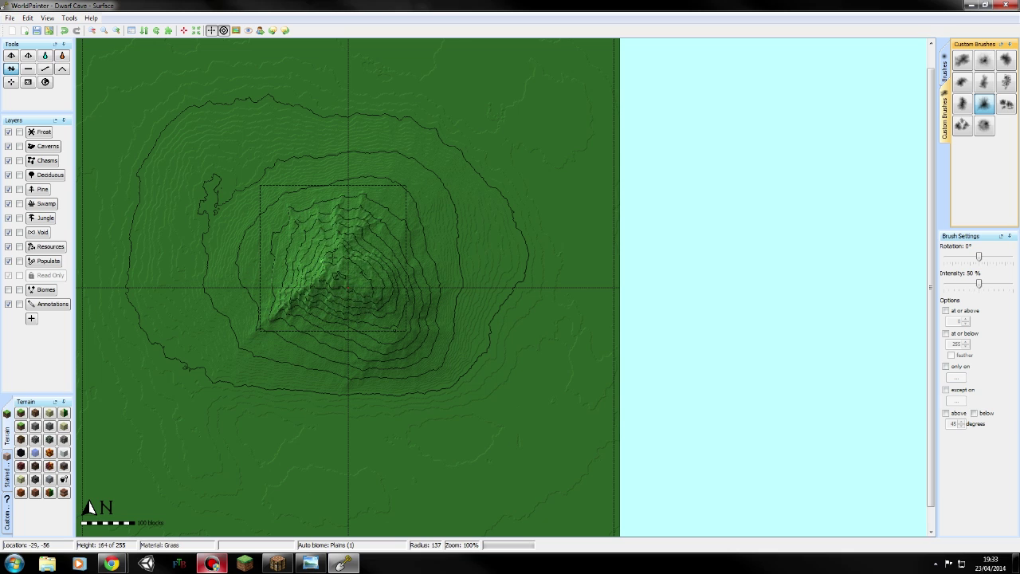
- Raise the slopes surrounding the peak with the Height tool at a radius of 218, including the southwest flank
scroll(357, 261, "up", 5)
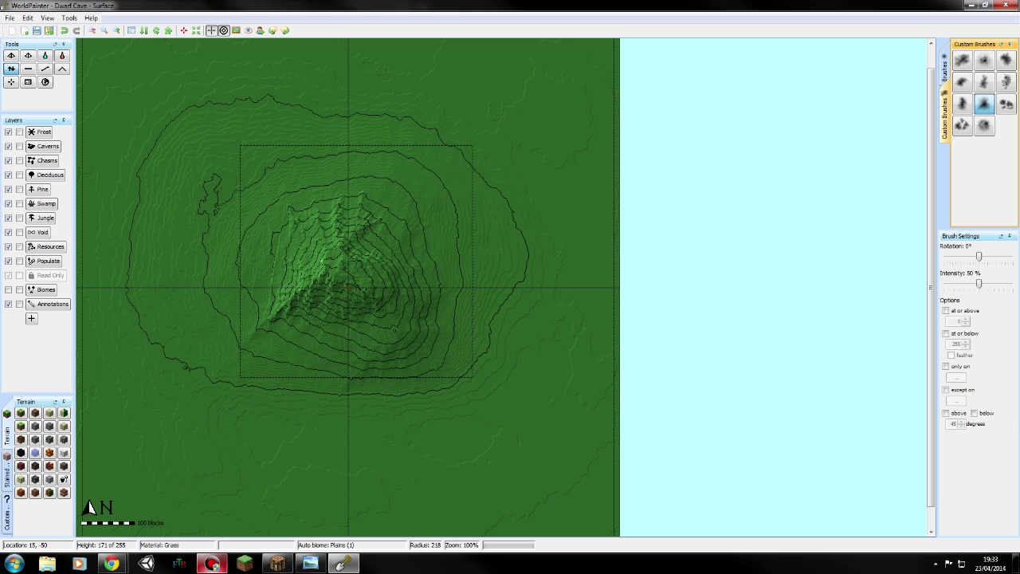
mouse_move(356, 260)
left_mouse_down()
mouse_move(374, 257)
mouse_move(383, 225)
mouse_move(363, 204)
left_mouse_up()
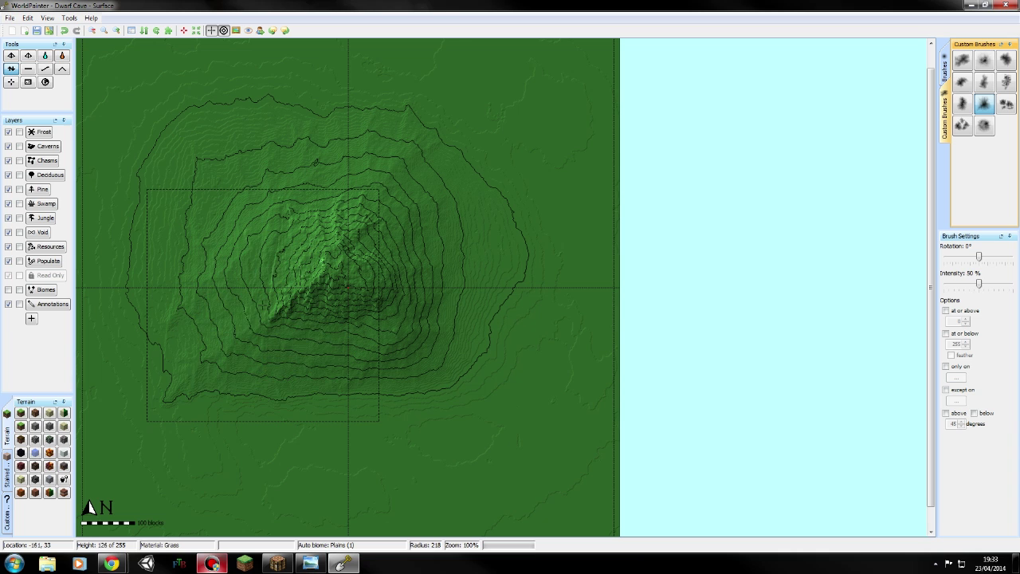
left_click(264, 305)
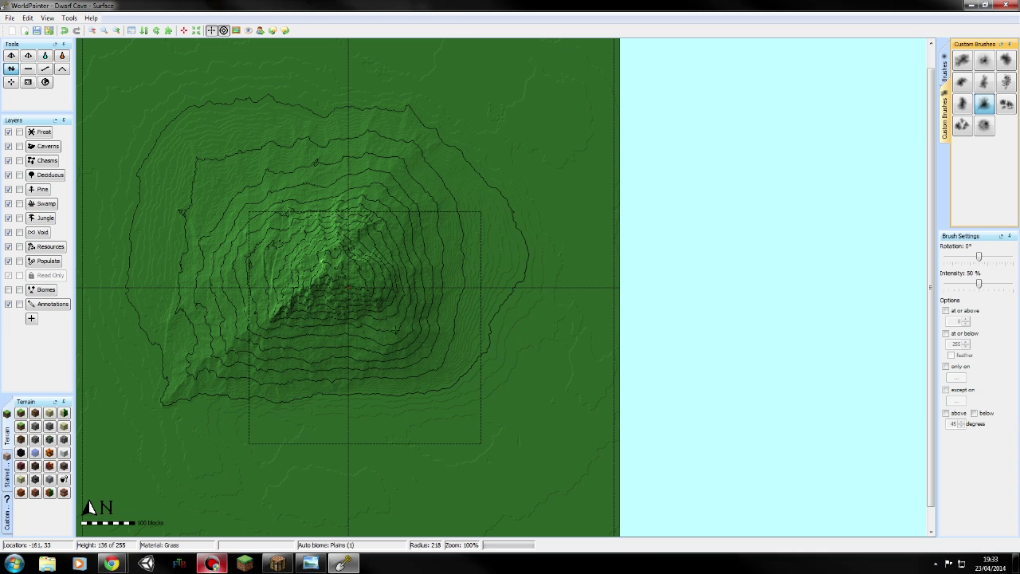
mouse_move(365, 327)
left_mouse_down()
mouse_move(400, 327)
mouse_move(405, 315)
mouse_move(370, 245)
mouse_move(332, 276)
left_mouse_up()
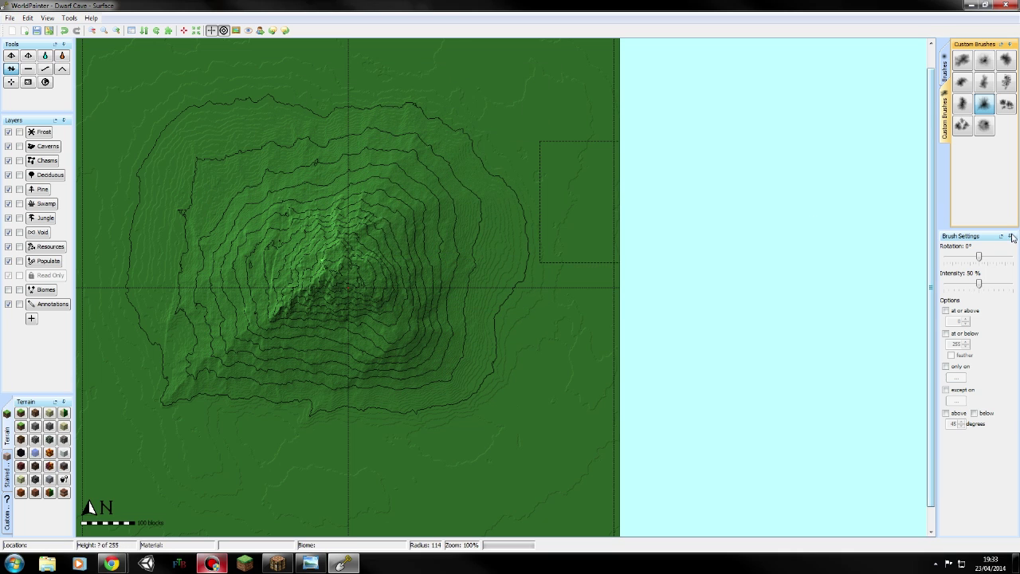
- Set the brush intensity to 79% and extend the mountain outward with ridges toward the northeast, southeast and southwest
left_click_drag(979, 288, 999, 287)
scroll(478, 239, "up", 6)
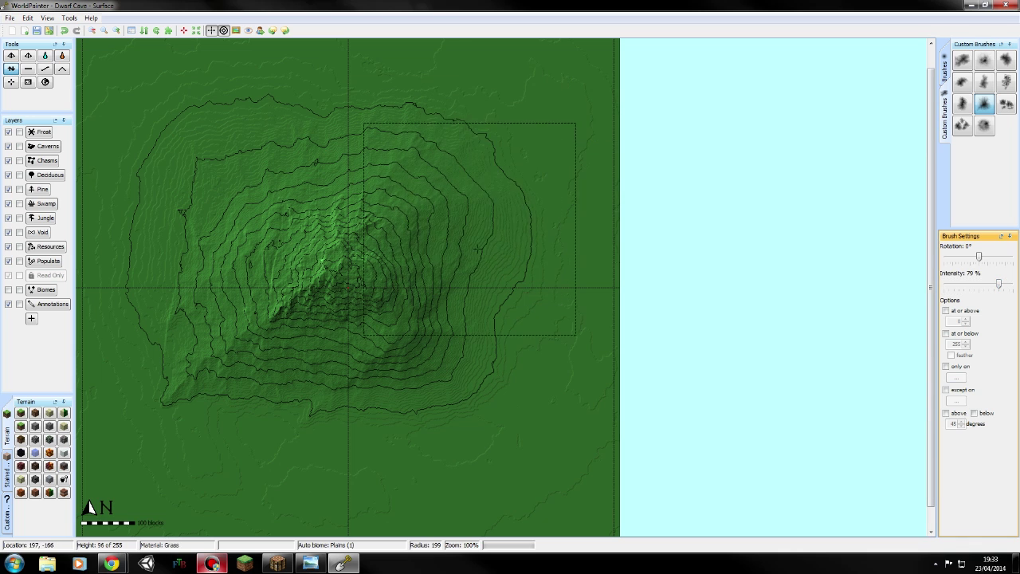
mouse_move(506, 292)
left_mouse_down()
mouse_move(502, 319)
mouse_move(534, 263)
mouse_move(455, 202)
mouse_move(391, 235)
mouse_move(350, 216)
mouse_move(446, 203)
mouse_move(534, 159)
mouse_move(458, 180)
mouse_move(443, 140)
mouse_move(402, 119)
mouse_move(327, 112)
mouse_move(207, 148)
mouse_move(147, 188)
mouse_move(223, 188)
mouse_move(271, 171)
mouse_move(239, 175)
mouse_move(255, 200)
mouse_move(252, 224)
mouse_move(170, 415)
left_mouse_up()
scroll(390, 235, "down", 5)
mouse_move(237, 337)
left_mouse_down()
mouse_move(217, 335)
mouse_move(192, 368)
mouse_move(162, 460)
mouse_move(199, 375)
mouse_move(184, 446)
mouse_move(264, 421)
left_mouse_up()
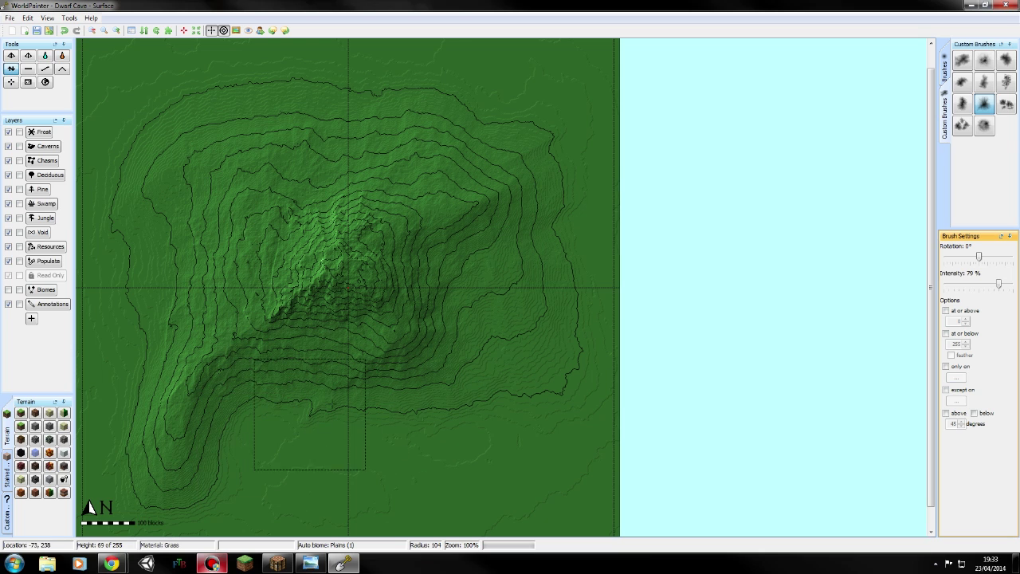
mouse_move(334, 401)
left_mouse_down()
mouse_move(353, 432)
mouse_move(339, 449)
left_mouse_up()
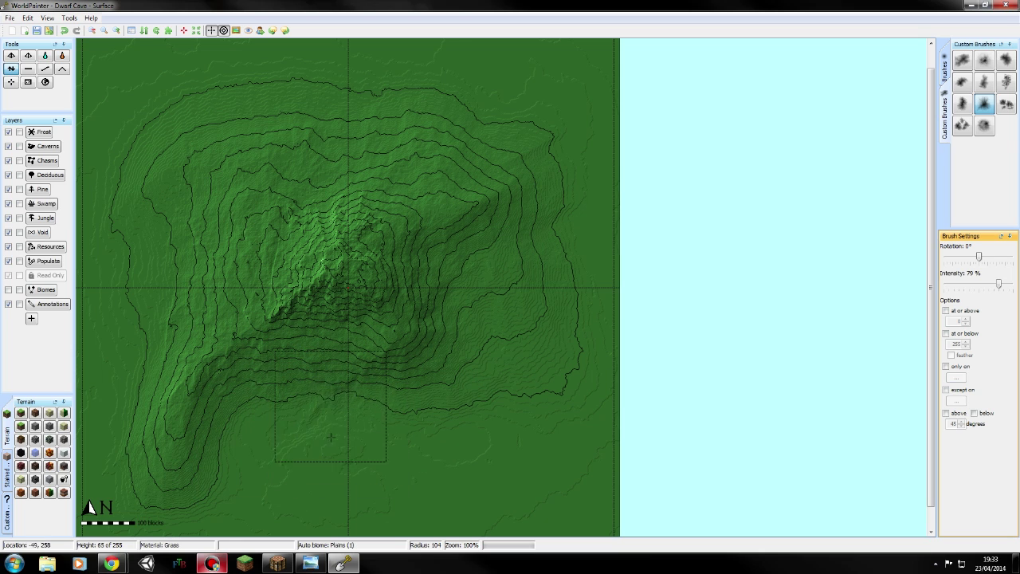
- Flatten a hollow at the mountain's southern foot at radius 104, and raise a ridge on its southeast side
left_click(27, 69)
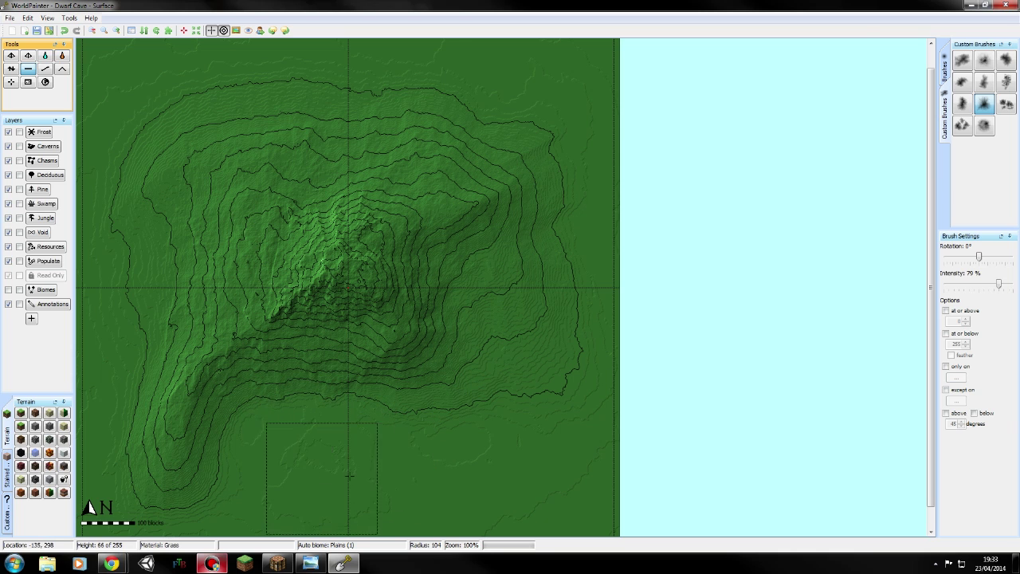
mouse_move(327, 462)
left_mouse_down()
mouse_move(306, 382)
mouse_move(295, 375)
mouse_move(302, 370)
mouse_move(376, 391)
mouse_move(275, 403)
mouse_move(333, 442)
left_mouse_up()
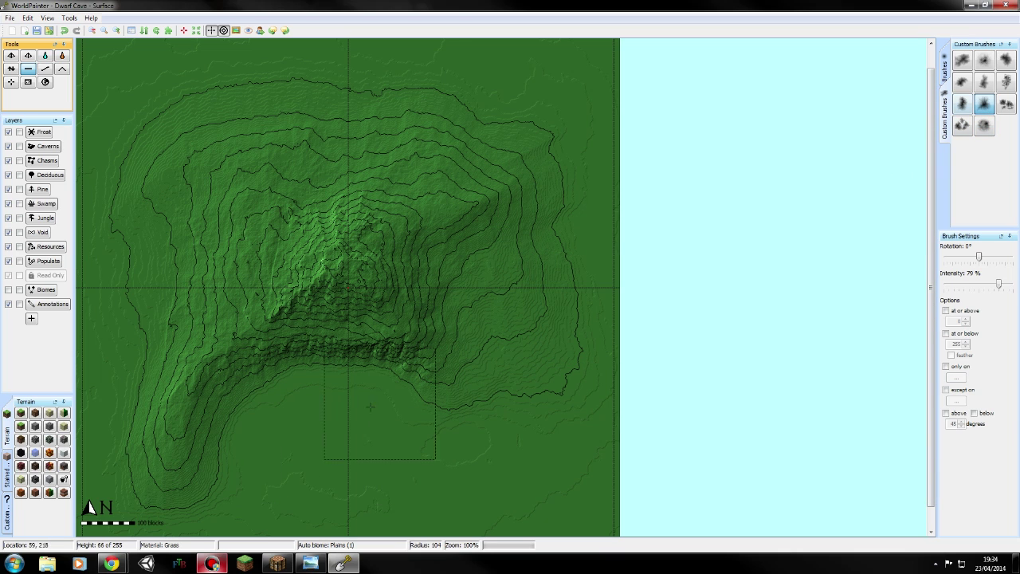
mouse_move(311, 400)
left_mouse_down()
mouse_move(268, 411)
mouse_move(354, 395)
mouse_move(371, 368)
mouse_move(406, 354)
mouse_move(418, 402)
mouse_move(410, 355)
mouse_move(431, 403)
mouse_move(450, 383)
mouse_move(423, 370)
mouse_move(387, 434)
mouse_move(399, 362)
mouse_move(384, 434)
mouse_move(402, 450)
mouse_move(470, 447)
mouse_move(478, 335)
mouse_move(462, 290)
mouse_move(338, 416)
left_mouse_up()
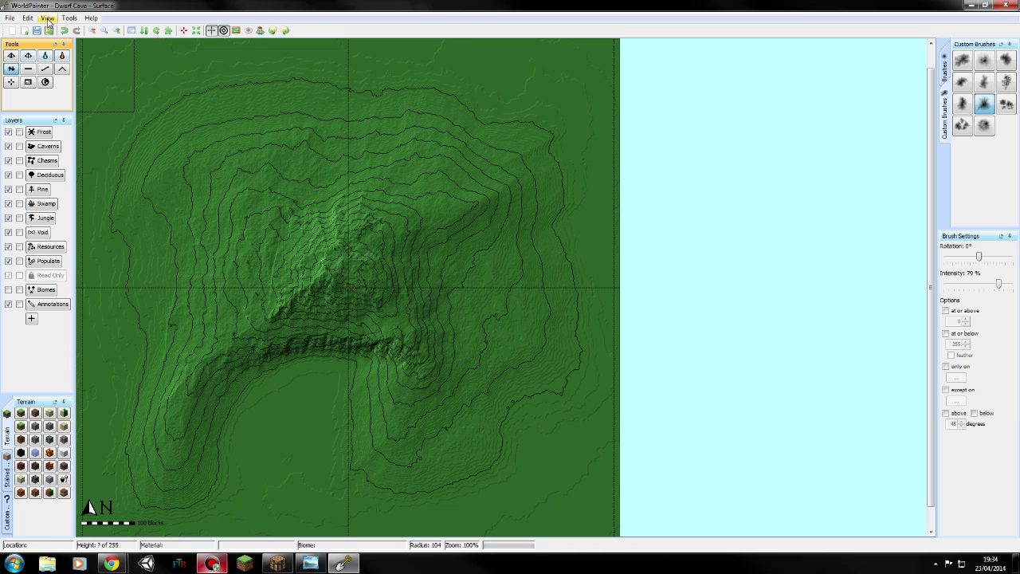
- Inspect the mountain and its southern hollow in the 3D view, and close the view
left_click(47, 17)
left_click(83, 169)
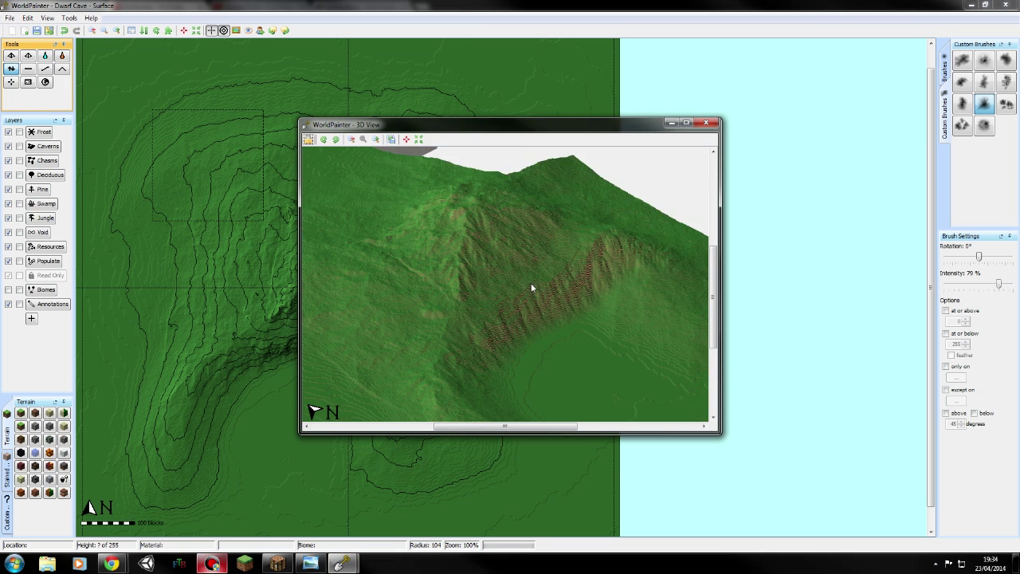
left_click_drag(531, 288, 489, 261)
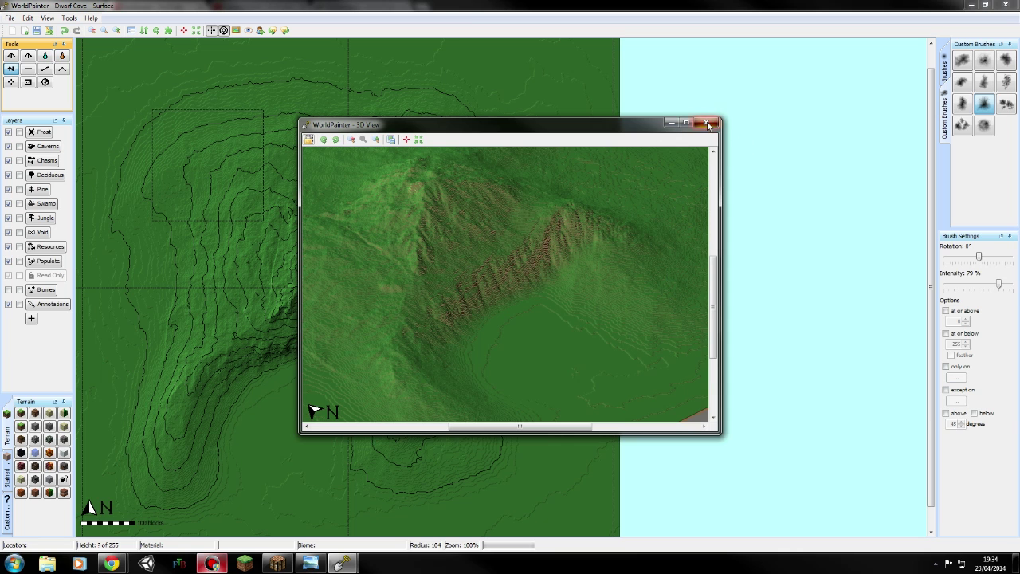
left_click(709, 125)
- Try smoothing the mountain's west slope with the Smooth tool, undoing the stroke and lowering the brush intensity to 8%
left_click(44, 70)
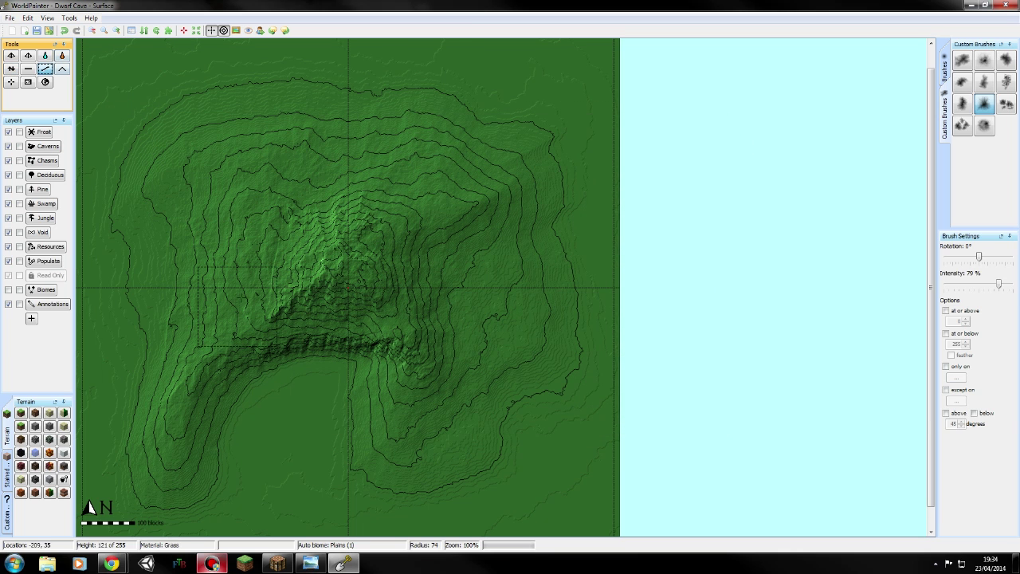
left_click(31, 19)
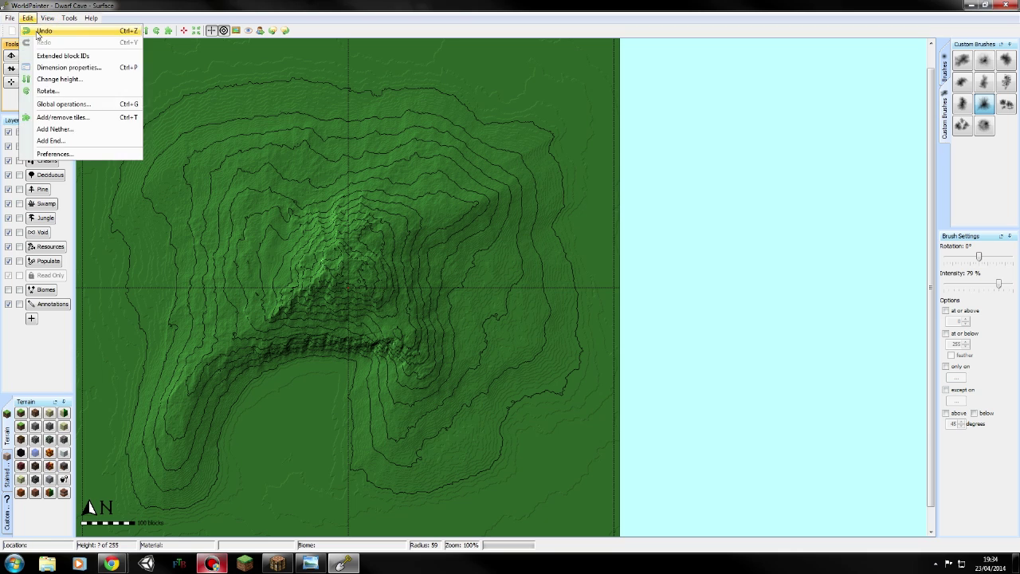
left_click(37, 32)
left_click_drag(999, 282, 948, 282)
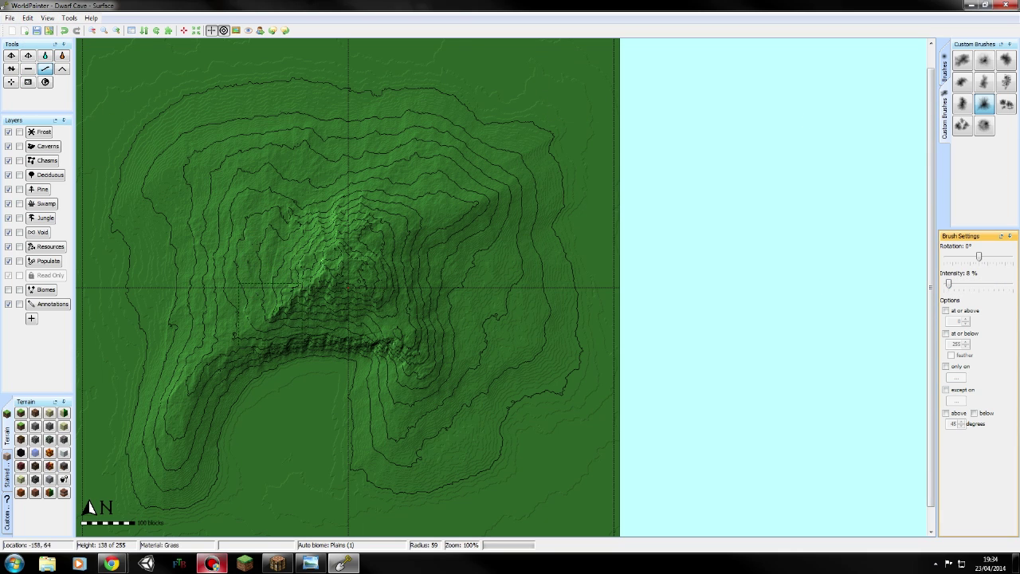
- Flatten parts of the slope west of the peak with the Flatten tool, using the round custom brush at 72% intensity
left_click(29, 70)
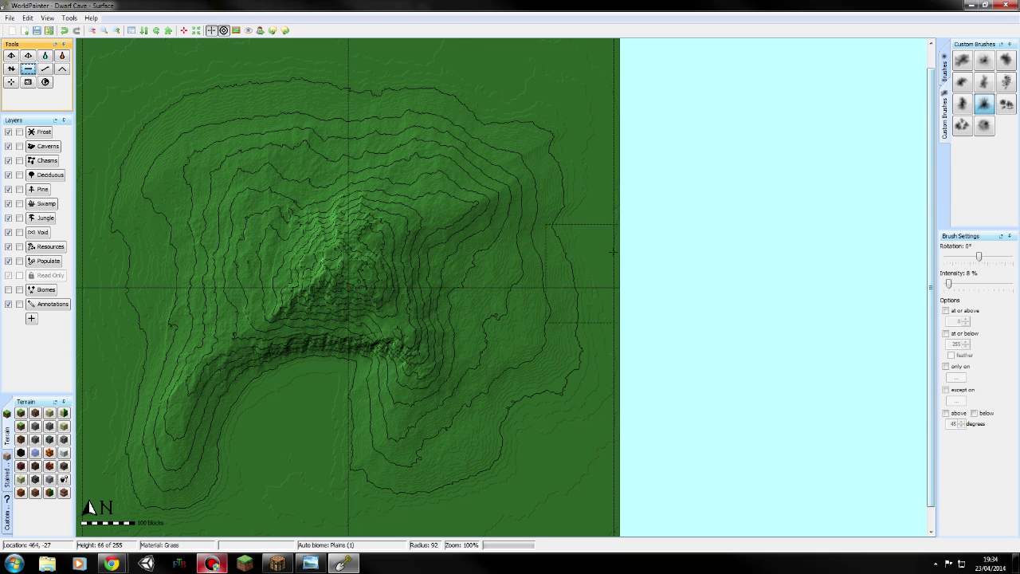
left_click(992, 107)
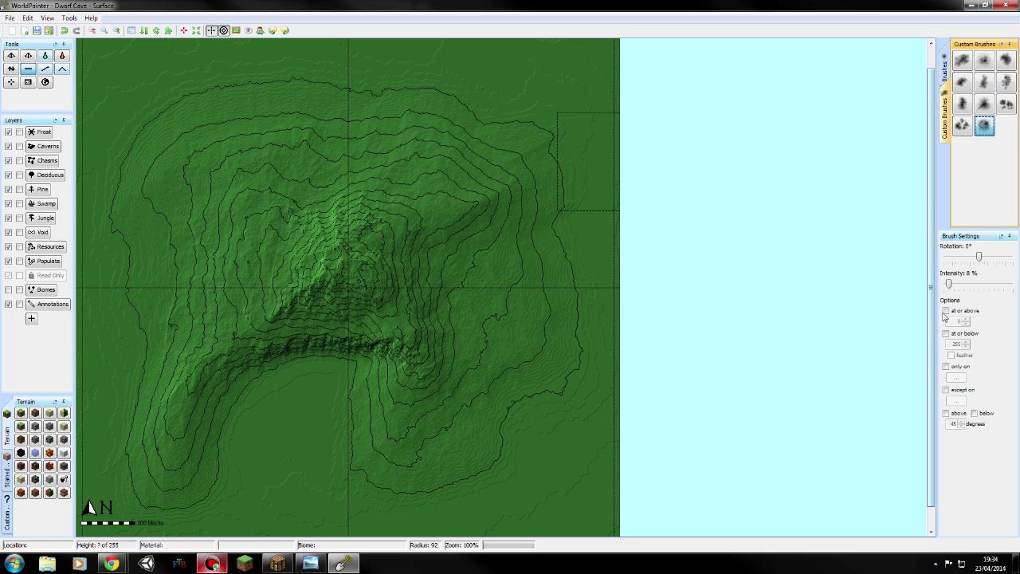
left_click(978, 284)
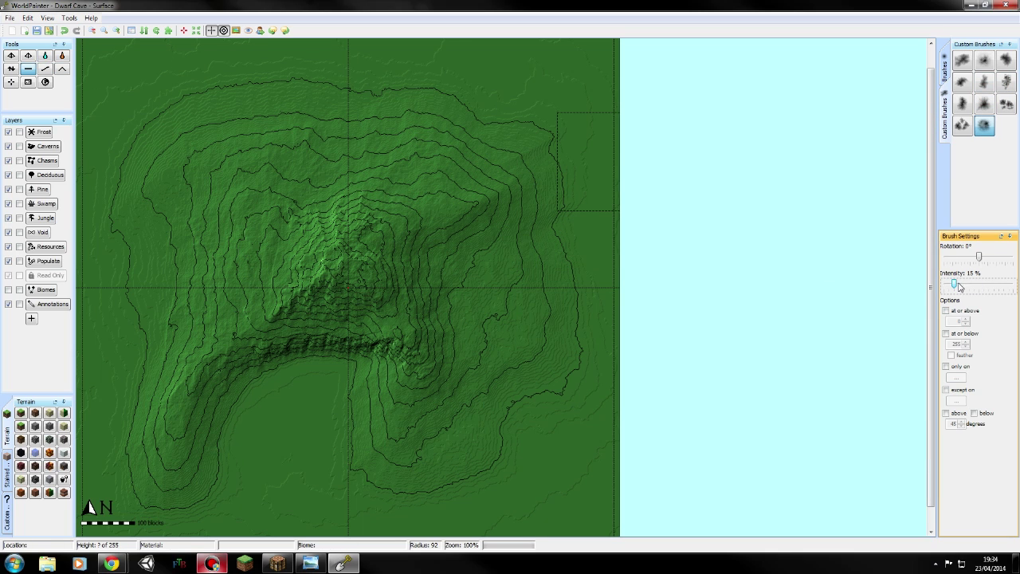
left_click(117, 30)
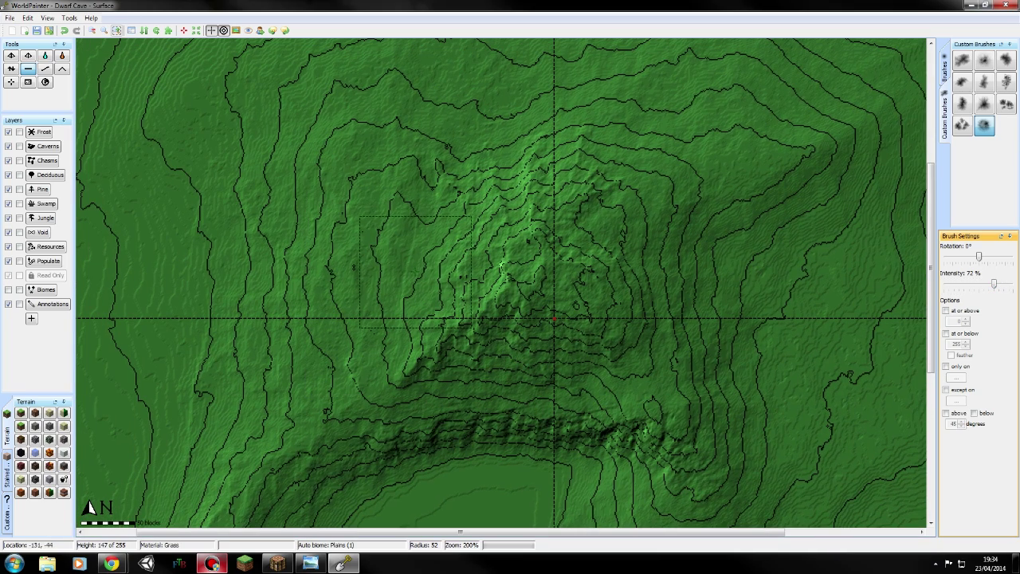
left_click_drag(415, 271, 319, 215)
left_click_drag(379, 252, 164, 187)
middle_click_drag(163, 187, 228, 253)
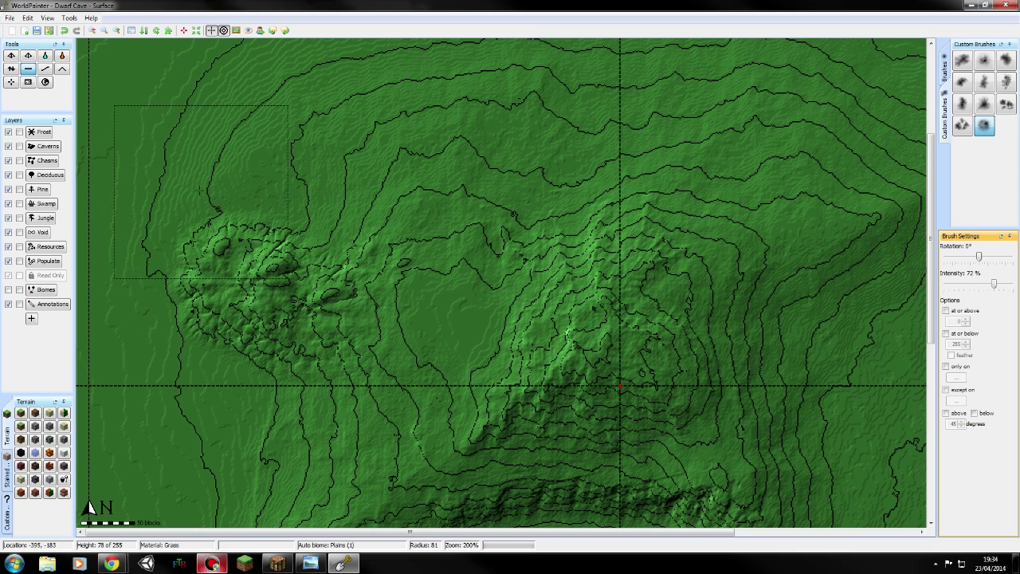
- Even out the rugged patch on the far western slope with the Flatten tool at a radius of 81
mouse_move(200, 192)
left_mouse_down()
mouse_move(168, 278)
mouse_move(184, 373)
left_mouse_up()
mouse_move(228, 348)
left_mouse_down()
mouse_move(283, 251)
mouse_move(279, 270)
mouse_move(268, 134)
mouse_move(335, 132)
mouse_move(262, 120)
mouse_move(239, 184)
mouse_move(235, 267)
mouse_move(247, 319)
mouse_move(307, 267)
left_mouse_up()
scroll(351, 315, "down", 1)
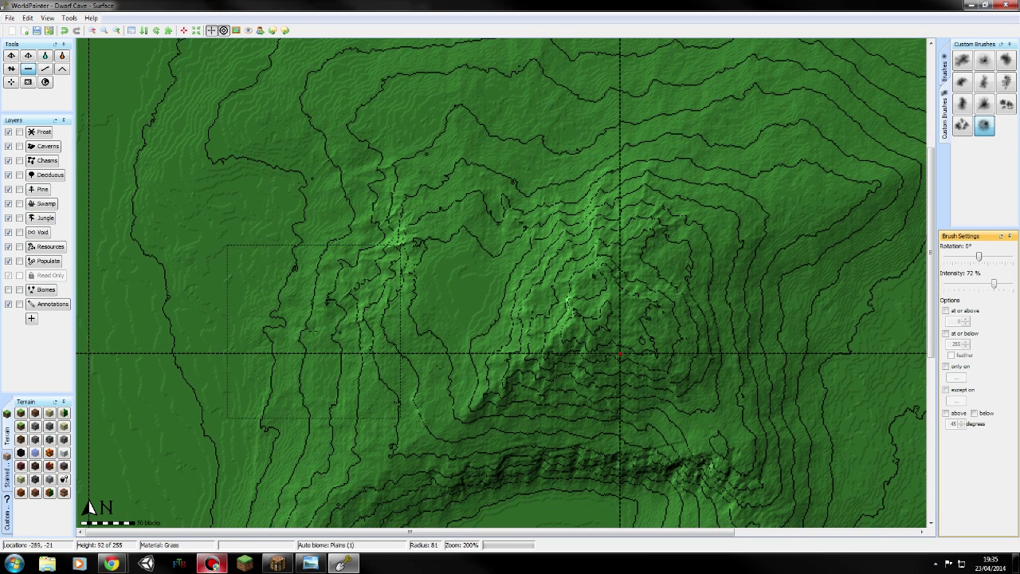
left_click_drag(326, 308, 393, 218)
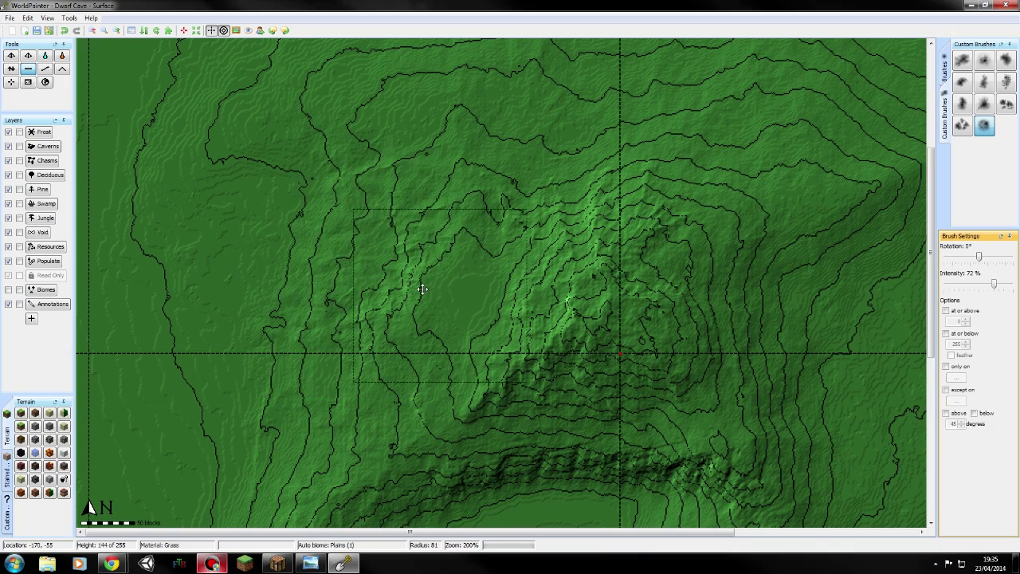
- Flatten the shoulder just west of the peak into a raised plateau using a brush radius of 45
mouse_move(422, 289)
middle_mouse_down()
mouse_move(275, 273)
mouse_move(349, 341)
mouse_move(320, 337)
middle_mouse_up()
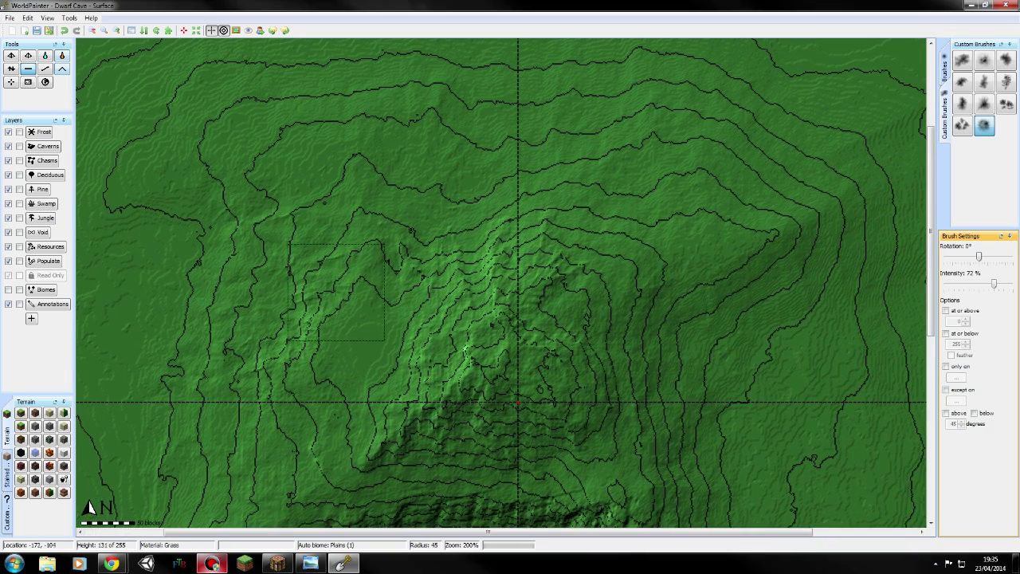
left_click_drag(336, 292, 350, 317)
mouse_move(406, 345)
left_mouse_down()
mouse_move(362, 326)
mouse_move(371, 342)
mouse_move(388, 345)
mouse_move(382, 335)
mouse_move(414, 287)
mouse_move(398, 343)
mouse_move(345, 361)
left_mouse_up()
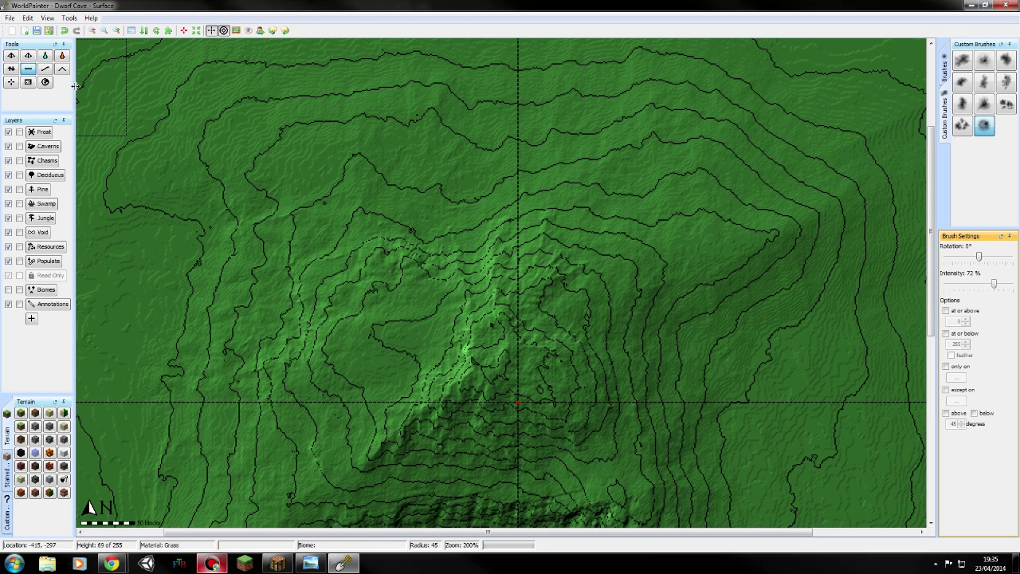
- Raise the shoulder west of the peak and the adjoining summit and western slopes with the Height tool, using a spiky custom brush at 72% intensity
left_click(11, 69)
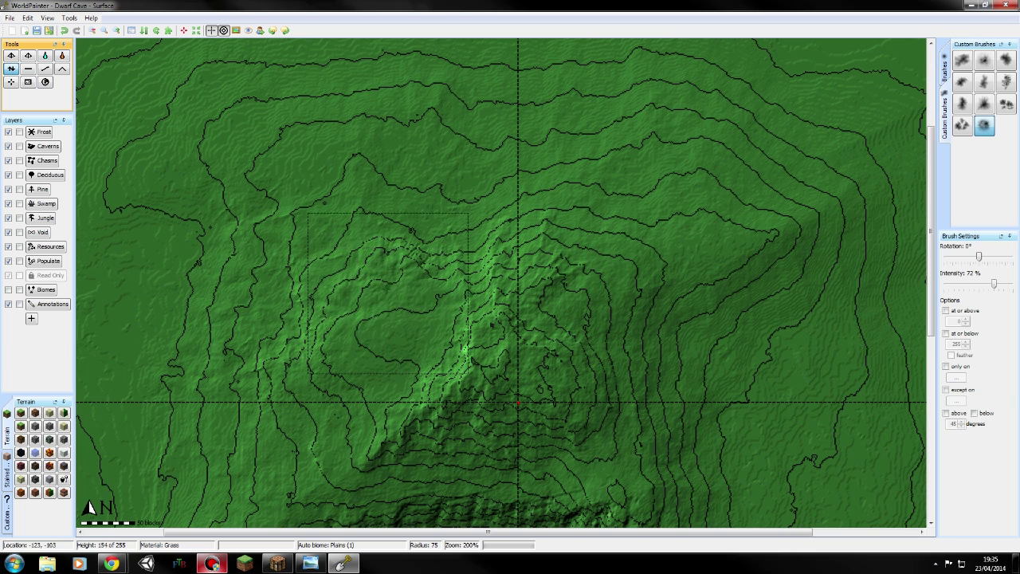
left_click_drag(354, 212, 376, 323)
left_click(984, 105)
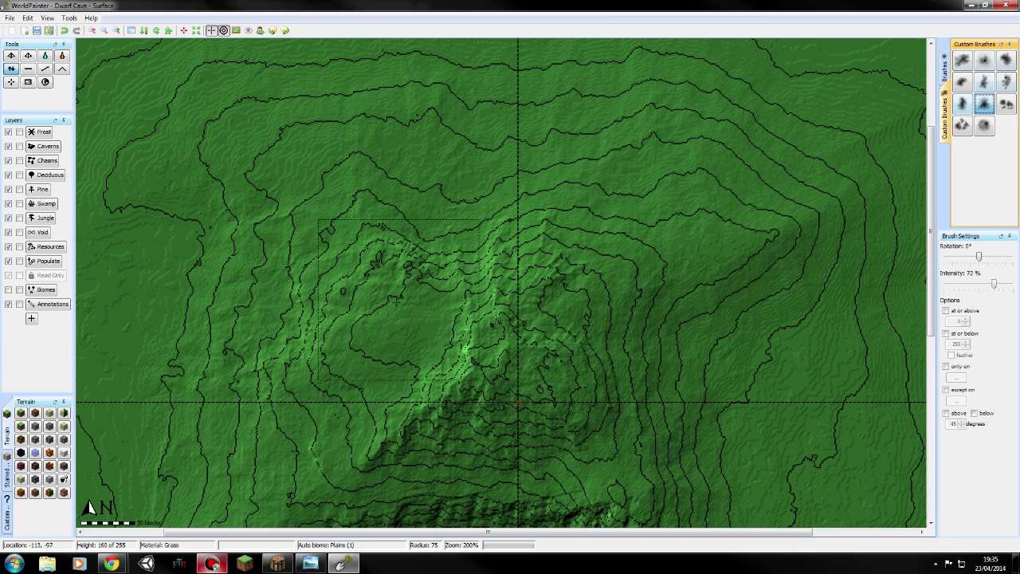
left_click_drag(356, 361, 355, 360)
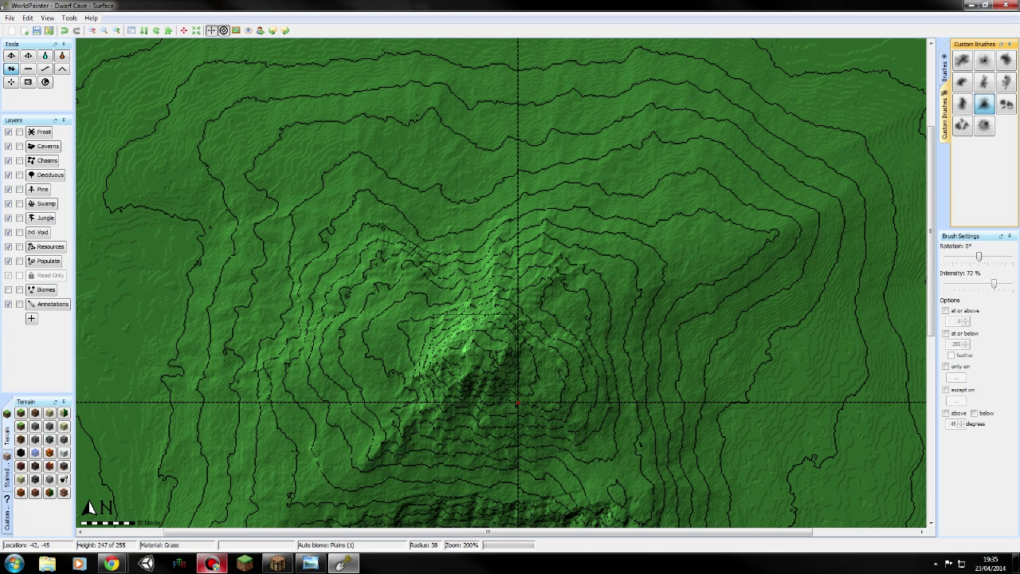
mouse_move(474, 356)
left_mouse_down()
mouse_move(435, 338)
mouse_move(297, 391)
mouse_move(414, 271)
mouse_move(506, 239)
mouse_move(466, 239)
mouse_move(586, 209)
mouse_move(610, 267)
mouse_move(713, 374)
mouse_move(604, 231)
mouse_move(438, 227)
mouse_move(343, 259)
mouse_move(274, 394)
left_mouse_up()
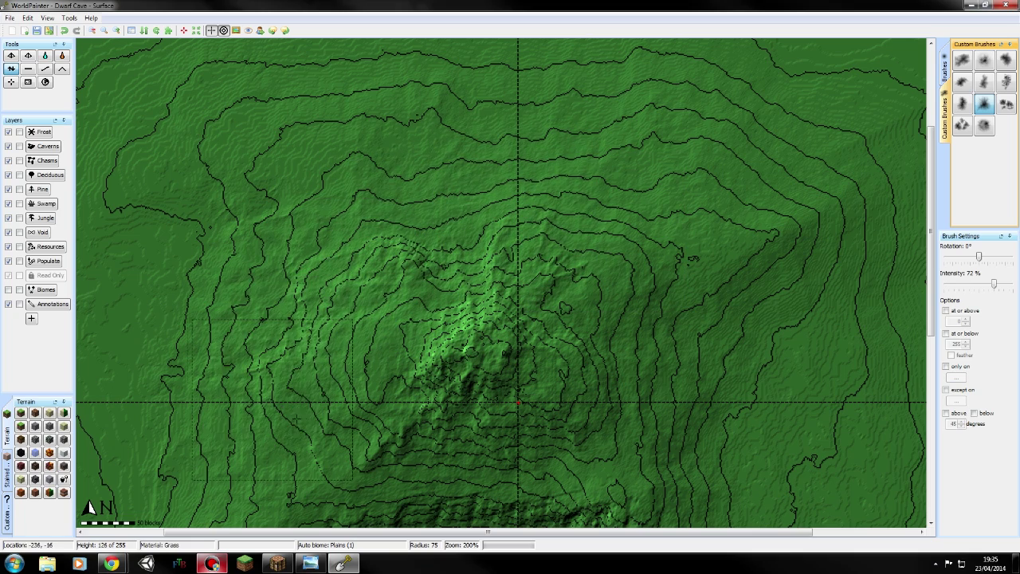
- Build up the ridges around the southern hollow with the Height tool, widening the western ridge into the hollow at a brush radius of 126
middle_click_drag(389, 351, 415, 106)
mouse_move(492, 229)
left_mouse_down()
mouse_move(606, 239)
mouse_move(427, 239)
mouse_move(534, 231)
mouse_move(408, 232)
mouse_move(439, 209)
mouse_move(408, 216)
mouse_move(478, 189)
mouse_move(422, 233)
mouse_move(474, 195)
mouse_move(538, 204)
mouse_move(542, 219)
mouse_move(597, 243)
mouse_move(614, 307)
mouse_move(570, 459)
left_mouse_up()
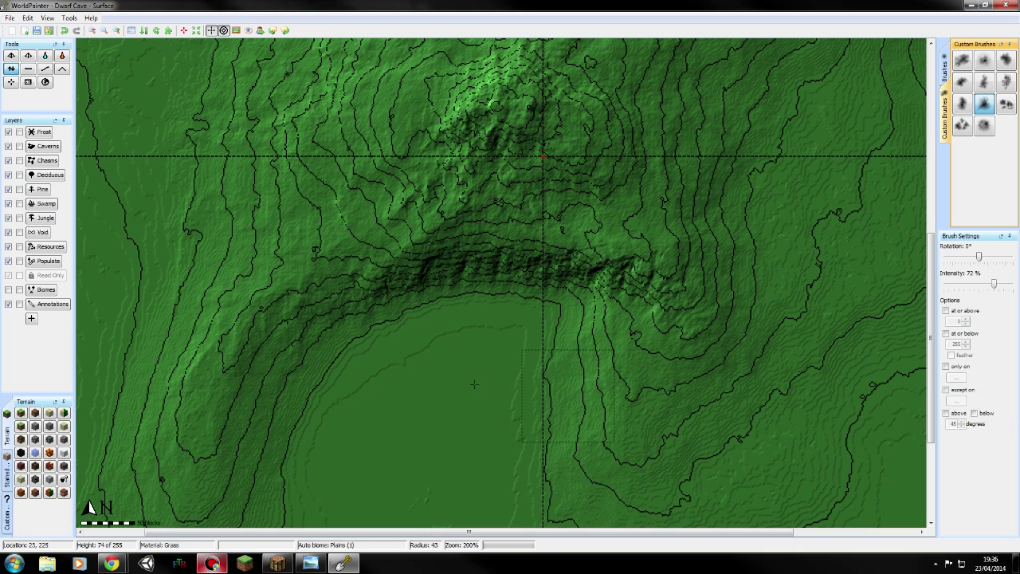
left_click(92, 30)
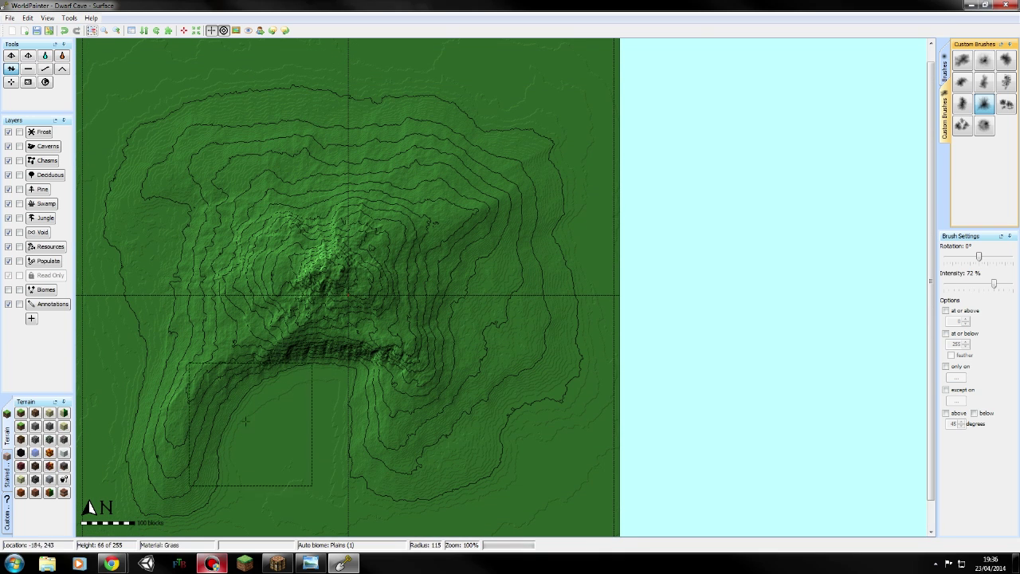
scroll(243, 416, "down", 1)
mouse_move(239, 408)
left_mouse_down()
mouse_move(228, 397)
mouse_move(252, 405)
mouse_move(266, 443)
mouse_move(301, 426)
mouse_move(239, 450)
mouse_move(197, 422)
mouse_move(231, 386)
mouse_move(353, 404)
left_mouse_up()
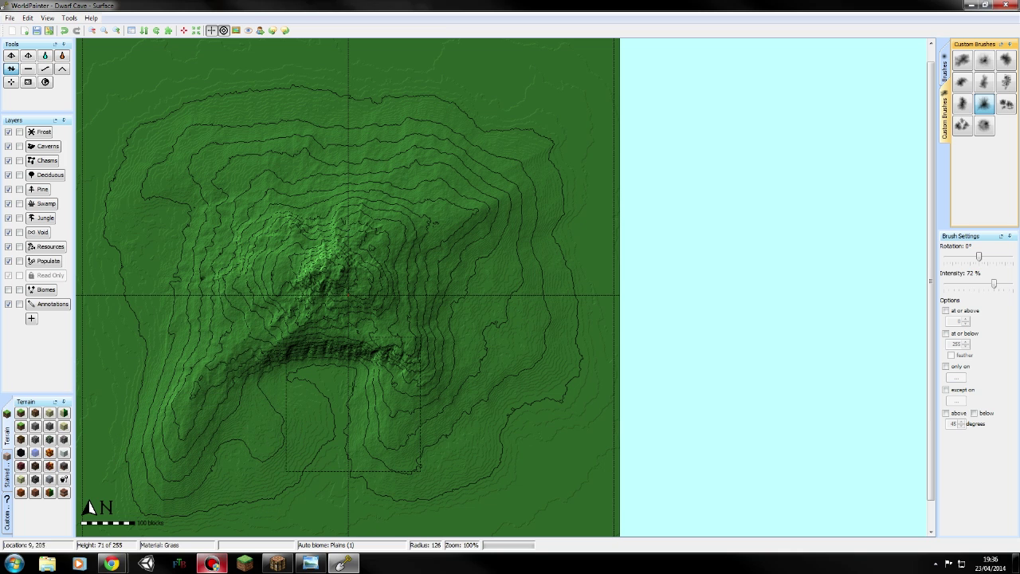
left_click_drag(226, 405, 214, 414)
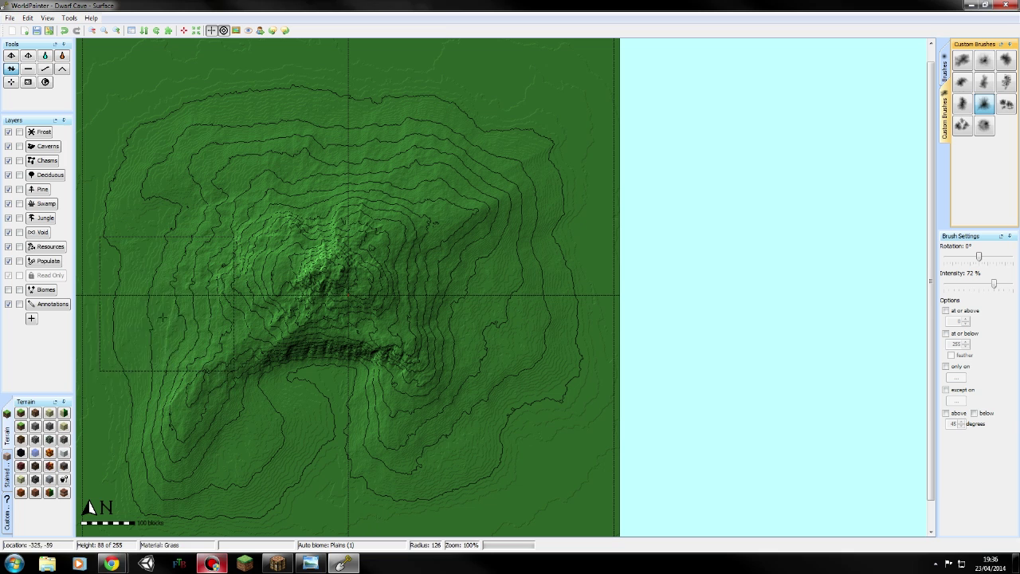
- Raise the mountain's far western slope with the Height tool at a radius of 129, and flatten the southern hollow's floor at a radius of 66
left_click(177, 276)
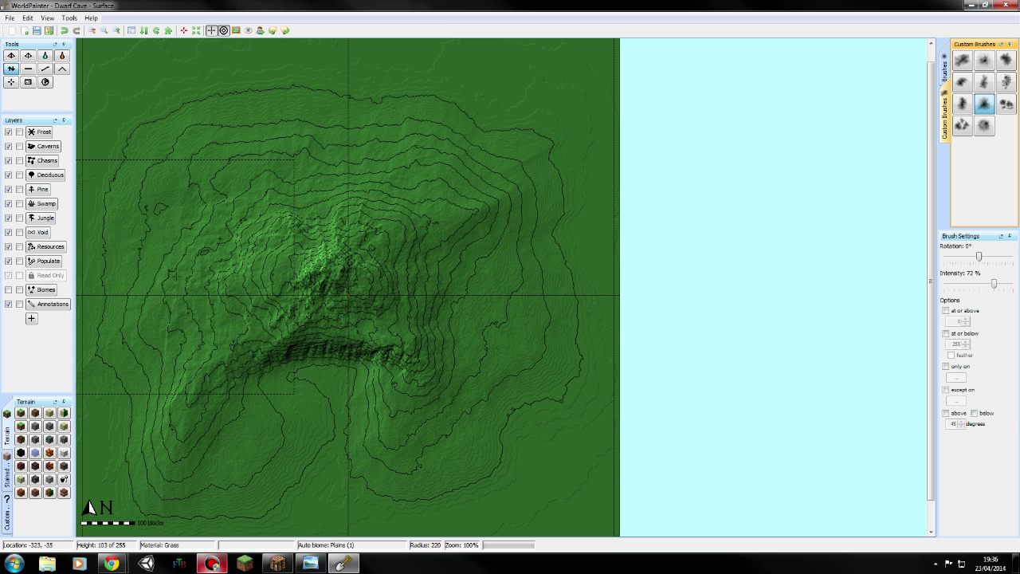
scroll(195, 352, "up", 5)
mouse_move(154, 315)
left_mouse_down()
mouse_move(172, 284)
mouse_move(128, 363)
mouse_move(116, 435)
left_mouse_up()
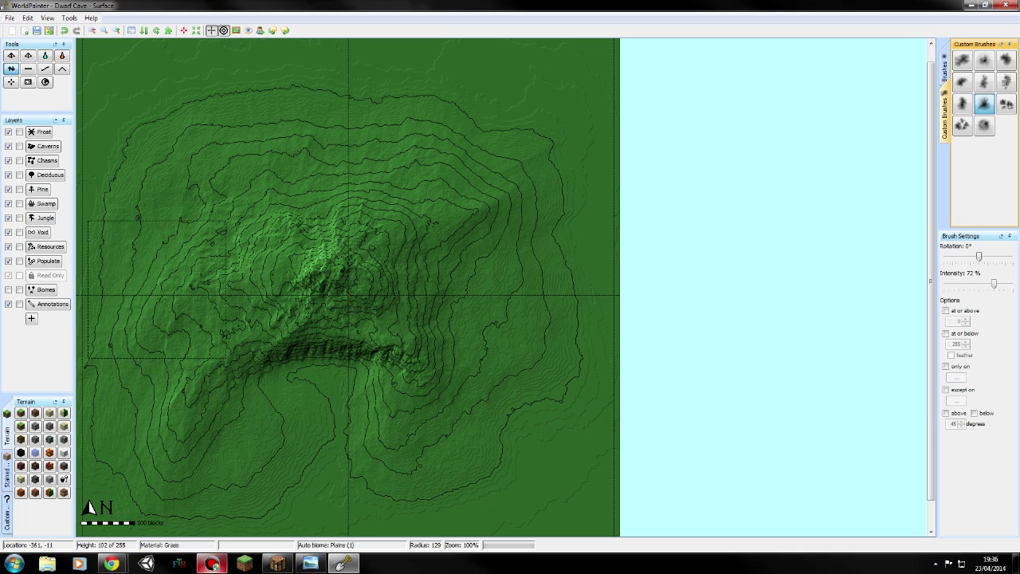
mouse_move(157, 289)
left_mouse_down()
mouse_move(126, 390)
mouse_move(137, 327)
mouse_move(146, 382)
left_mouse_up()
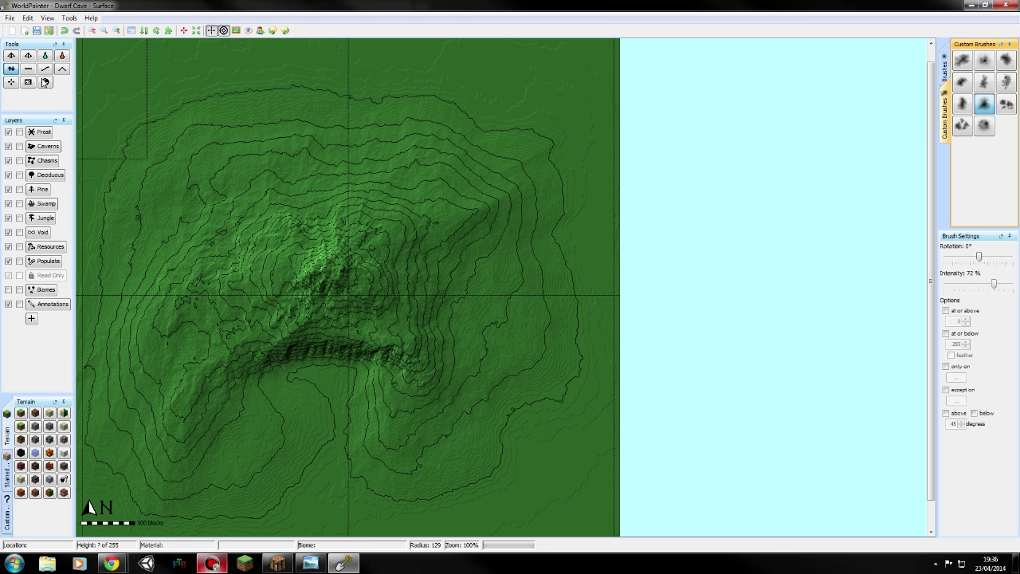
left_click(28, 69)
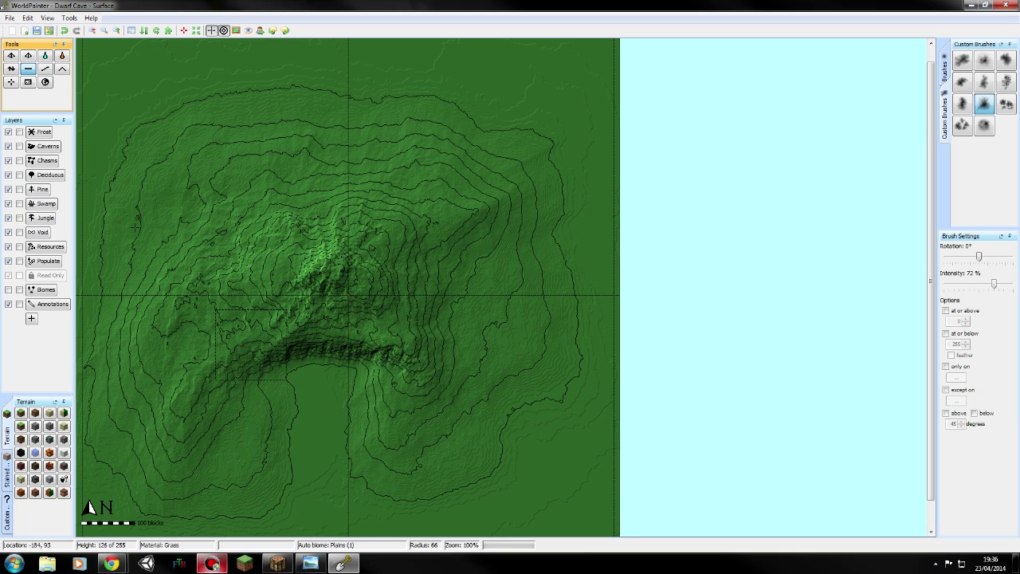
- Apply the default terrain layers to the mountain's eastern half using the Grass terrain brush at a radius of 236 and 100% intensity
left_click(21, 413)
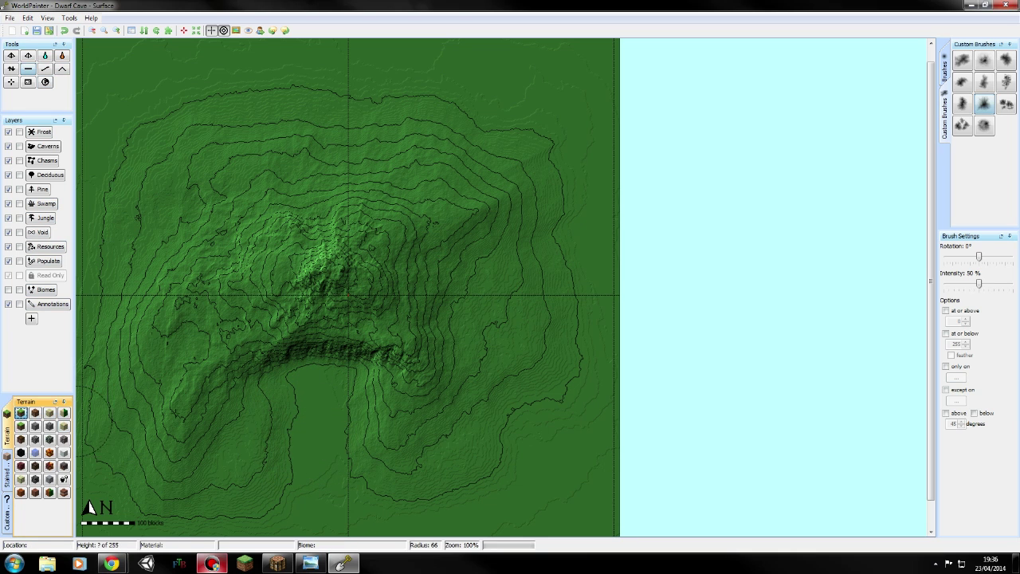
scroll(331, 380, "down", 7)
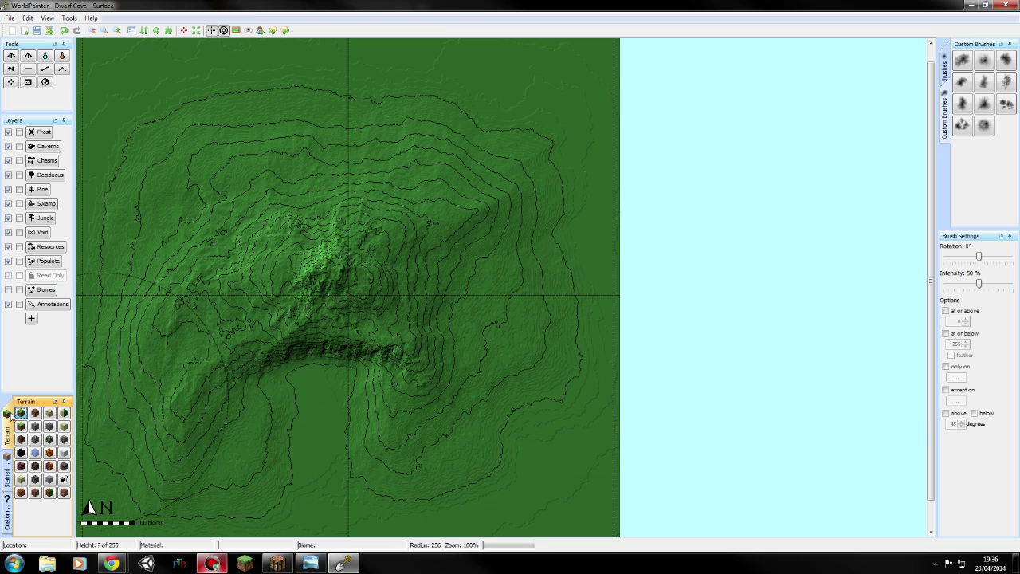
left_click_drag(978, 284, 1017, 284)
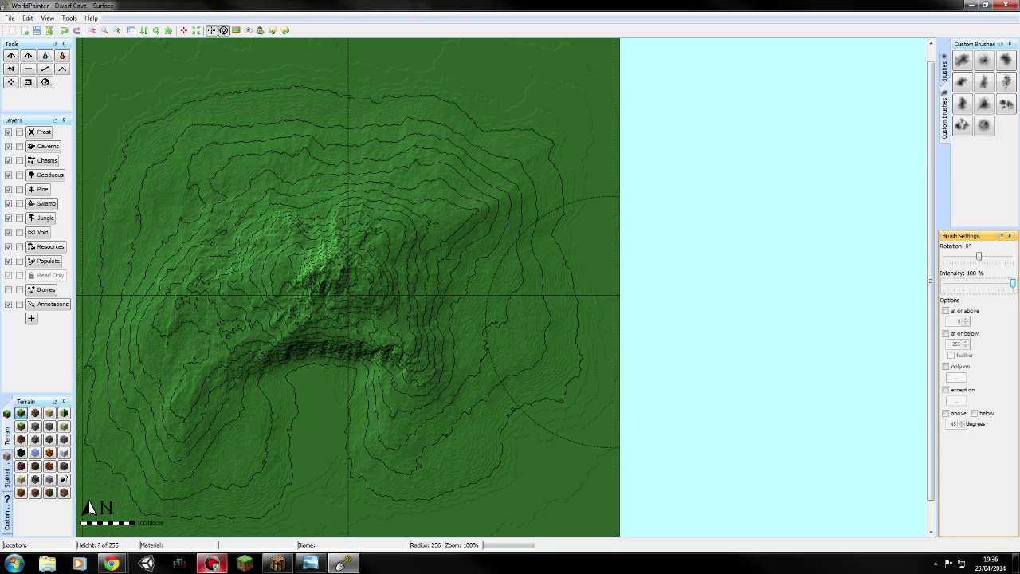
left_click(494, 320)
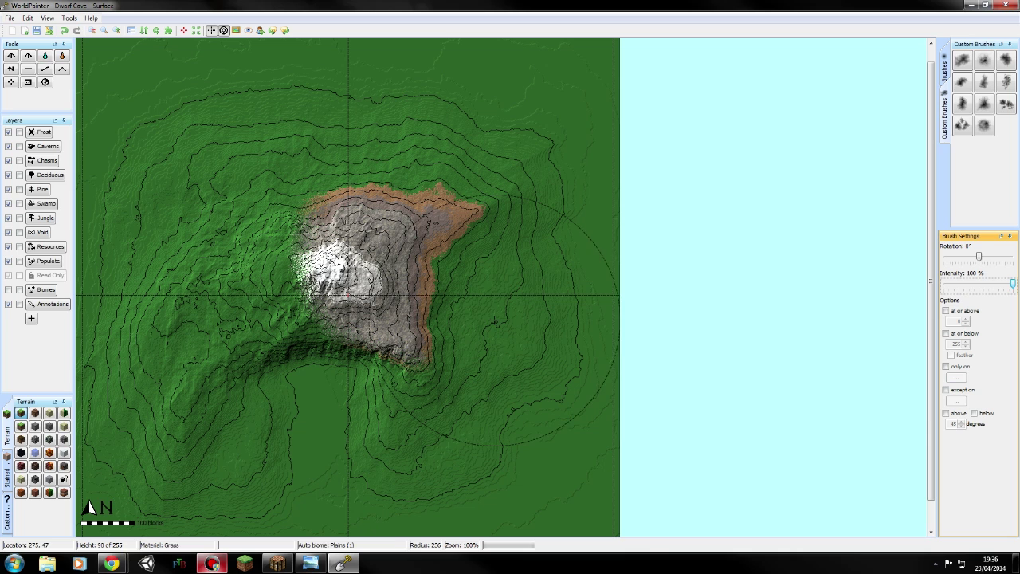
- Set the default terrain's Deep Snow level to 210 and apply the default terrain layers to the rest of the mountain
left_click(47, 18)
mouse_move(28, 18)
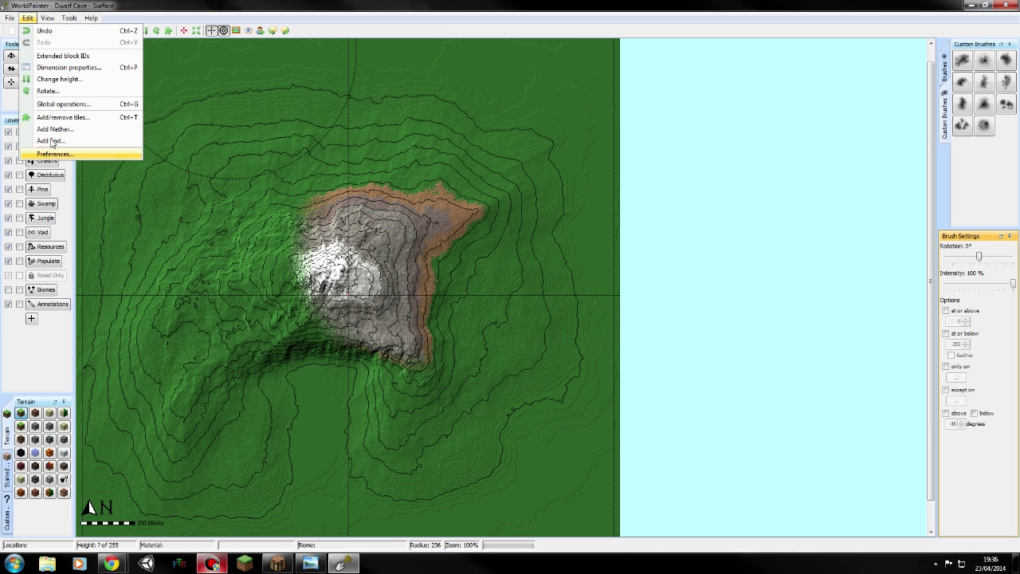
left_click(61, 68)
left_click(402, 184)
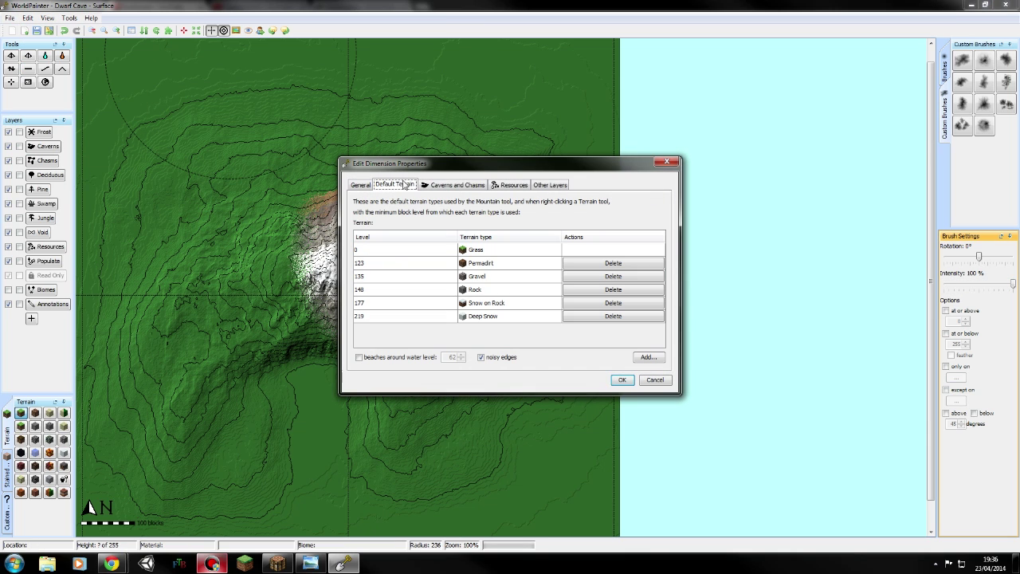
double_click(451, 321)
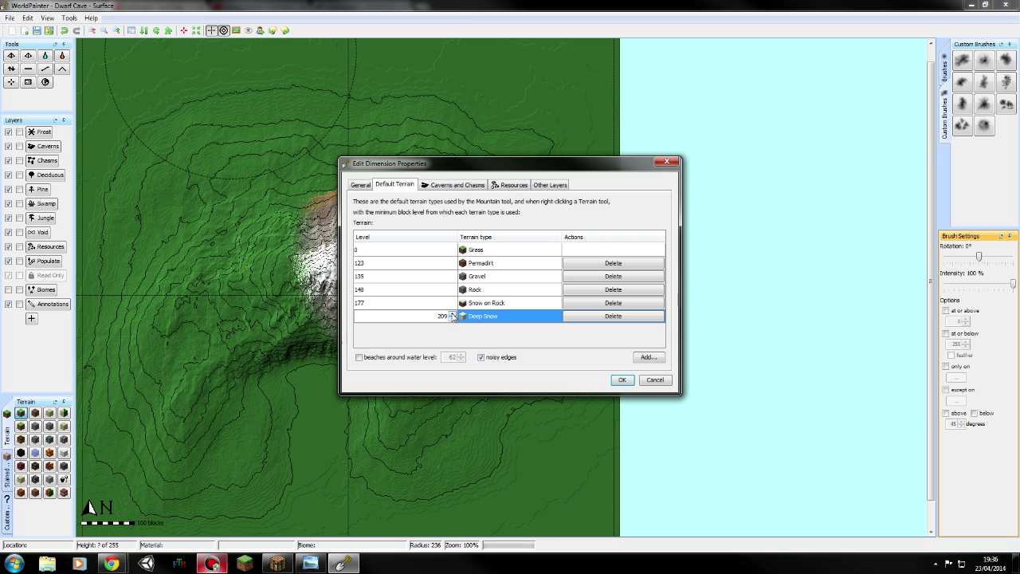
left_click(628, 383)
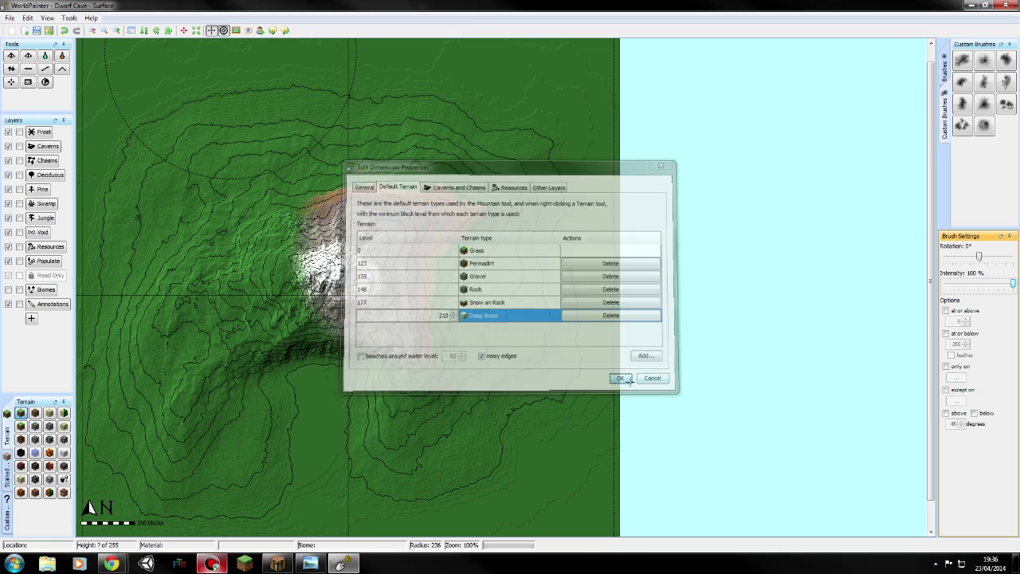
mouse_move(315, 209)
left_mouse_down()
mouse_move(239, 287)
mouse_move(203, 343)
mouse_move(187, 319)
left_mouse_up()
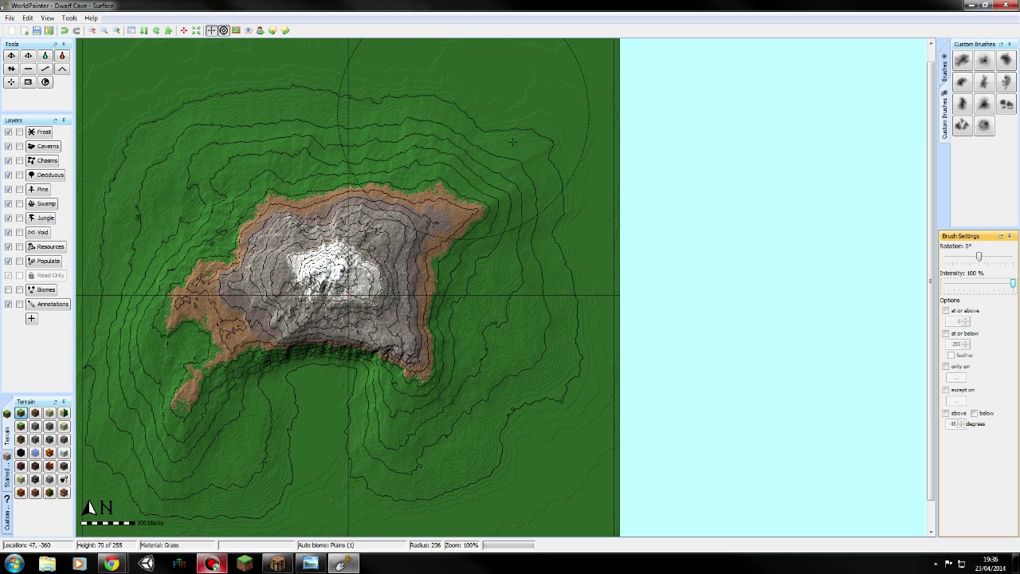
- Load Lot's o Rock.terrain as a custom terrain and paint it on slopes above 45 degrees at or below level 140
left_click(7, 514)
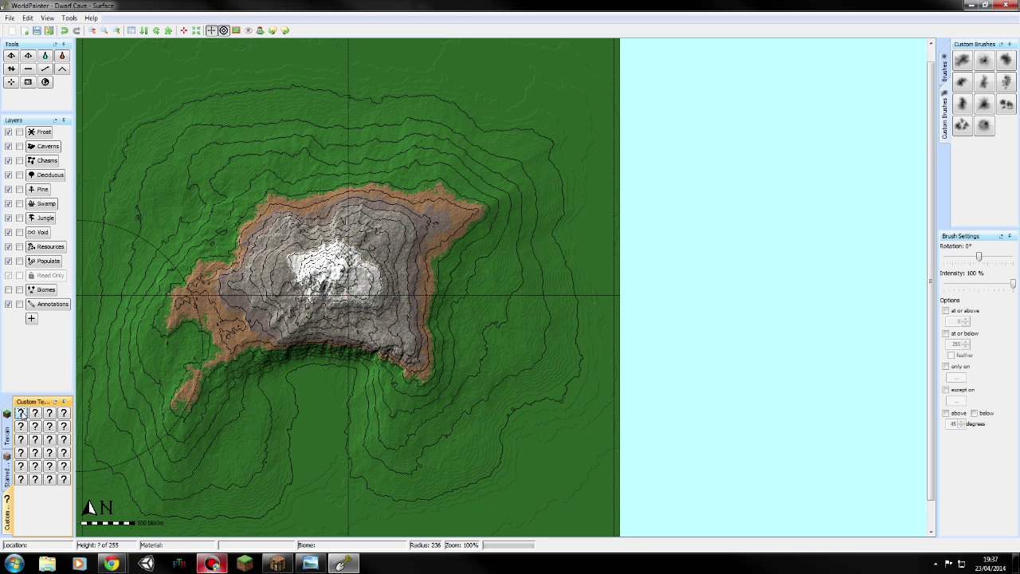
left_click(22, 411)
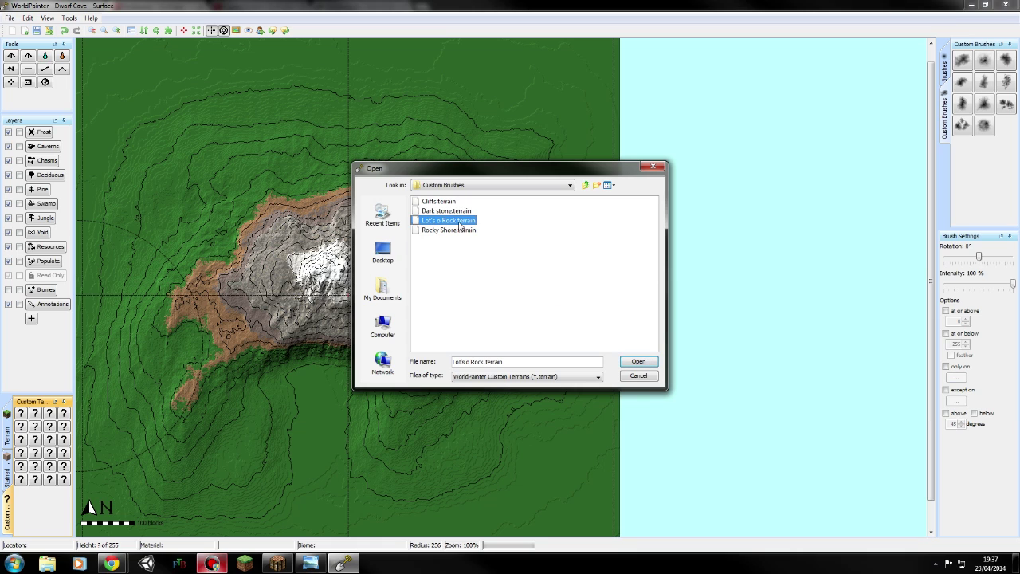
left_click(650, 361)
left_click(946, 413)
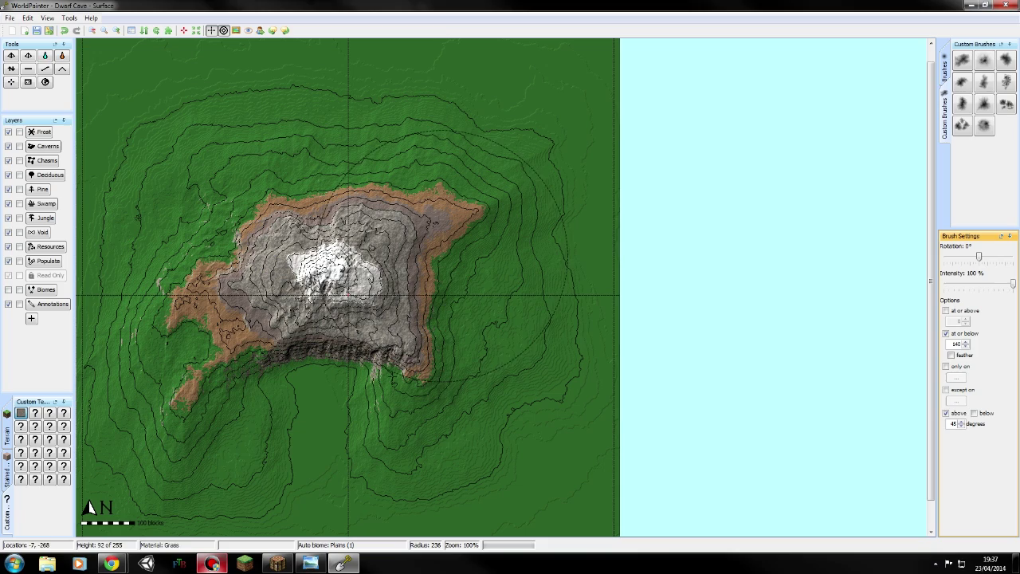
- Examine the painted rock on the southern cliff up close on the map and in the 3D view
left_click(118, 32)
middle_click_drag(297, 484, 350, 363)
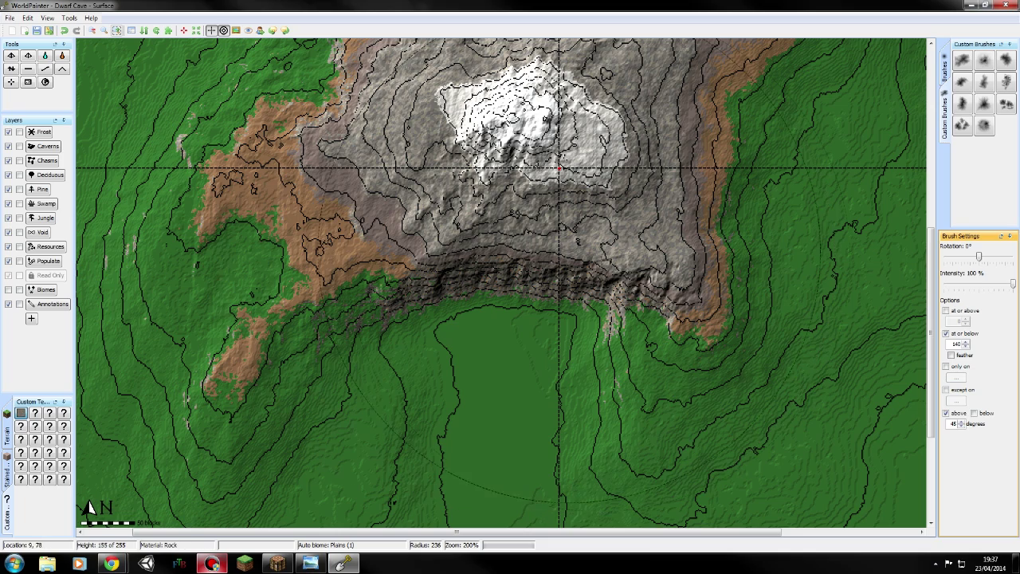
middle_click_drag(683, 360, 622, 290)
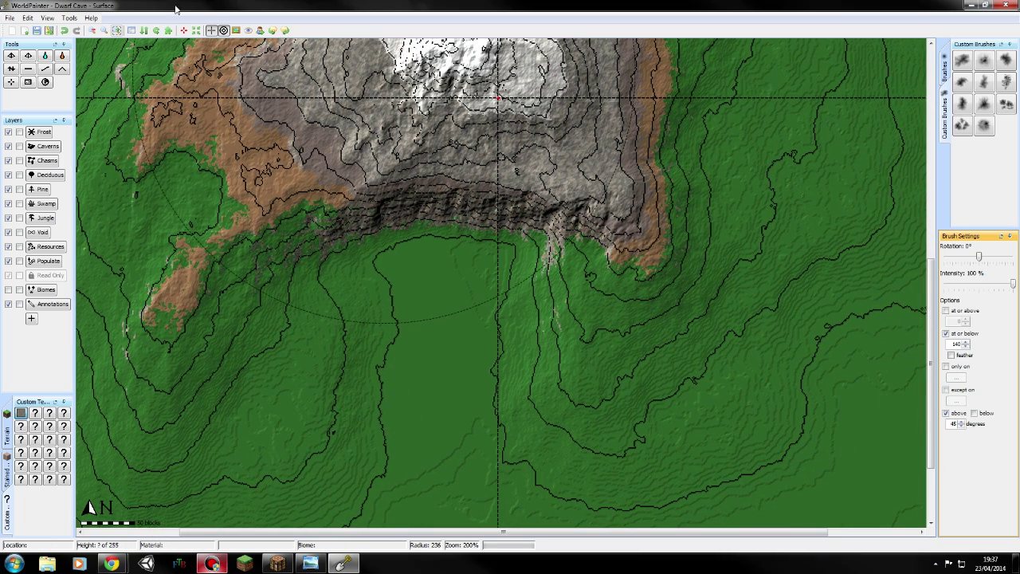
left_click(50, 17)
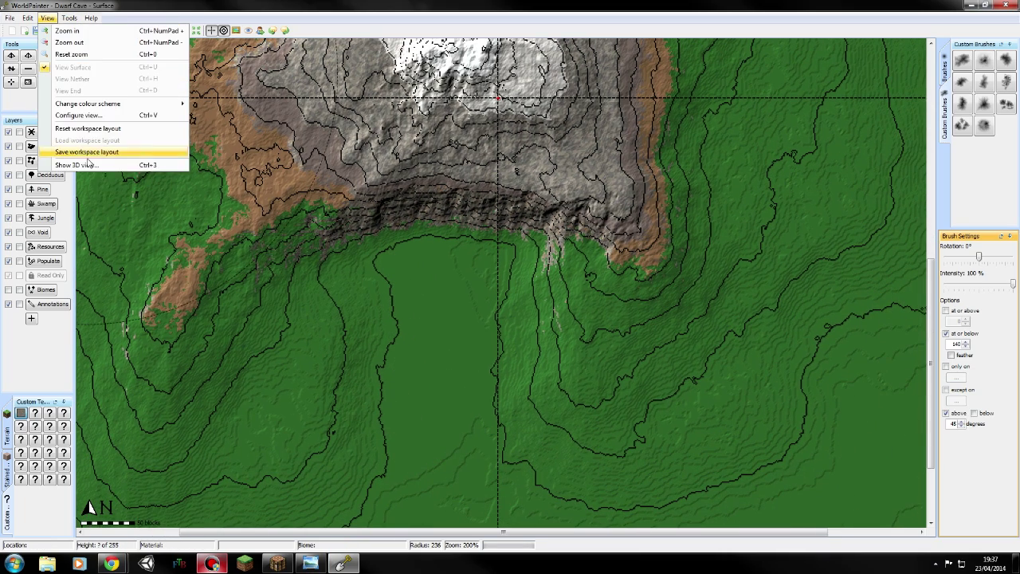
left_click(88, 161)
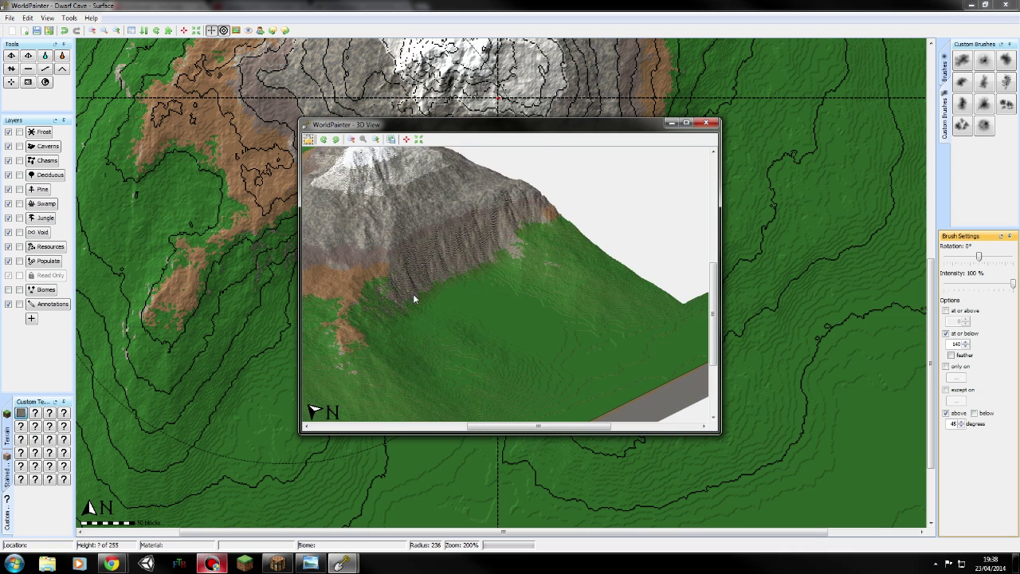
left_click_drag(522, 294, 577, 232)
scroll(526, 277, "up", 1)
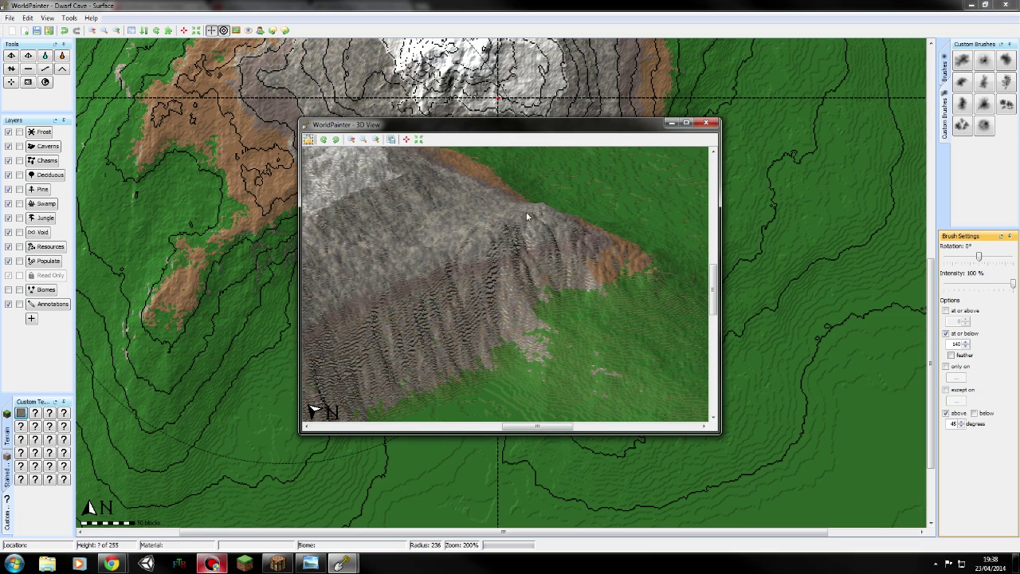
left_click(706, 123)
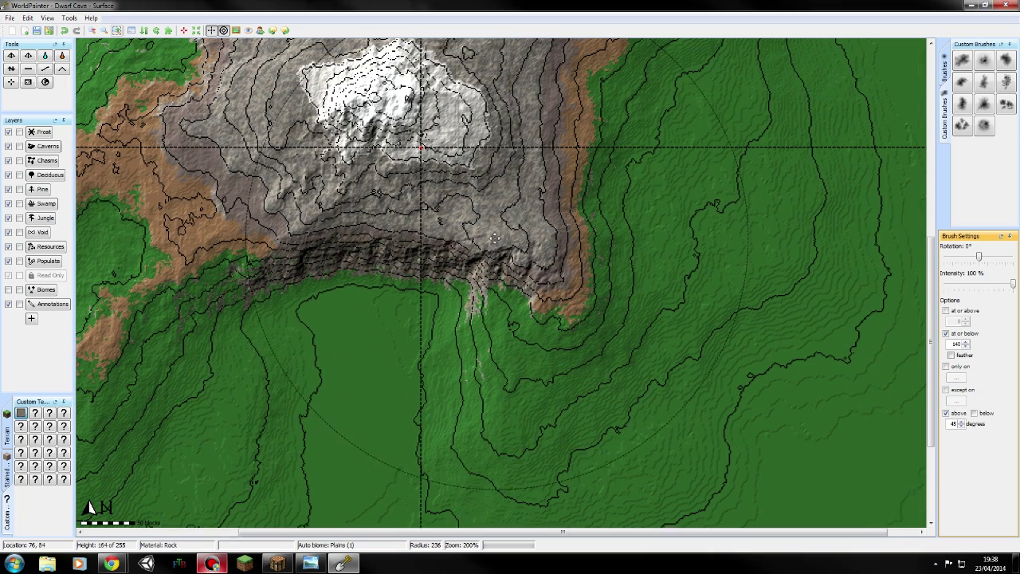
- Reshape the eastern end of the southern cliff by lowering parts of it with the Height tool, using a custom brush at 72% intensity
left_click(11, 70)
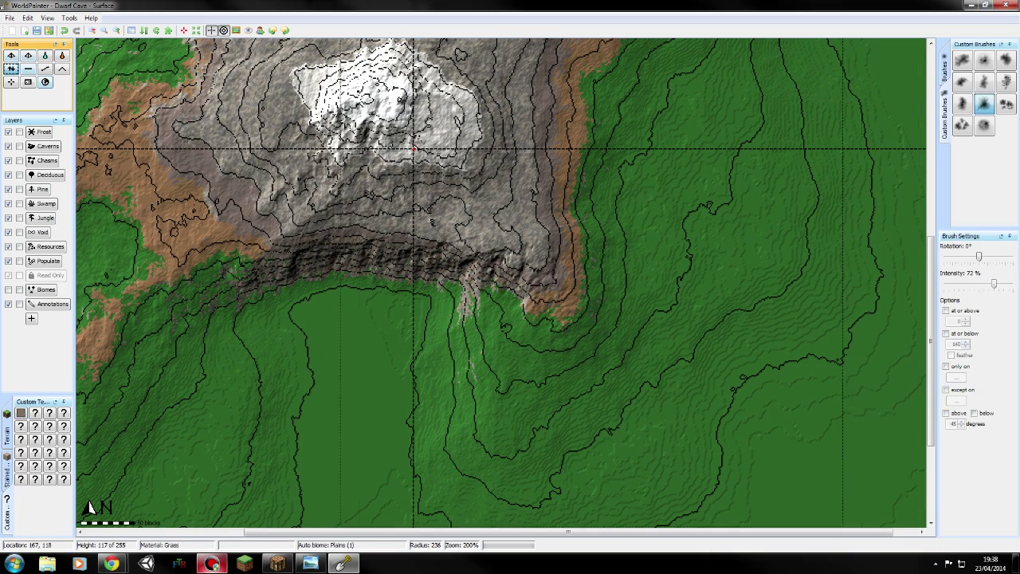
left_click(982, 126)
left_click(1005, 61)
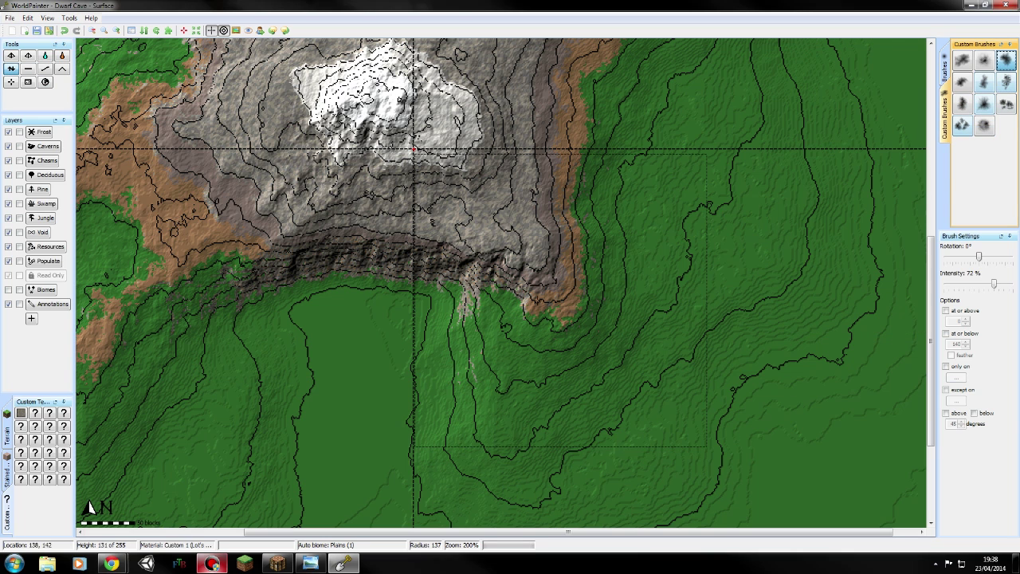
mouse_move(485, 274)
right_mouse_down()
mouse_move(550, 267)
mouse_move(549, 365)
right_mouse_up()
right_click_drag(482, 256, 476, 267)
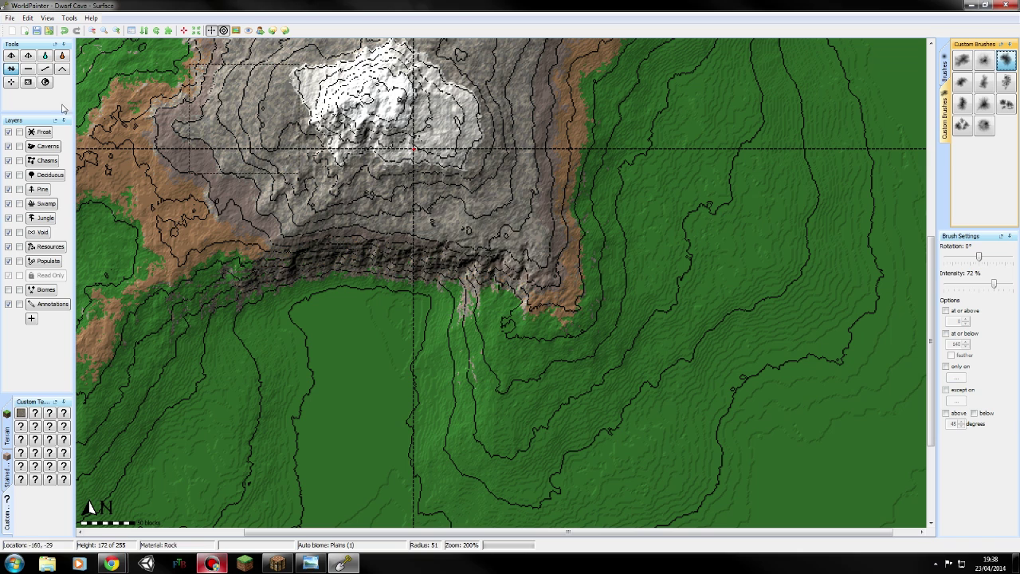
- Turn off the slope filter and restore the default terrain on the southern cliff's eastern part at or below level 140, using a radius of 96
left_click(20, 414)
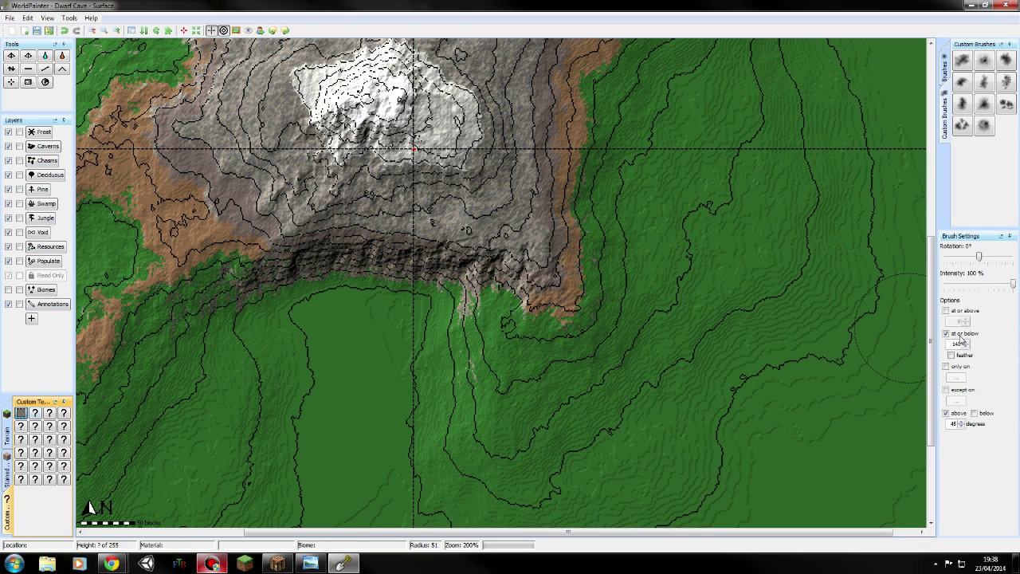
left_click(946, 413)
scroll(492, 280, "down", 7)
mouse_move(522, 280)
right_mouse_down()
mouse_move(481, 288)
mouse_move(479, 269)
right_mouse_up()
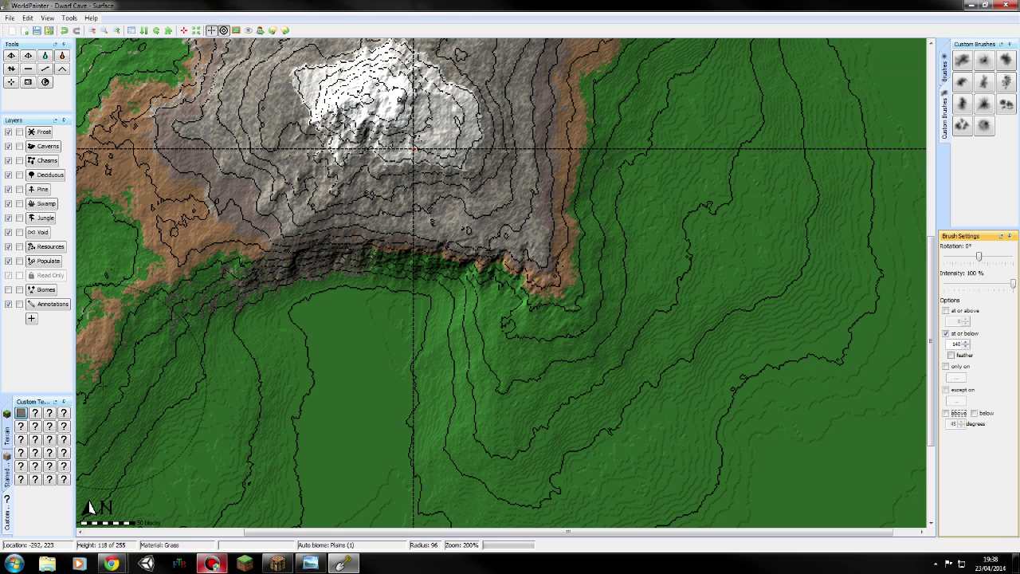
- Paint the custom rock terrain on slopes above 45 degrees at or below level 140 across the southern cliff, enlarging the brush radius to 182
left_click(945, 333)
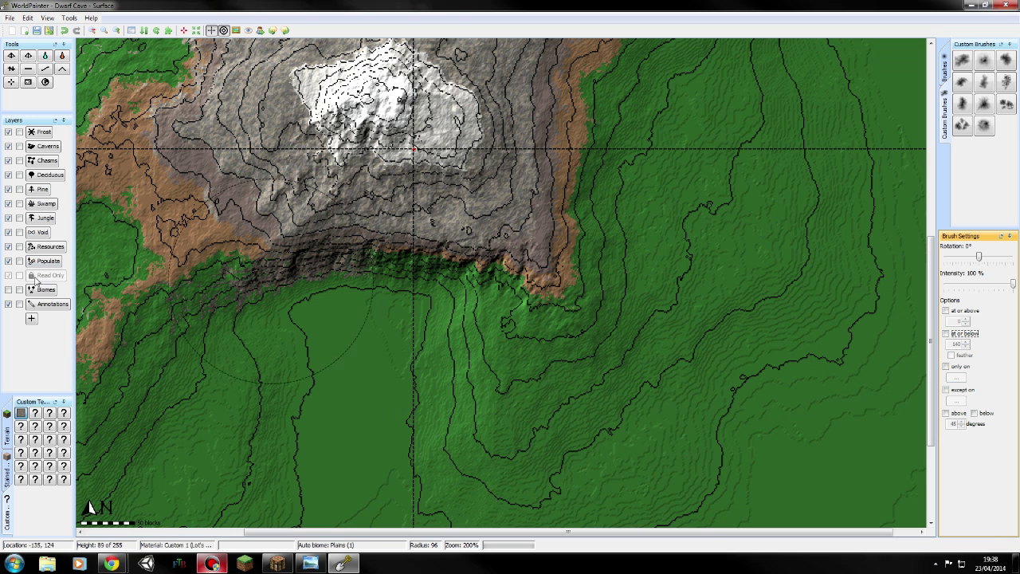
left_click(945, 412)
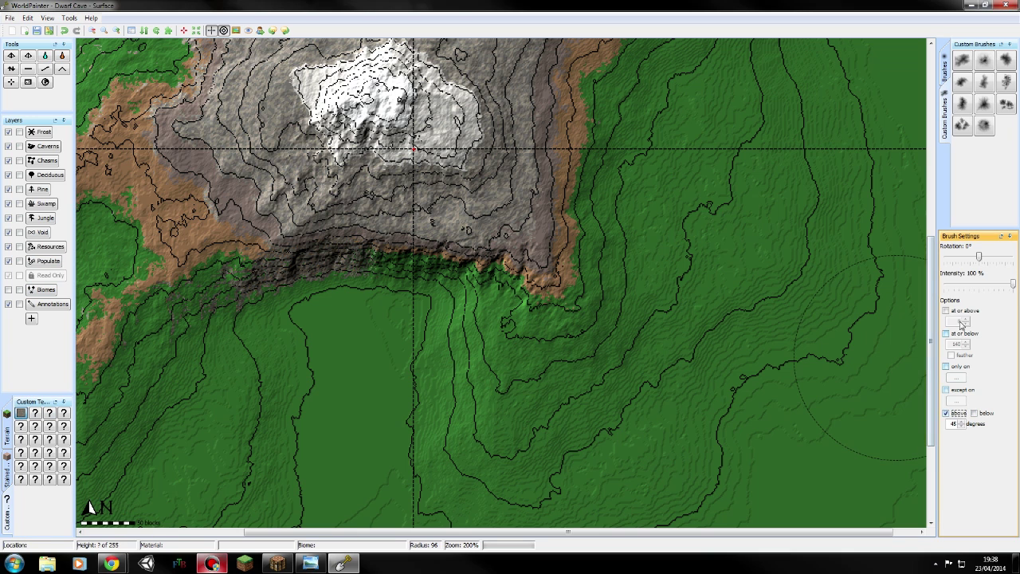
left_click_drag(498, 287, 434, 261)
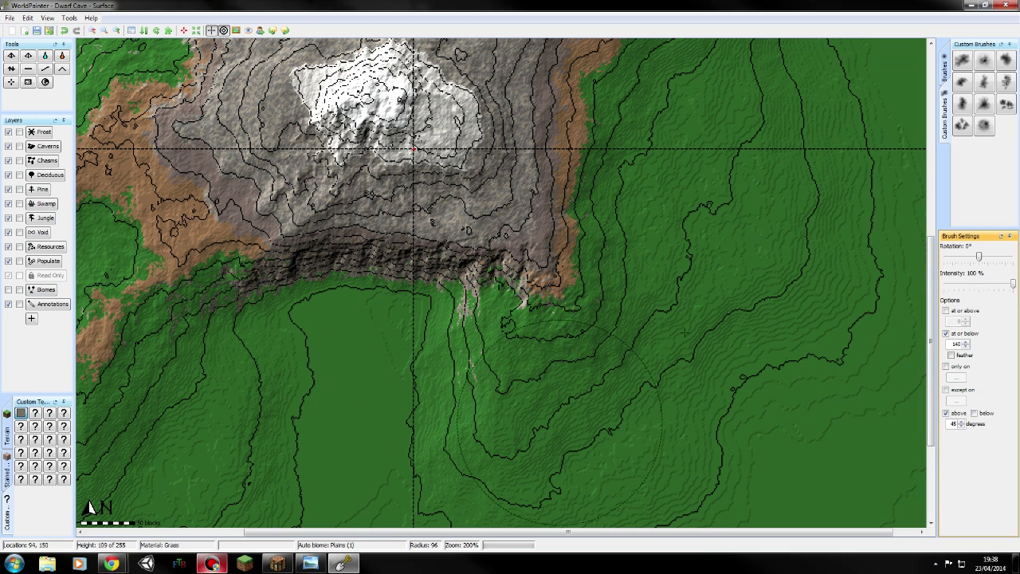
scroll(647, 285, "down", 1)
scroll(558, 374, "down", 6)
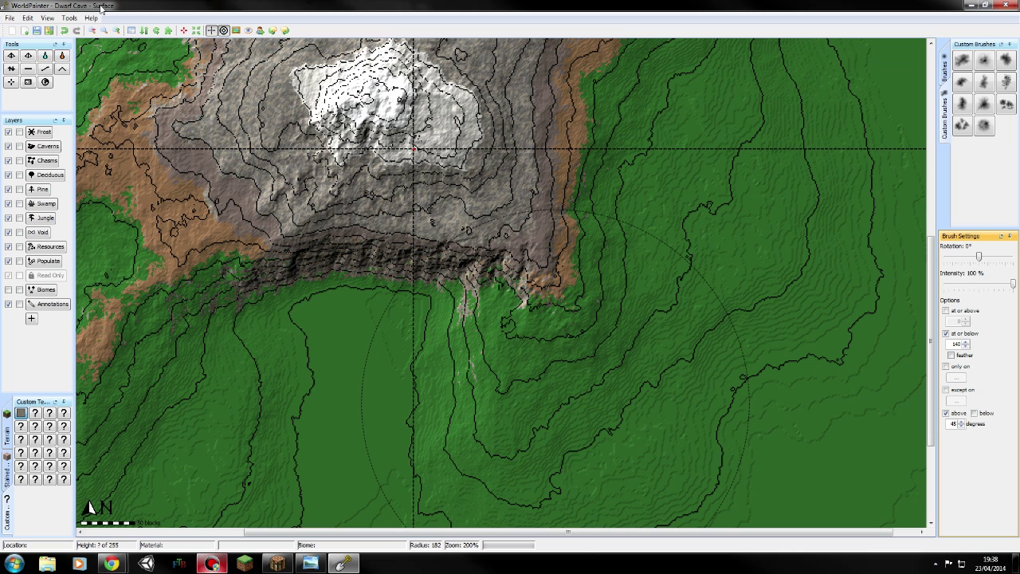
- Examine the repainted southern cliff and the surrounding mountain slopes in the 3D view, both up close and from afar
left_click(48, 18)
mouse_move(62, 16)
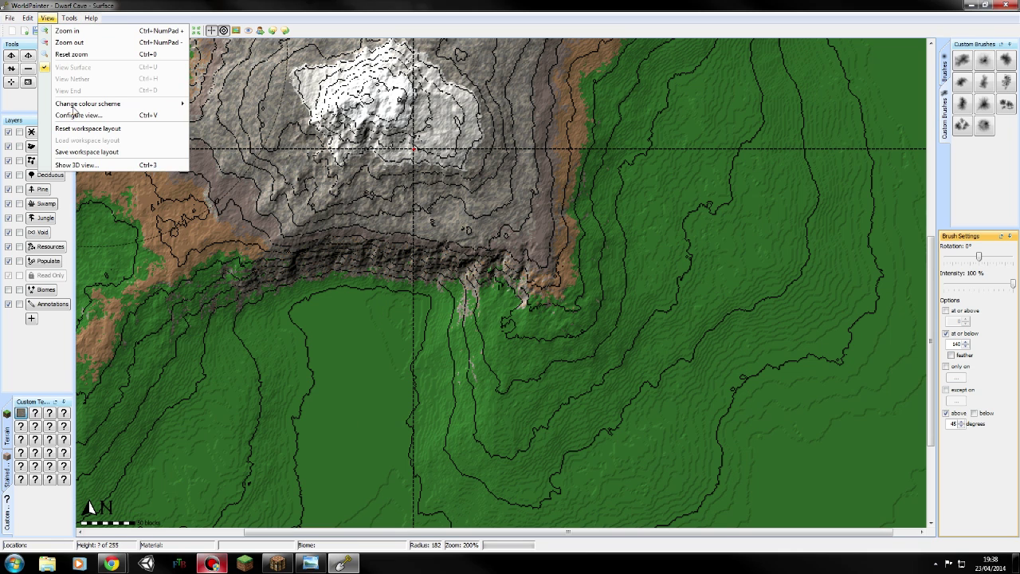
left_click(92, 166)
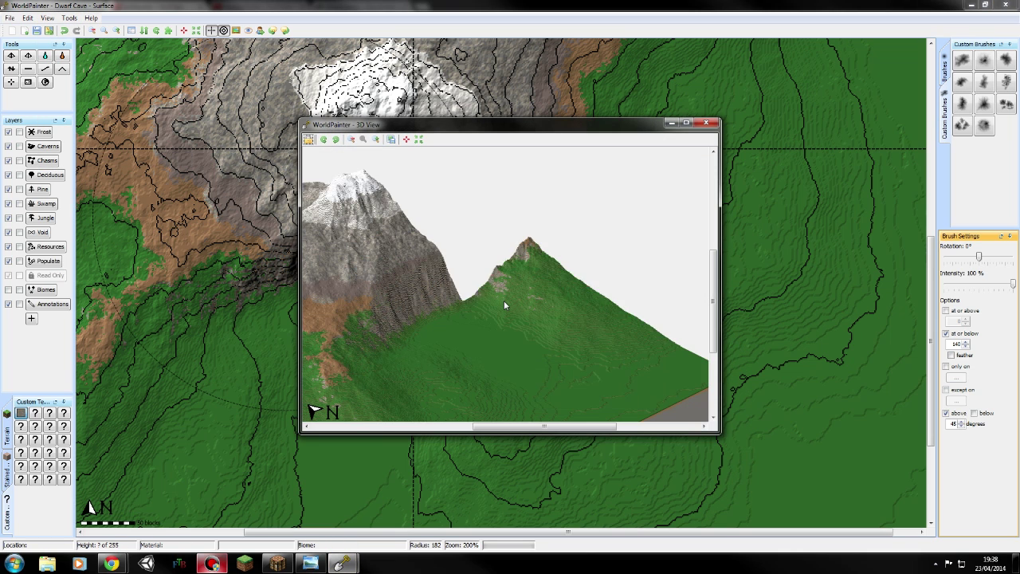
scroll(502, 238, "up", 1)
scroll(596, 292, "down", 1)
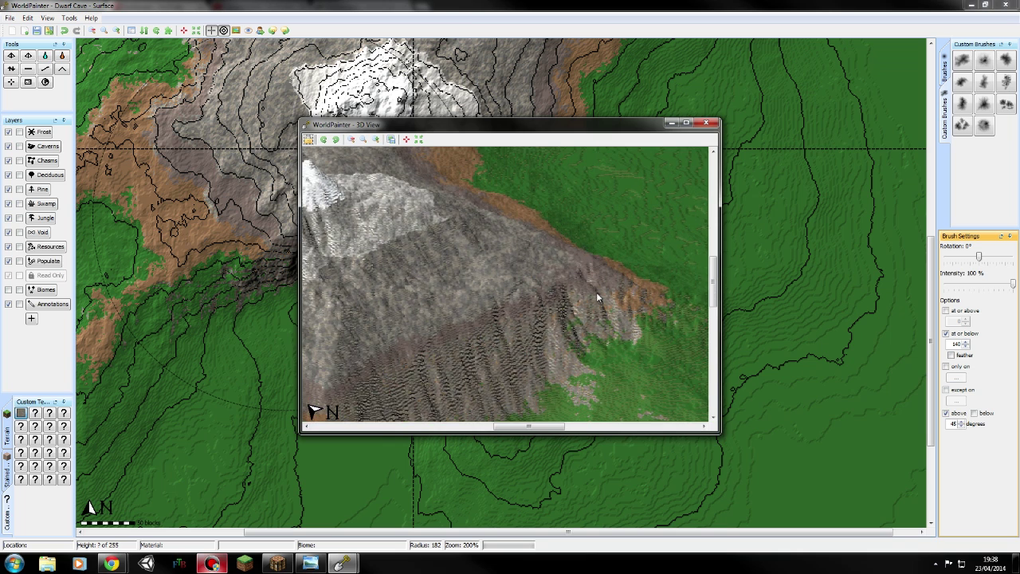
scroll(614, 303, "down", 2)
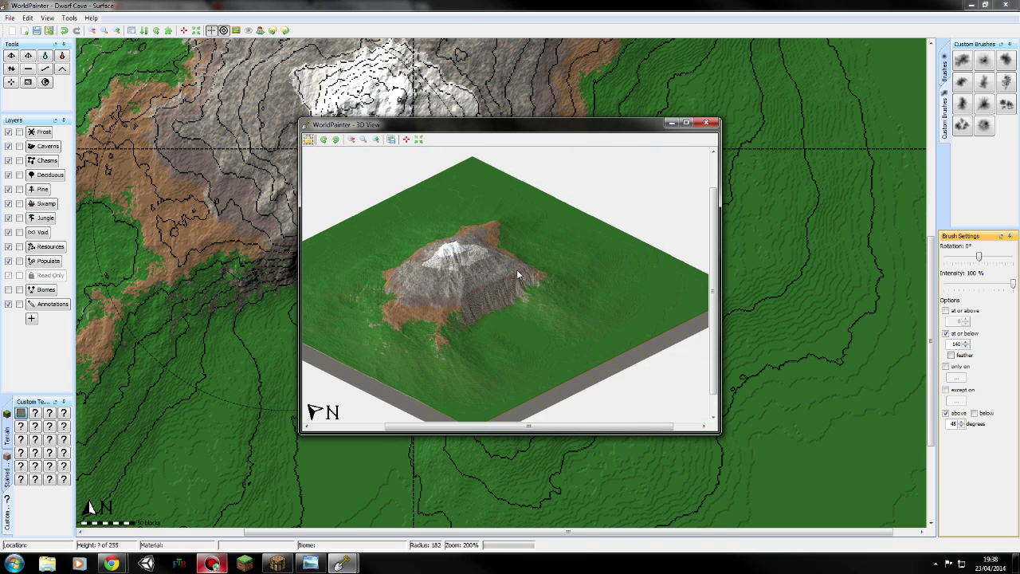
left_click_drag(540, 287, 591, 314)
left_click_drag(475, 239, 532, 279)
scroll(404, 321, "up", 2)
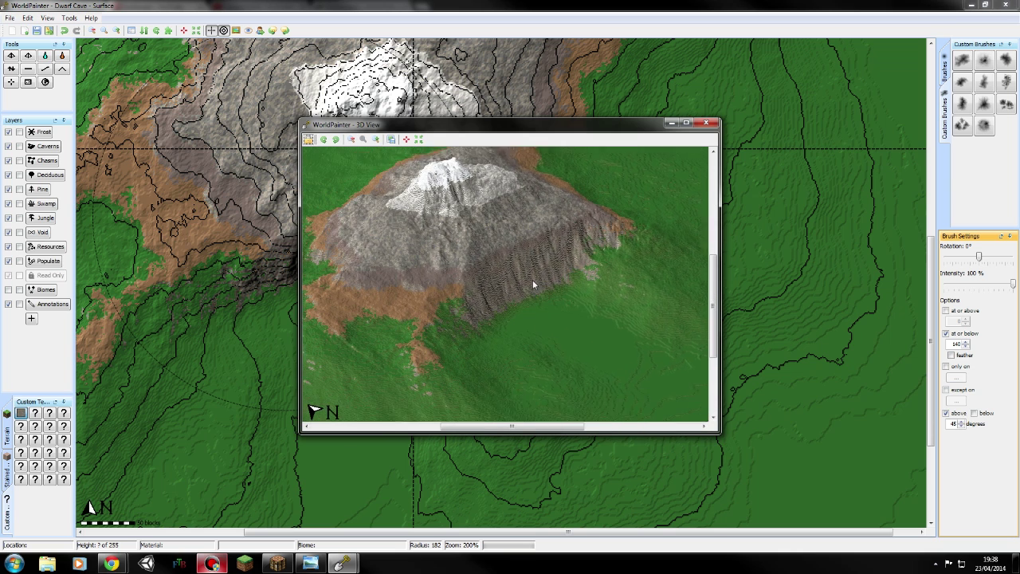
scroll(481, 287, "up", 1)
left_click_drag(474, 384, 392, 261)
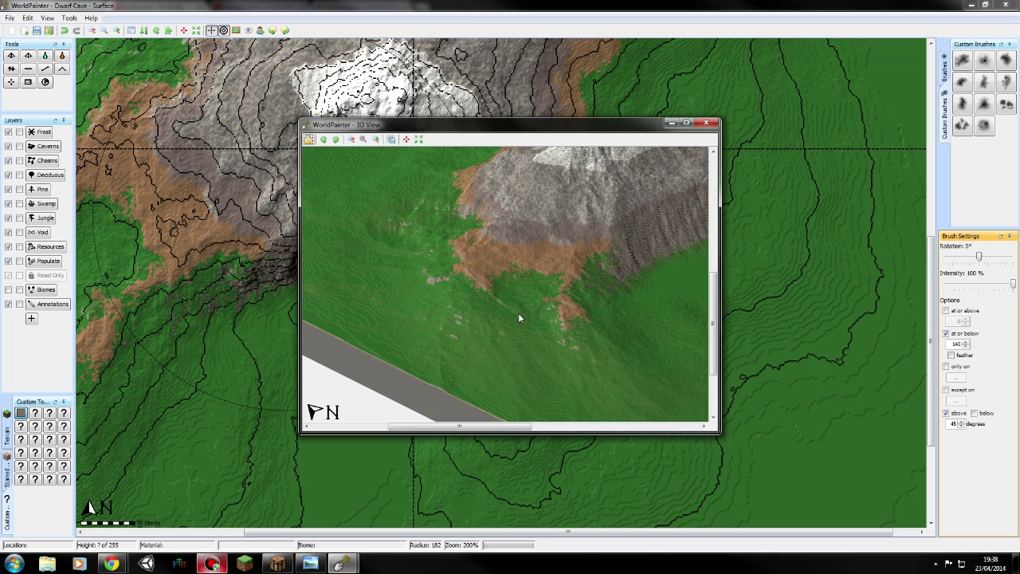
scroll(518, 317, "down", 2)
left_click_drag(583, 263, 500, 255)
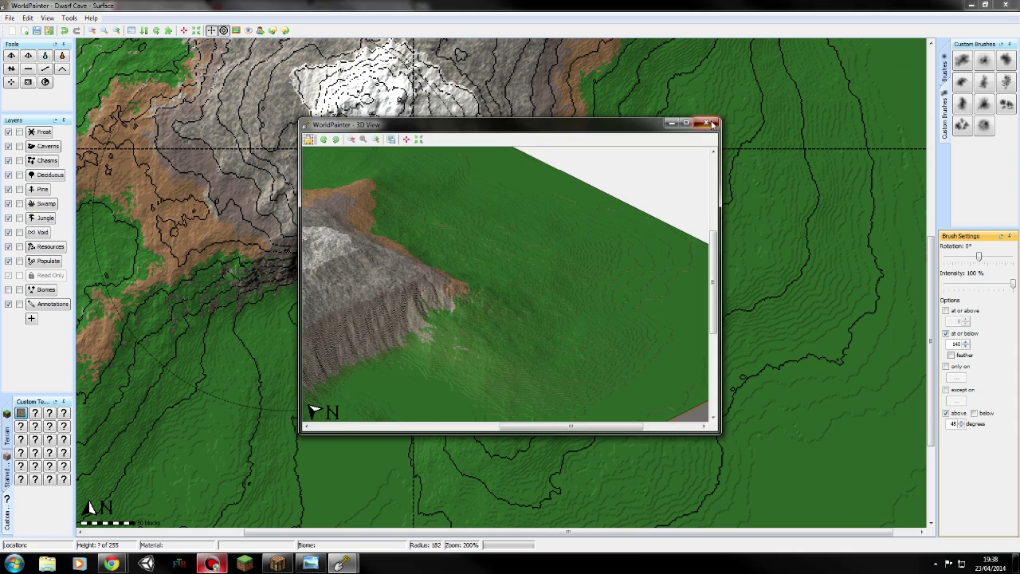
left_click(712, 123)
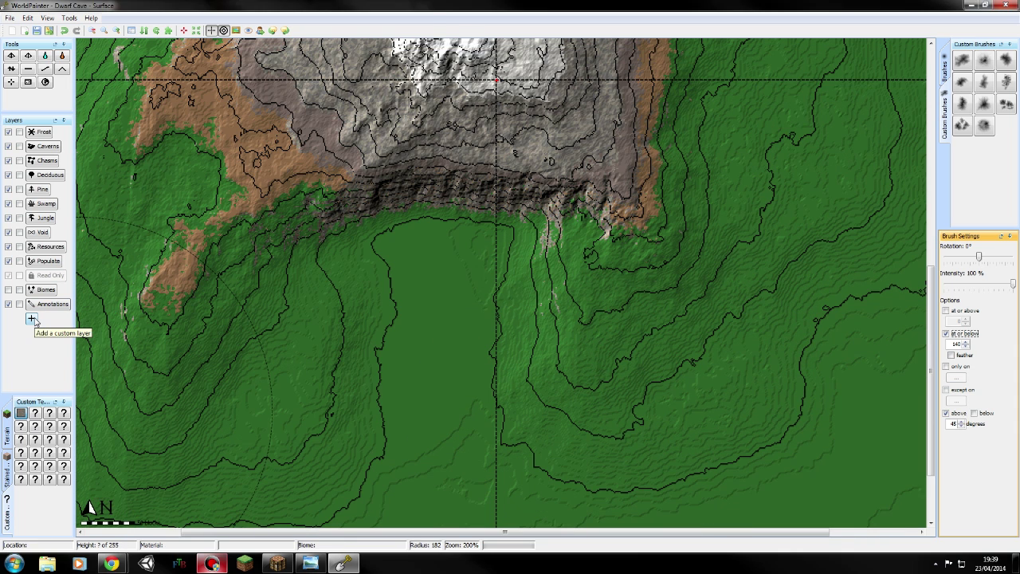
- Import the custom layer file Small Pine.layer
left_click(33, 319)
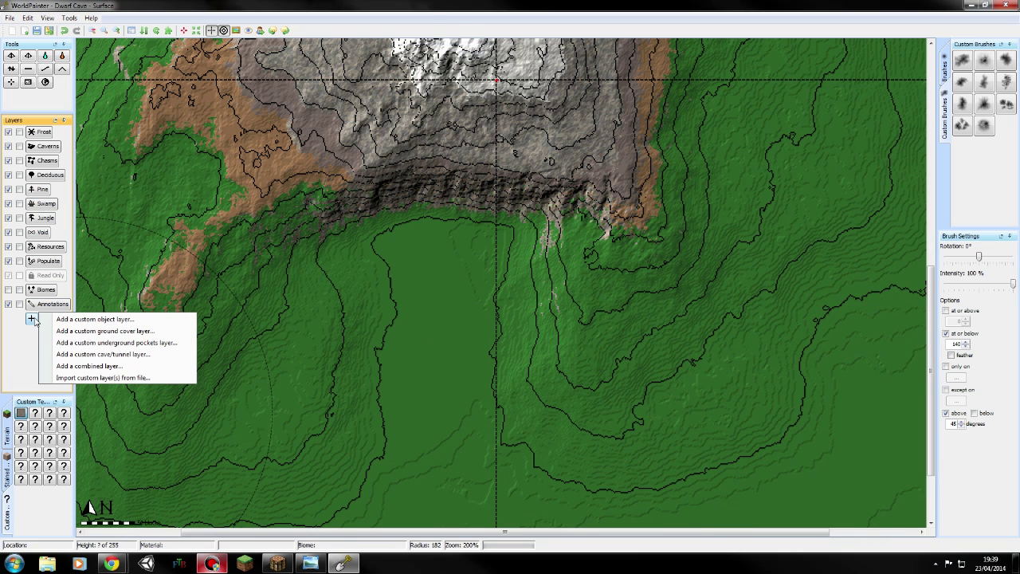
left_click(120, 378)
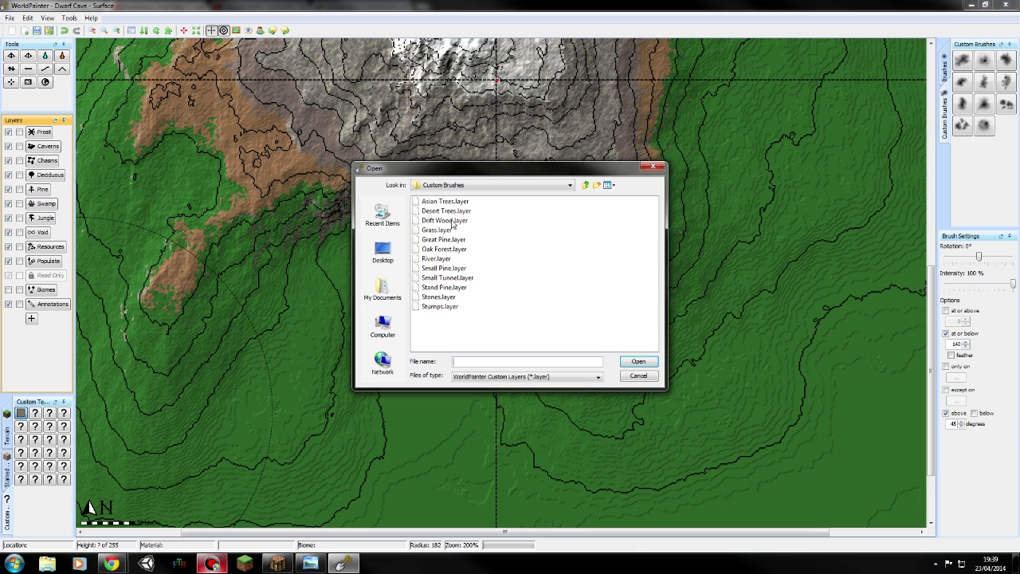
left_click(444, 268)
left_click(639, 361)
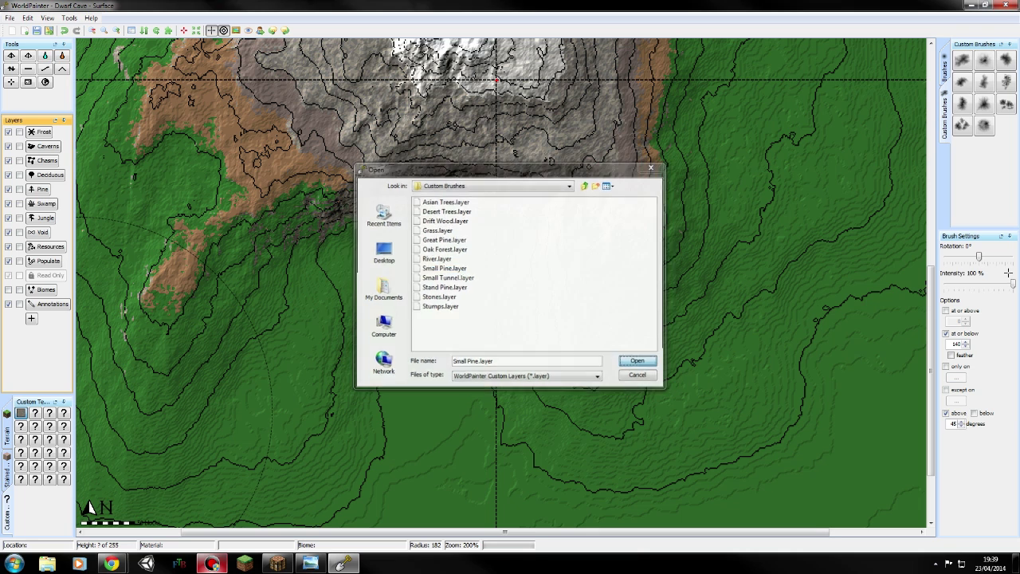
- Paint the Small Pine layer over the whole map at 15% intensity, only on Grass, with a radius of 300
left_click_drag(1013, 283, 950, 285)
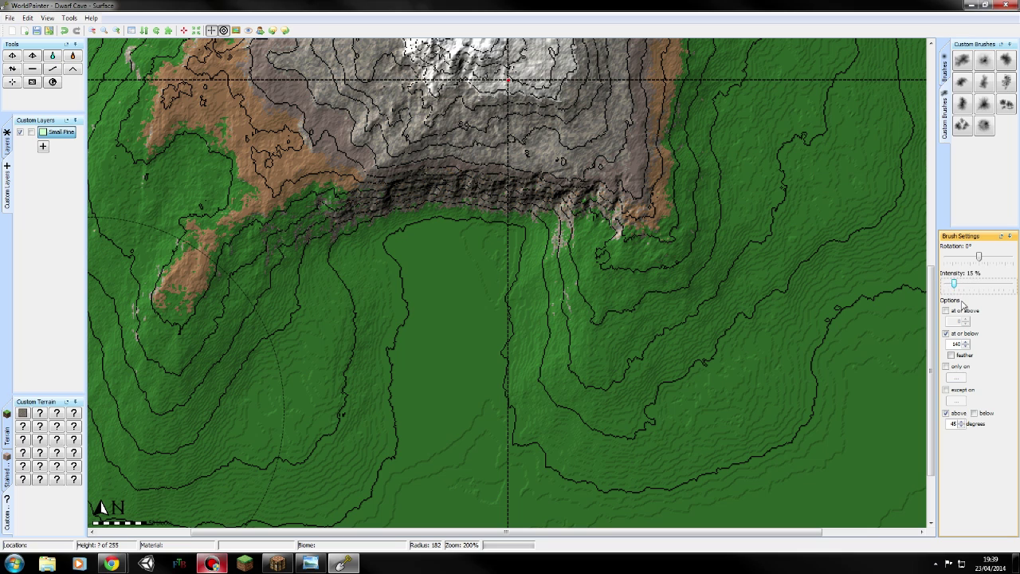
left_click(955, 371)
mouse_move(994, 401)
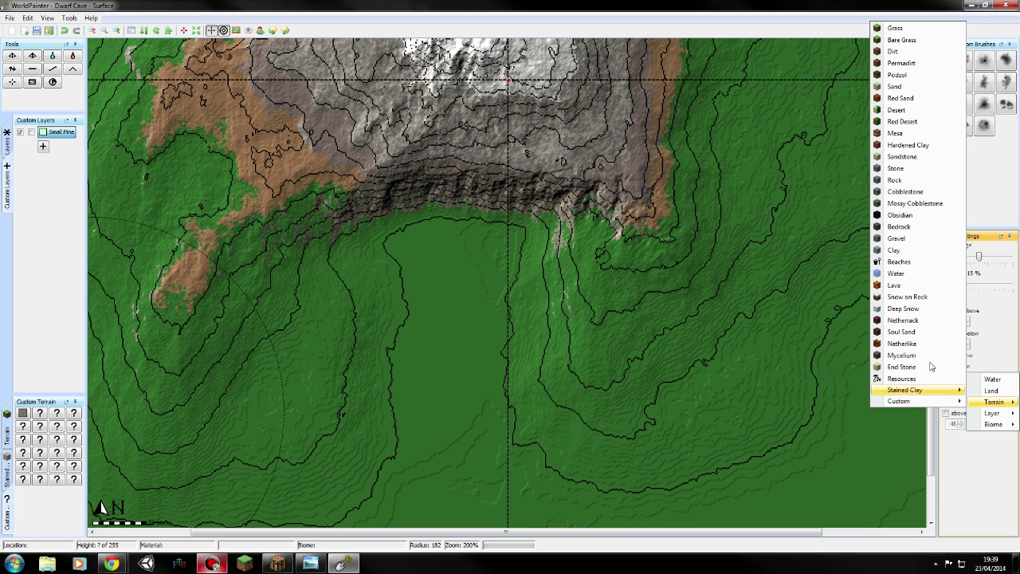
left_click(895, 28)
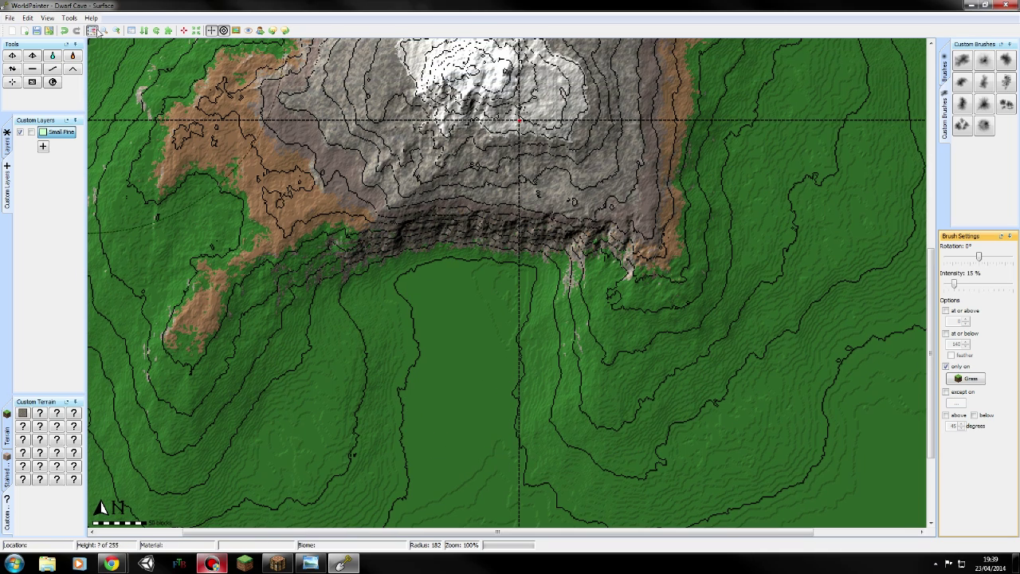
left_click(92, 30)
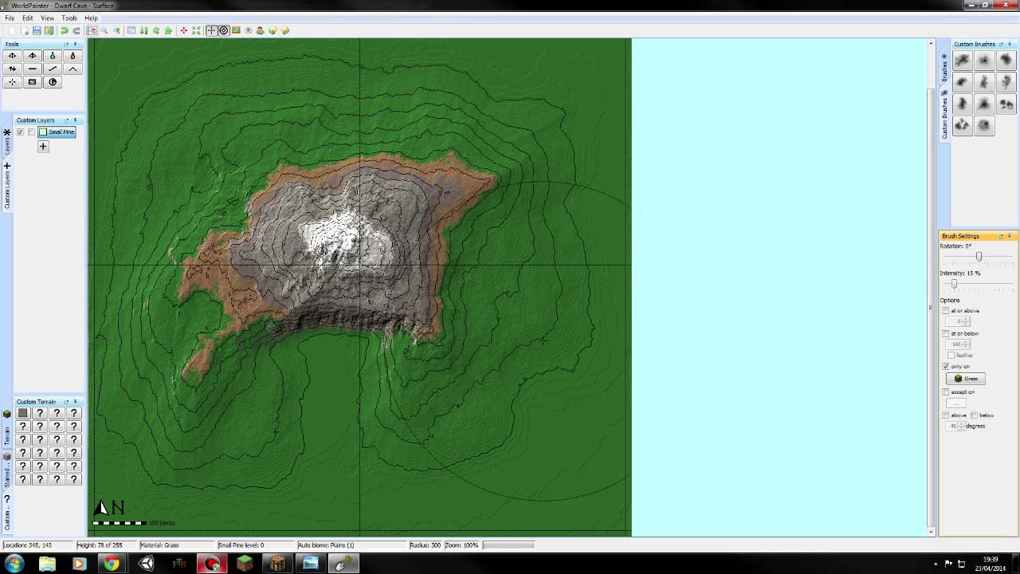
left_click(542, 315)
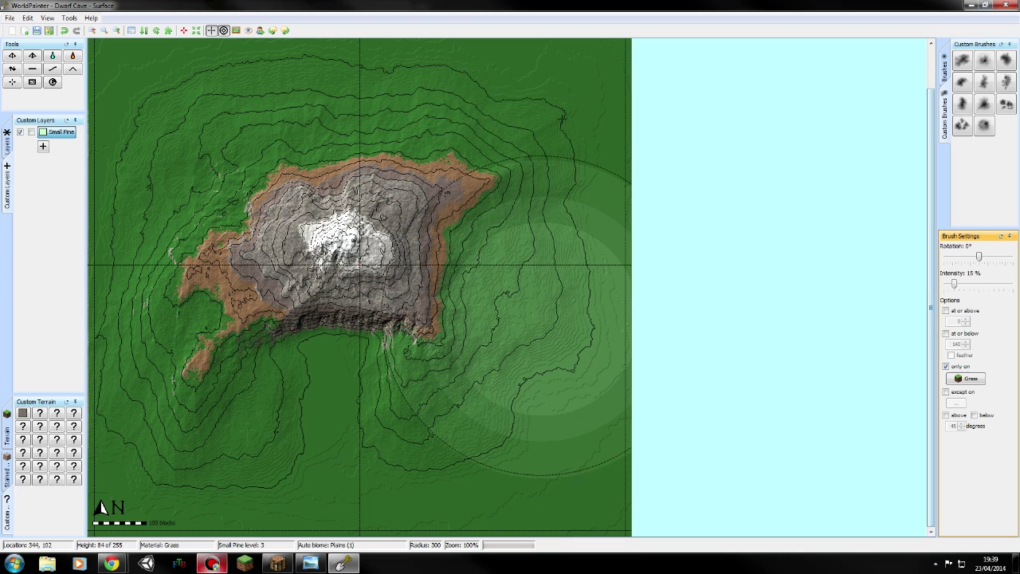
mouse_move(556, 119)
left_mouse_down()
mouse_move(555, 131)
mouse_move(513, 63)
mouse_move(201, 88)
mouse_move(481, 129)
mouse_move(371, 121)
mouse_move(148, 191)
mouse_move(216, 196)
mouse_move(198, 281)
mouse_move(199, 454)
mouse_move(311, 442)
mouse_move(368, 506)
mouse_move(478, 478)
mouse_move(574, 478)
mouse_move(626, 335)
mouse_move(624, 212)
left_mouse_up()
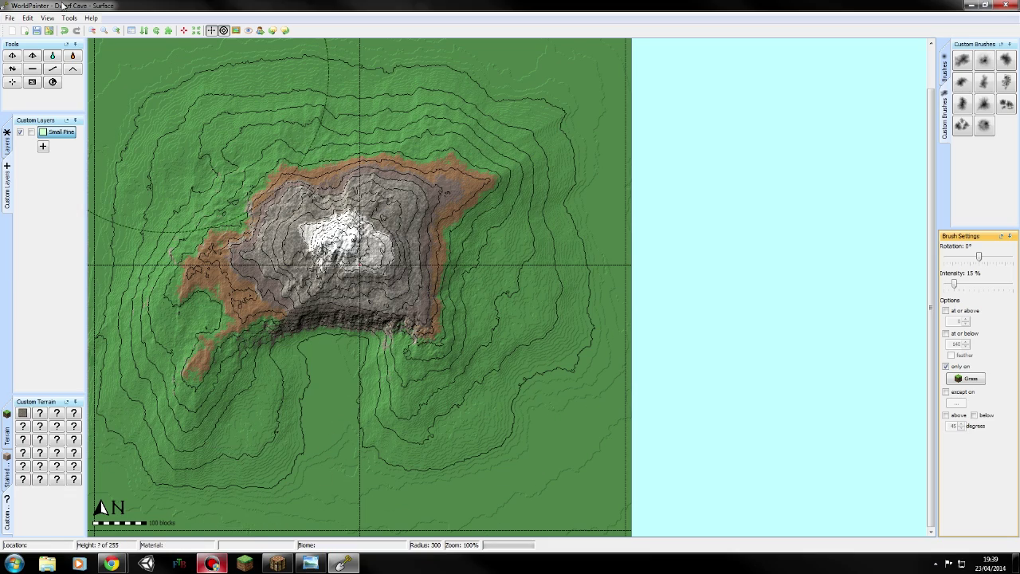
- Remove Small Pine from the grass directly below the southern cliff, using a brush radius of 51
left_click(119, 33)
middle_click_drag(467, 396, 391, 233)
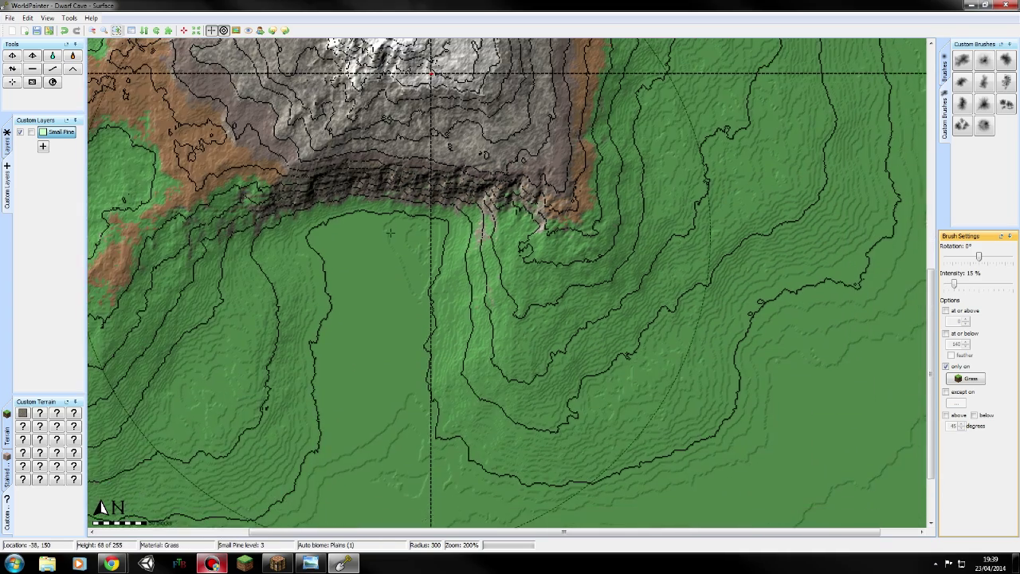
scroll(391, 232, "down", 12)
scroll(378, 228, "down", 4)
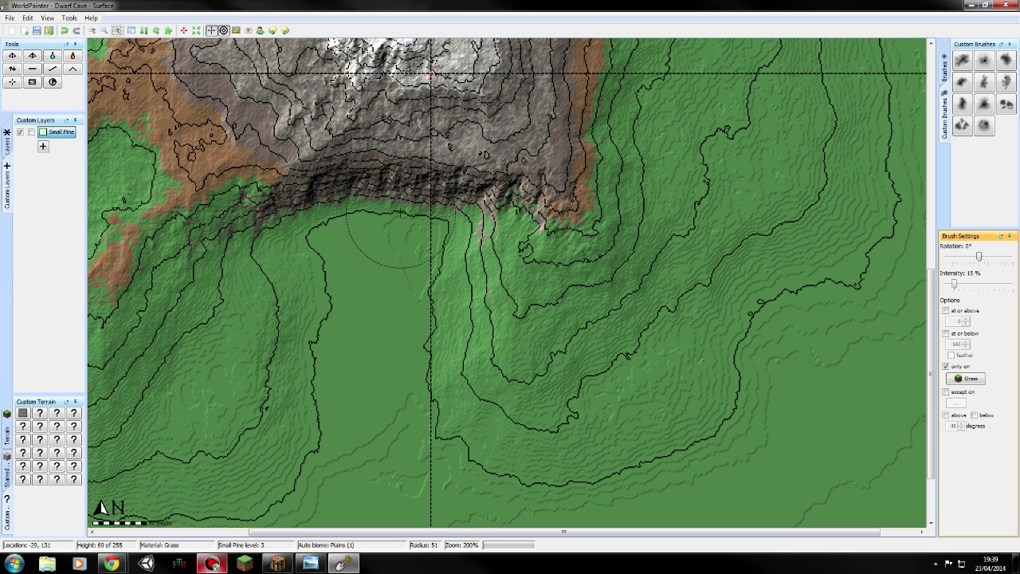
mouse_move(388, 231)
left_mouse_down()
mouse_move(374, 227)
mouse_move(423, 226)
mouse_move(424, 205)
left_mouse_up()
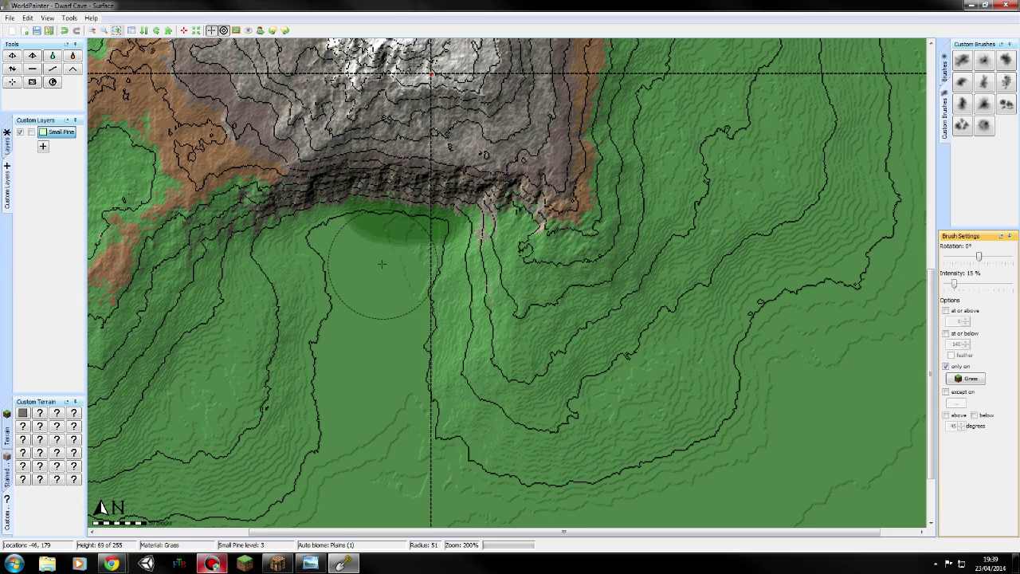
middle_click_drag(388, 255, 390, 342)
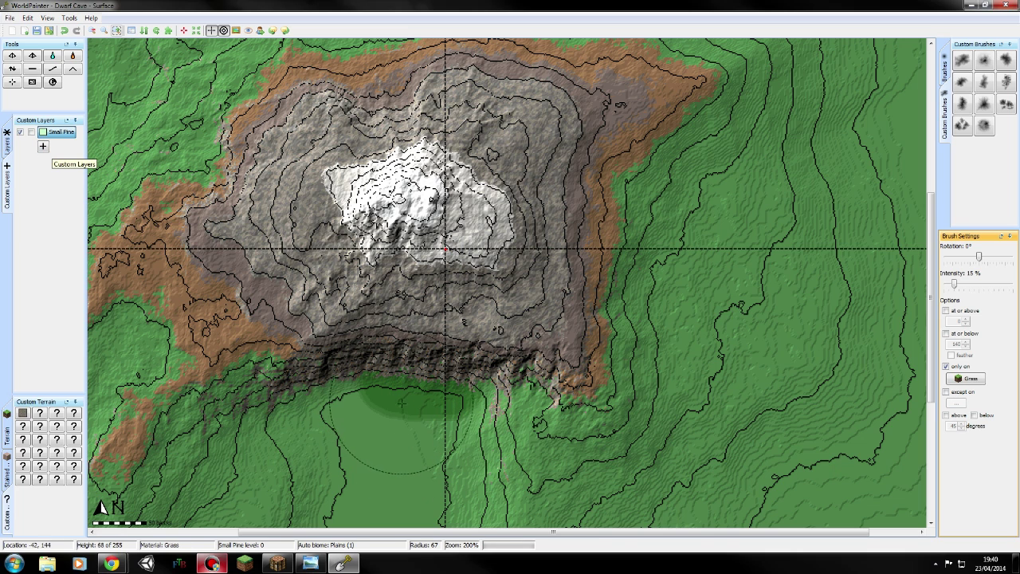
middle_click_drag(425, 433, 363, 345)
left_click(33, 71)
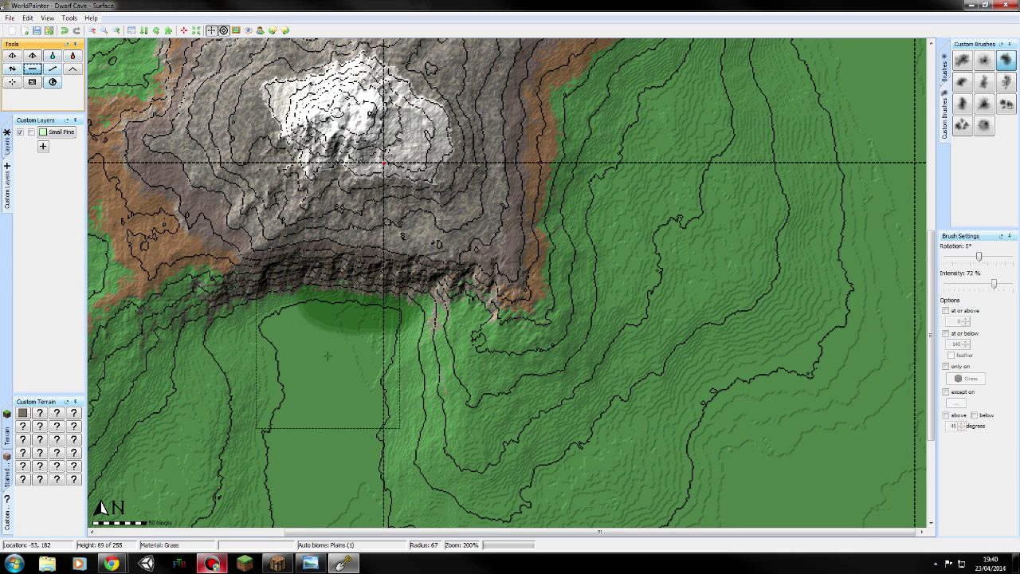
scroll(327, 356, "down", 10)
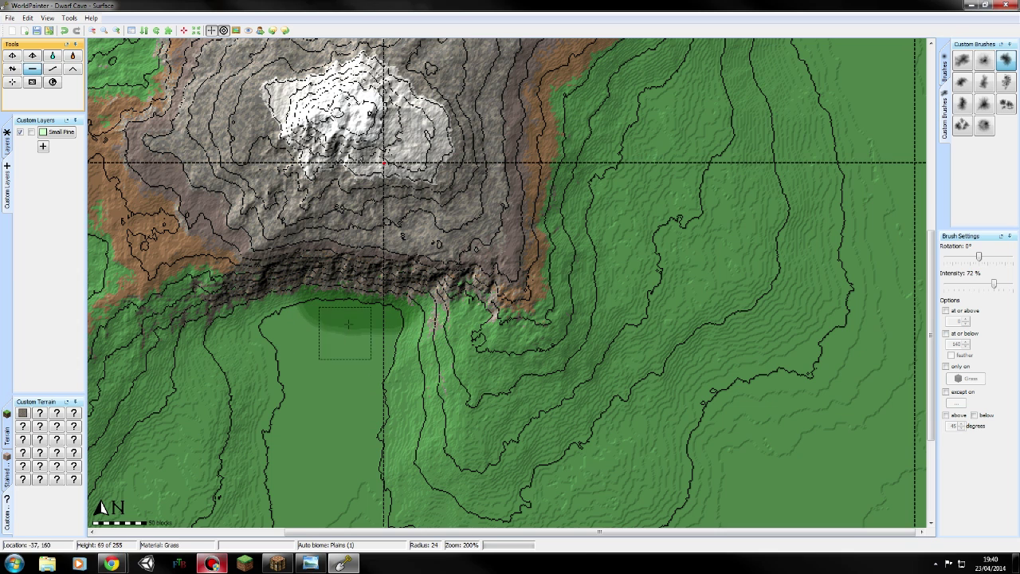
middle_click_drag(346, 334, 344, 380)
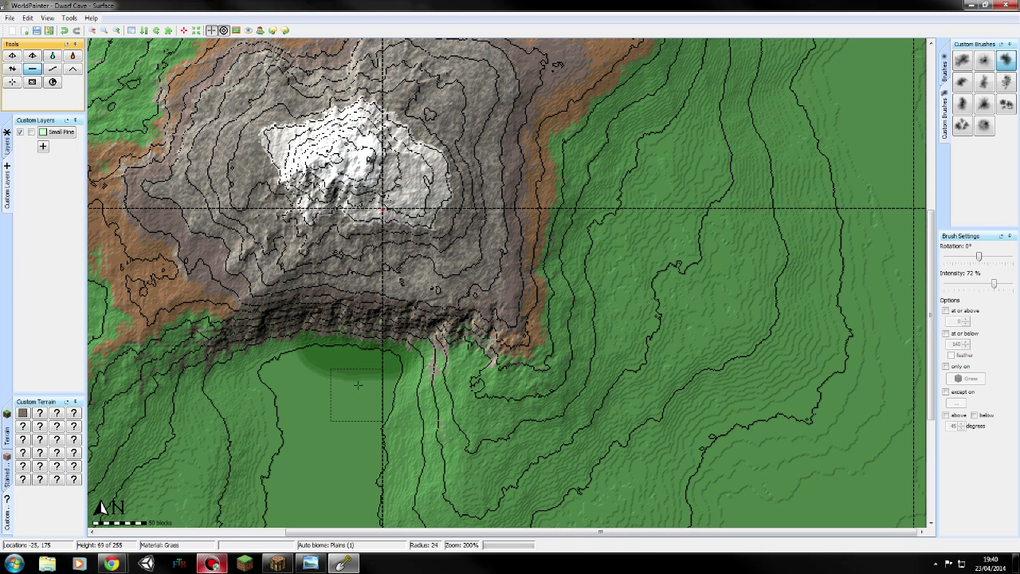
- Add a custom cave/tunnel layer and lower its fixed floor level to 19
left_click(44, 146)
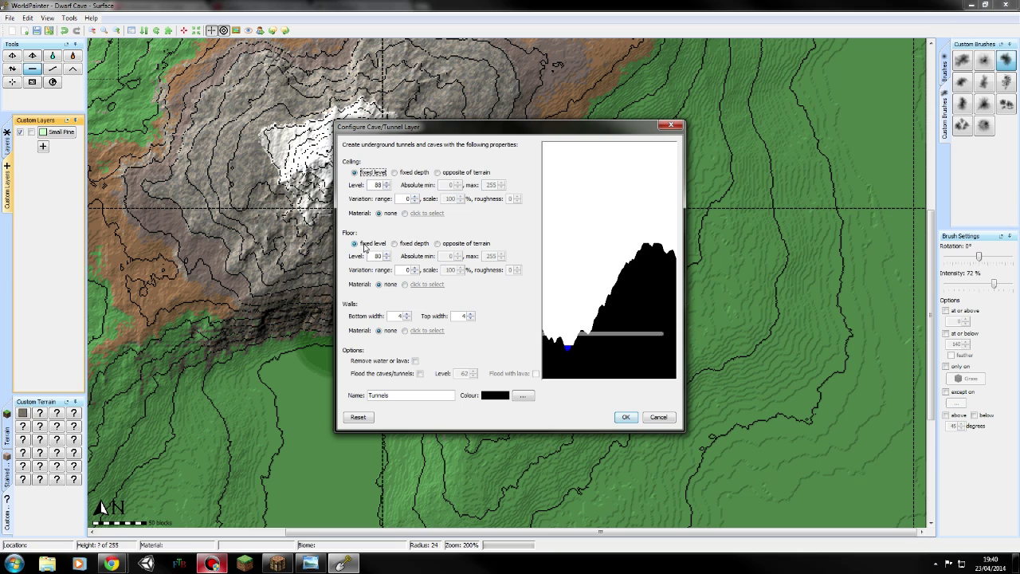
left_click(386, 258)
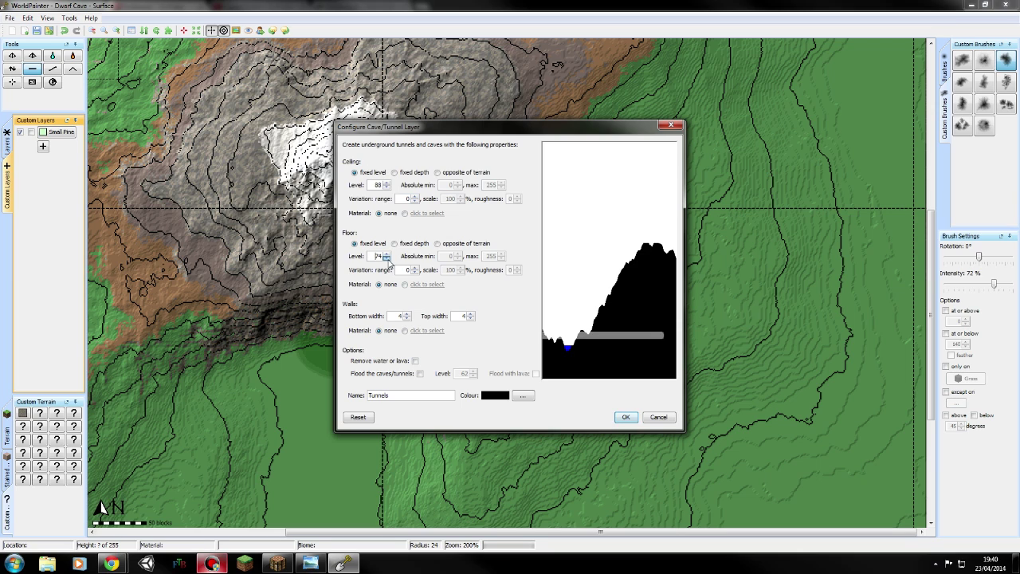
left_click(387, 258)
left_click(386, 258)
left_click(386, 258)
left_click(387, 259)
left_click(386, 258)
left_click(387, 259)
left_click_drag(386, 259, 390, 256)
left_click(387, 258)
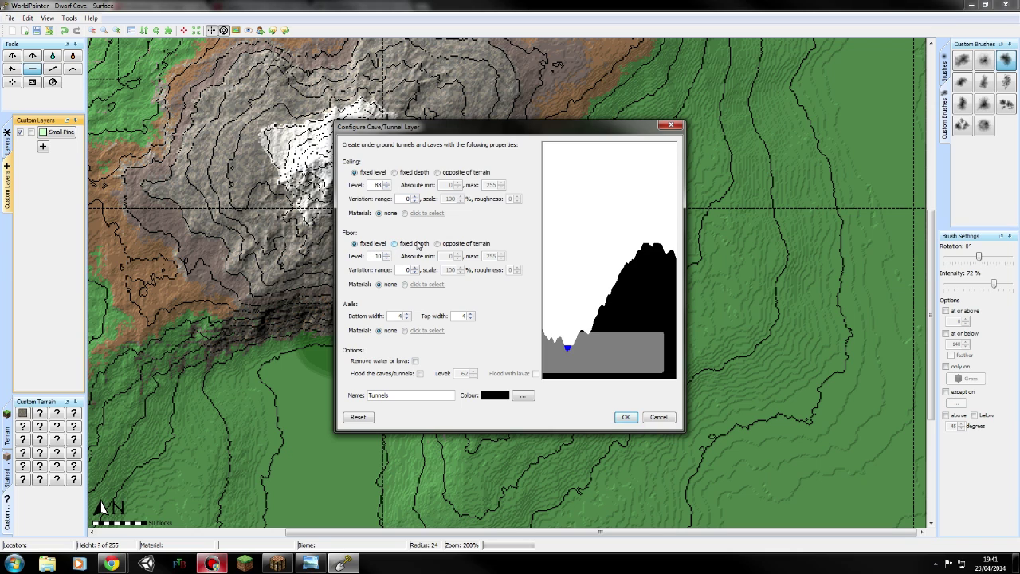
- Preview the fixed depth and opposite of terrain modes for the cave floor, and return it to fixed level
left_click(416, 244)
left_click(438, 244)
left_click(411, 243)
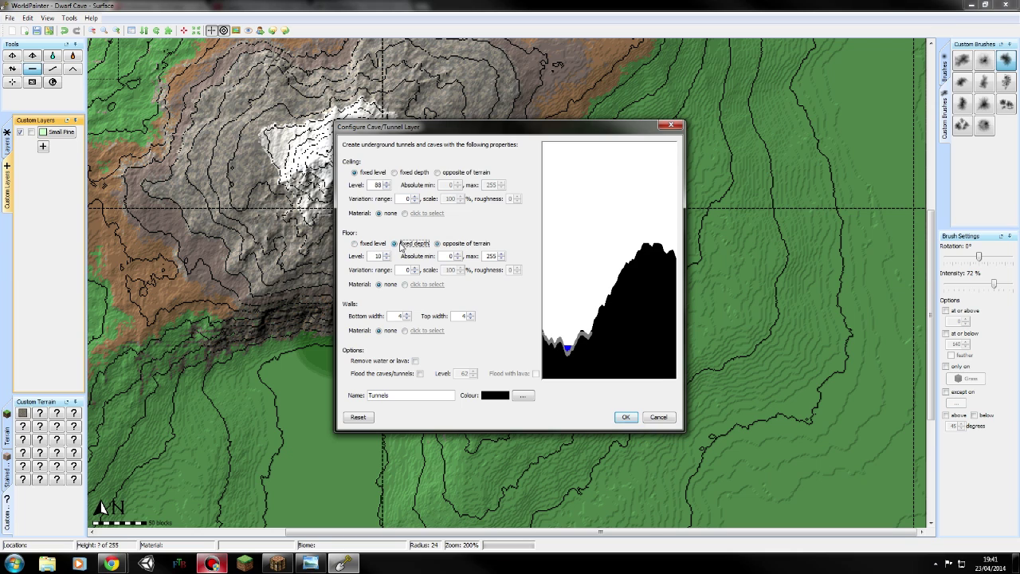
left_click(365, 244)
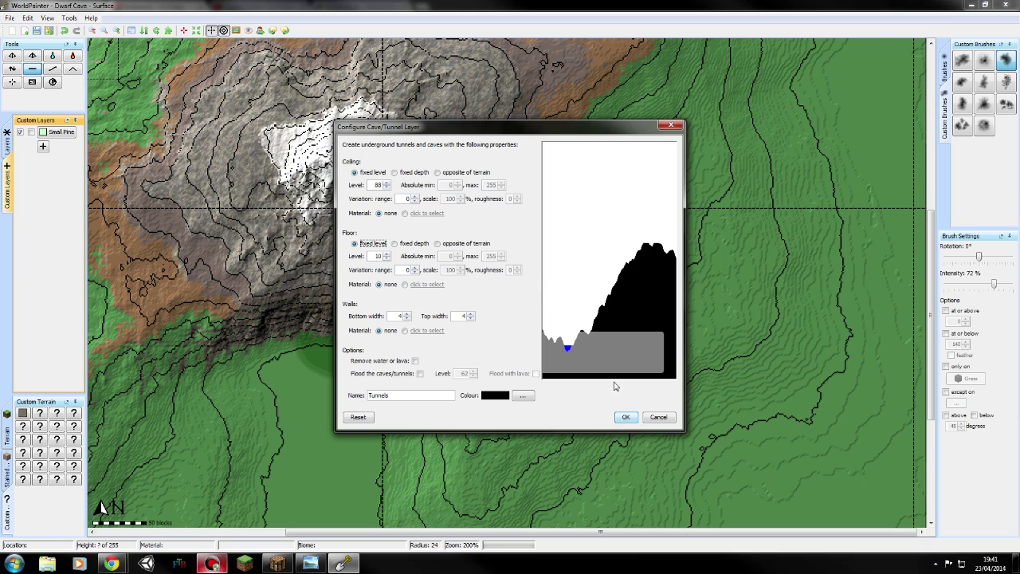
- Set the cave floor's variation to a range of 6 and a roughness of 3
left_click(414, 269)
left_click(414, 267)
left_click(414, 267)
left_click(414, 267)
left_click(414, 267)
left_click(415, 267)
left_click(516, 267)
left_click(517, 267)
- Set the cave floor's fixed level to 10 and its variation range to 10
type("10")
left_click(387, 254)
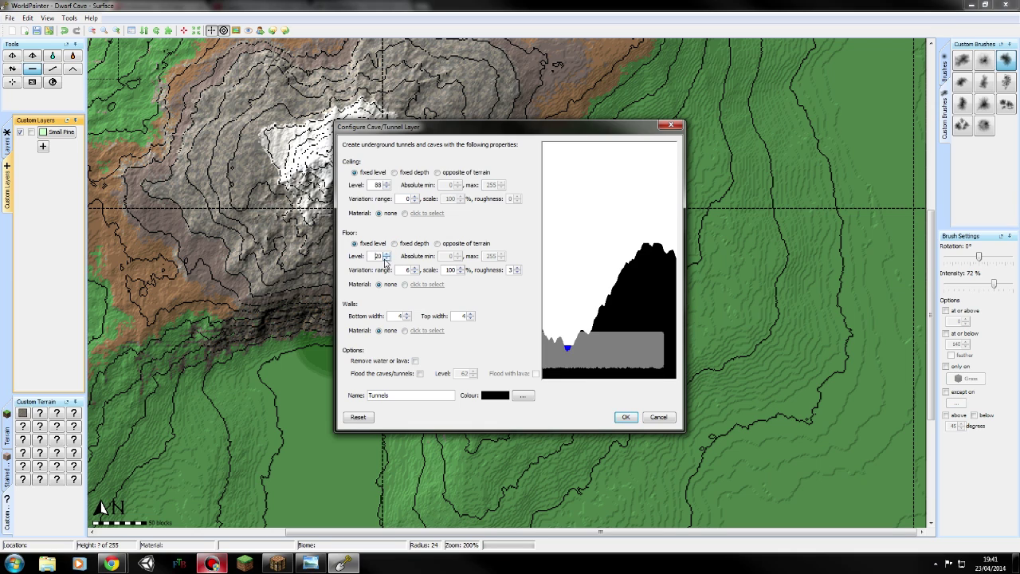
left_click(387, 258)
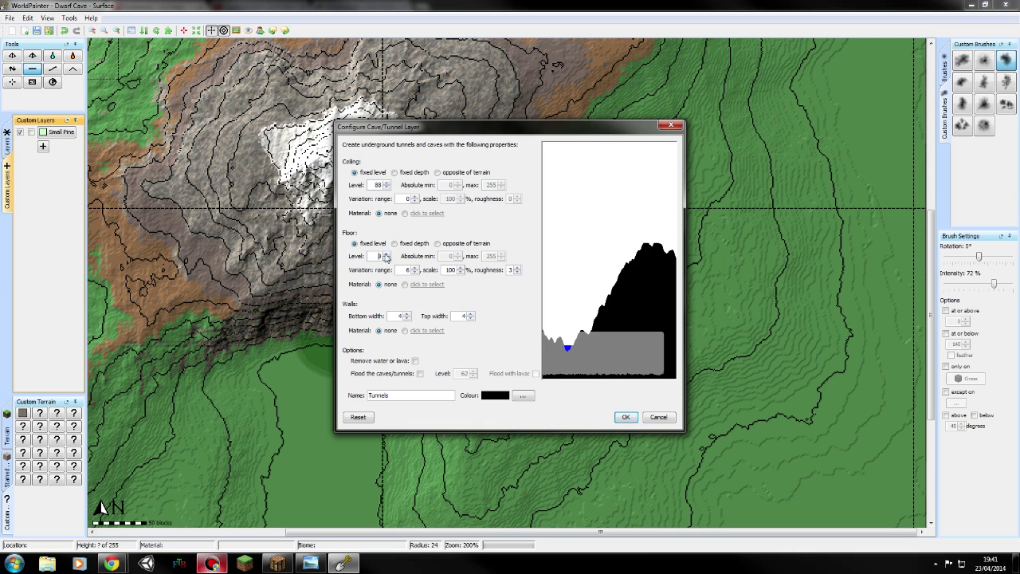
left_click(415, 268)
left_click(415, 273)
left_click(416, 273)
left_click(415, 268)
- Switch the cave ceiling to fixed depth and set its level to 20
left_click(386, 182)
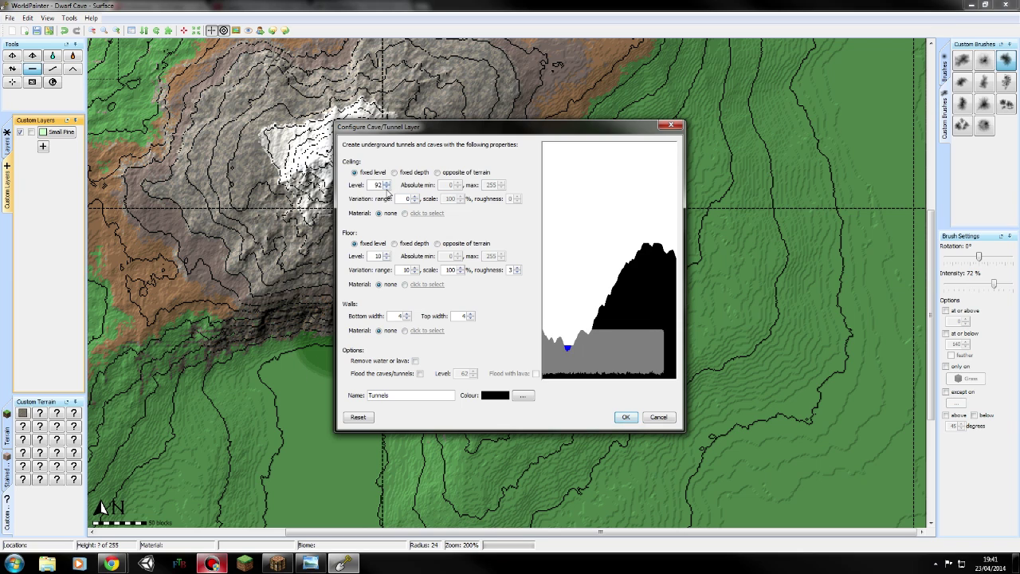
left_click(387, 188)
left_click(411, 173)
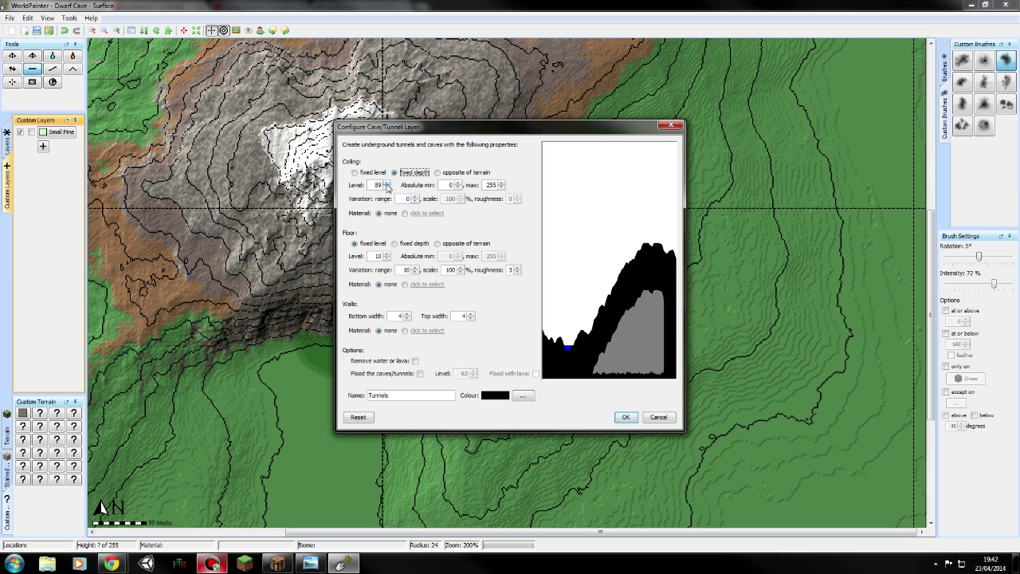
left_click(388, 188)
left_click(387, 188)
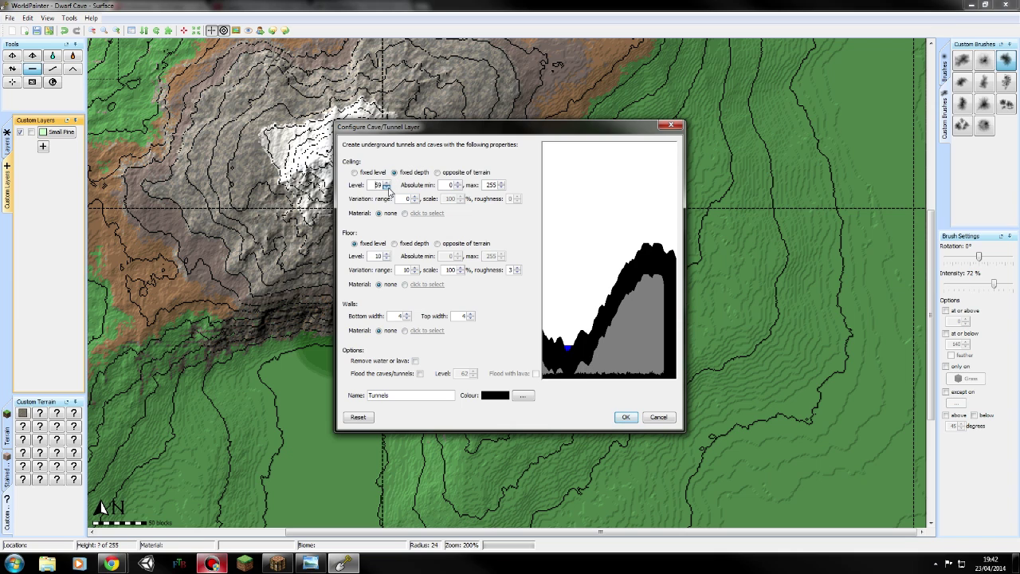
left_click(387, 188)
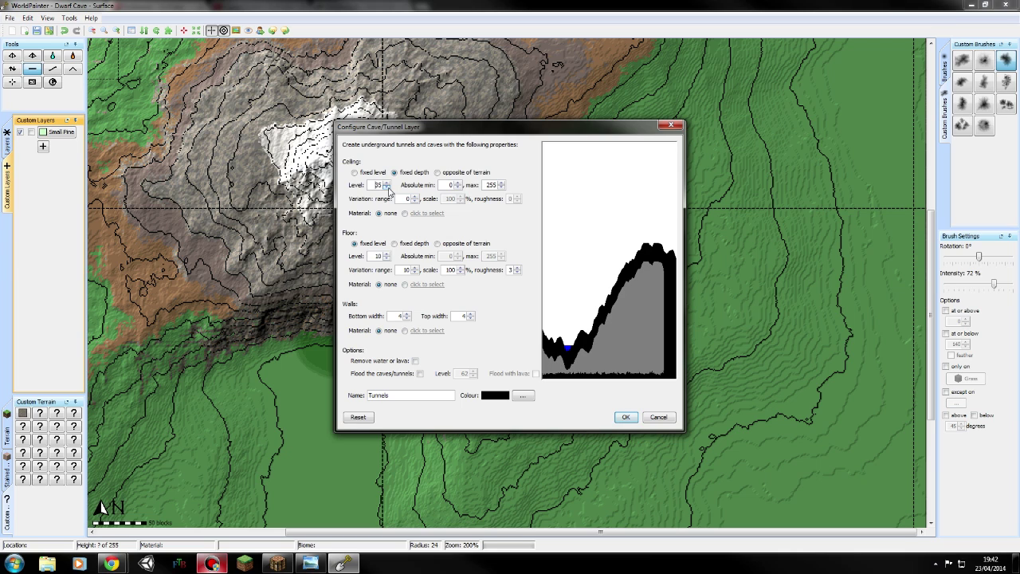
left_click(387, 188)
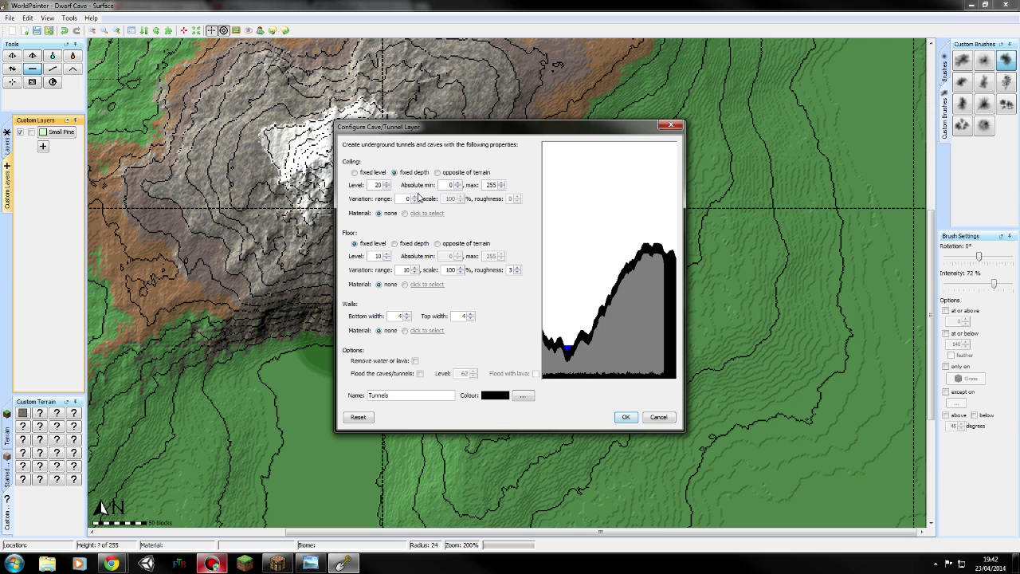
- Set the ceiling's variation to a range of 20 and a roughness of 3
left_click(414, 197)
left_click(415, 197)
left_click(415, 196)
left_click(415, 197)
left_click(416, 196)
left_click(415, 196)
- Create a custom ceiling material from Stone and Cobblestone, with a Cobblestone occurrence of 300
left_click(405, 214)
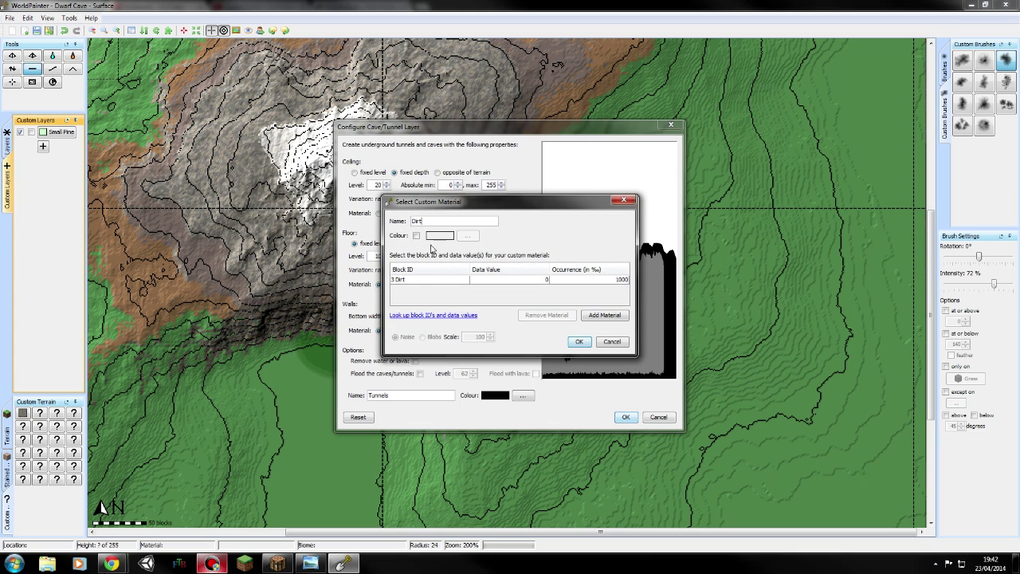
left_click(418, 279)
scroll(431, 298, "up", 2)
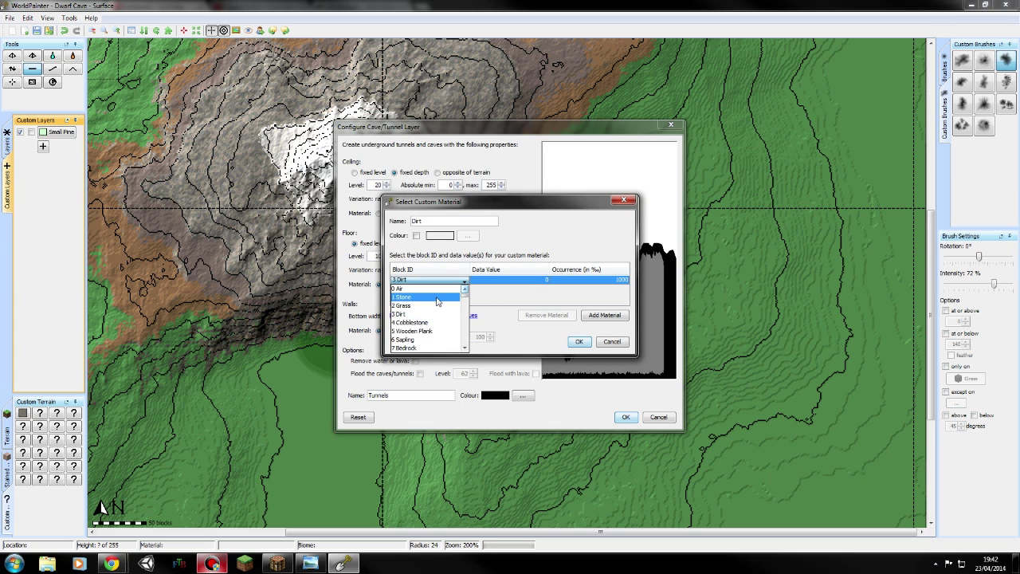
left_click(437, 298)
left_click(603, 316)
left_click(414, 289)
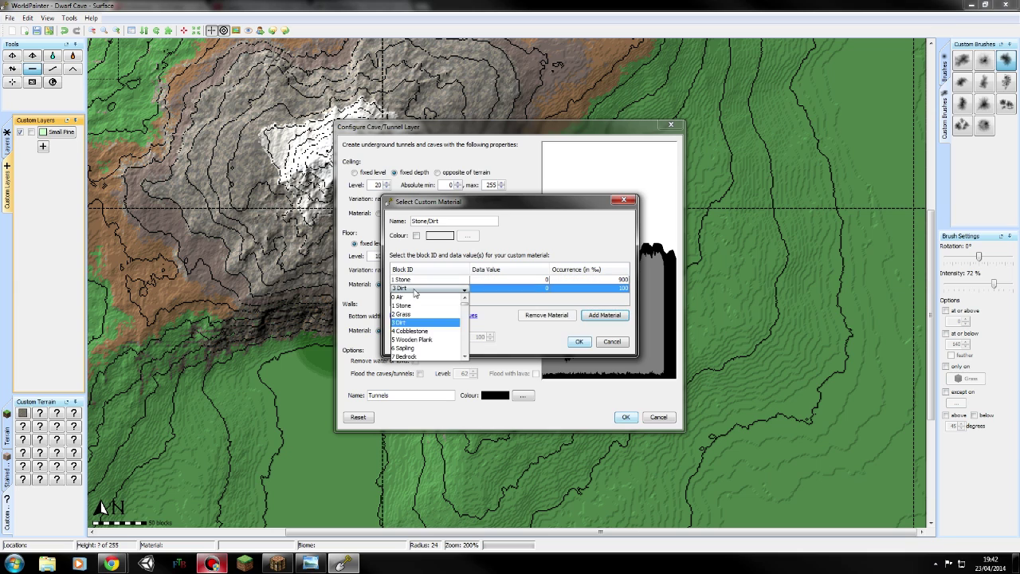
left_click(415, 327)
left_click(614, 287)
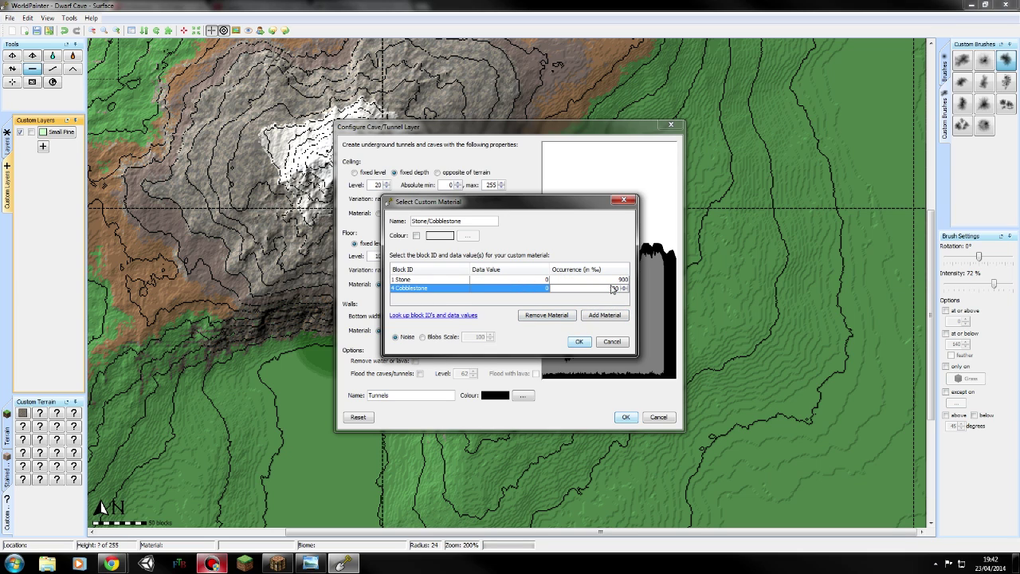
type("300")
- Add Glowstone Block with an occurrence of 50 to the ceiling material and apply the mix
left_click(603, 315)
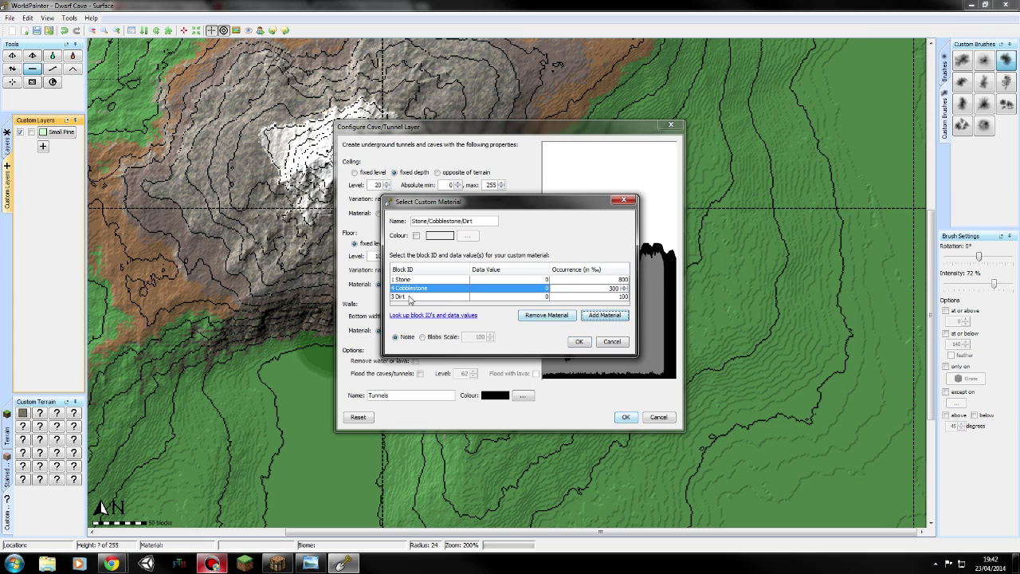
left_click(409, 298)
left_click(466, 365)
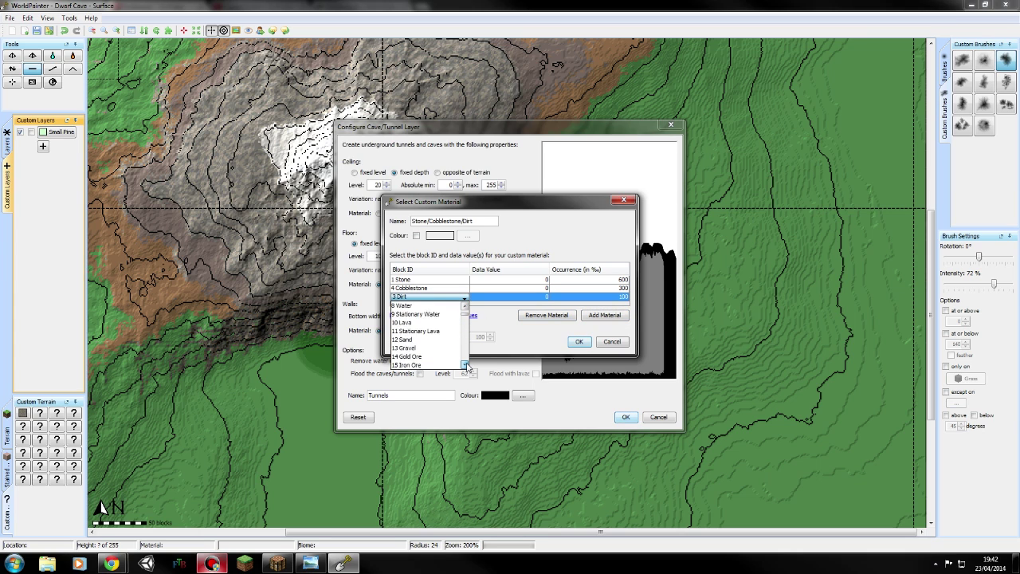
left_click(466, 365)
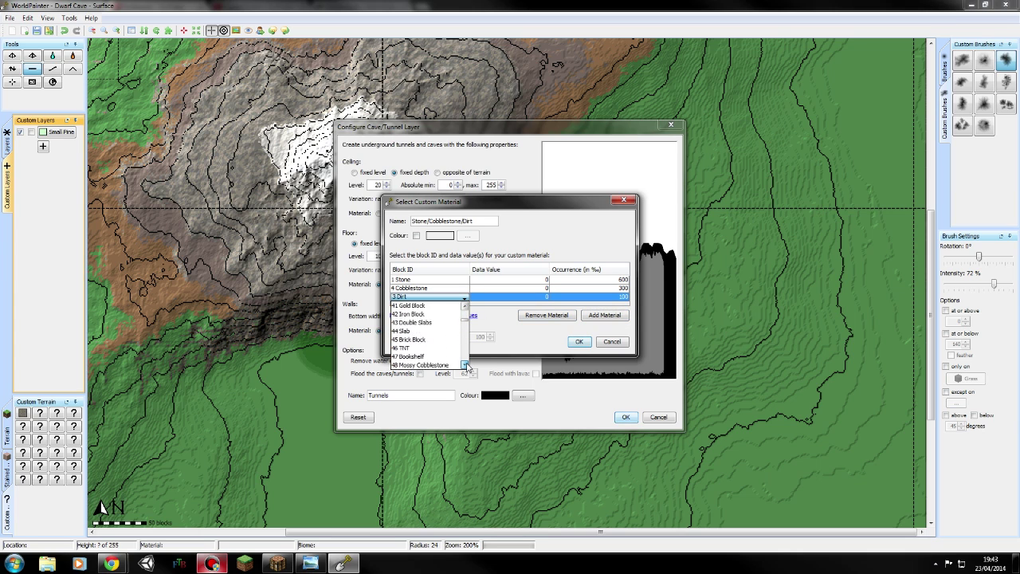
left_click(466, 364)
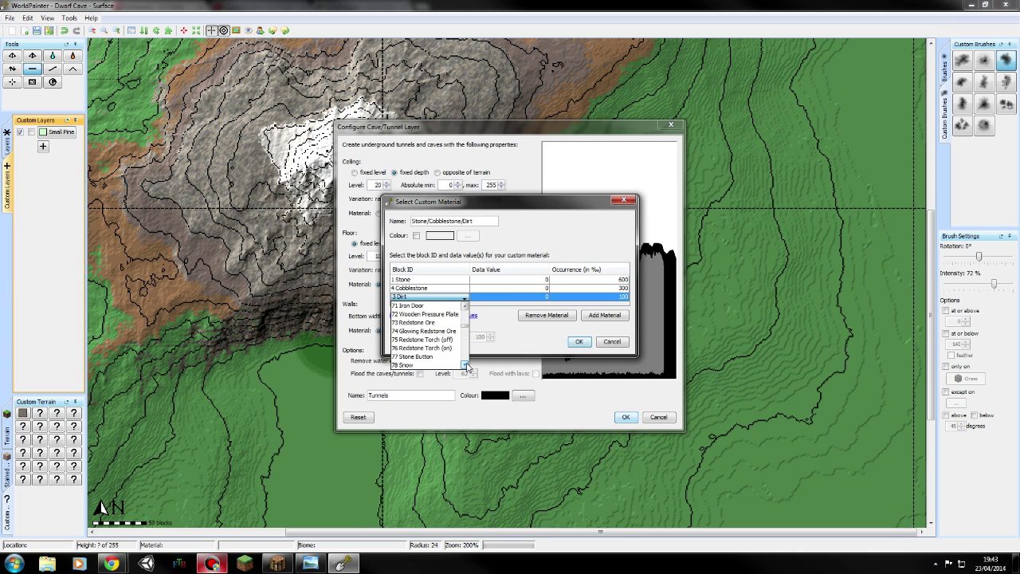
left_click(466, 365)
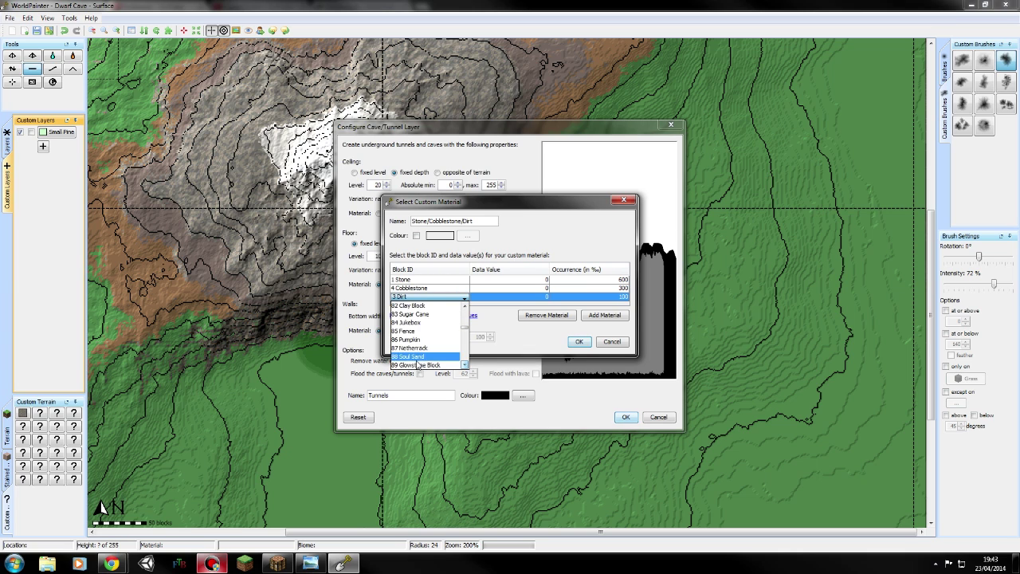
left_click(418, 365)
left_click(623, 294)
left_click(623, 295)
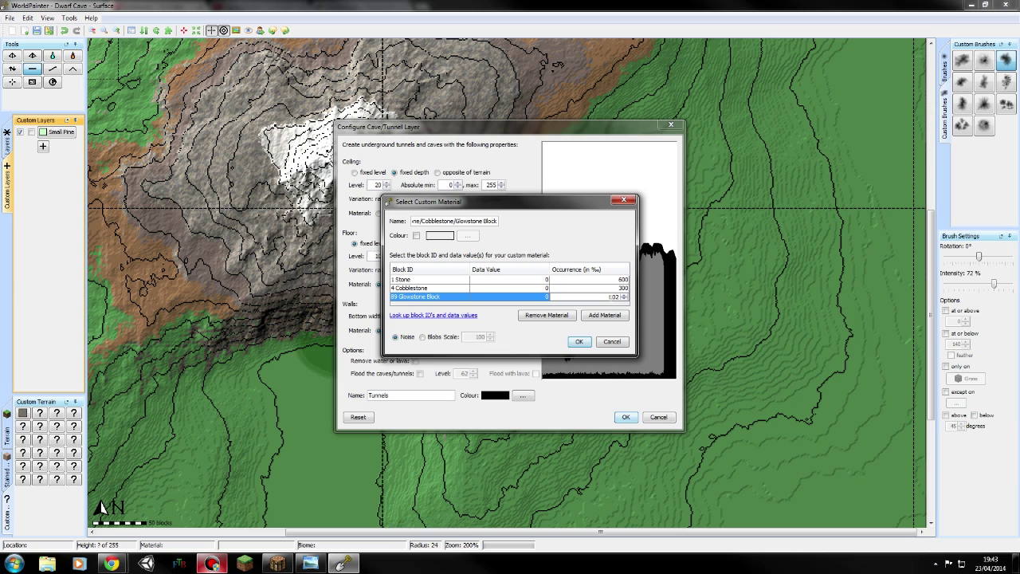
type("50")
left_click(411, 290)
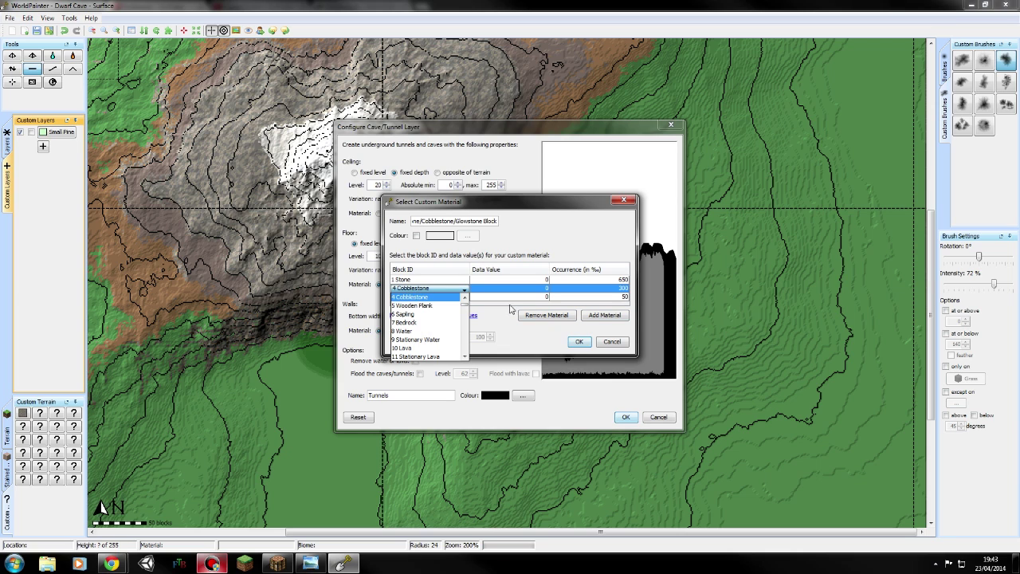
left_click(507, 302)
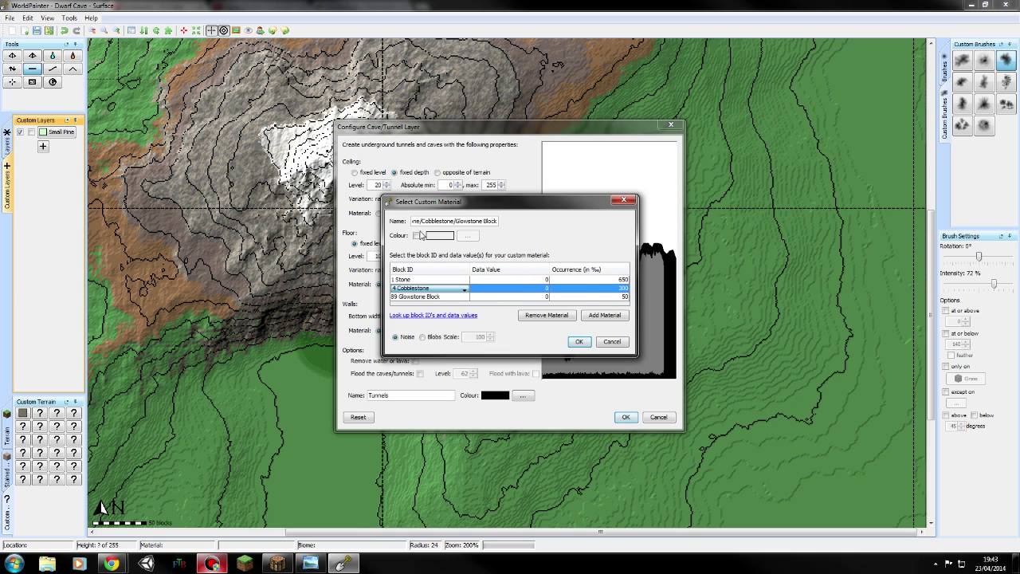
left_click(579, 341)
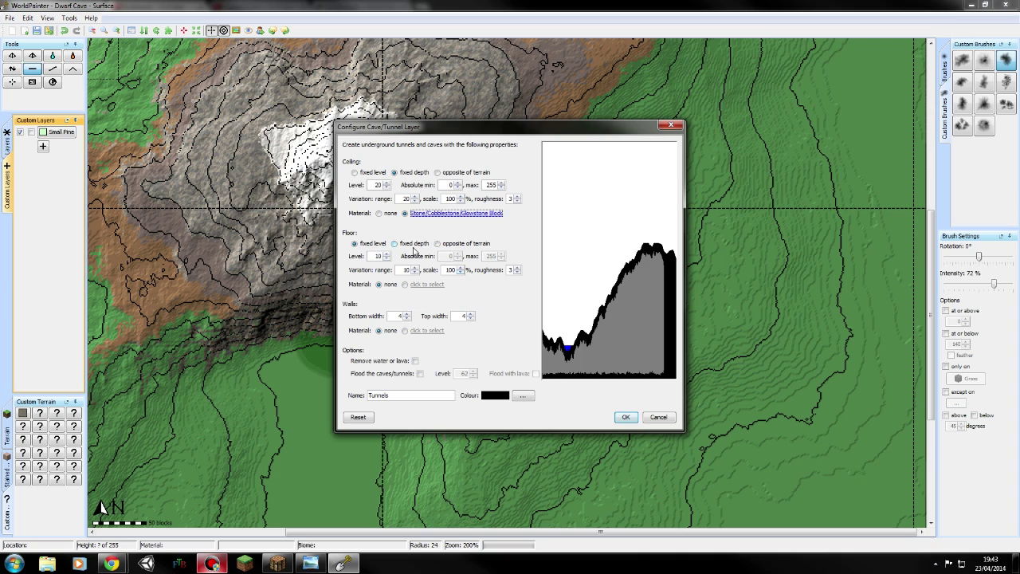
- Set both the bottom width and the top width of the cave walls to 15
double_click(404, 317)
left_click(406, 313)
left_click(406, 314)
left_click(406, 314)
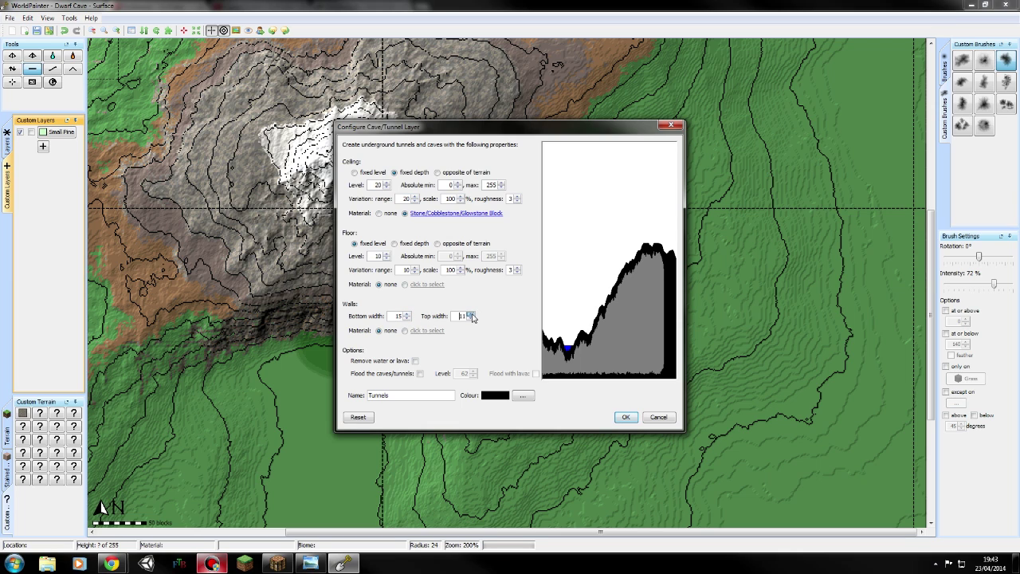
left_click(471, 314)
- Give the cave walls a custom material mixing Stone and Cobblestone, with a raised Cobblestone occurrence
left_click(405, 330)
left_click(431, 330)
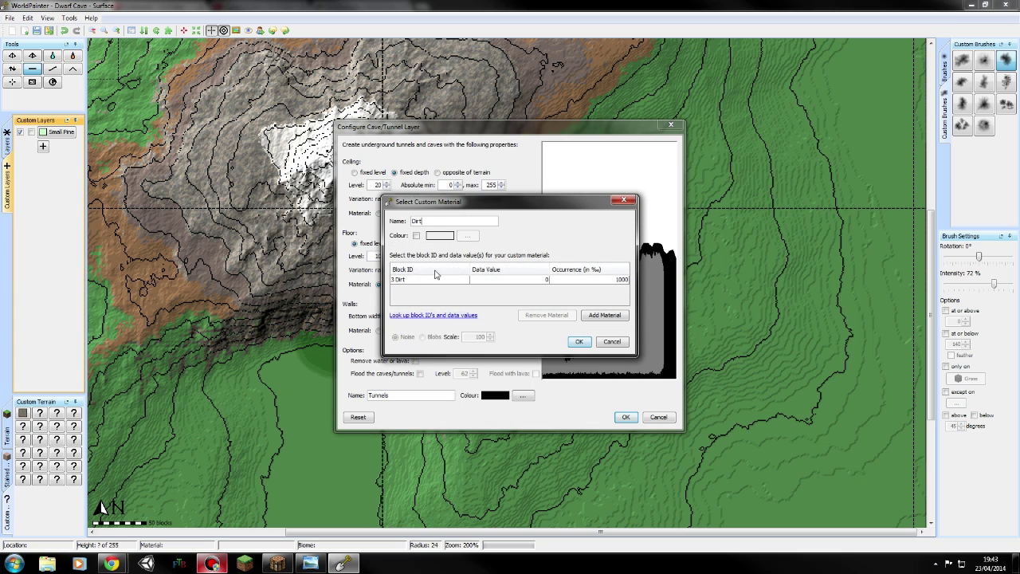
left_click(430, 283)
scroll(462, 292, "up", 2)
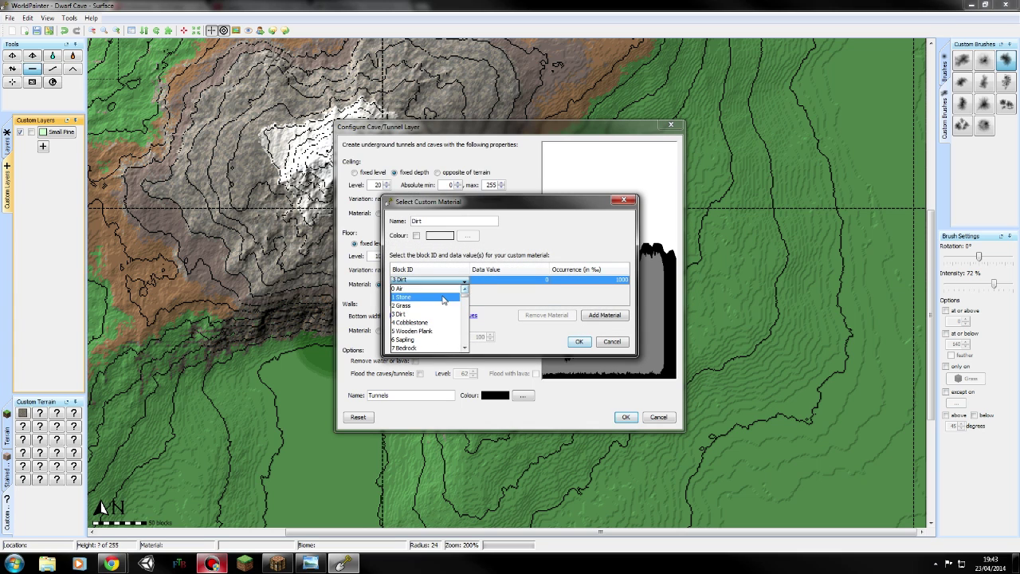
left_click(454, 297)
left_click(604, 315)
left_click(465, 288)
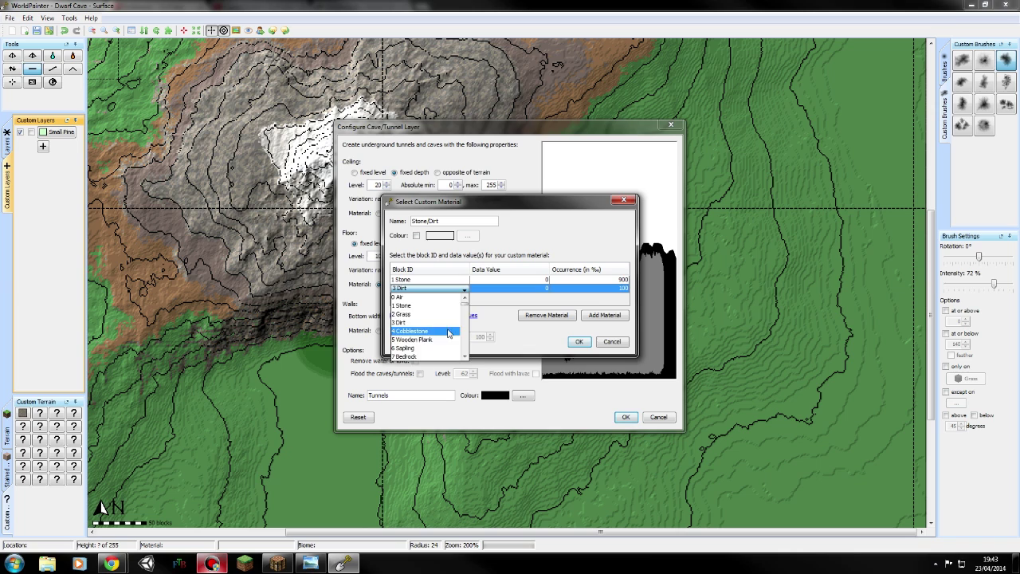
left_click(423, 333)
double_click(624, 290)
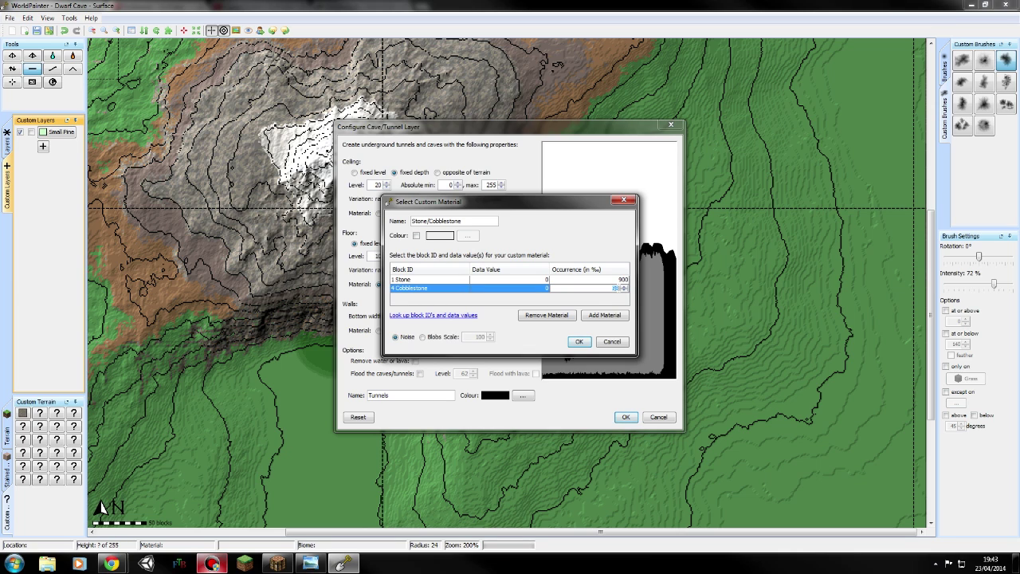
type("4")
left_click(579, 341)
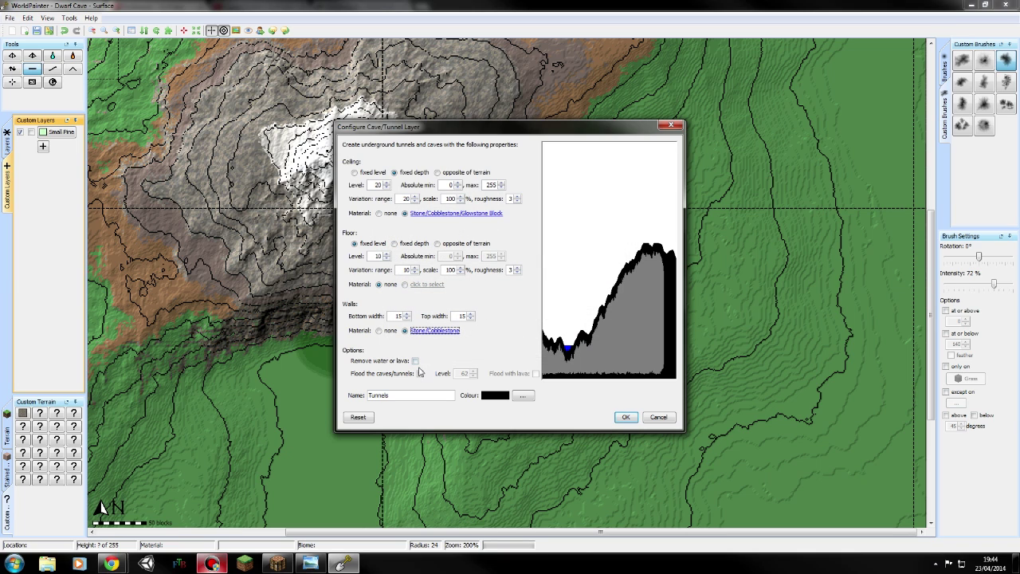
- Enable flooding of the caves/tunnels and set the flood level to 20
left_click(420, 374)
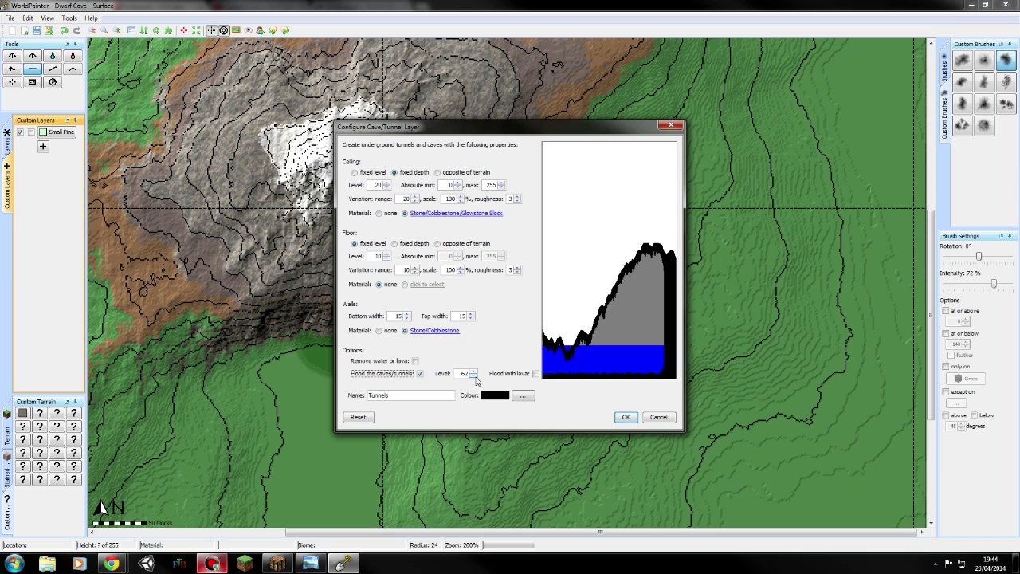
left_click(474, 374)
left_click(474, 374)
left_click_drag(474, 376, 474, 376)
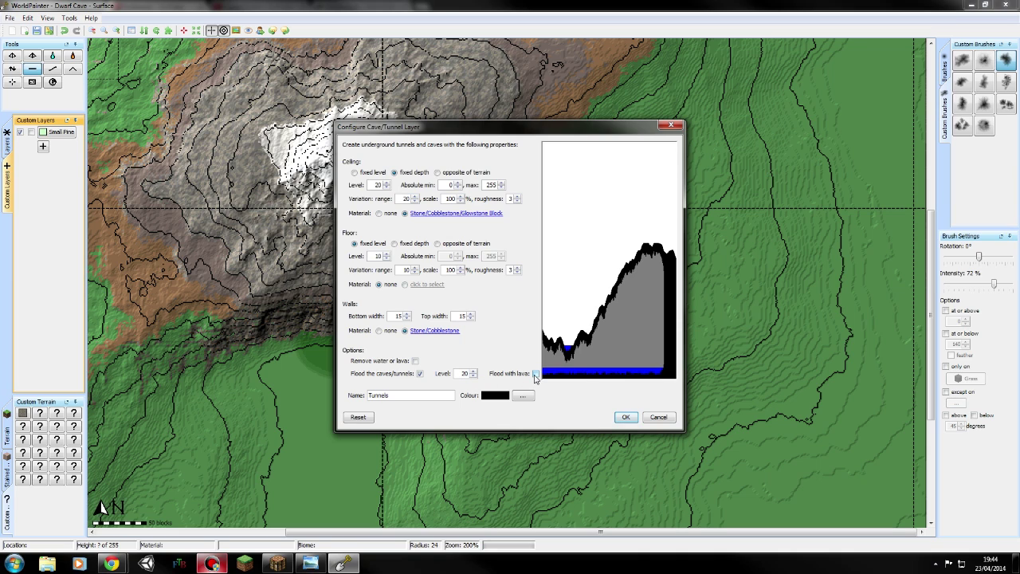
- Flood the caves with lava instead of water and lower the flood level to 13
left_click(536, 374)
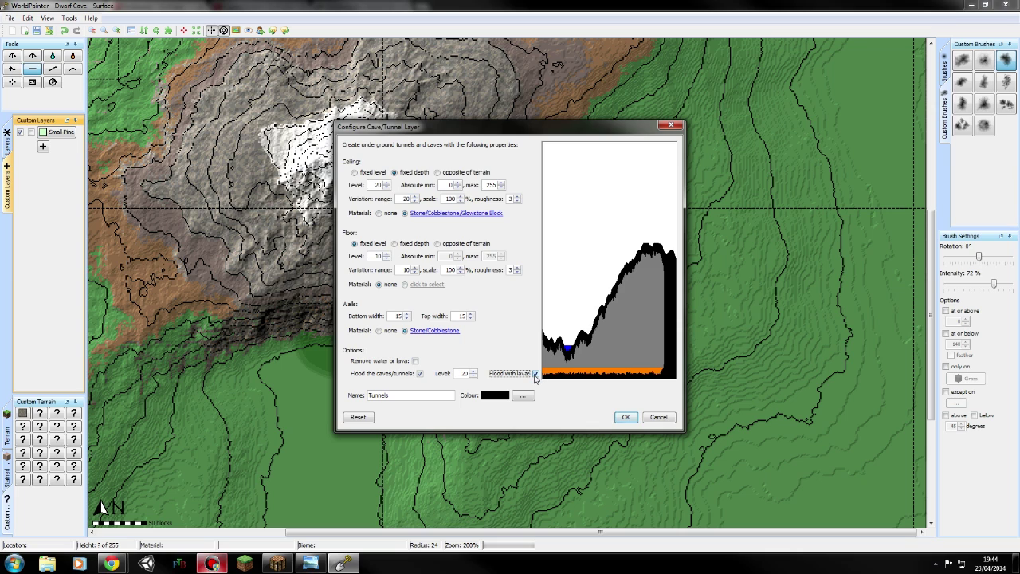
left_click(536, 374)
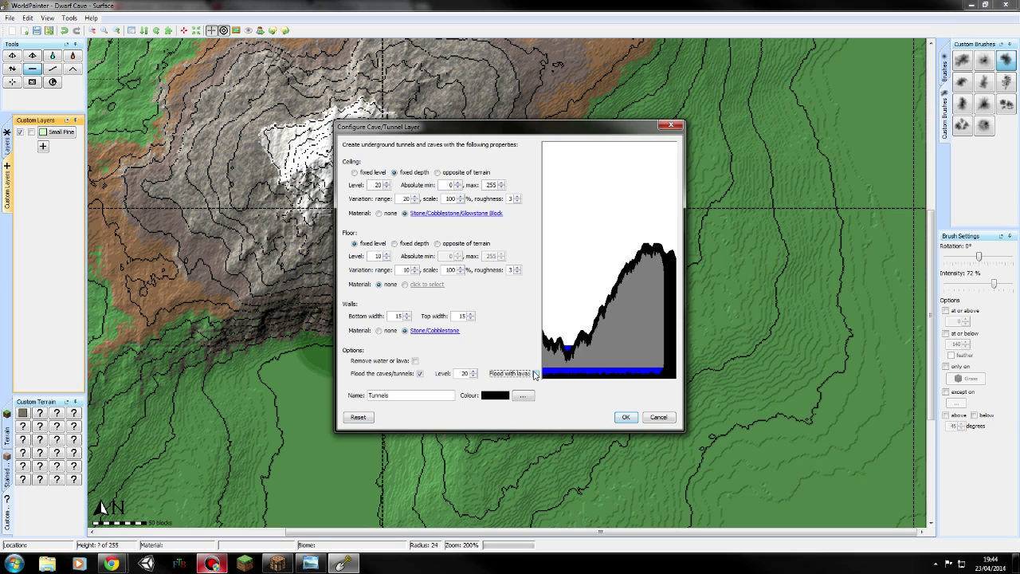
left_click(535, 373)
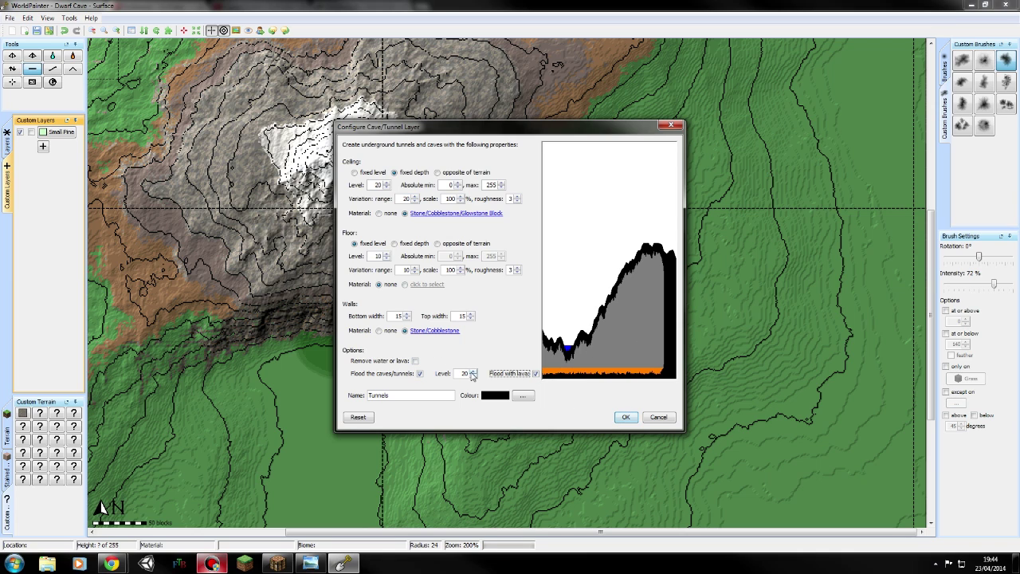
left_click(472, 375)
left_click(473, 375)
left_click(472, 375)
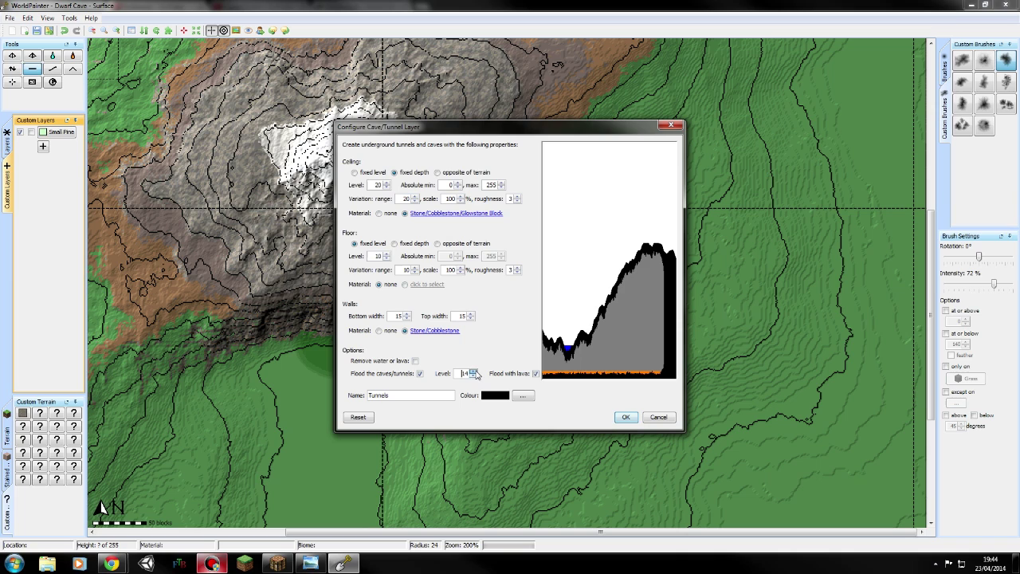
left_click(474, 376)
left_click(474, 376)
- Give the cave layer a cyan colour, name it Dwarven Cave, and accept the layer configuration
left_click(524, 396)
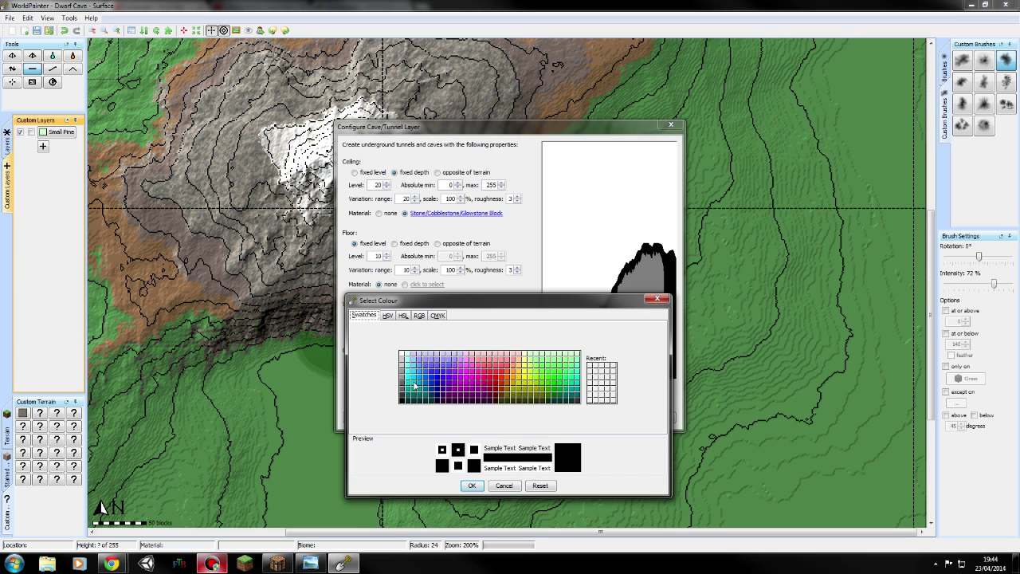
left_click(408, 380)
left_click(470, 486)
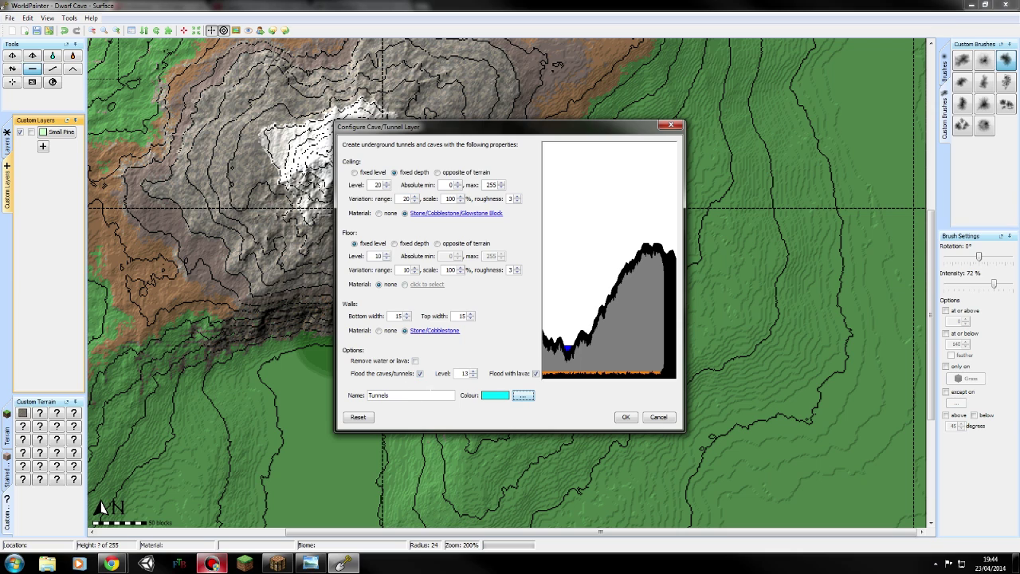
key("shift+Tab")
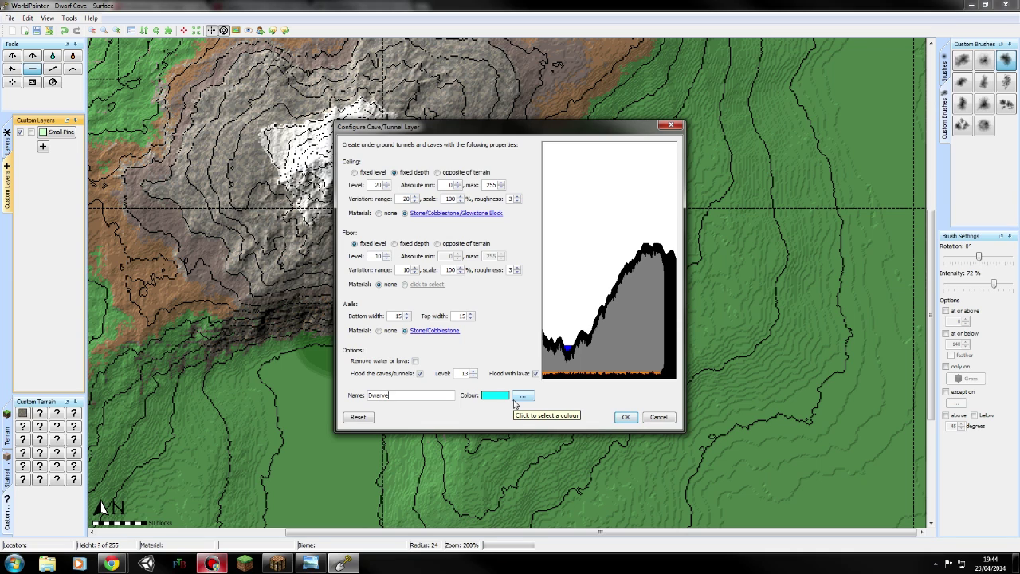
type("Dwarven VC")
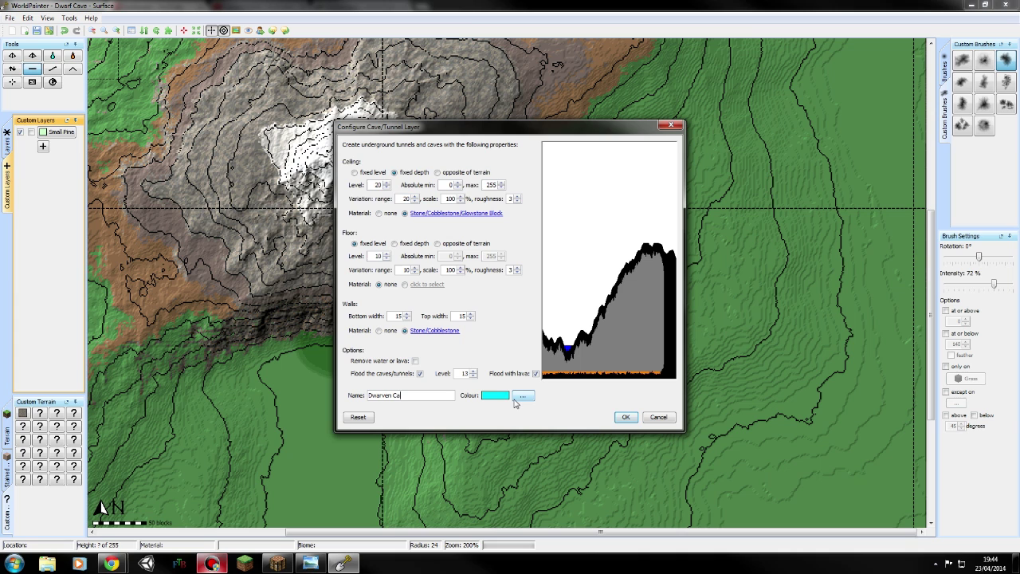
left_click(627, 418)
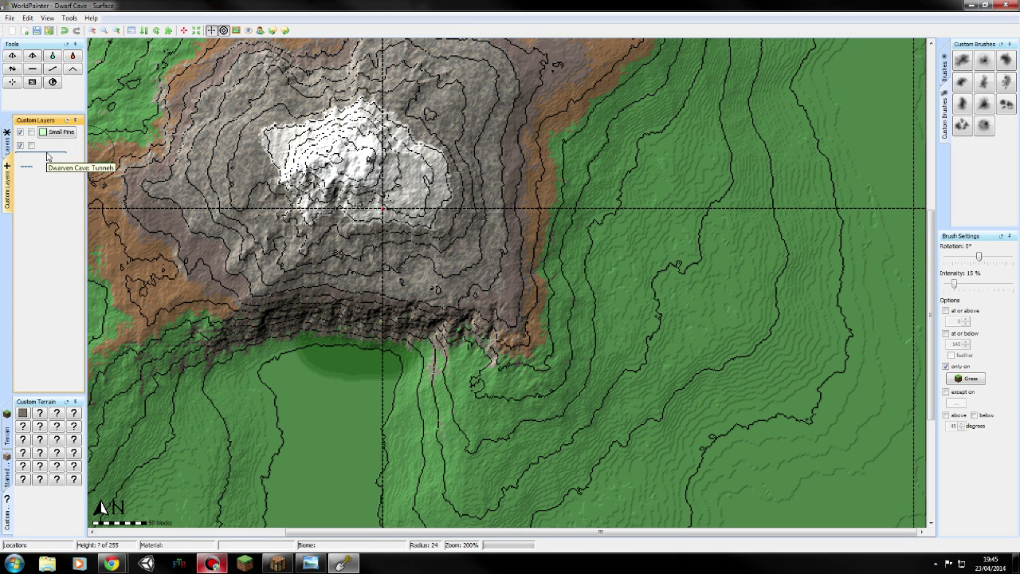
- Reopen the Dwarven Cave layer's configuration to review its settings
right_click(55, 156)
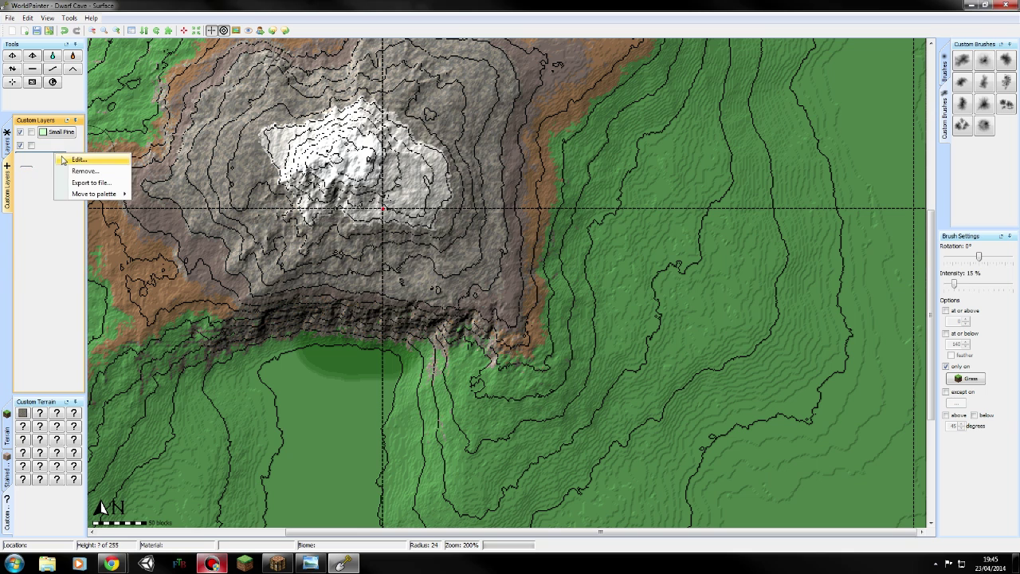
left_click(71, 159)
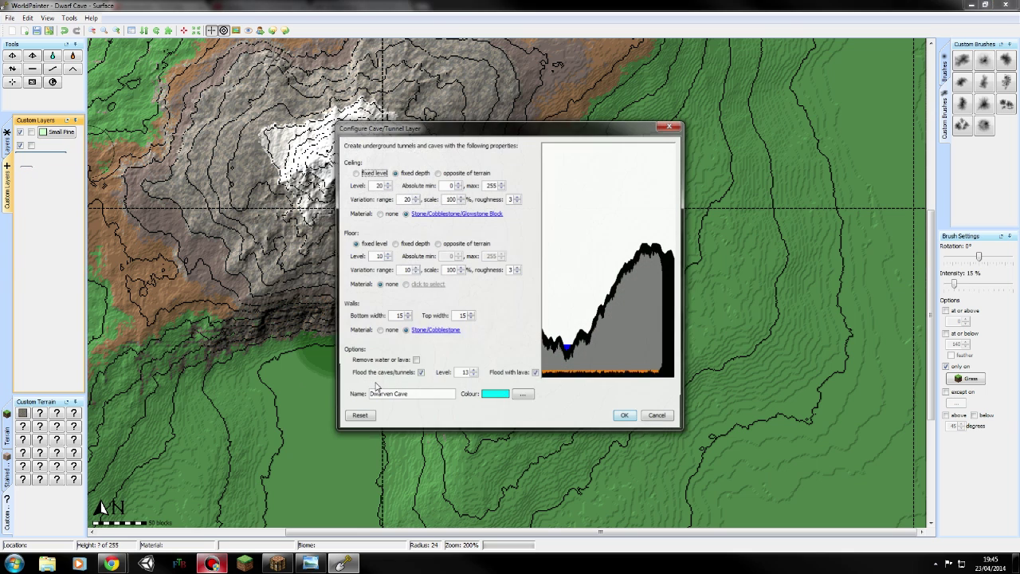
left_click(625, 418)
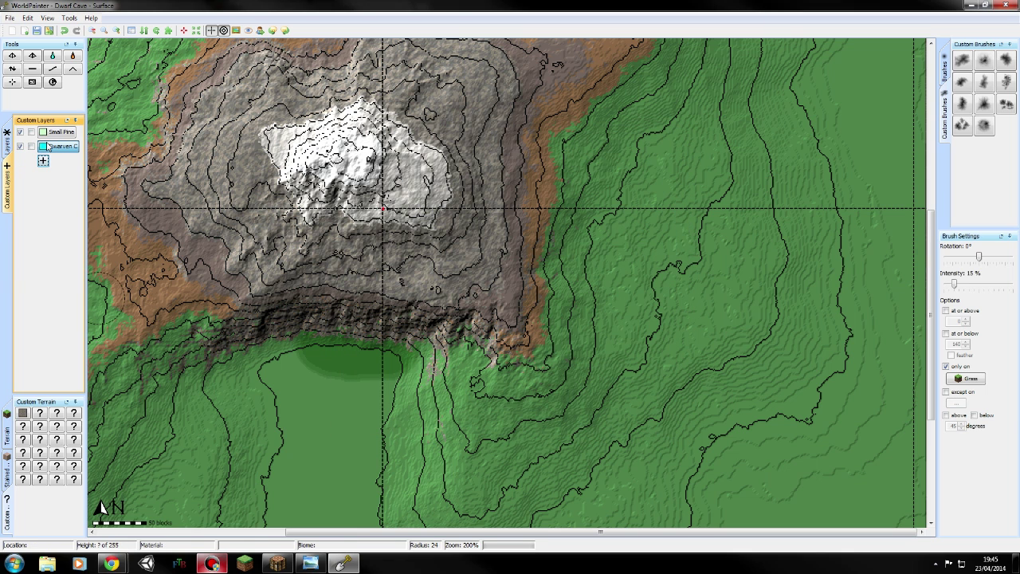
- Choose the solid circular brush, remove its Grass-only restriction, and set the brush intensity to 100%
middle_click_drag(415, 257, 461, 311)
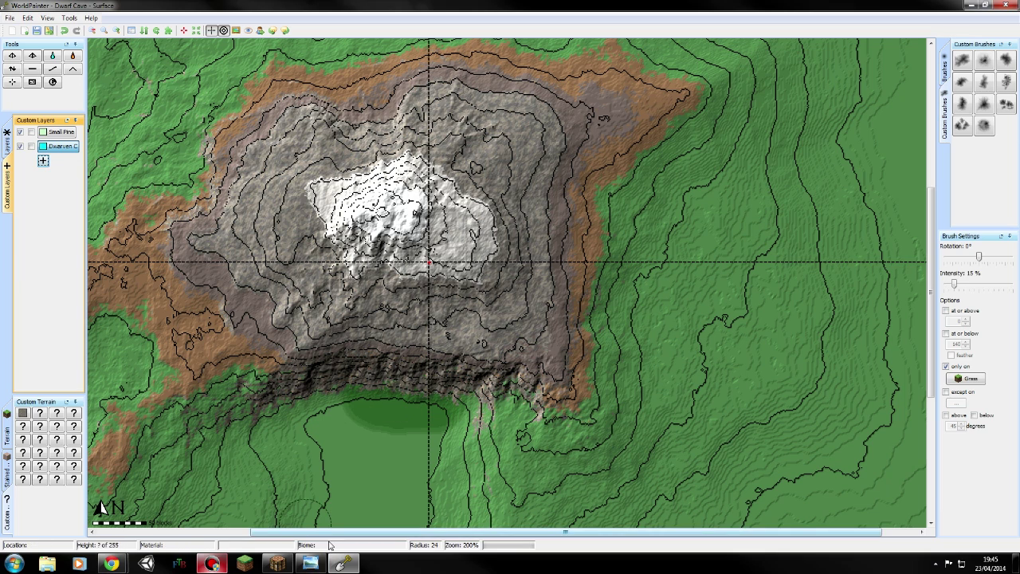
left_click(945, 70)
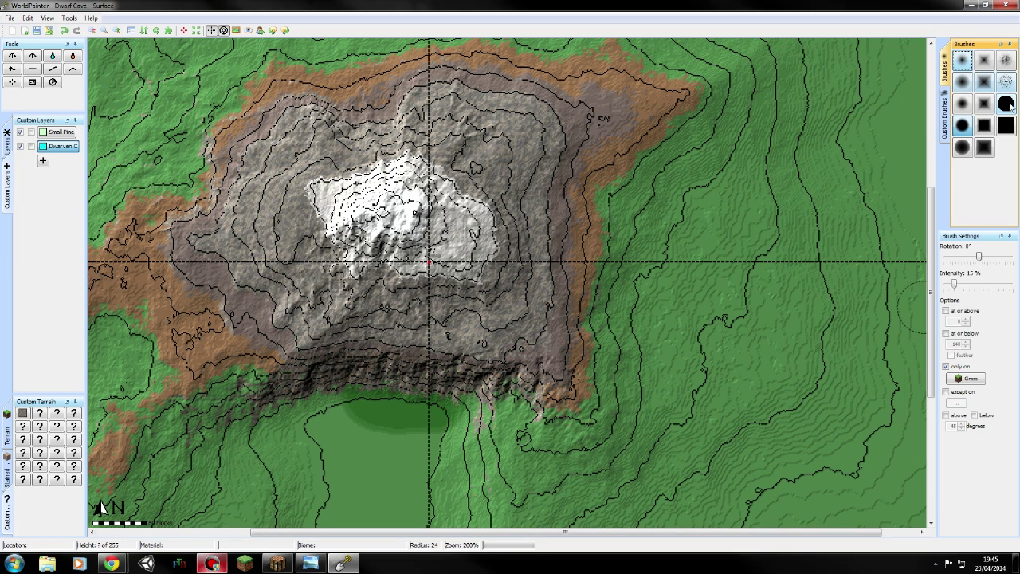
left_click(964, 126)
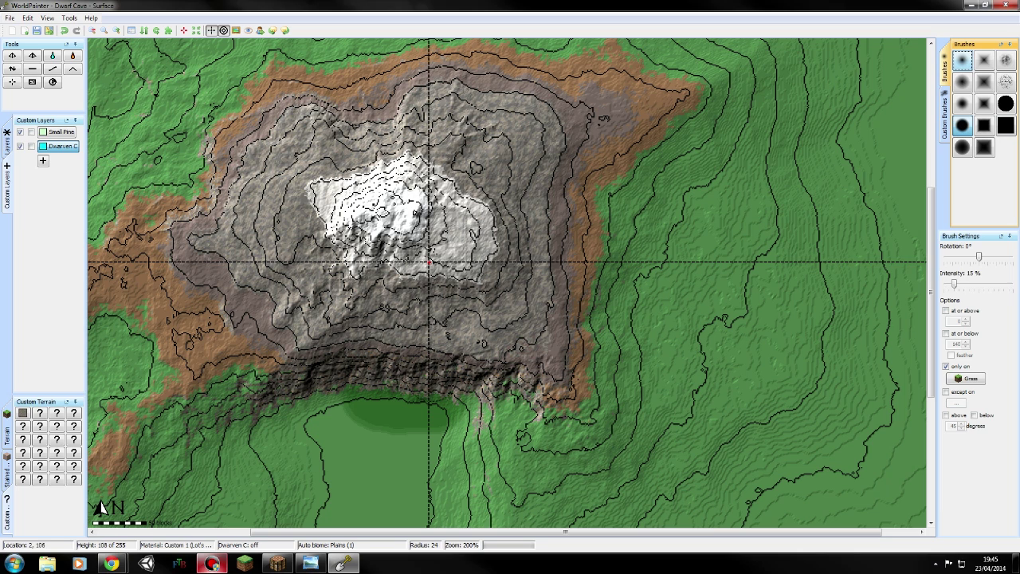
left_click(1005, 106)
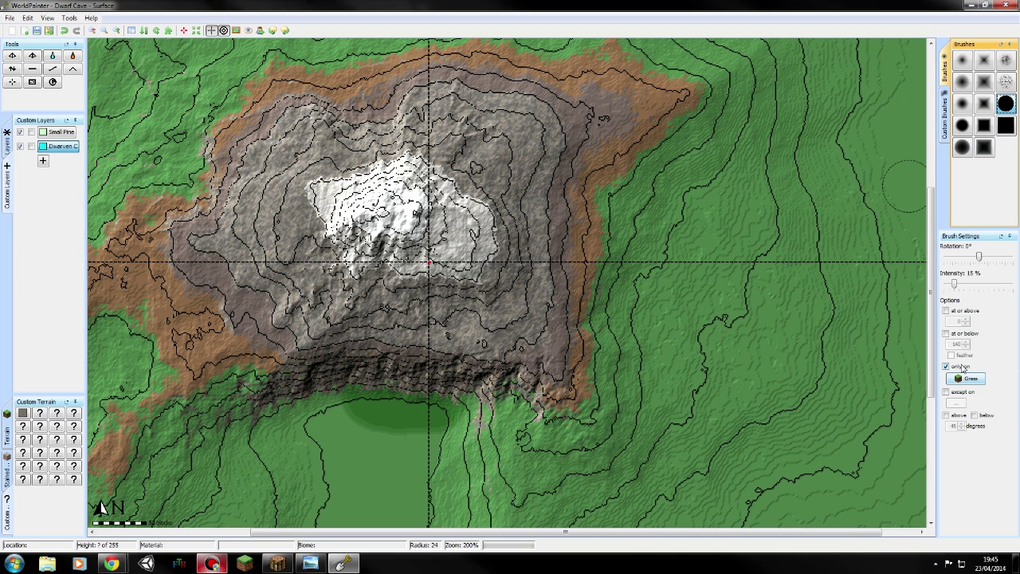
left_click(962, 368)
left_click_drag(955, 284, 1012, 283)
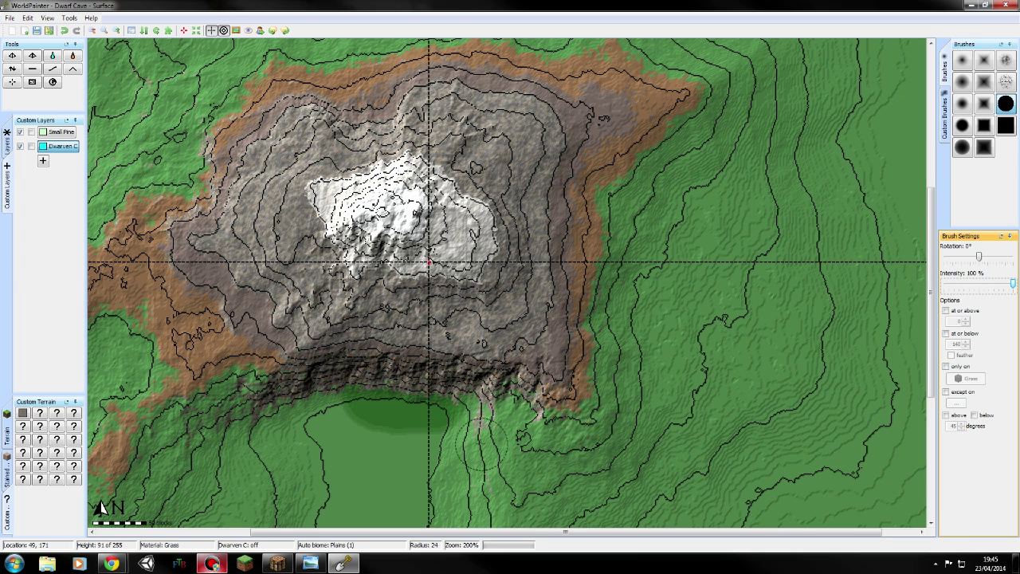
- Paint the Dwarven Cave layer over the snowy summit as one wide oval area, using an enlarged brush
middle_click_drag(427, 423, 381, 405)
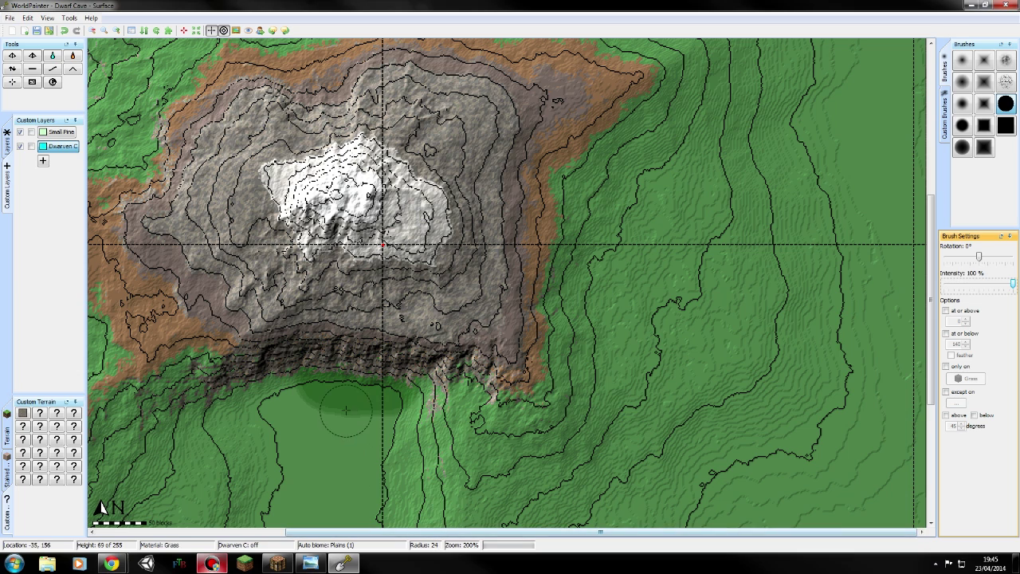
scroll(357, 403, "down", 1)
scroll(357, 403, "up", 1)
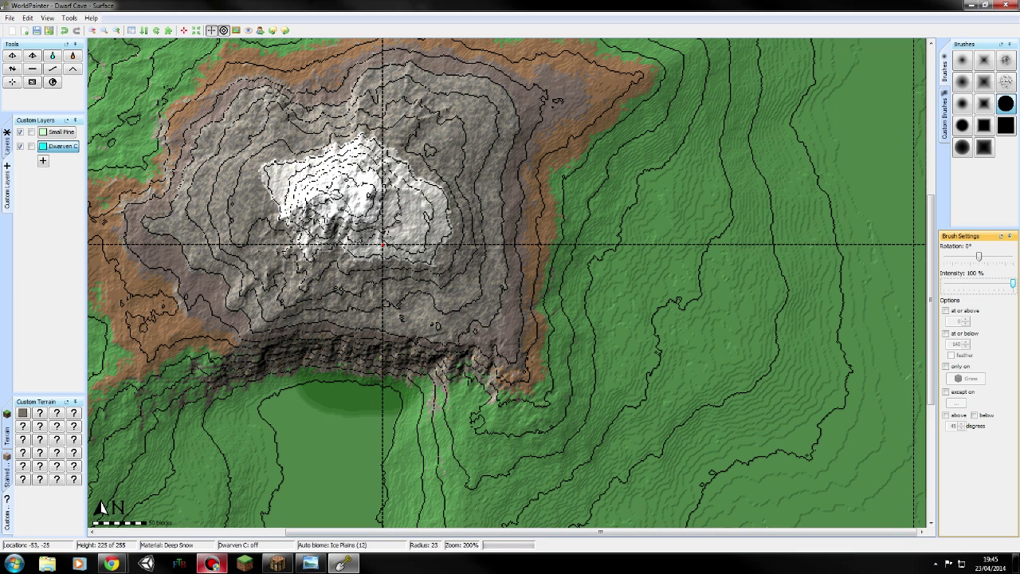
scroll(328, 218, "down", 6)
scroll(299, 204, "down", 2)
mouse_move(303, 200)
left_mouse_down()
mouse_move(432, 163)
mouse_move(374, 175)
mouse_move(334, 199)
mouse_move(376, 204)
mouse_move(315, 199)
mouse_move(334, 179)
mouse_move(435, 189)
left_mouse_up()
middle_click_drag(415, 211, 468, 200)
- Paint a straight Dwarven Cave tunnel from the grass at the cliff's foot to the summit cavern, using a smaller brush
scroll(397, 378, "up", 7)
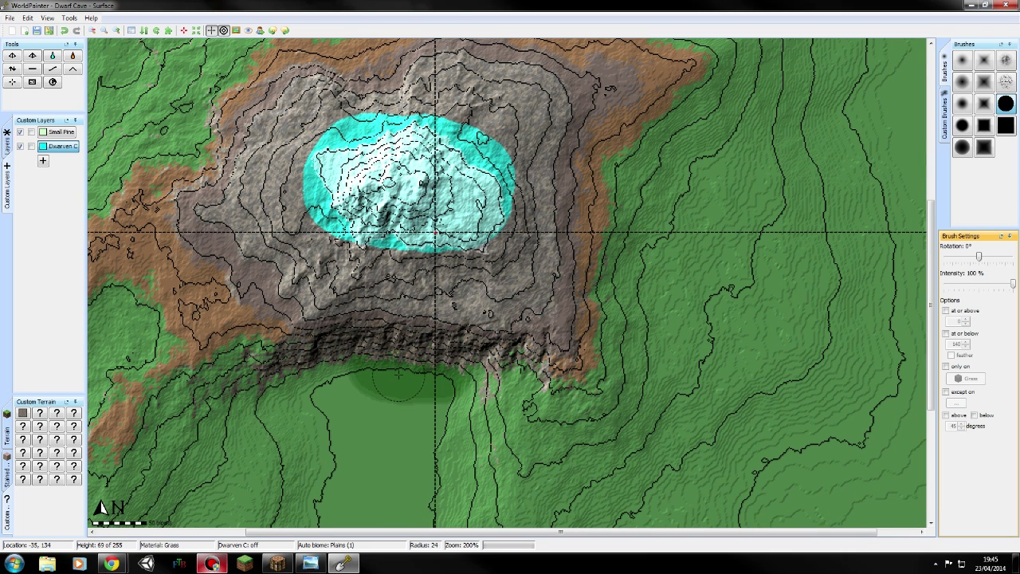
scroll(399, 373, "down", 1)
left_click_drag(400, 374, 398, 225)
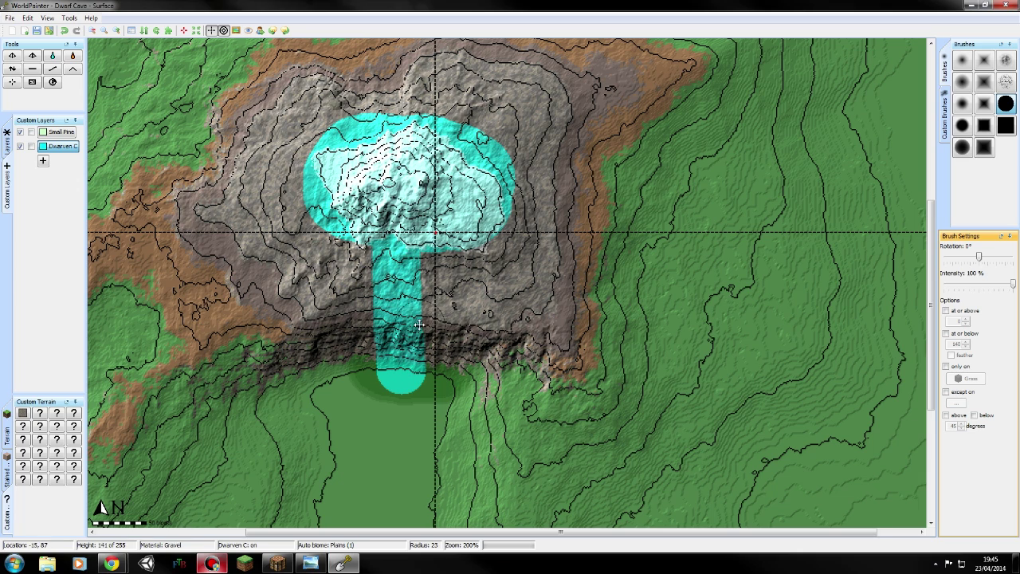
- Erase a round patch of the Dwarven Cave layer at the summit's centre and repaint the gap in the cavern's northeast edge
middle_click_drag(418, 325, 413, 418)
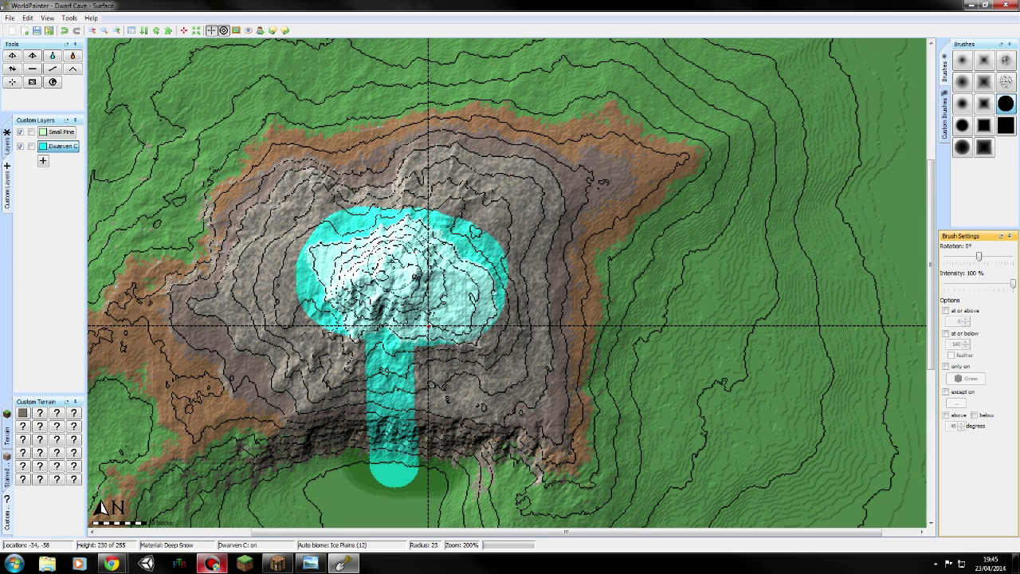
right_click(402, 274)
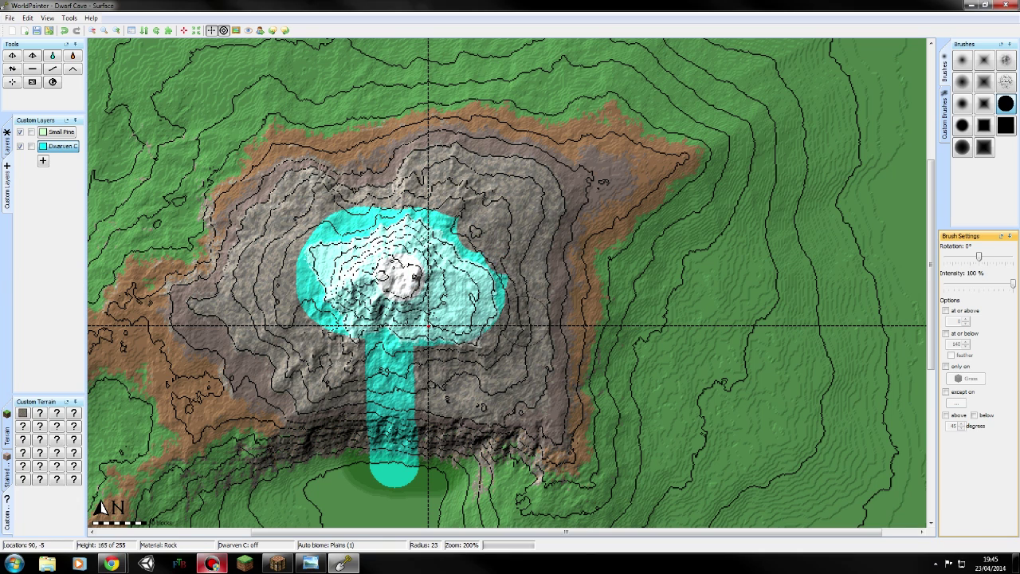
left_click(473, 239)
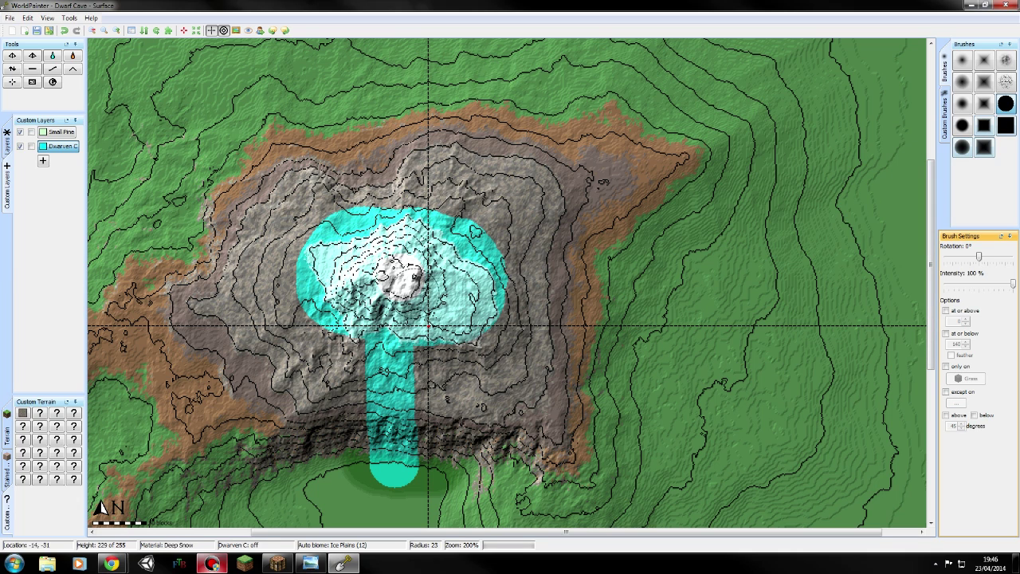
left_click(522, 201)
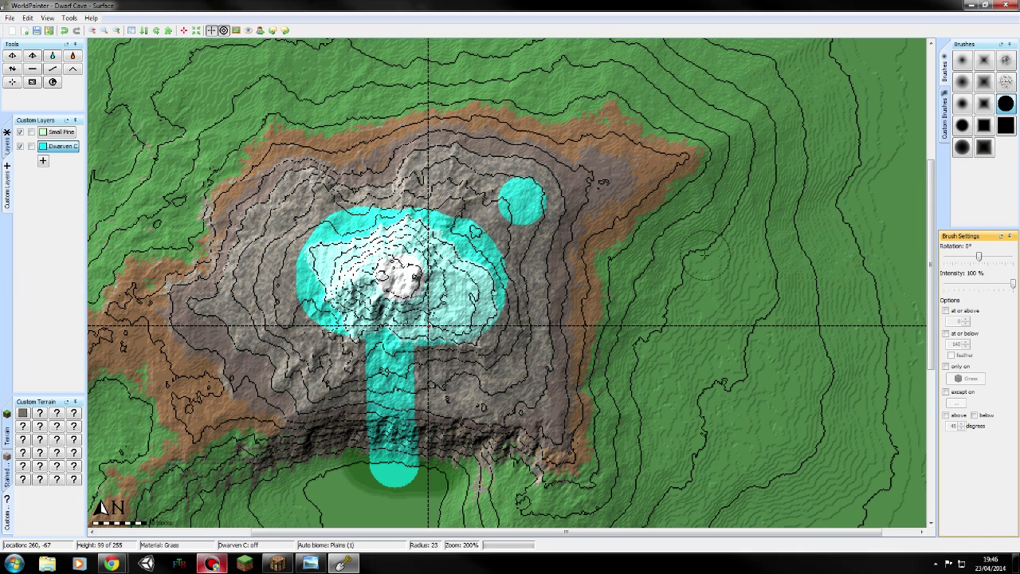
scroll(590, 190, "down", 3)
right_click(519, 197)
scroll(429, 325, "up", 3)
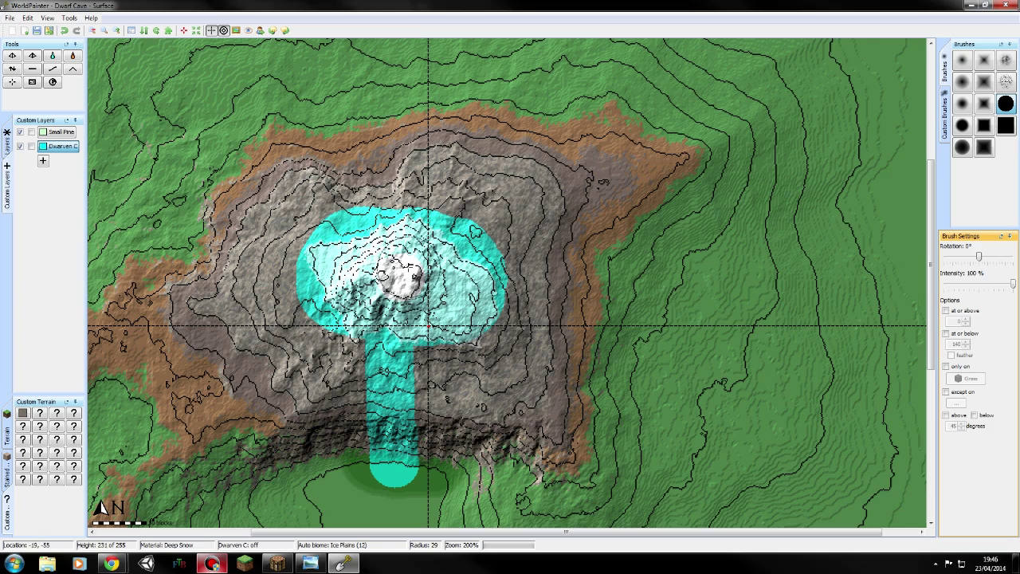
- Place the world's spawn point at the mouth of the cave tunnel, at the foot of the cliff
mouse_move(429, 325)
middle_mouse_down()
mouse_move(427, 192)
mouse_move(430, 235)
middle_mouse_up()
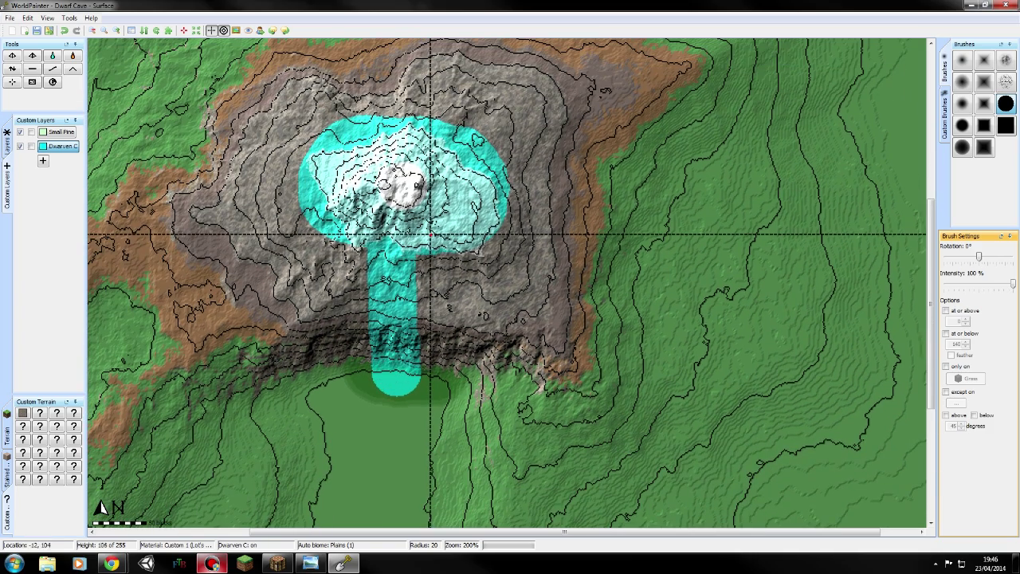
left_click(13, 83)
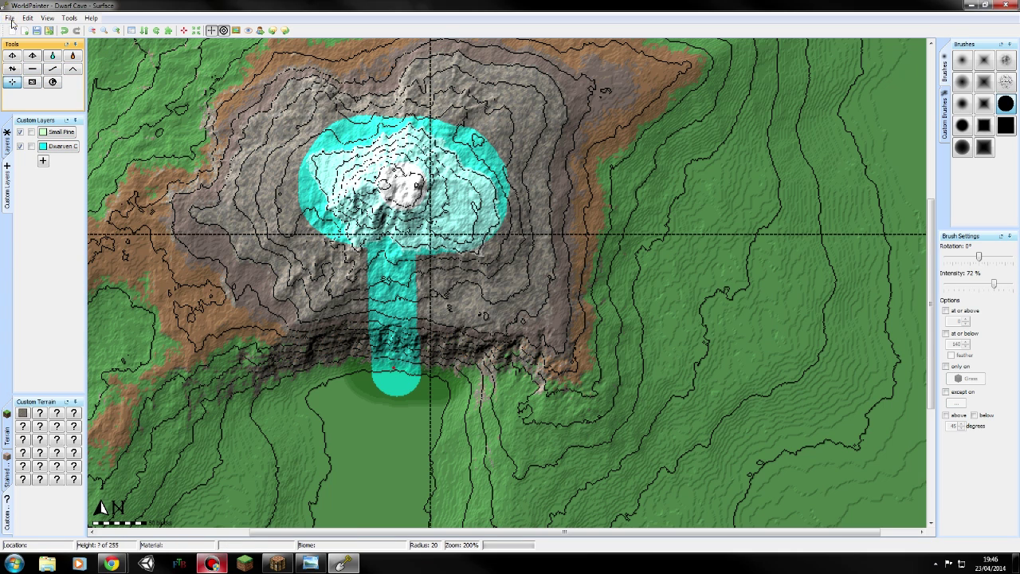
- Export Dwarf Cave as a new Minecraft map, limited to a selection of 16 tiles covering the mountain
left_click(10, 18)
mouse_move(45, 91)
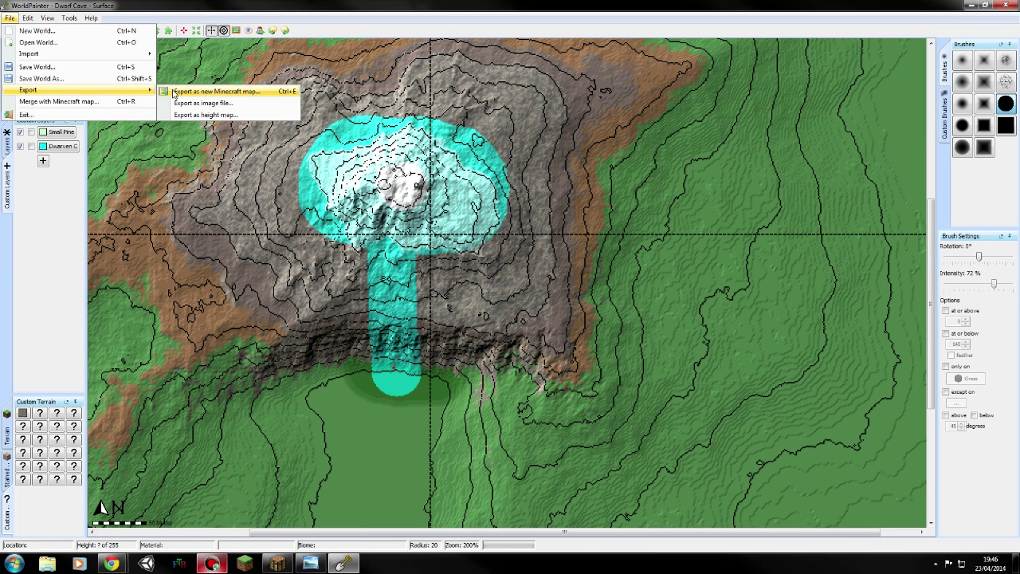
left_click(215, 91)
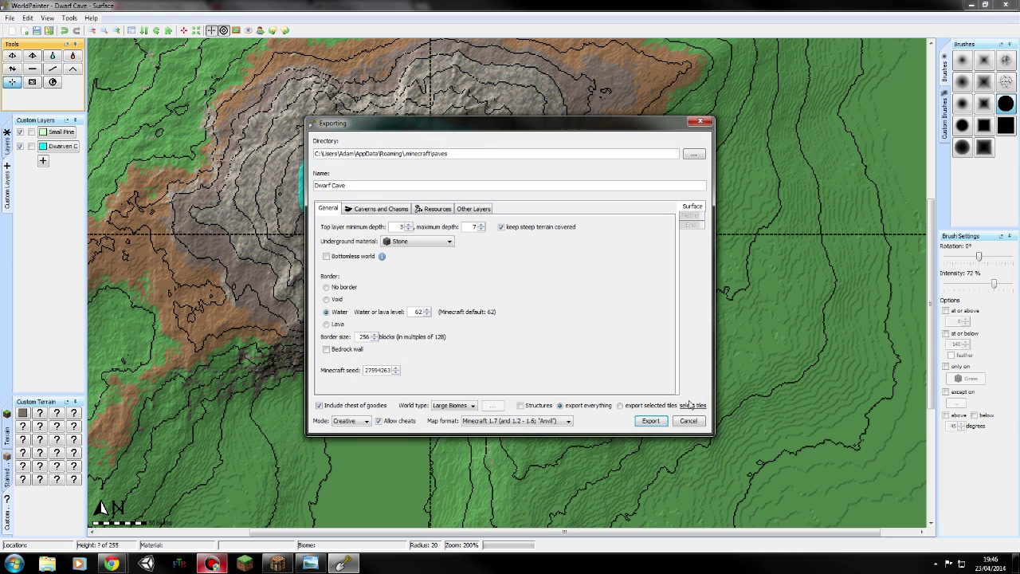
left_click(655, 407)
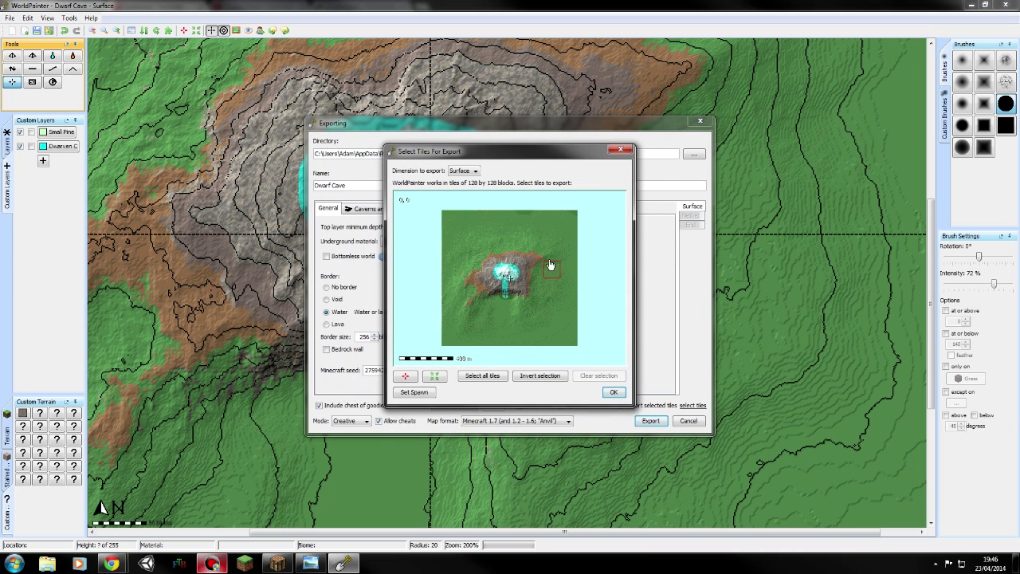
left_click_drag(538, 255, 484, 303)
left_click(613, 392)
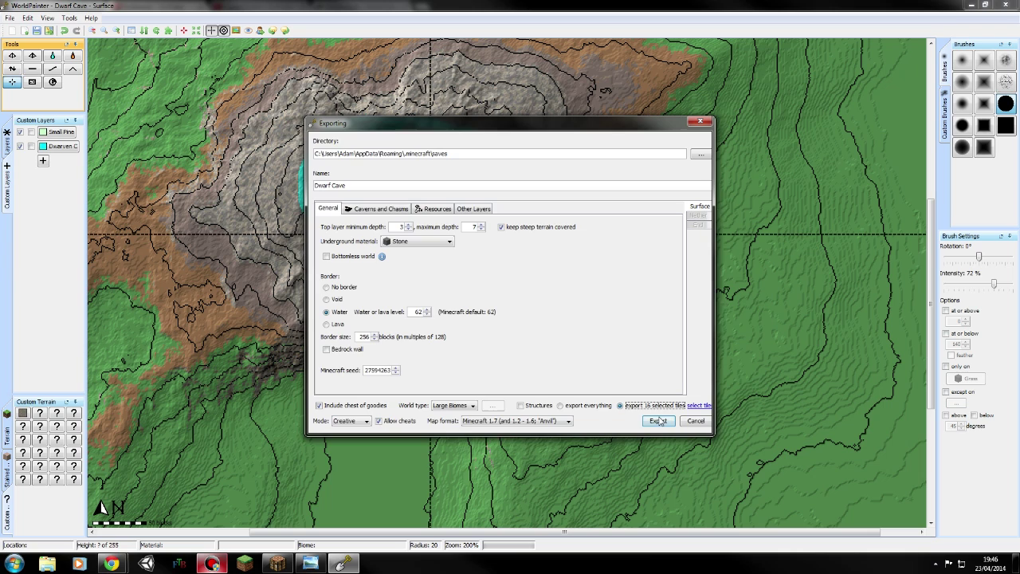
left_click(651, 419)
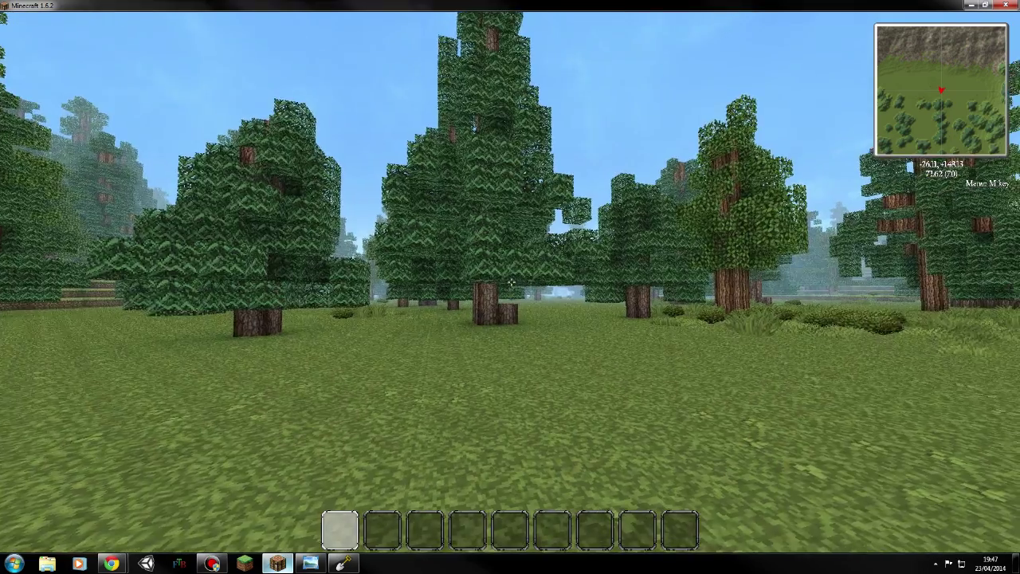
- Take off from the spawn point and survey the pine forest, the cliff and the snowy summit from the air
key("space")
key("space")
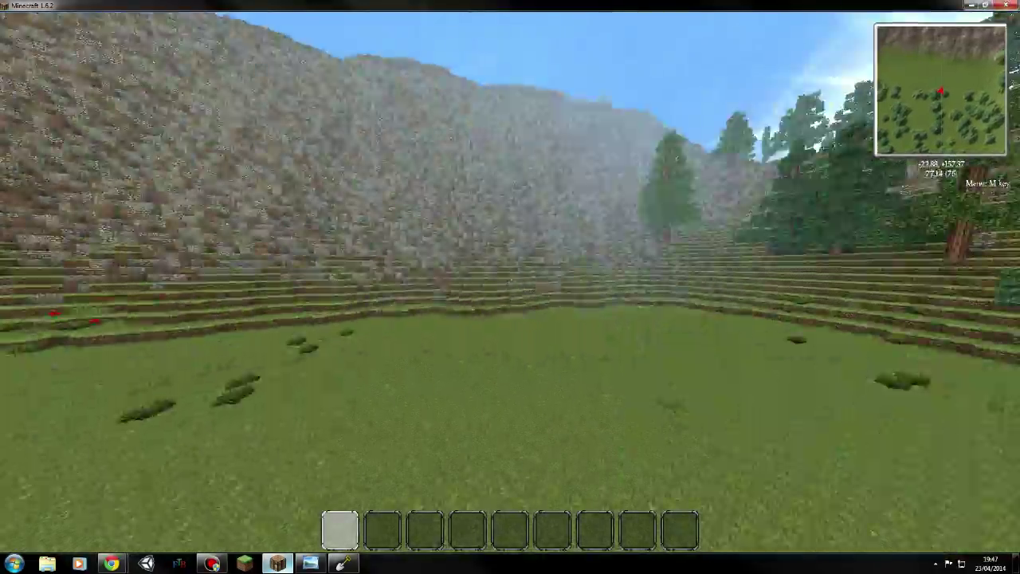
key("space")
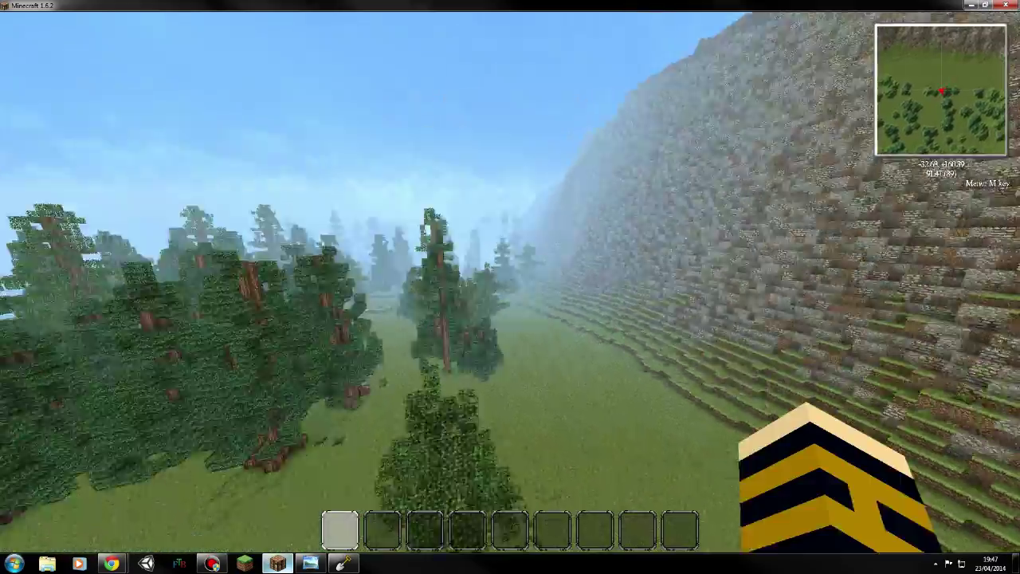
key("w")
key("w")
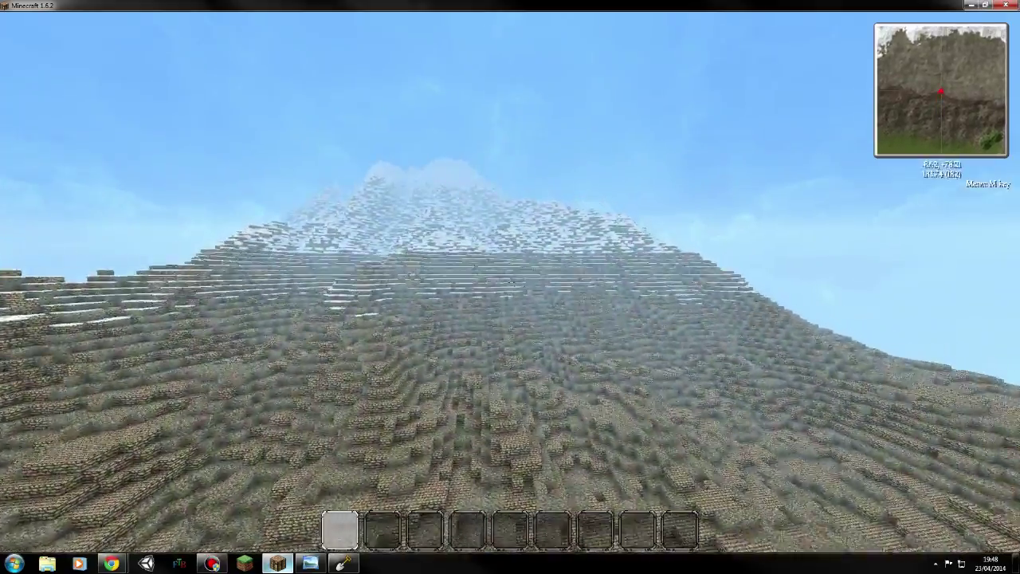
- Fly down the rocky mountainside toward the grass at the cliff's foot and view the slope and surrounding pines
key("ctrl")
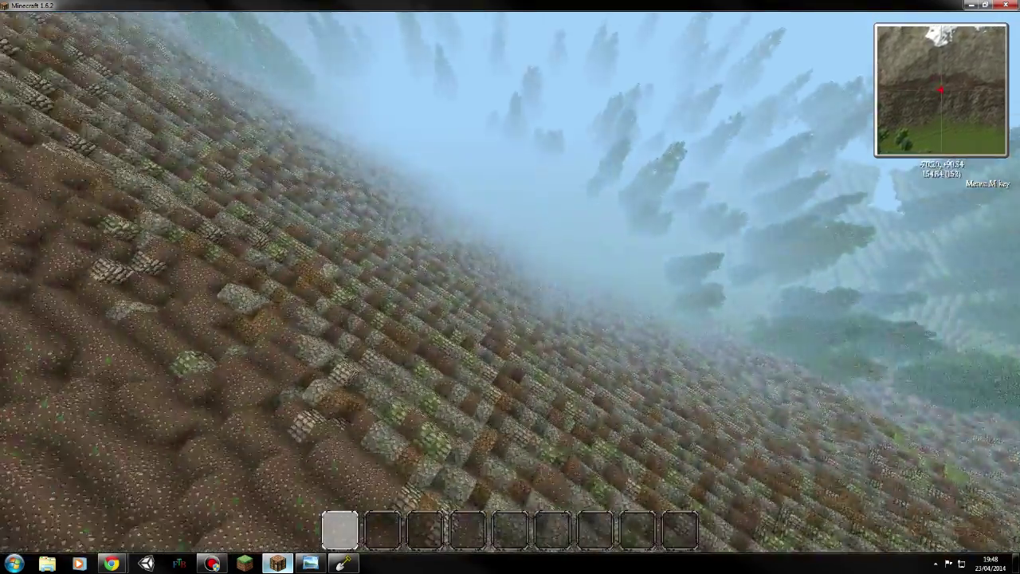
key("w")
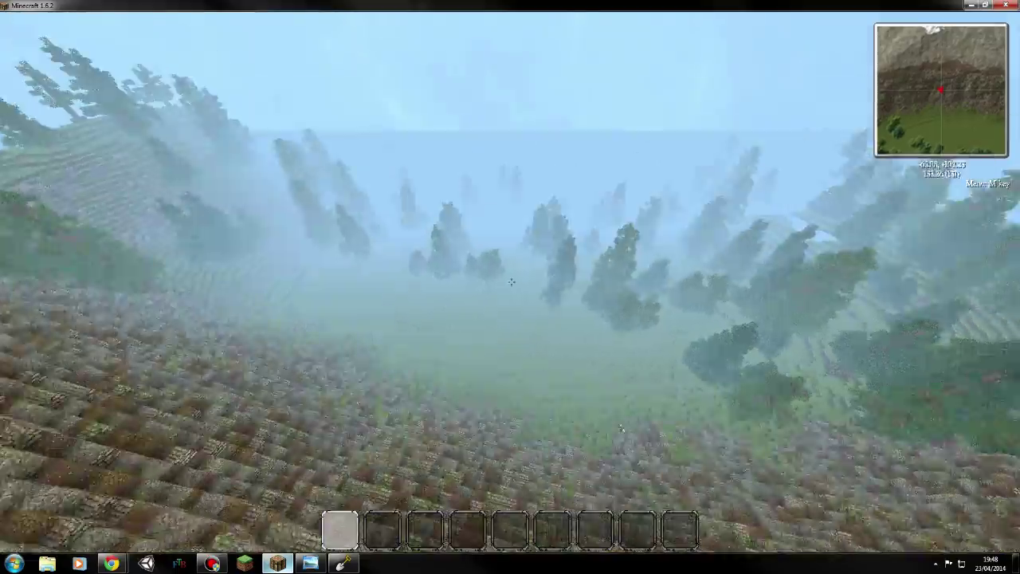
key("w")
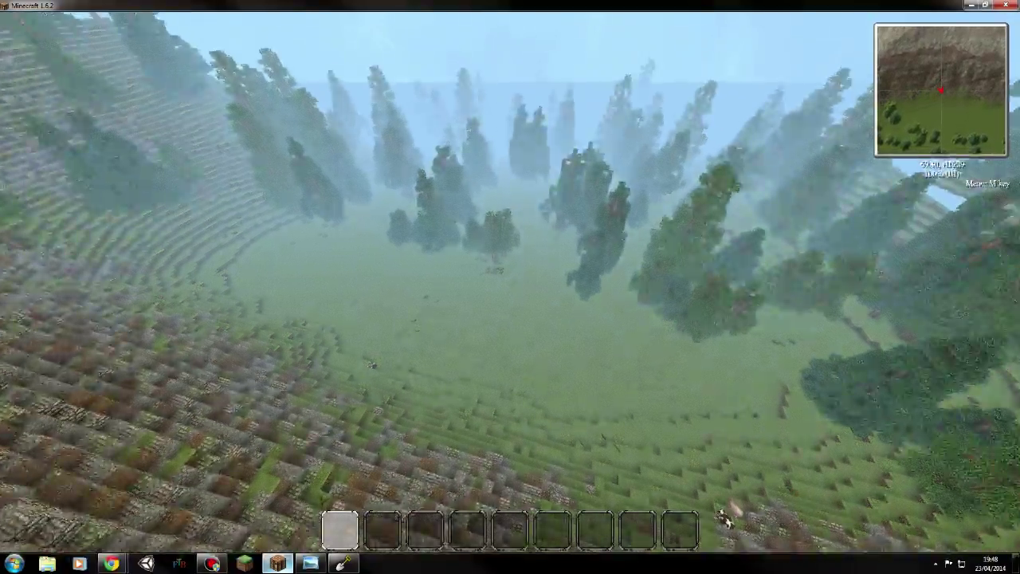
key("w")
key("space")
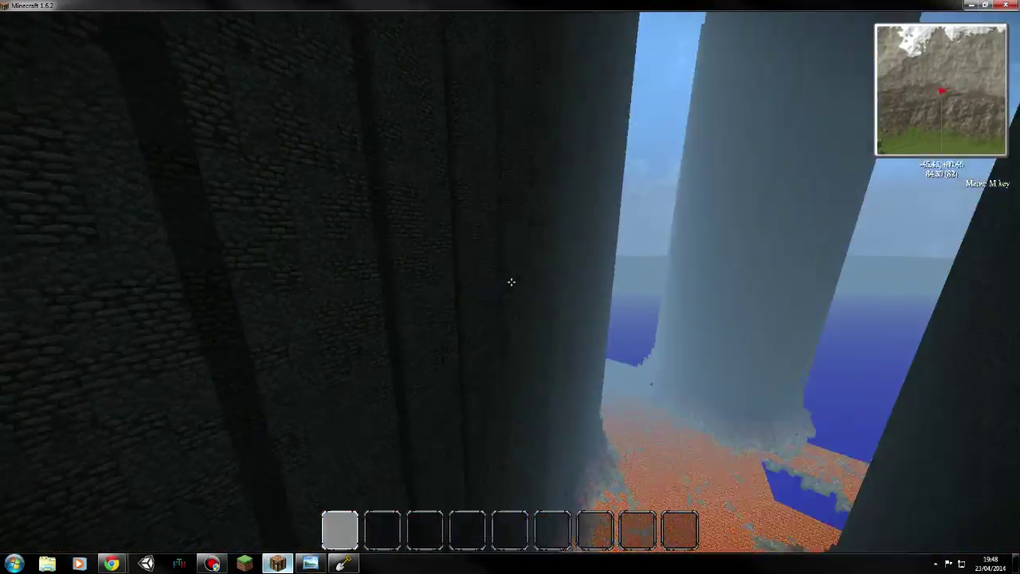
- Inspect the tunnel inside the mountain, from the lava floor up to the glowstone patches on the ceiling
key("w")
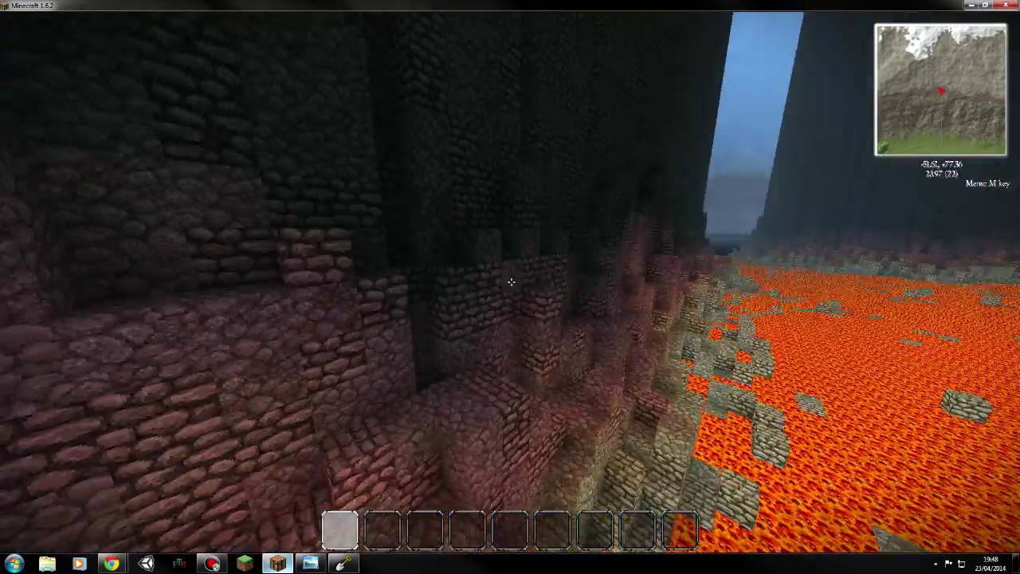
key("w")
key("space")
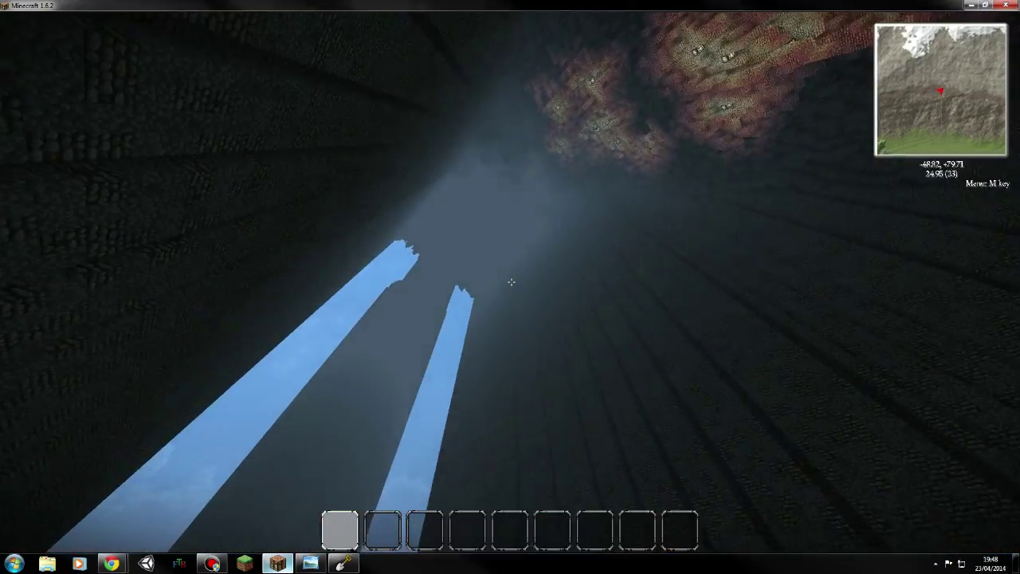
key("w")
key("space")
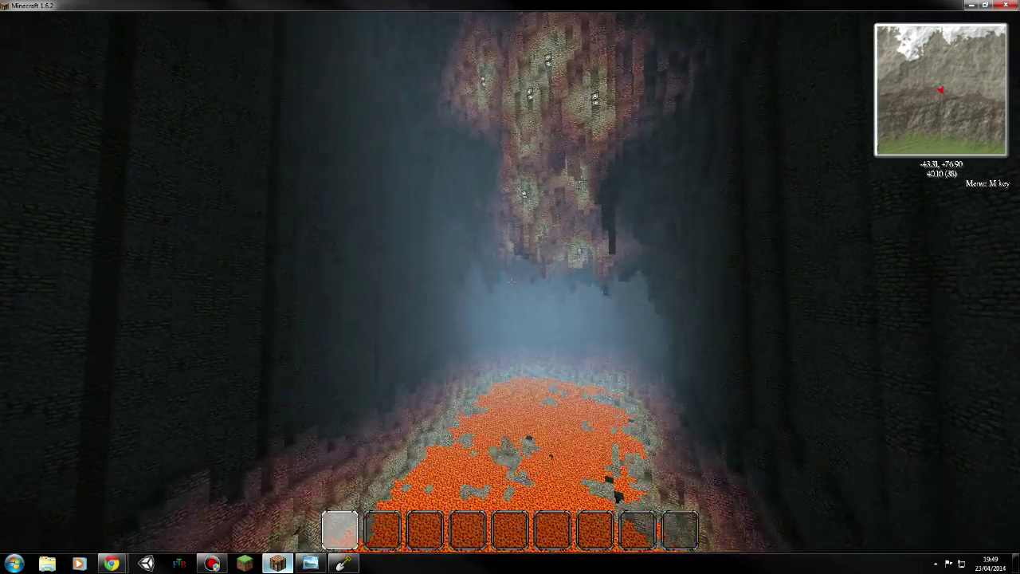
key("w")
key("space")
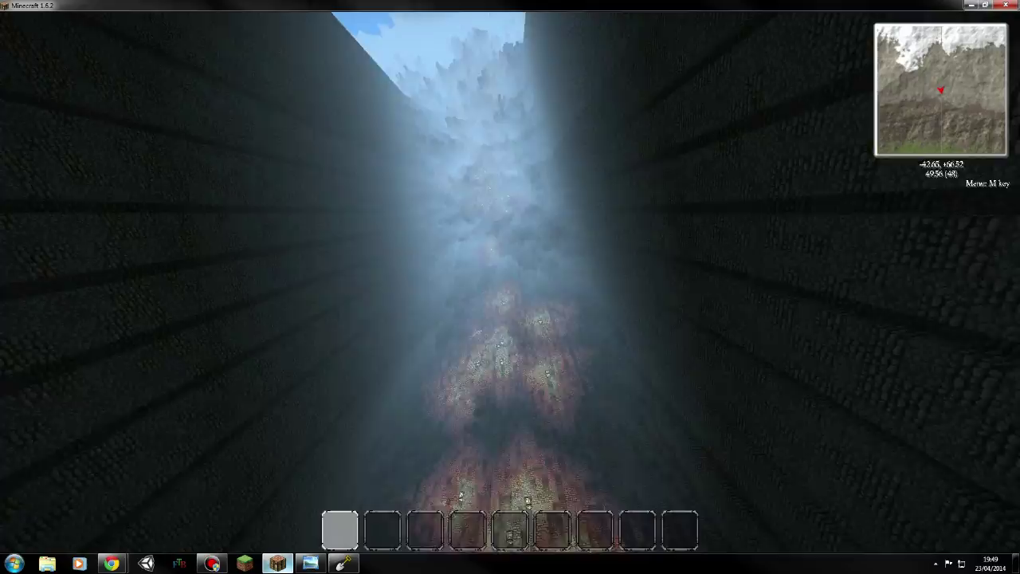
key("w")
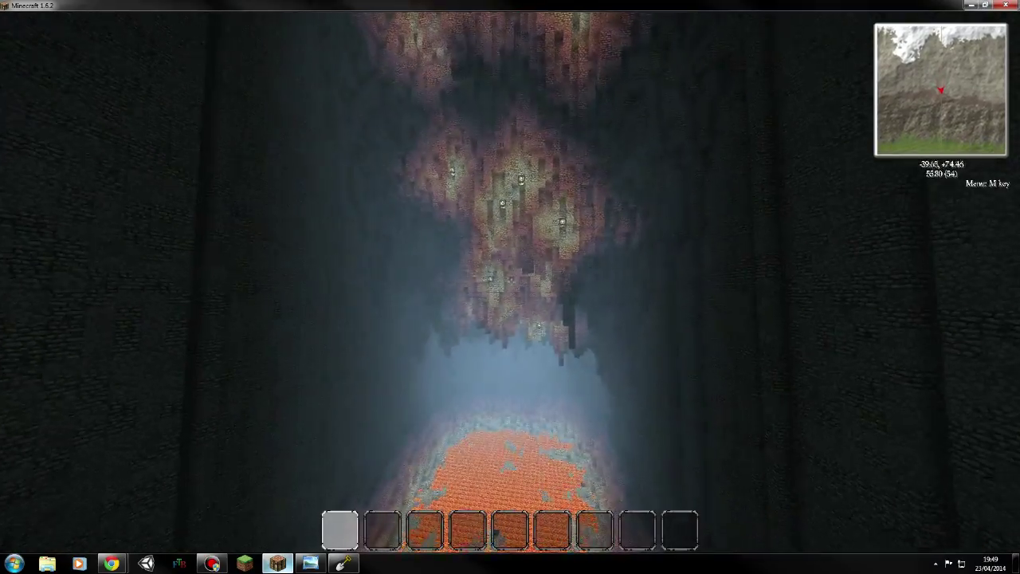
- Follow the tunnel over the lava to its outer end near the cliff's foot and check the position on the enlarged map
key("w")
key("shift")
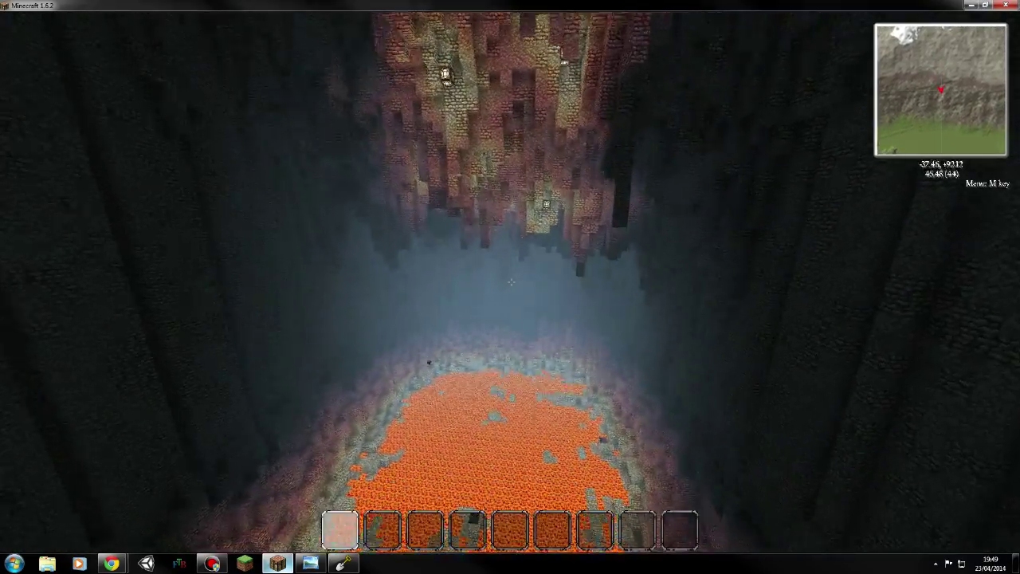
key("w")
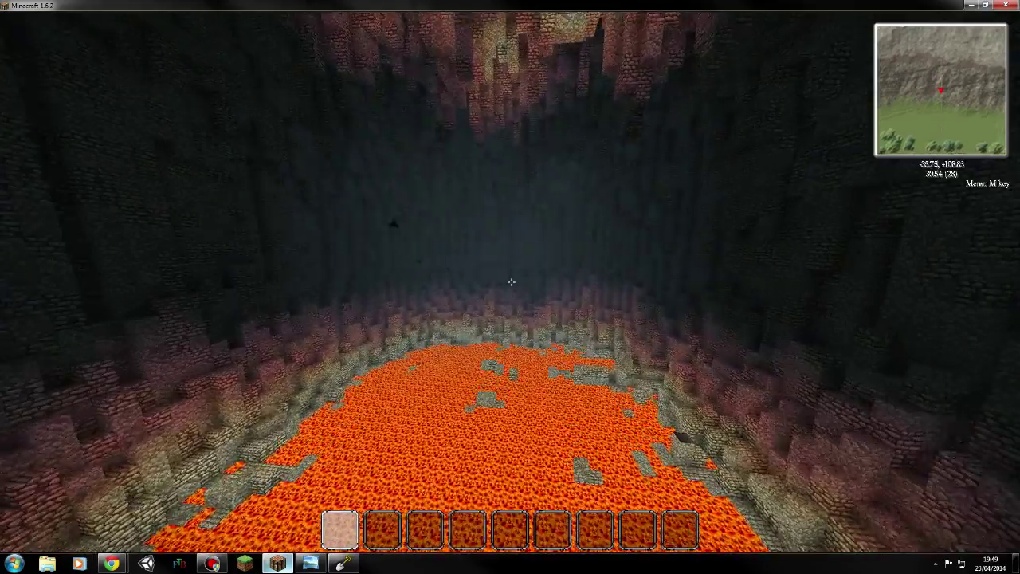
key("w")
key("x")
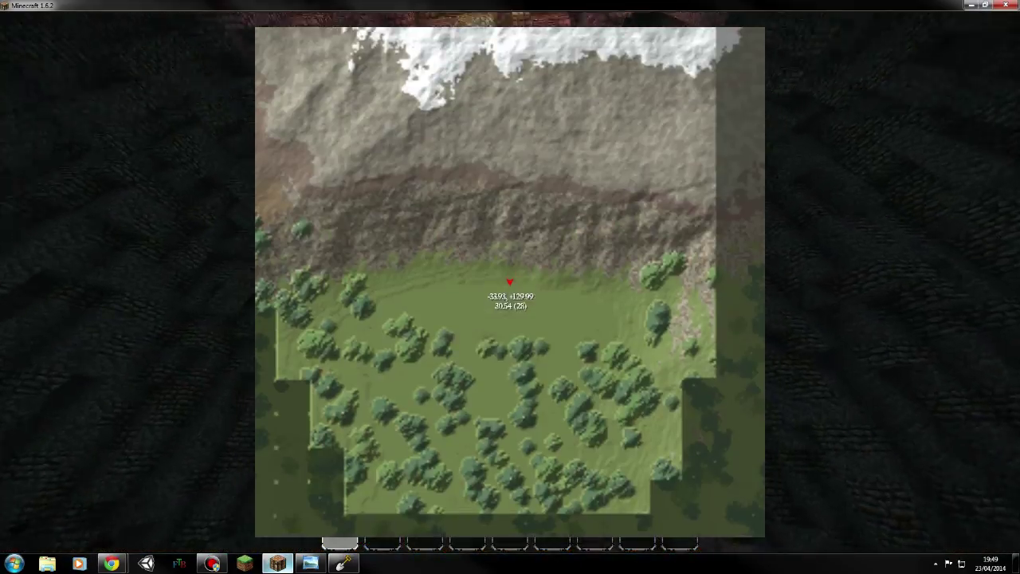
key("x")
key("w")
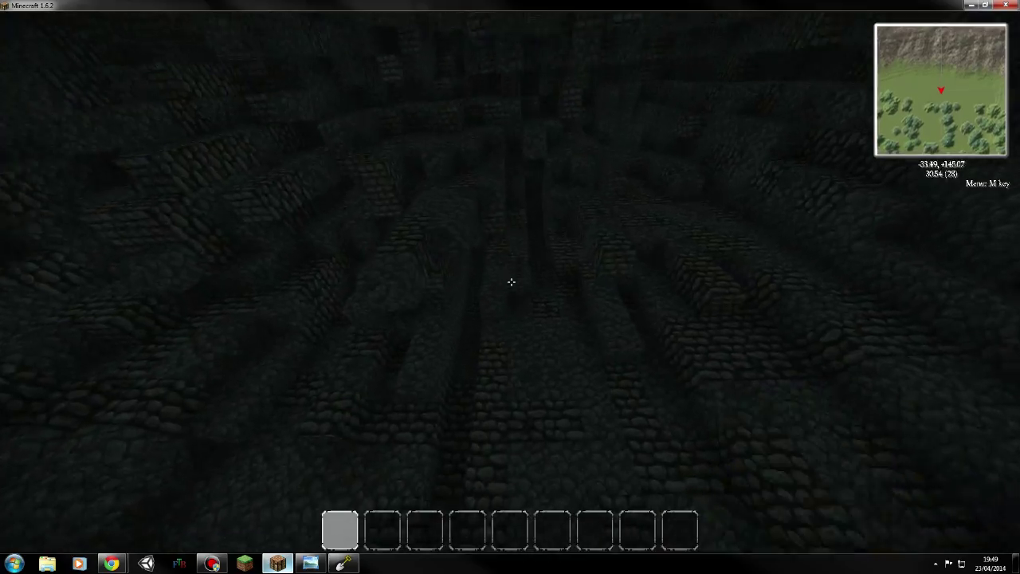
- Examine the stone walls and lava edge at the tunnel's outer end from low above the floor
key("s")
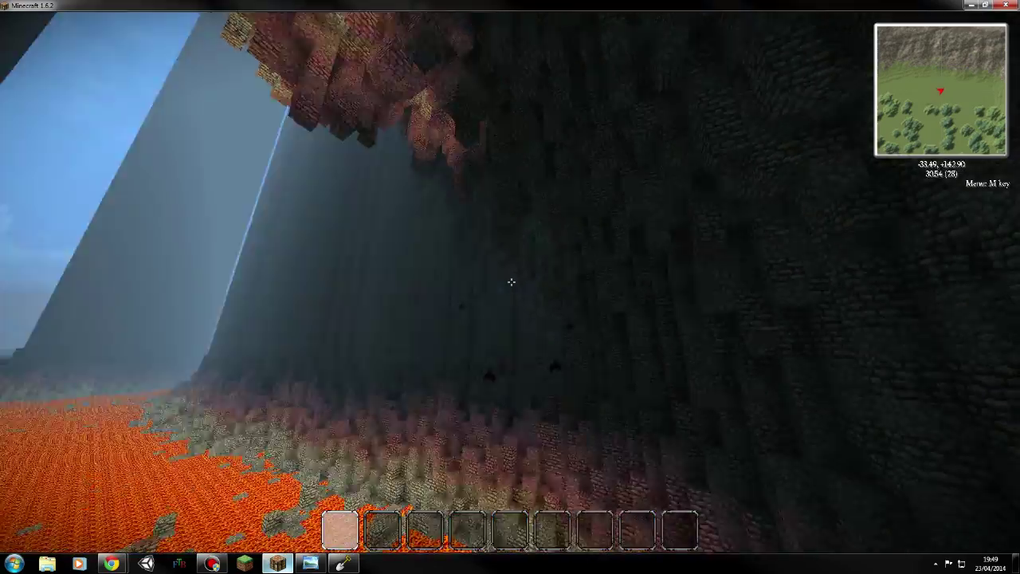
key("w")
key("shift")
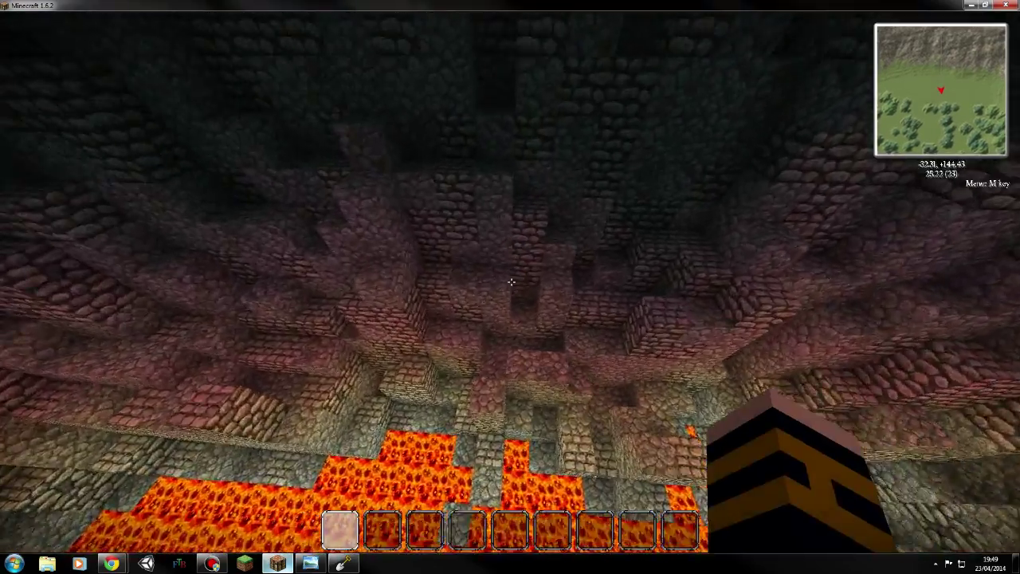
key("s")
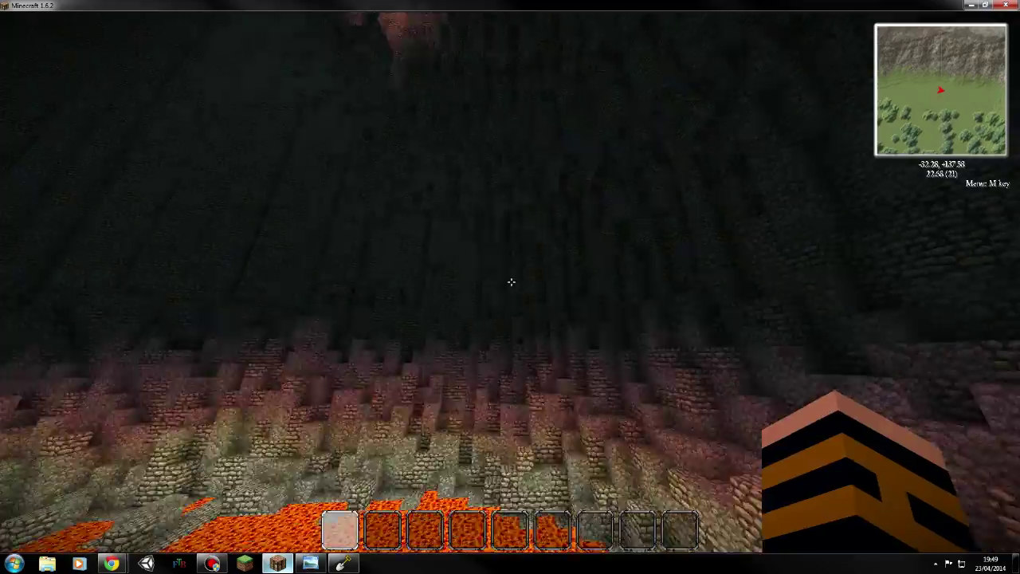
key("w")
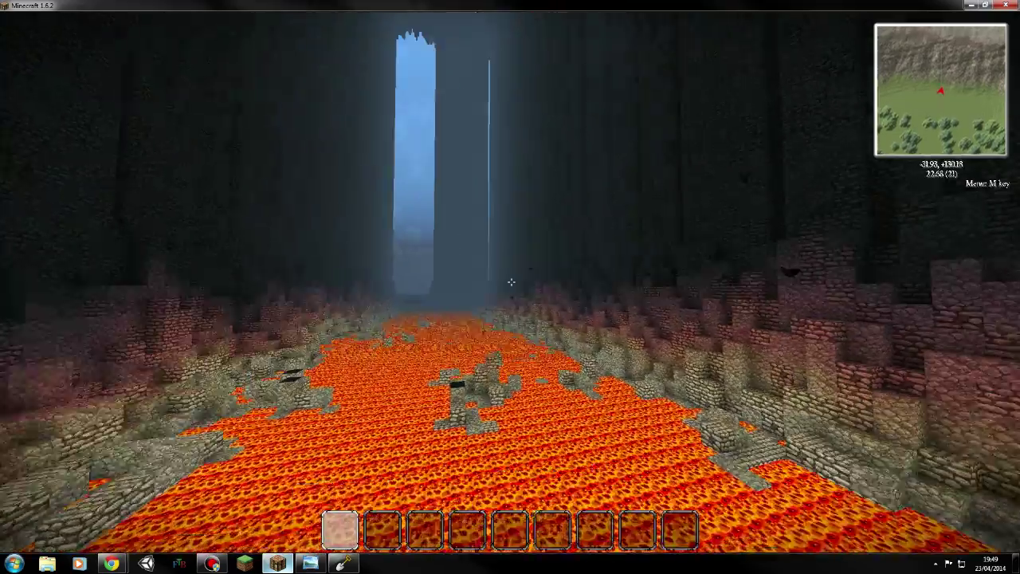
- Fly back up through the tunnel toward the mountain's interior and examine the glowstone-lit ceiling as it climbs
key("space")
key("w")
key("space")
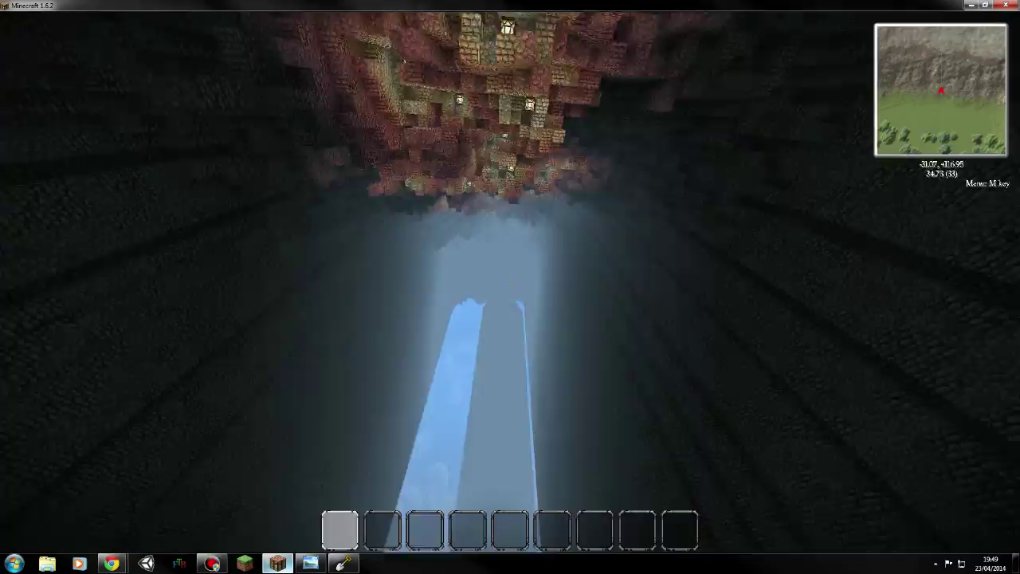
key("w")
key("space")
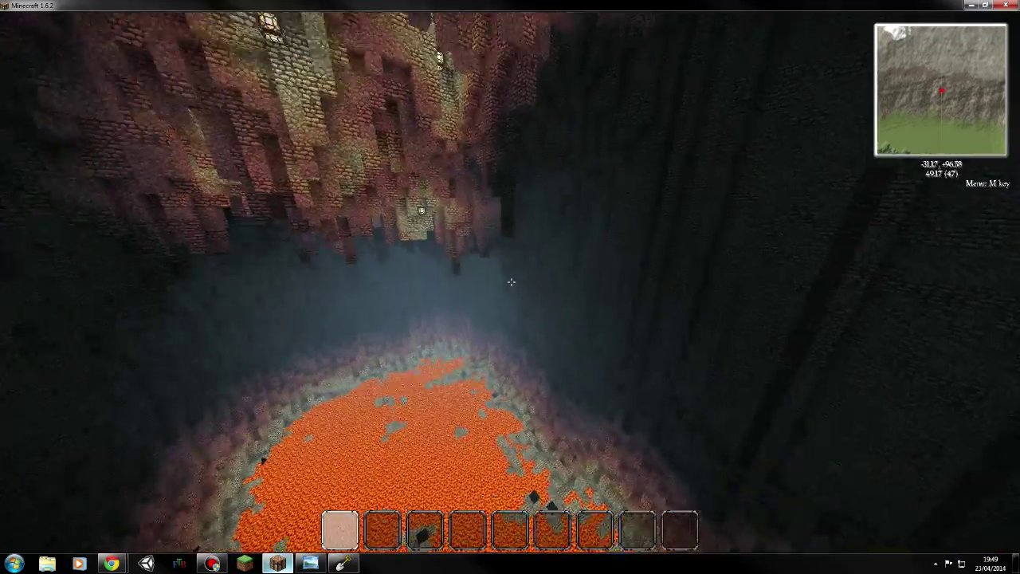
key("w")
key("space")
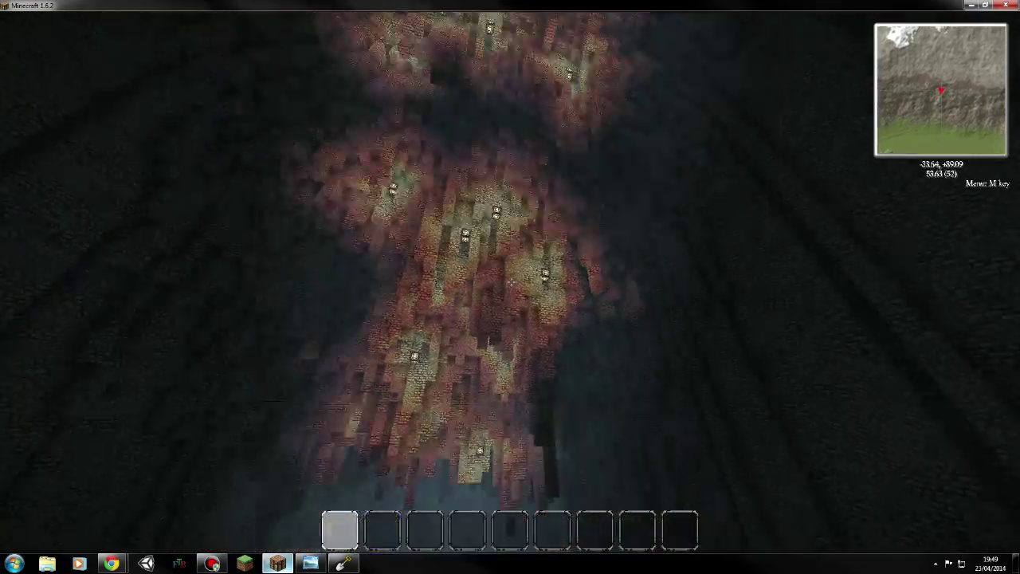
key("w")
key("space")
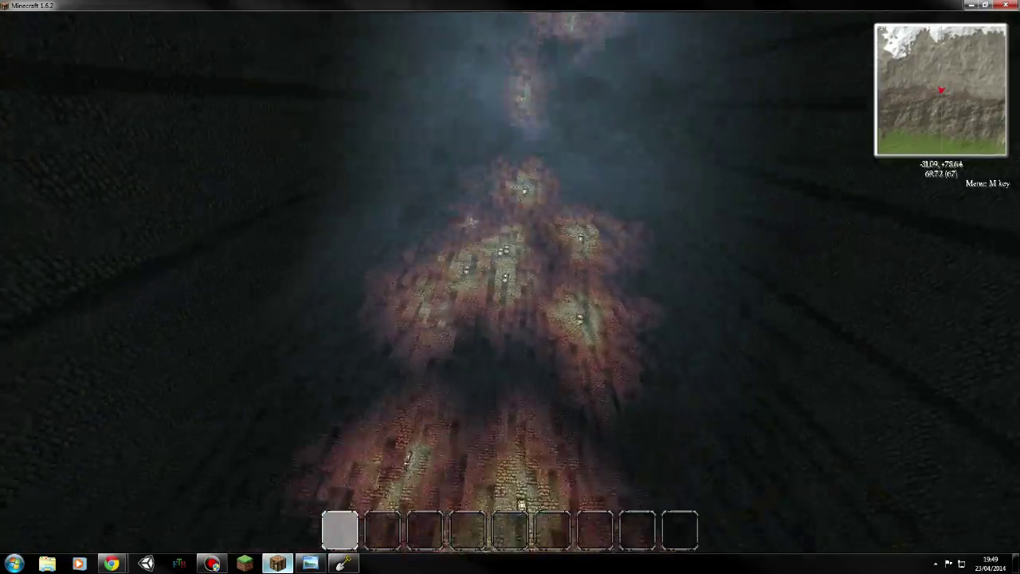
key("space")
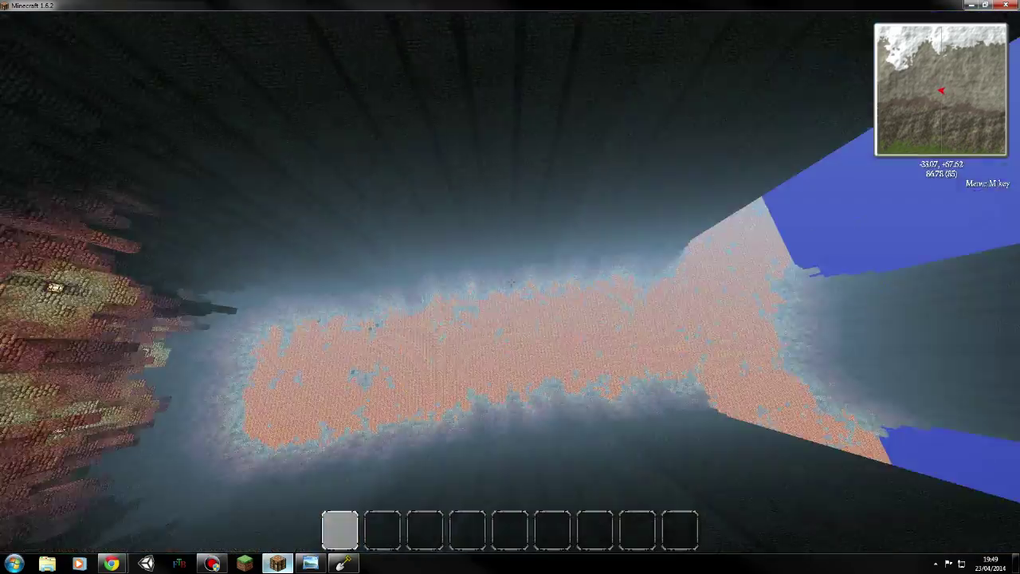
key("space")
key("space")
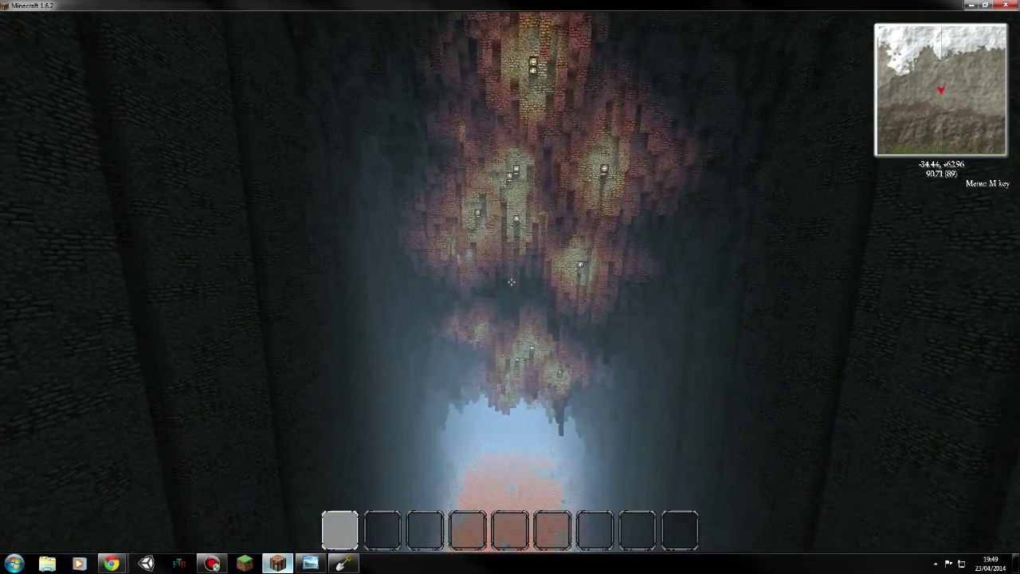
- Fly from the tunnel into the main cavern beneath the summit and inspect its stone pillars and glowstone ceiling
key("w")
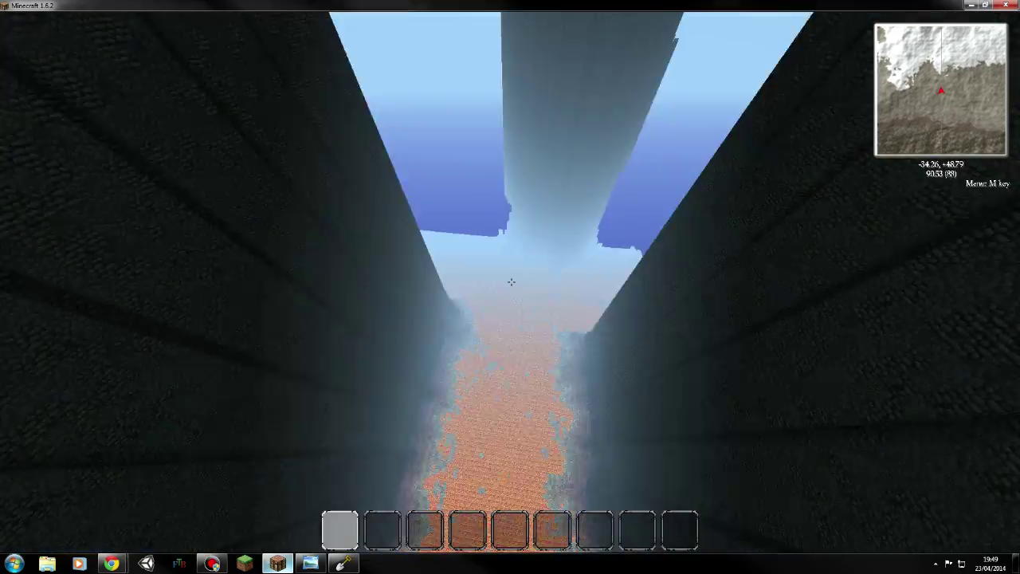
key("w")
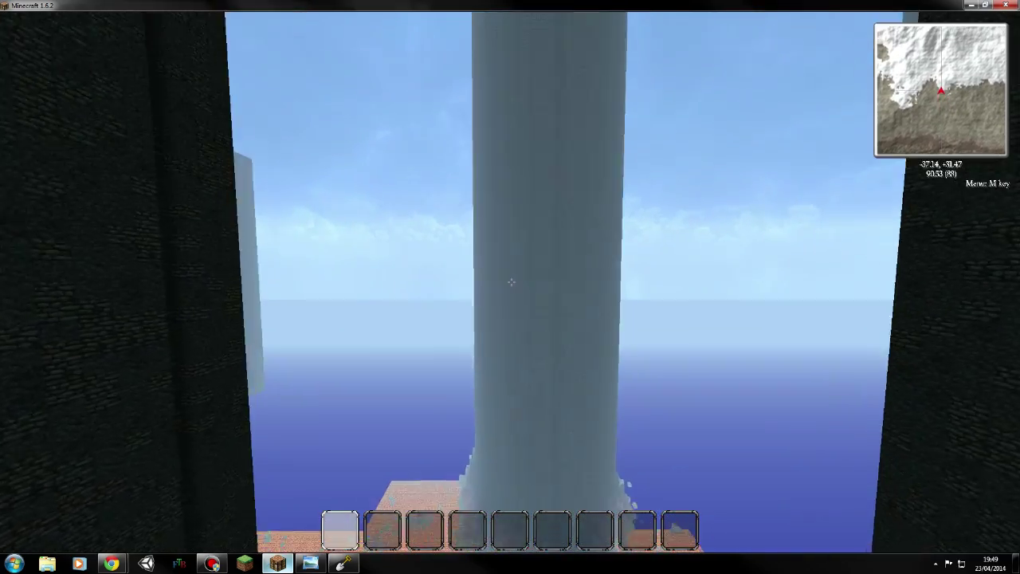
key("w")
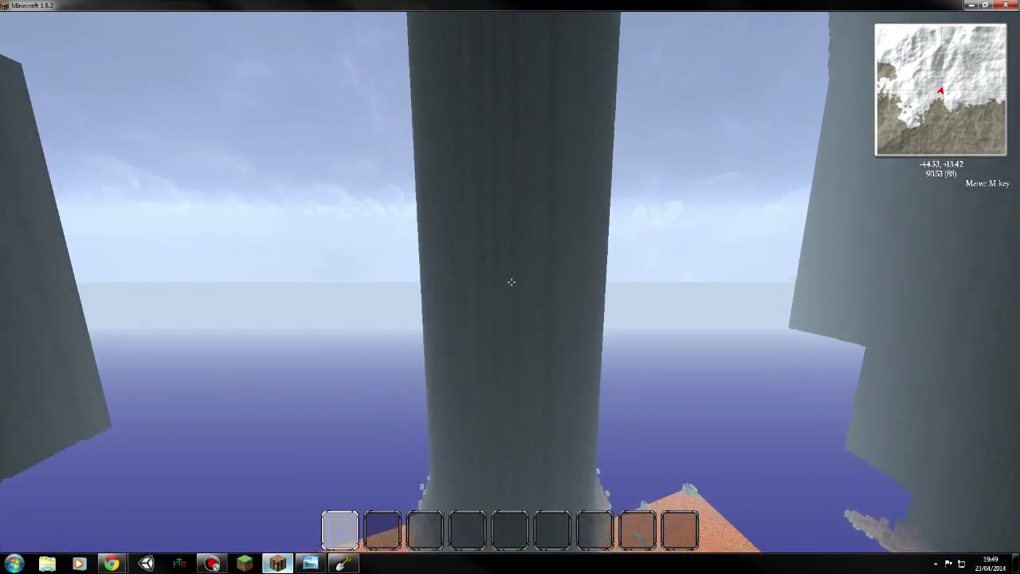
key("w")
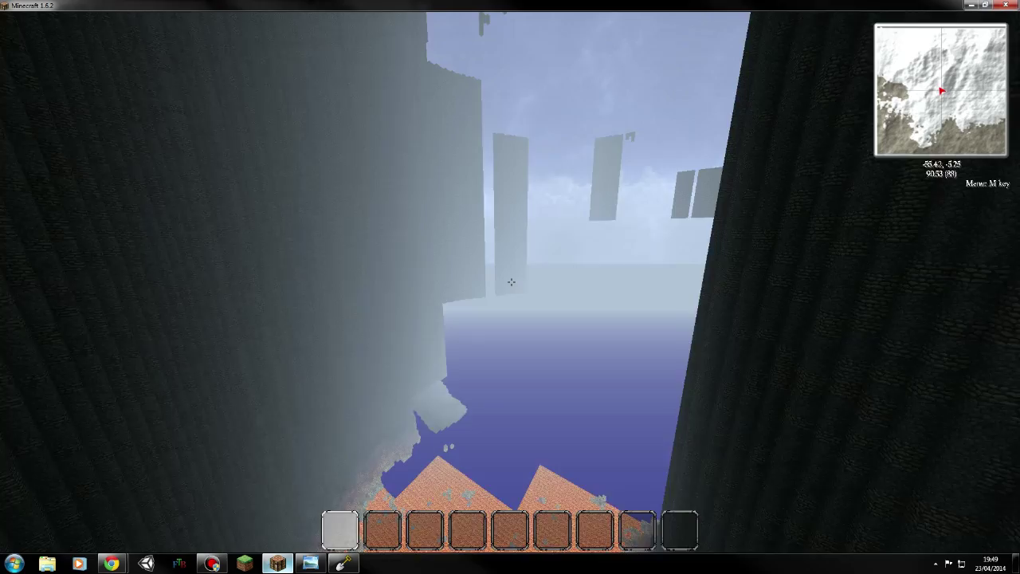
key("w")
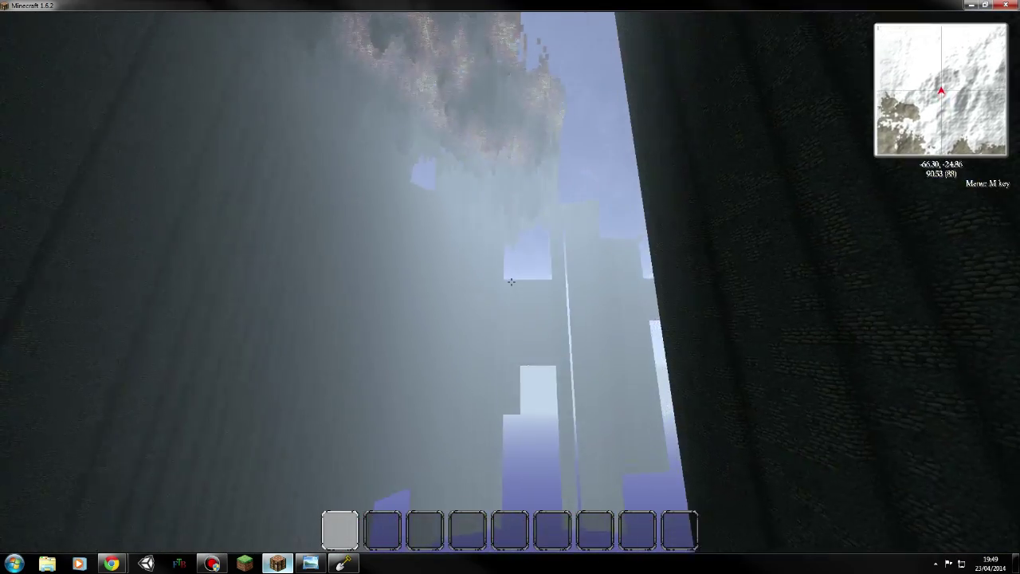
key("w")
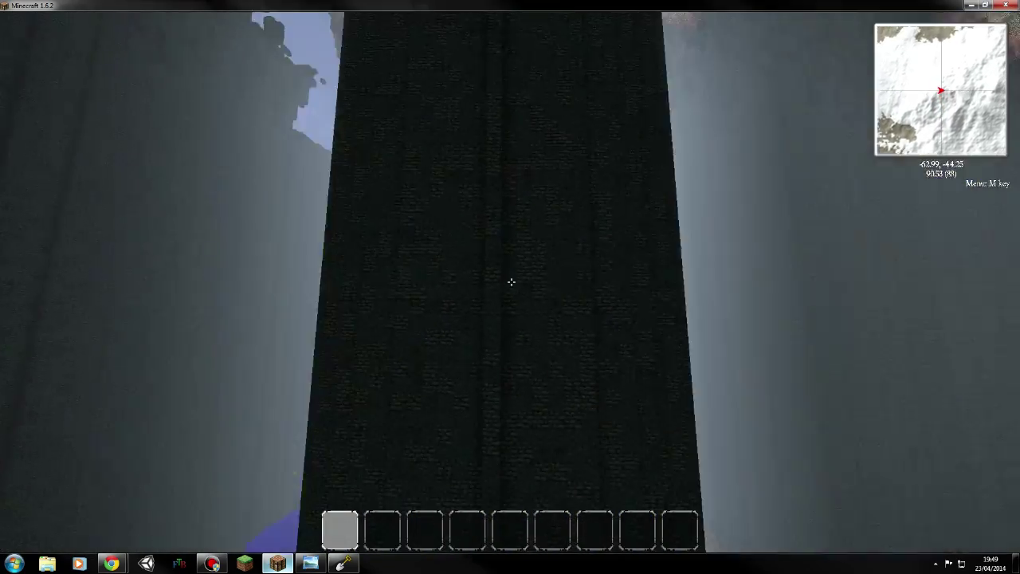
key("w")
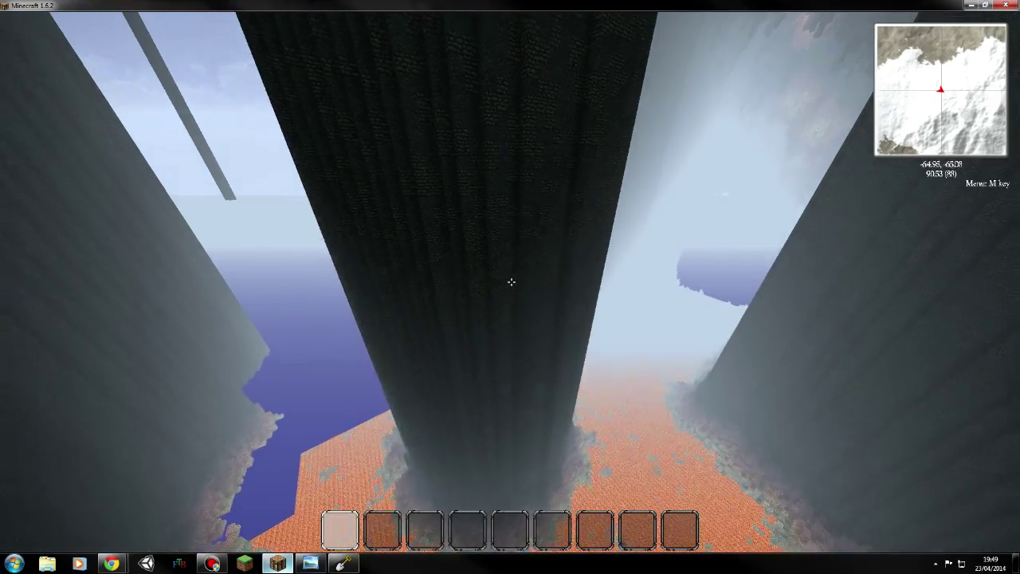
key("w")
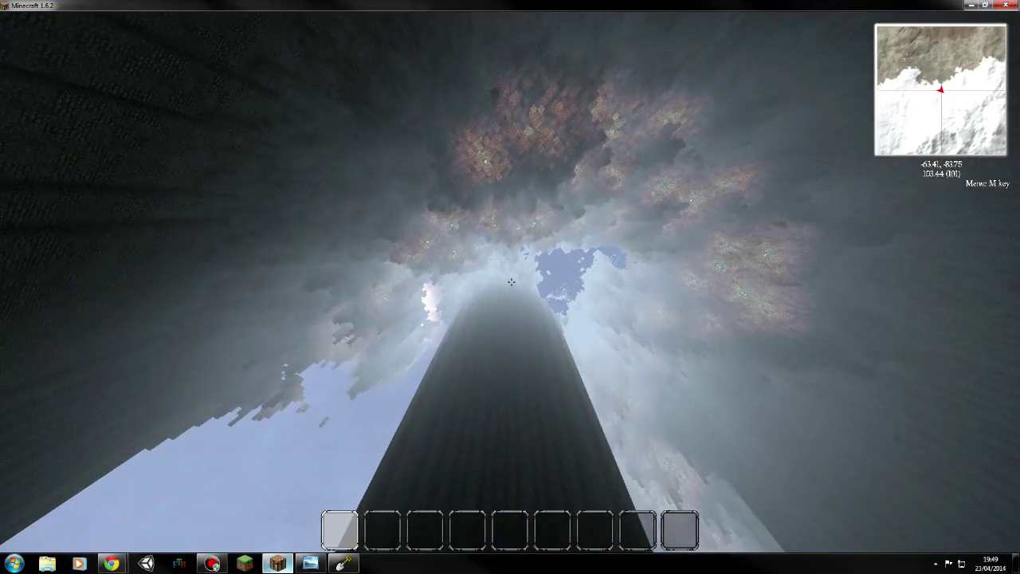
key("w")
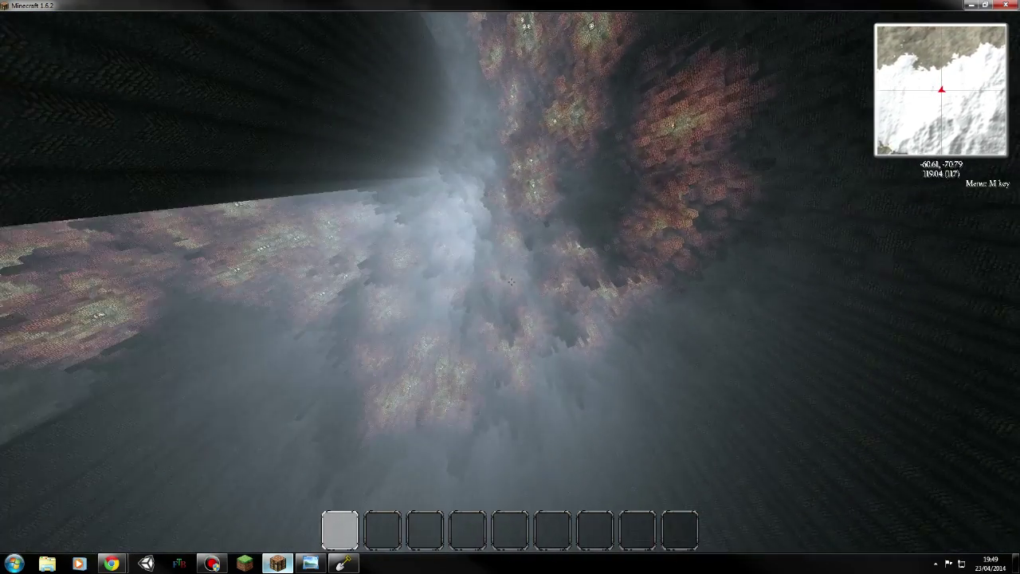
- Fly up through the main cavern toward its highest point and examine the glowstone clusters in the sloping ceiling
key("w")
key("space")
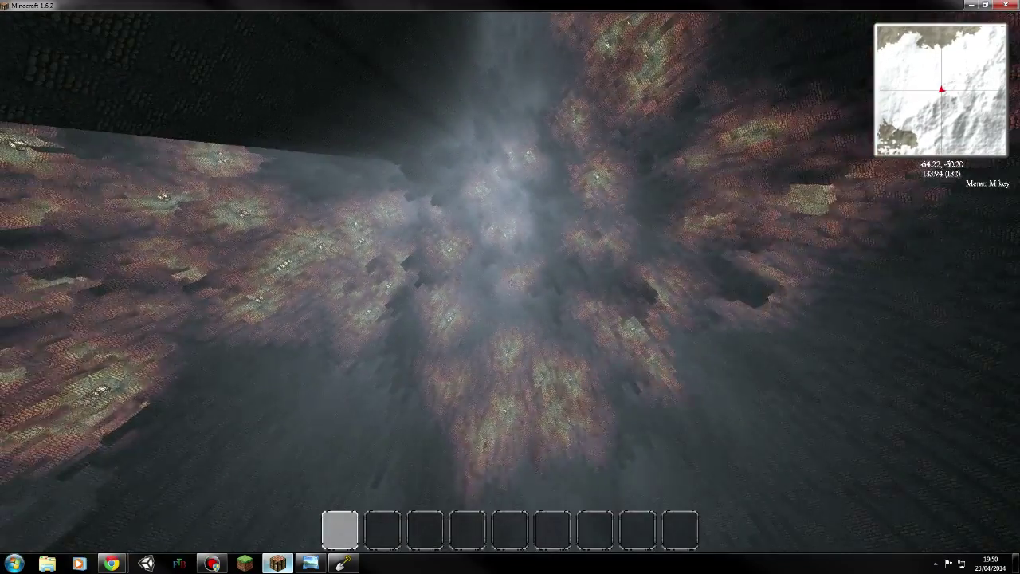
key("w")
key("space")
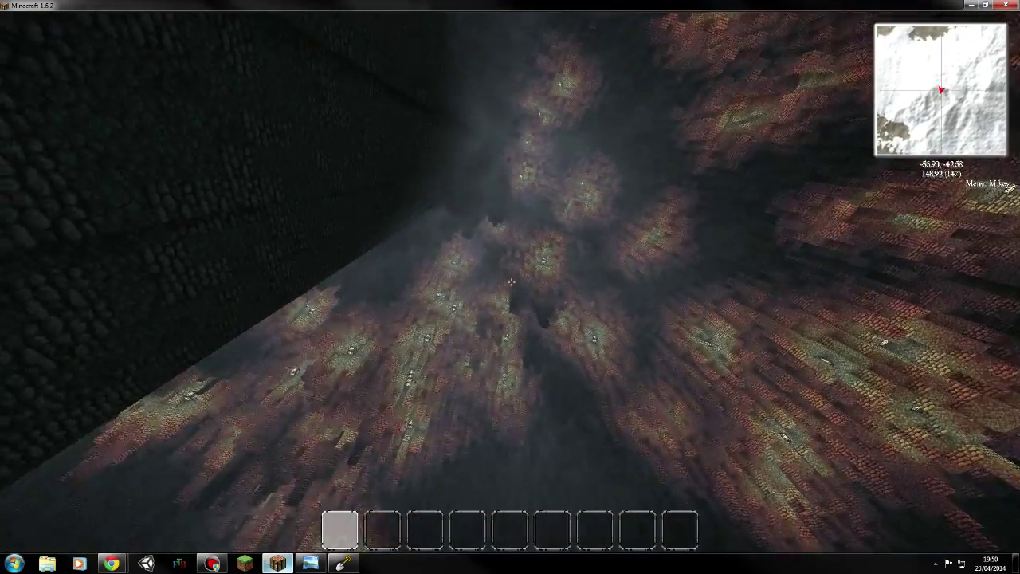
key("w")
key("space")
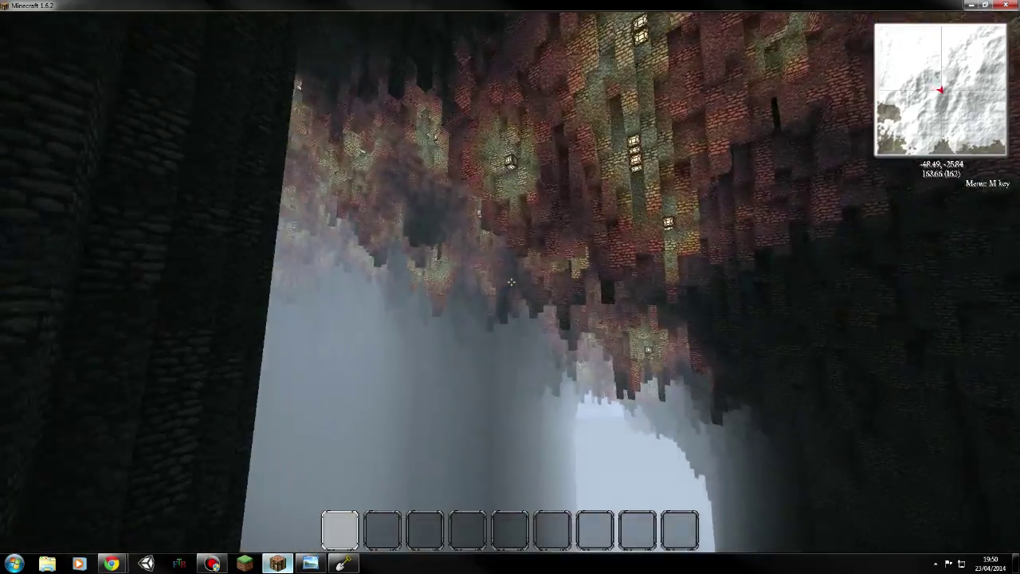
key("w")
key("space")
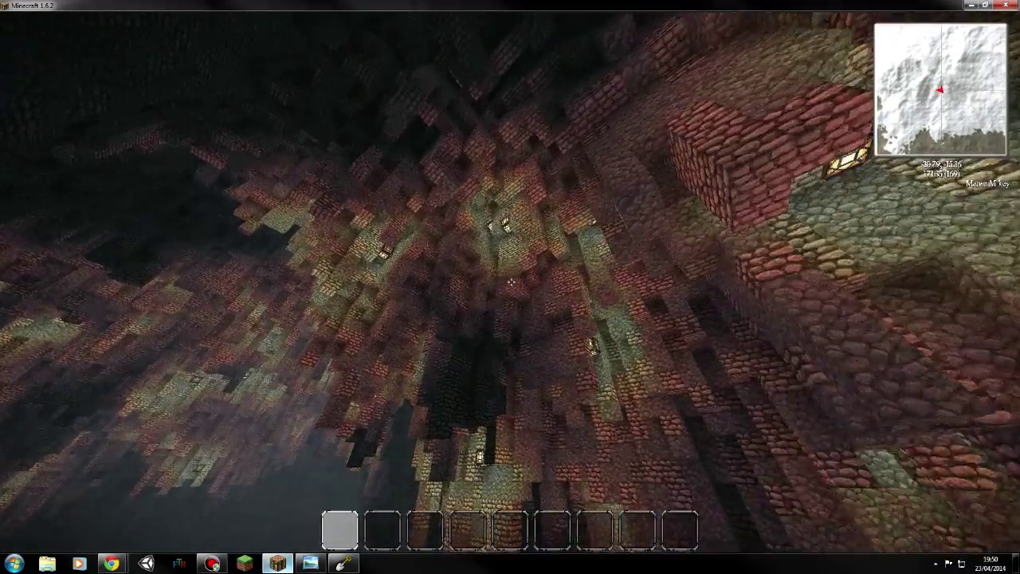
key("w")
key("space")
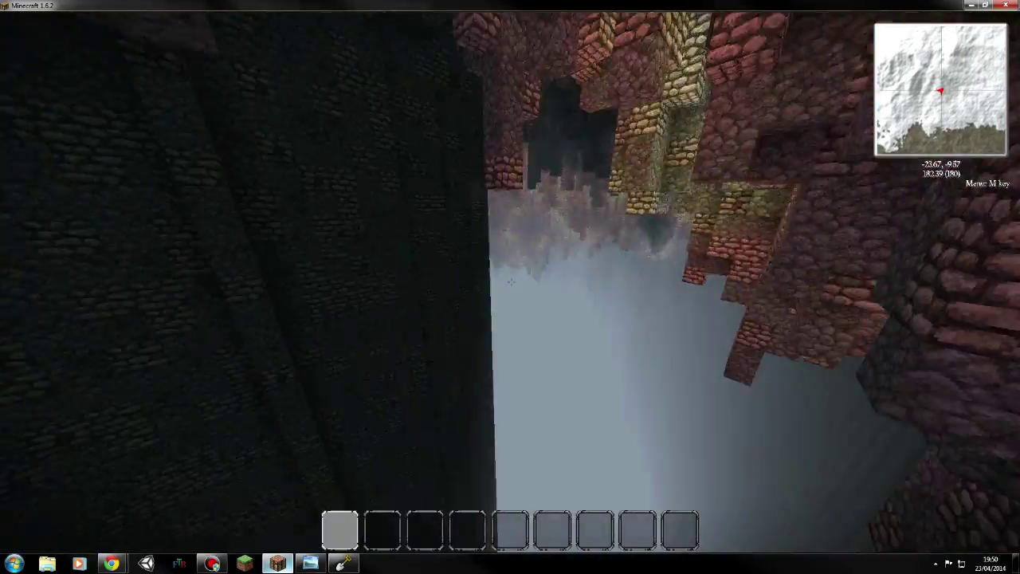
- Fly along just below the cavern's peak and inspect the uneven cobblestone ceiling beneath the summit
key("w")
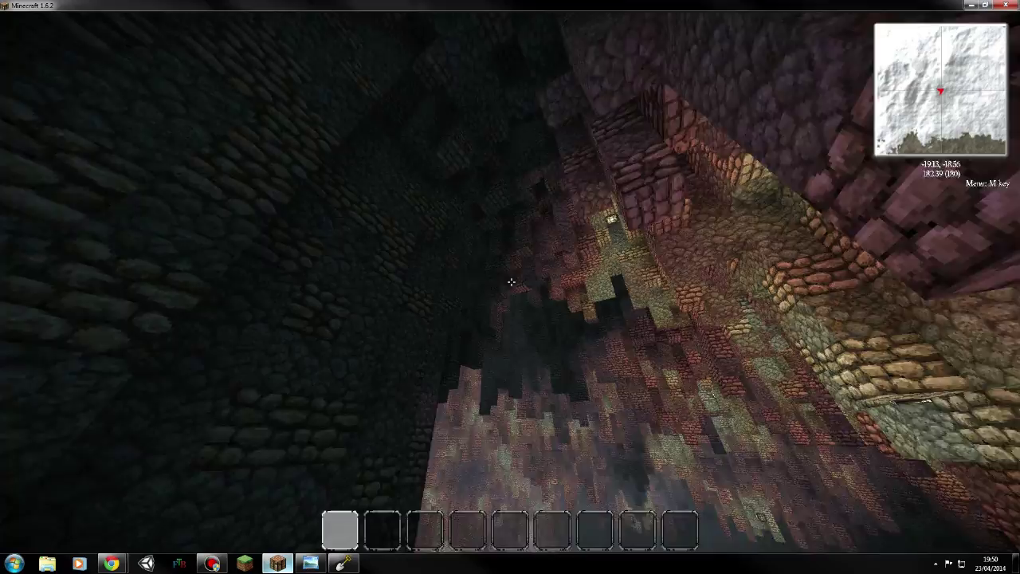
key("w")
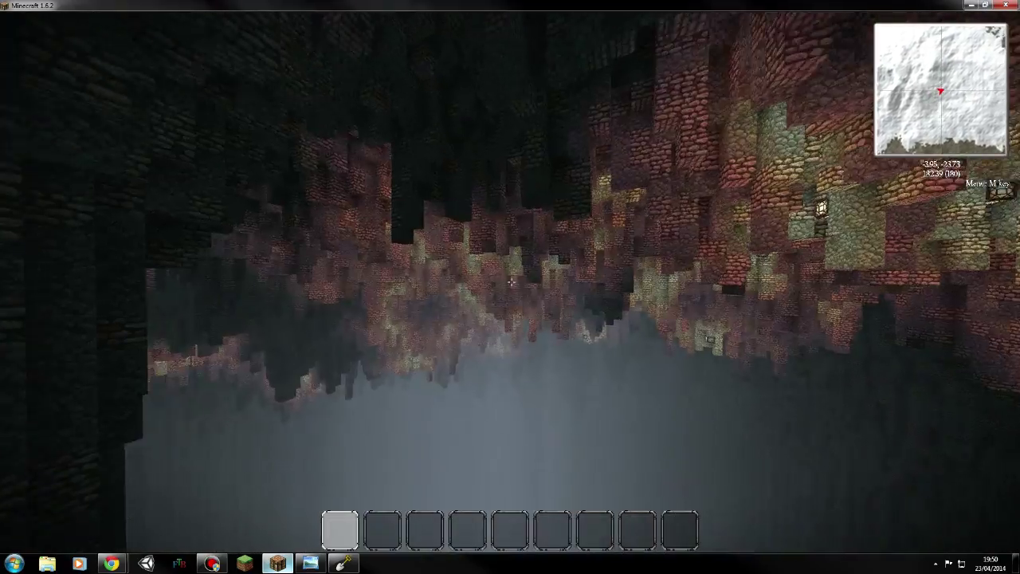
key("w")
key("space")
key("space")
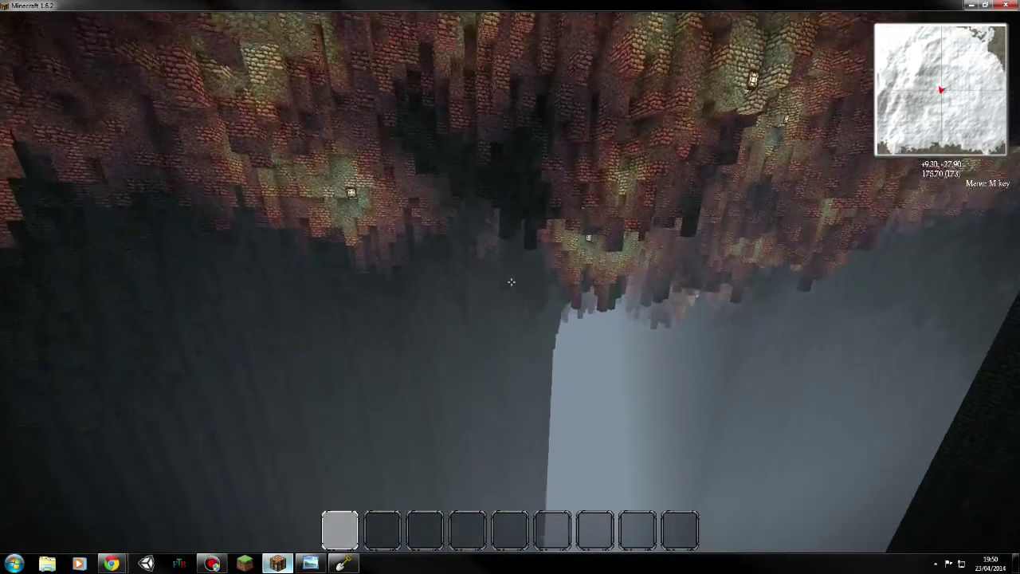
- Descend to the stone wall where the cavern meets the tunnel and dig several blocks out of it
key("w")
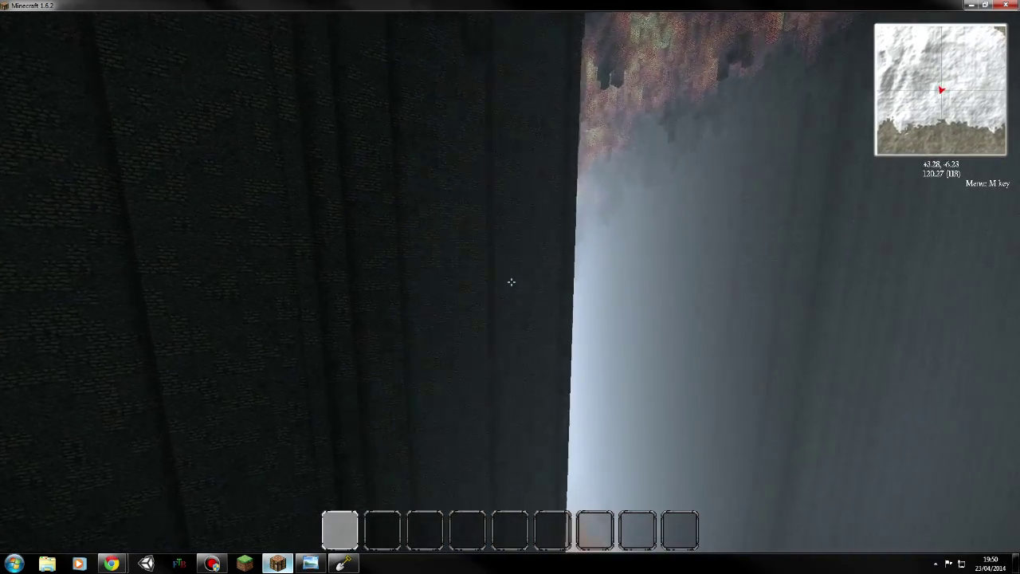
key("w")
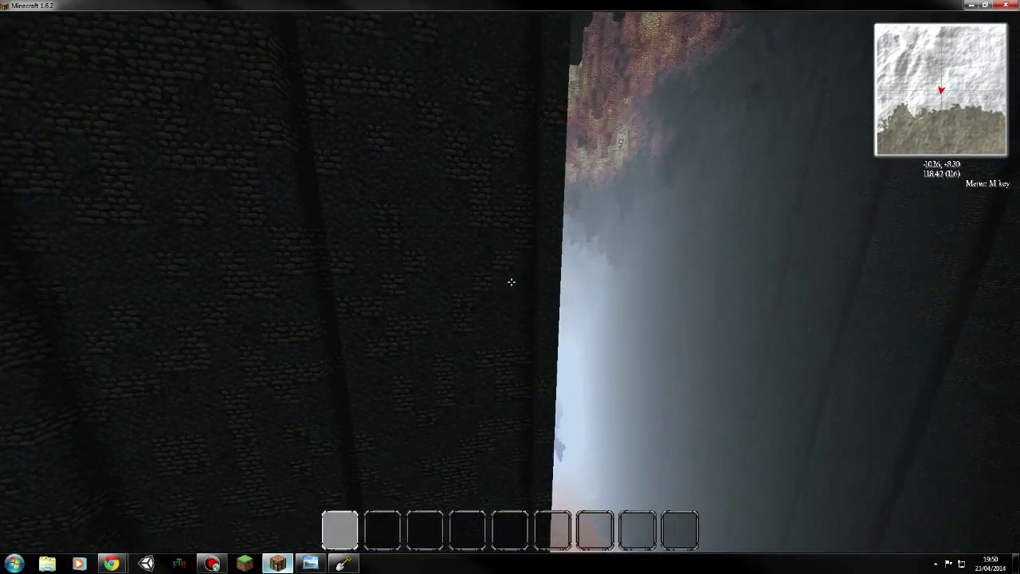
key("w")
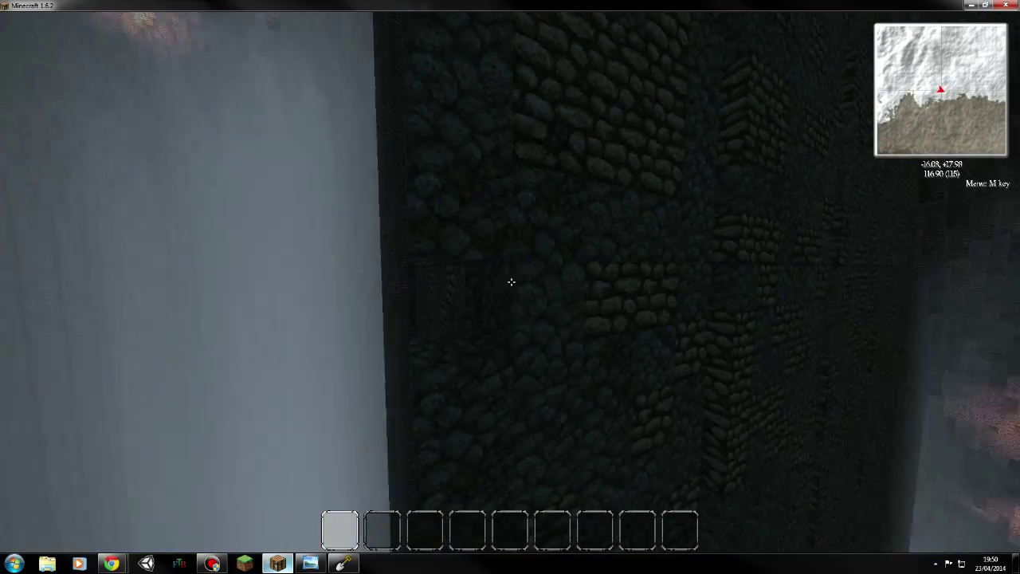
left_click(511, 282)
left_click(511, 282)
key("space")
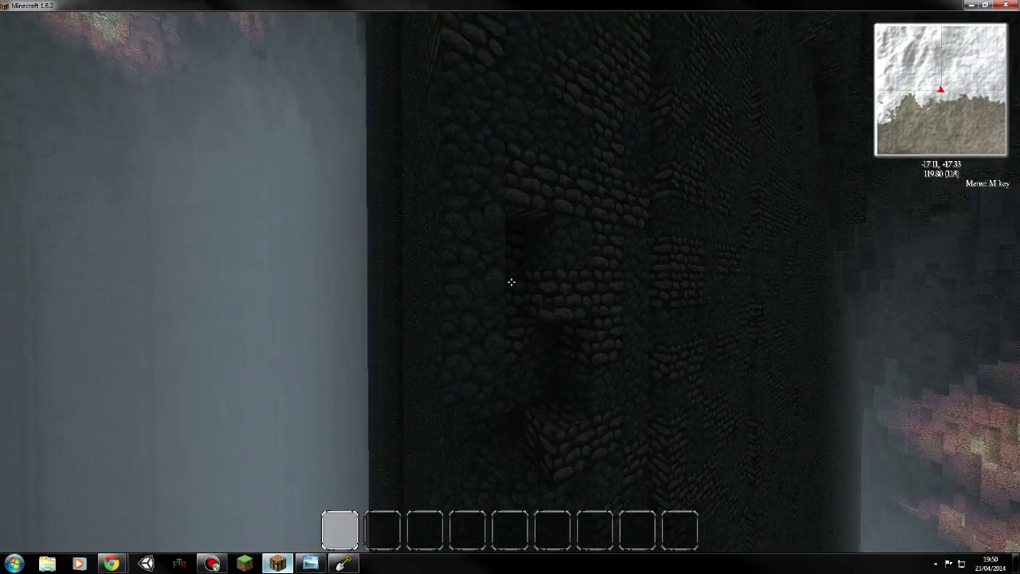
- Examine the dug-out stone and cobblestone blocks in the wall from close up and from further back
key("w")
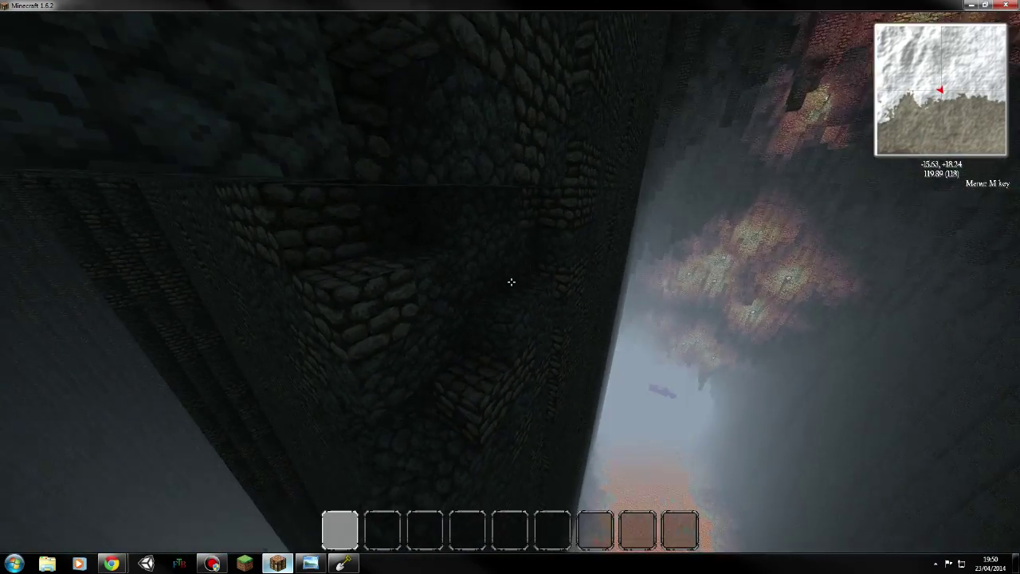
key("s")
key("w")
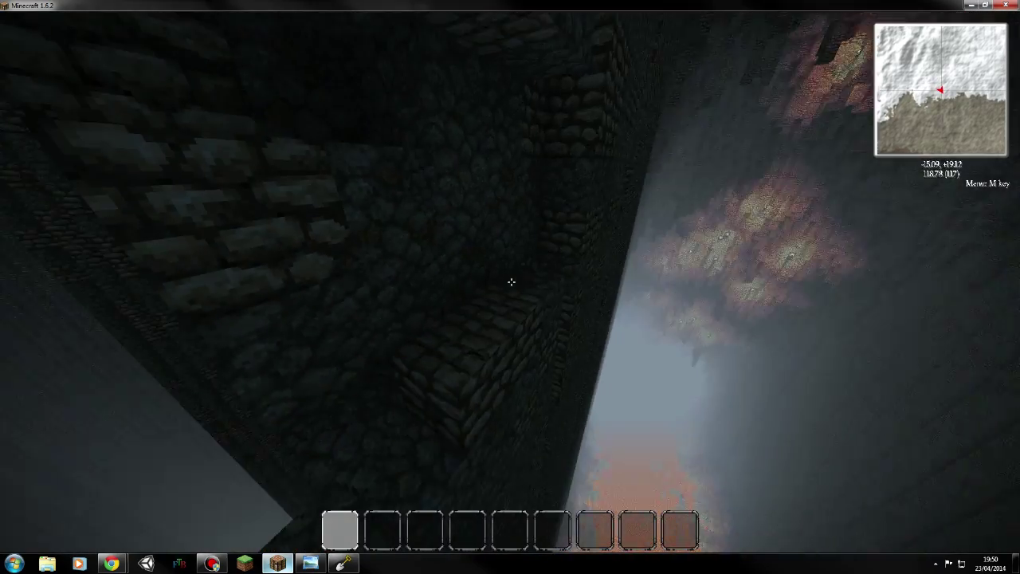
key("w")
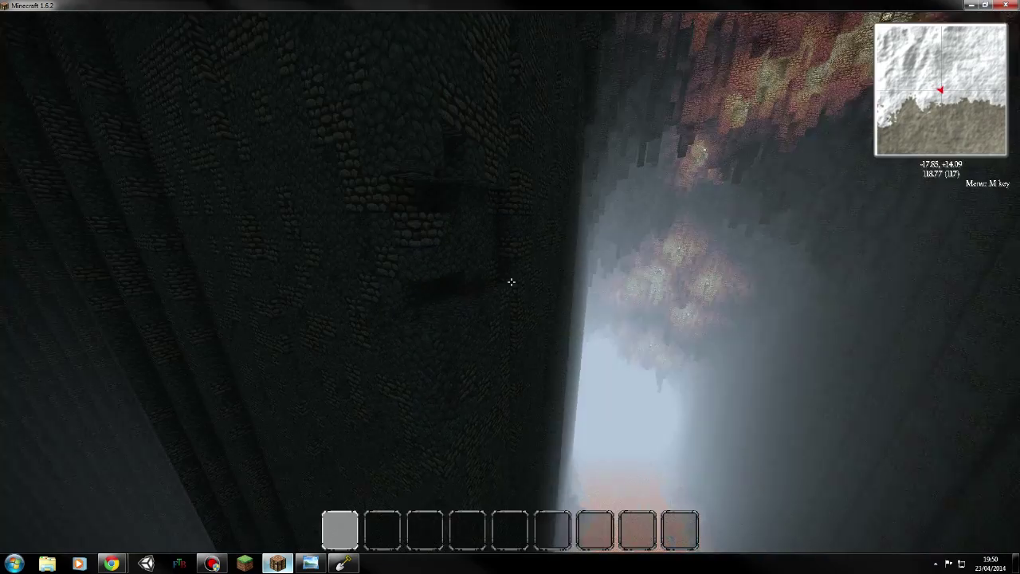
key("w")
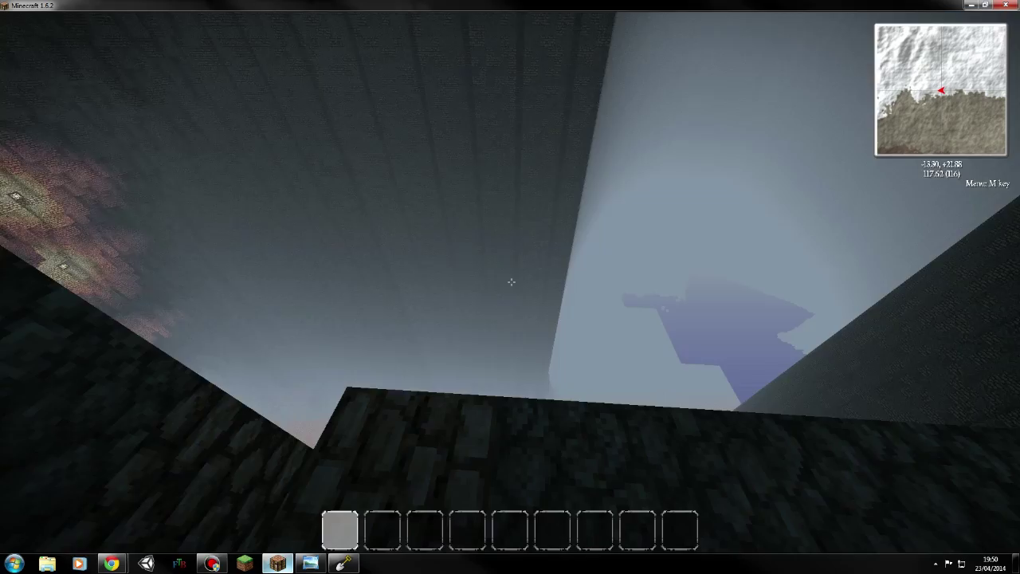
- Fly down from the wall into the tunnel and inspect its tall side walls and glowstone-lit ceiling
key("w")
key("space")
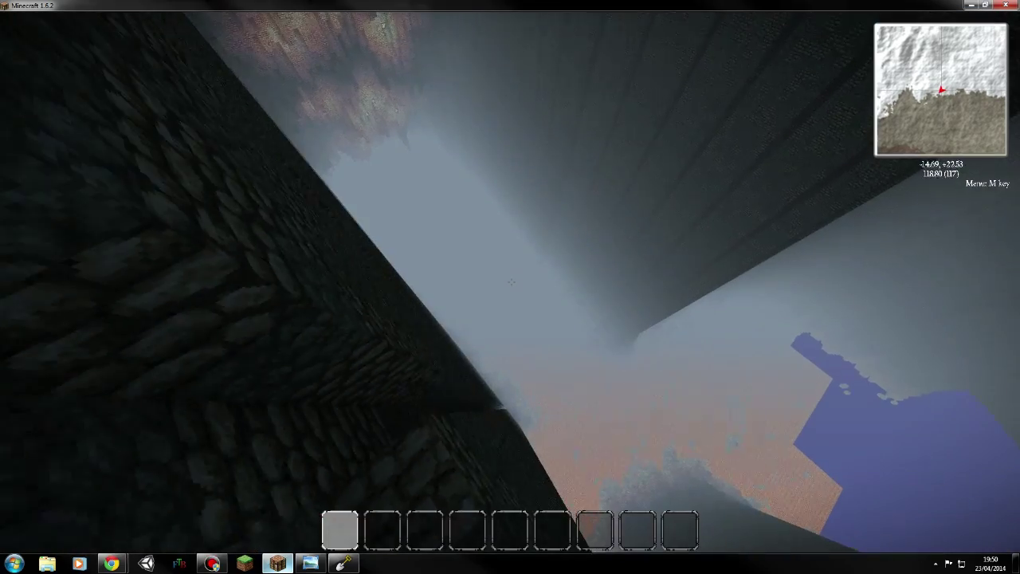
key("w")
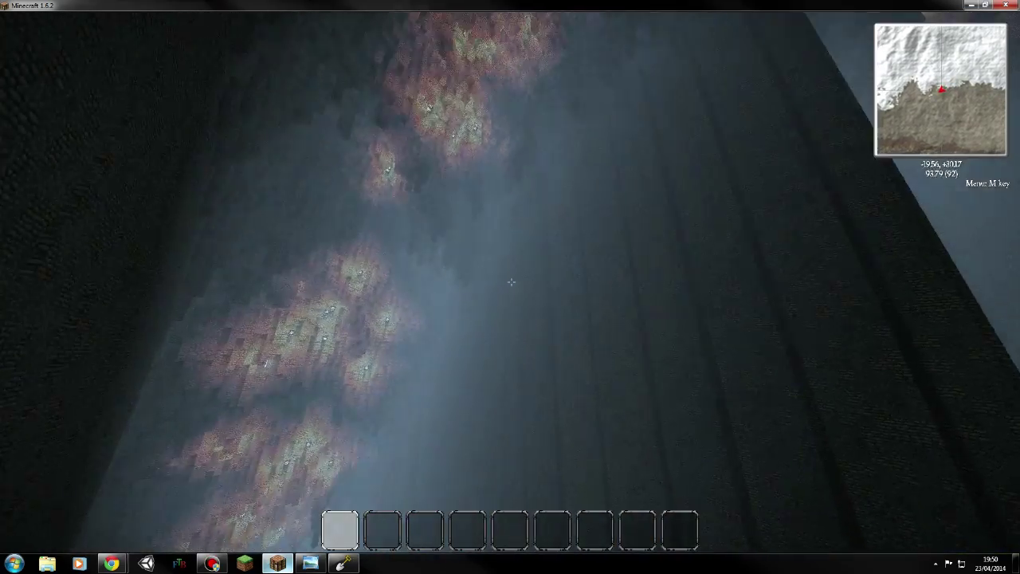
key("w")
key("w")
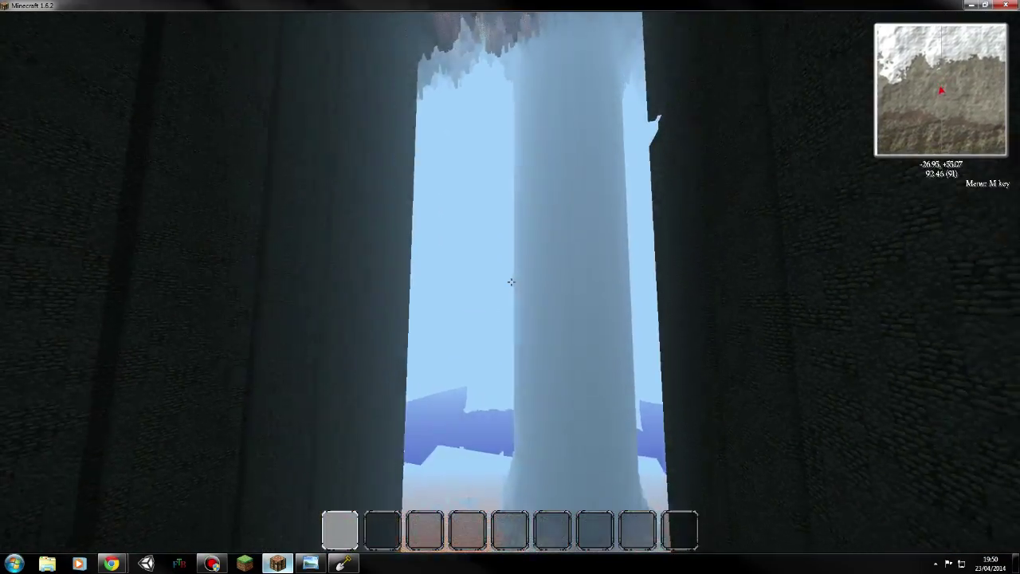
key("w")
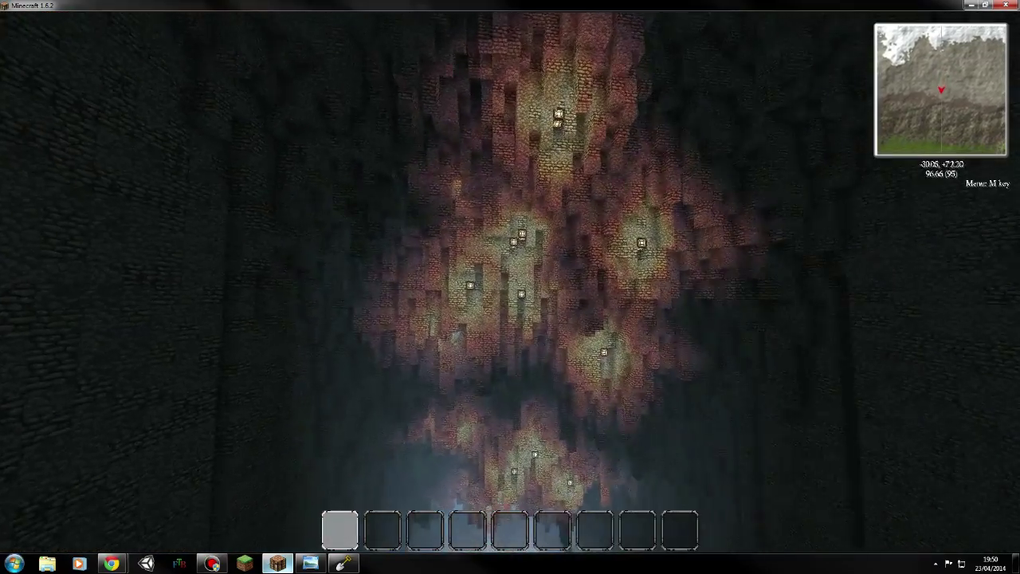
key("w")
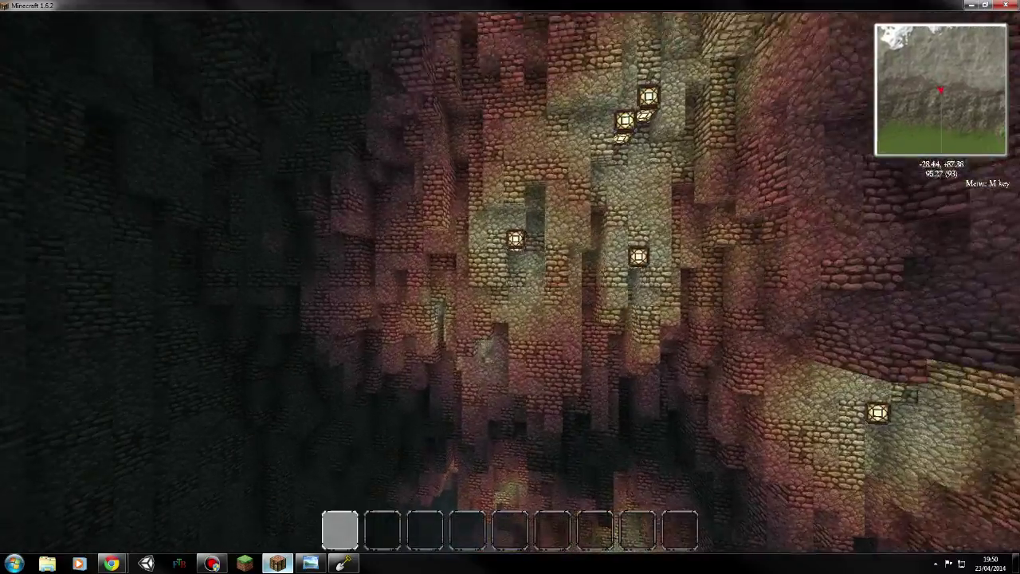
- Leave the tunnel through the narrow passage at its outer end and fly out onto the cliff face
key("w")
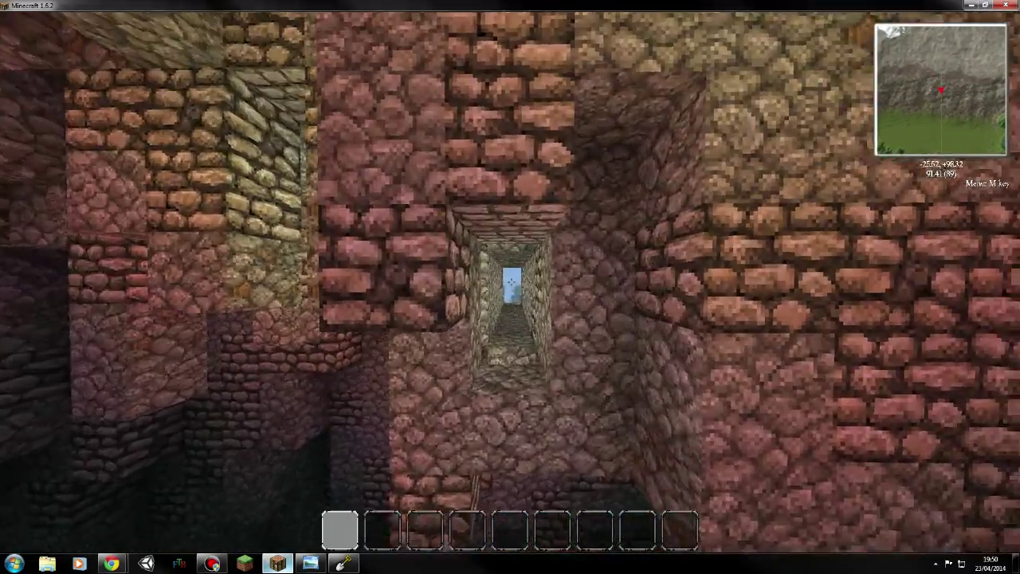
key("w")
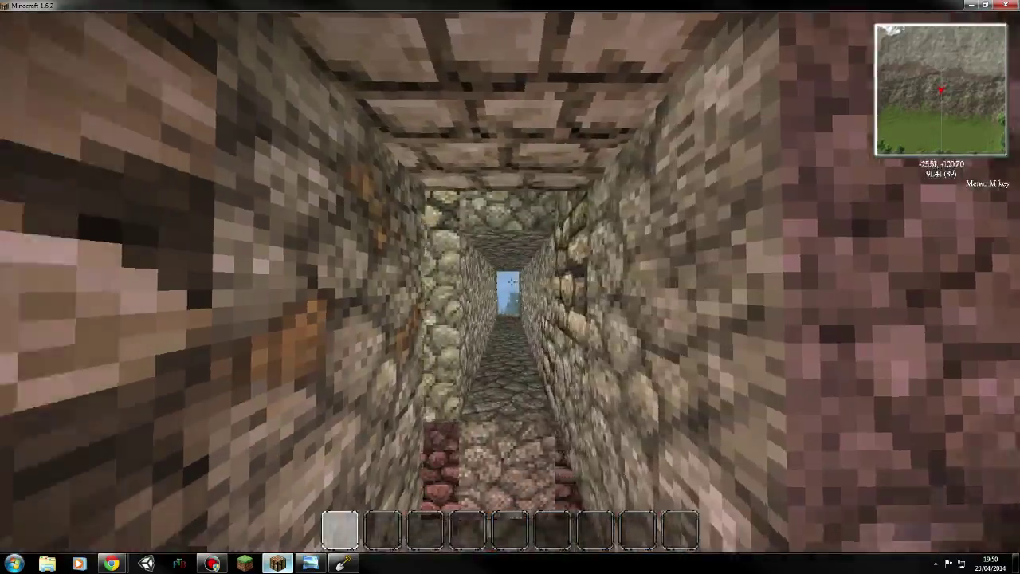
key("w")
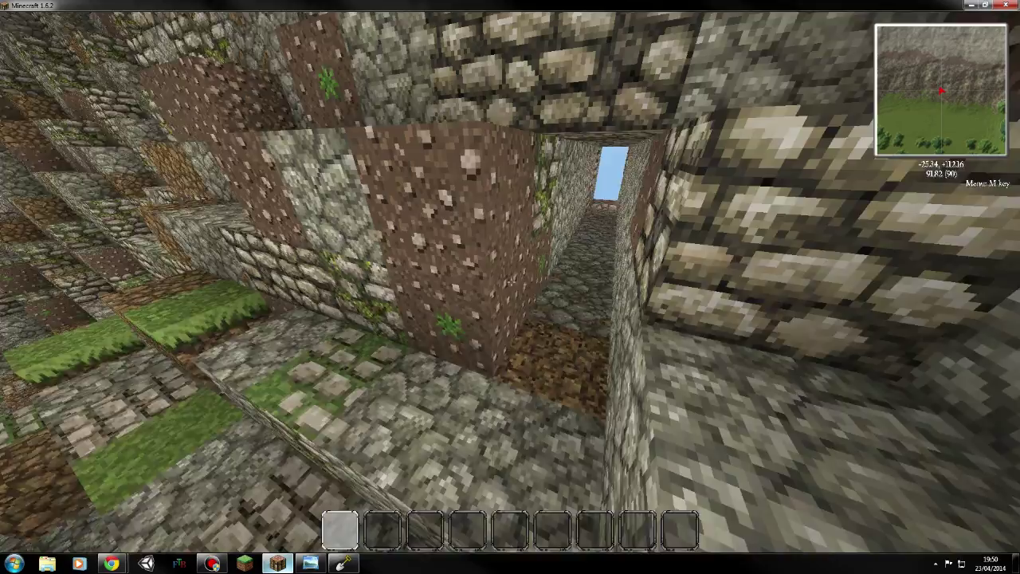
key("w")
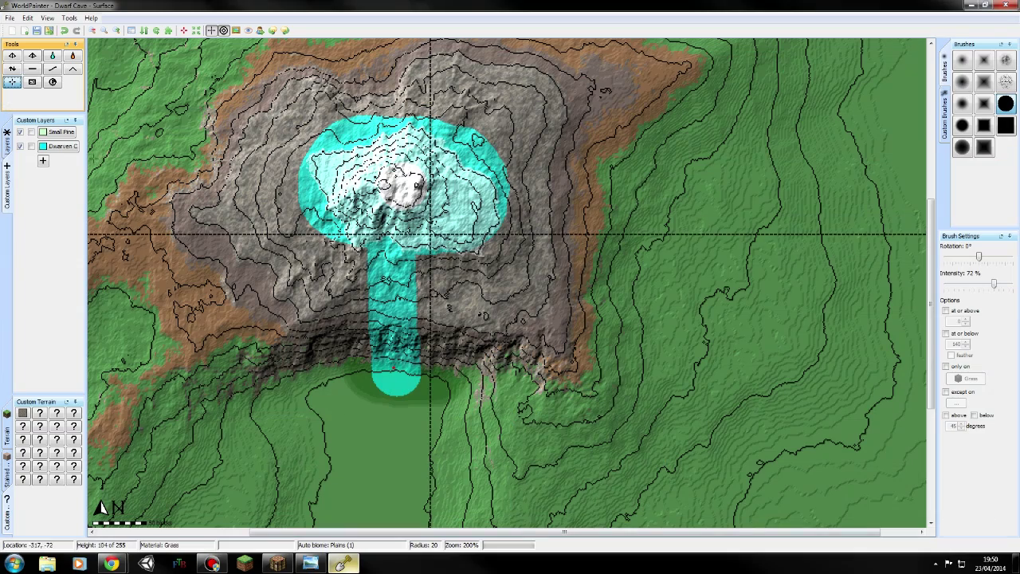
- Switch to WorldPainter and edit the Dwarven C cave layer, setting the walls' bottom width to 30 and adjusting their top width
right_click(66, 150)
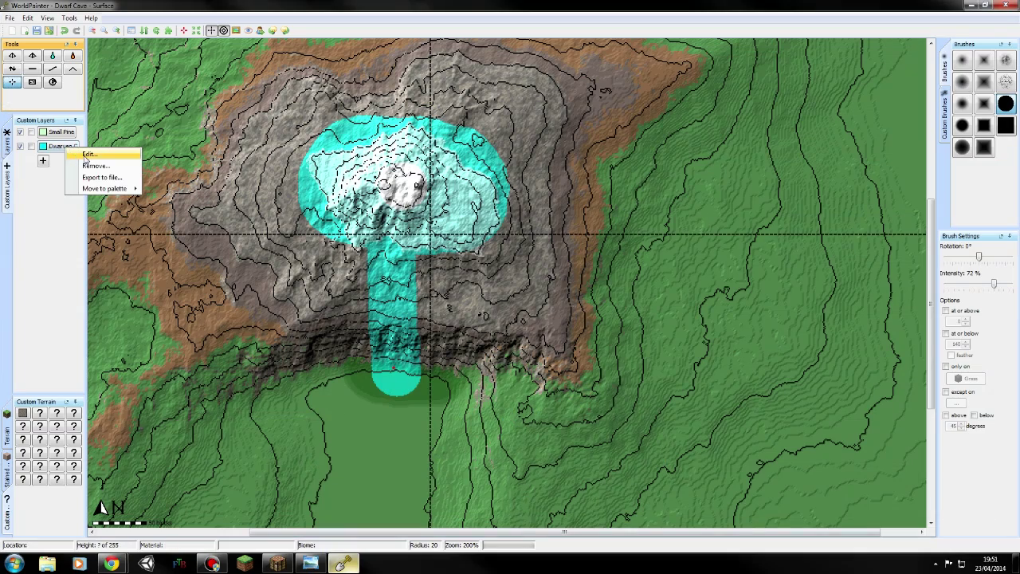
left_click(86, 155)
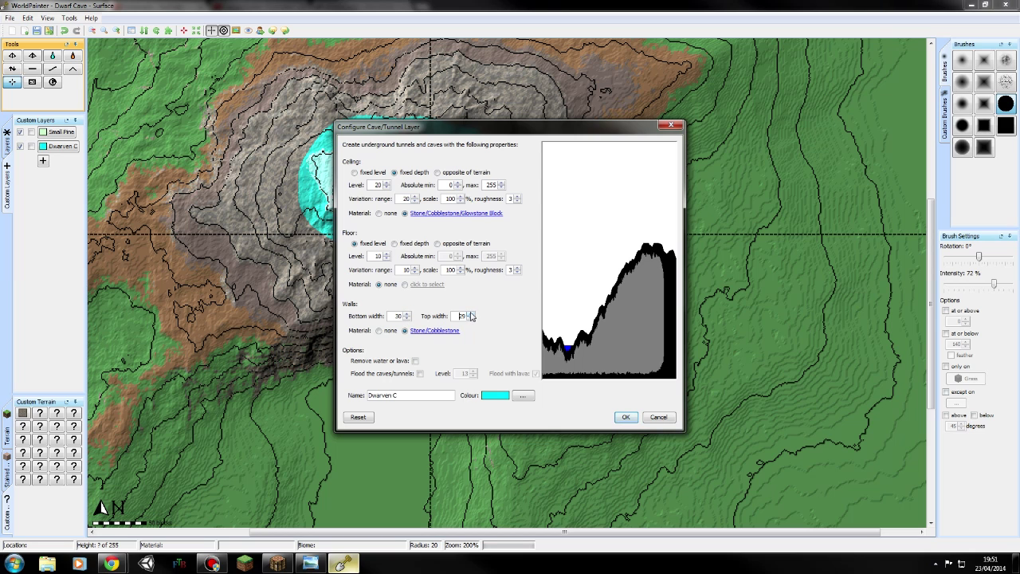
left_click(626, 417)
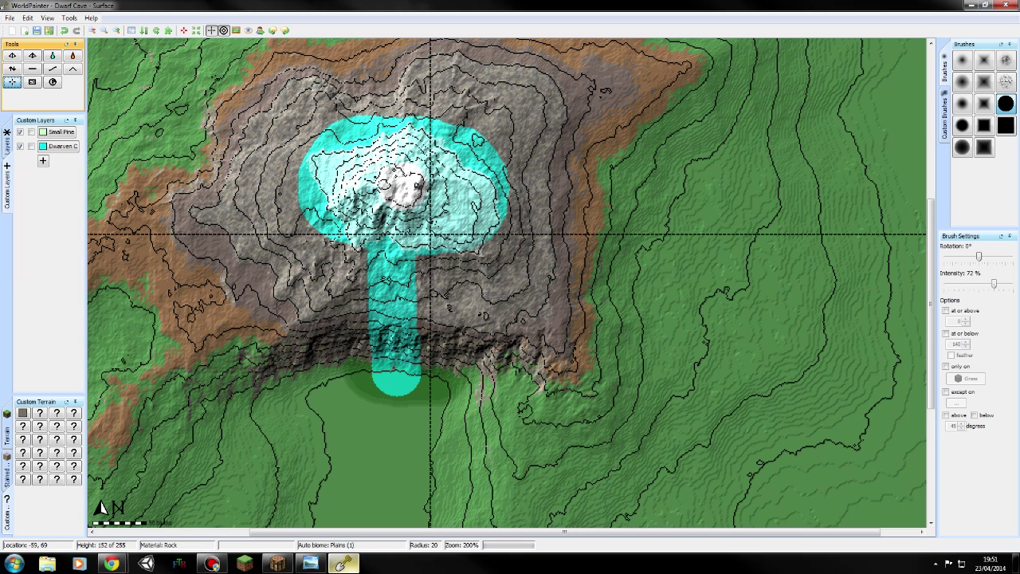
- Add a cave/tunnel layer named Outer layer with fixed ceiling level 94, fixed floor level 69, variation range 3 and wall widths of 10
left_click(43, 162)
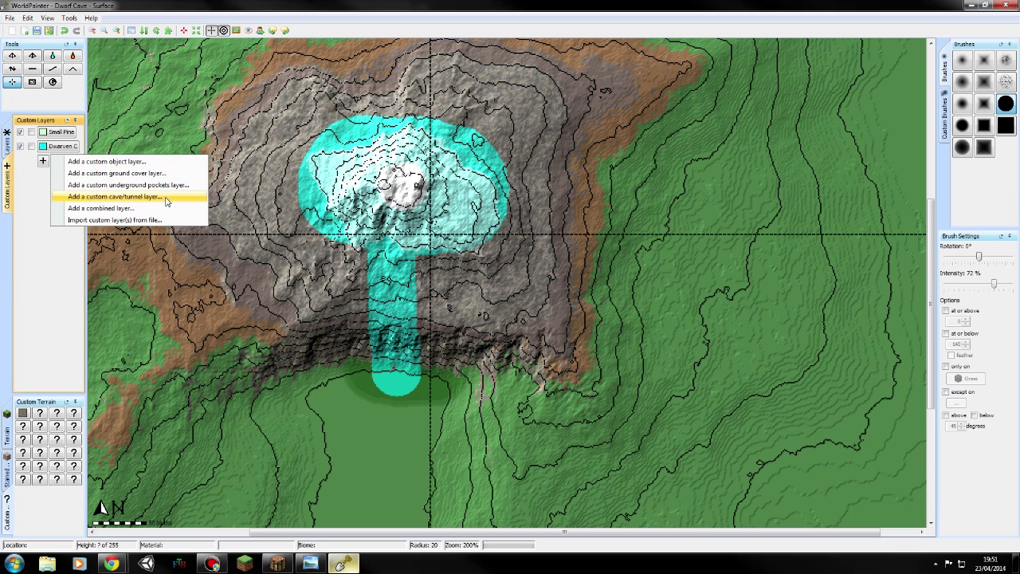
left_click(169, 197)
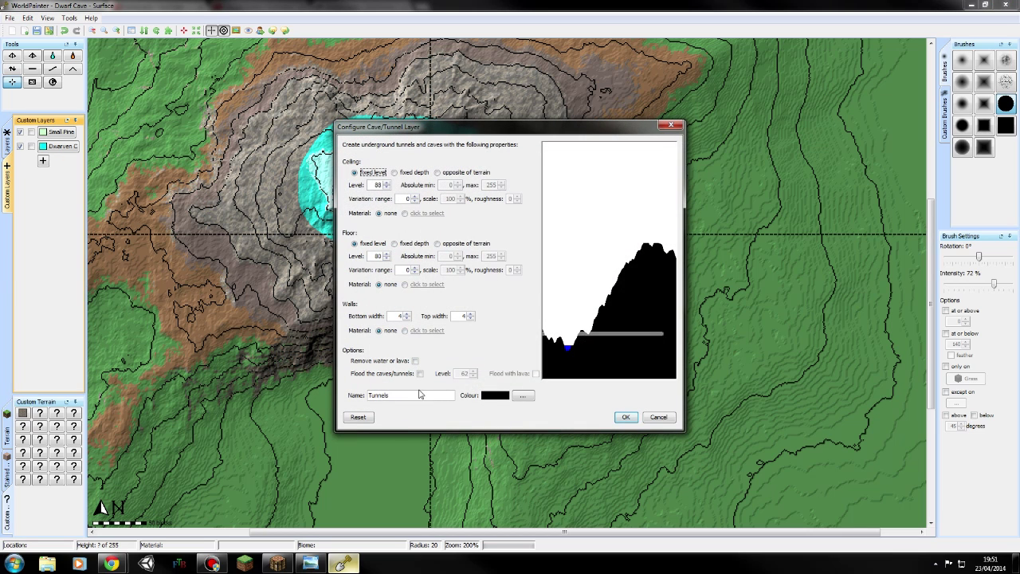
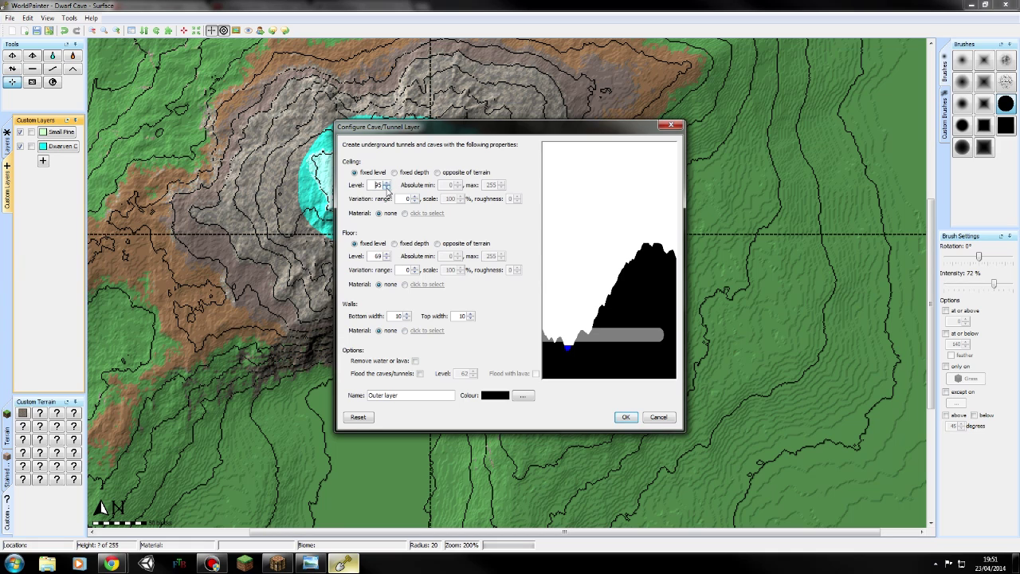
left_click(449, 175)
left_click(361, 173)
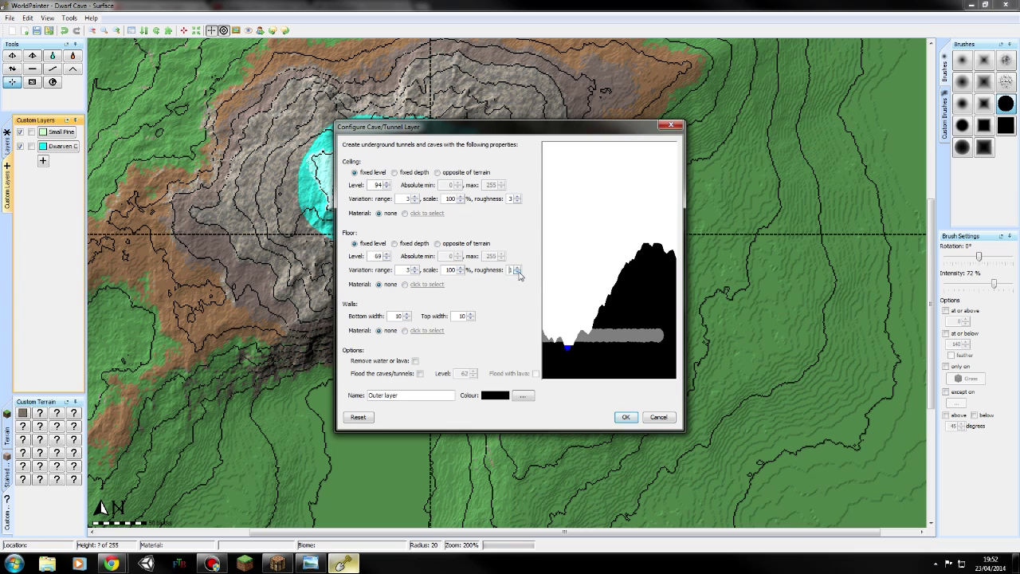
- Set the Outer layer's colour to yellow and finish creating the layer
left_click(404, 214)
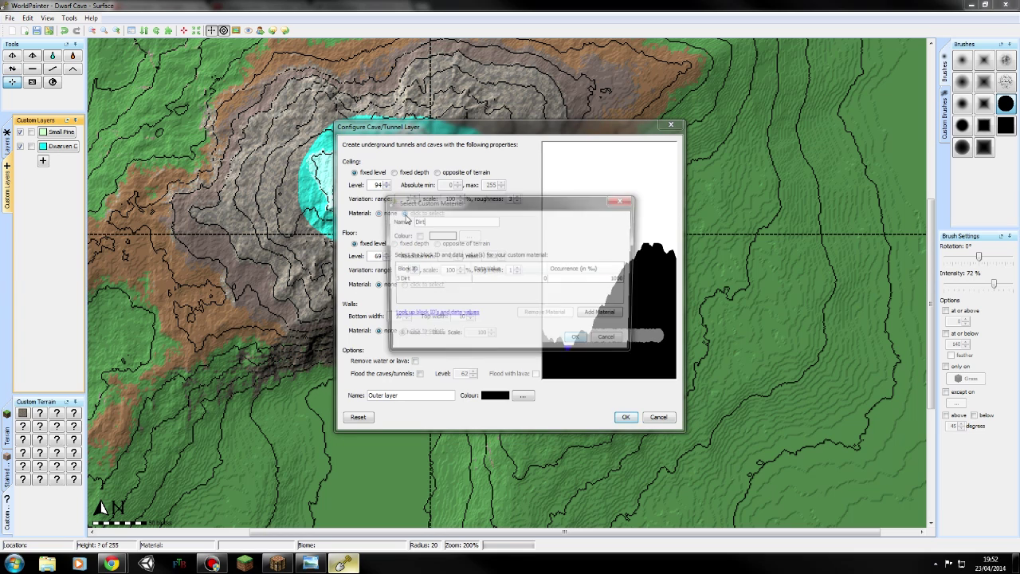
left_click(612, 342)
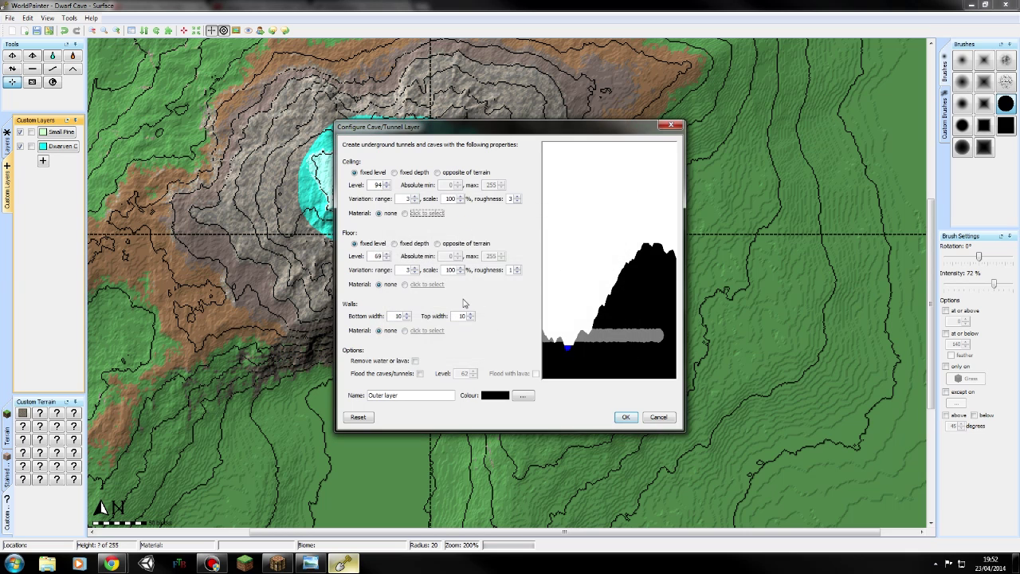
left_click(531, 395)
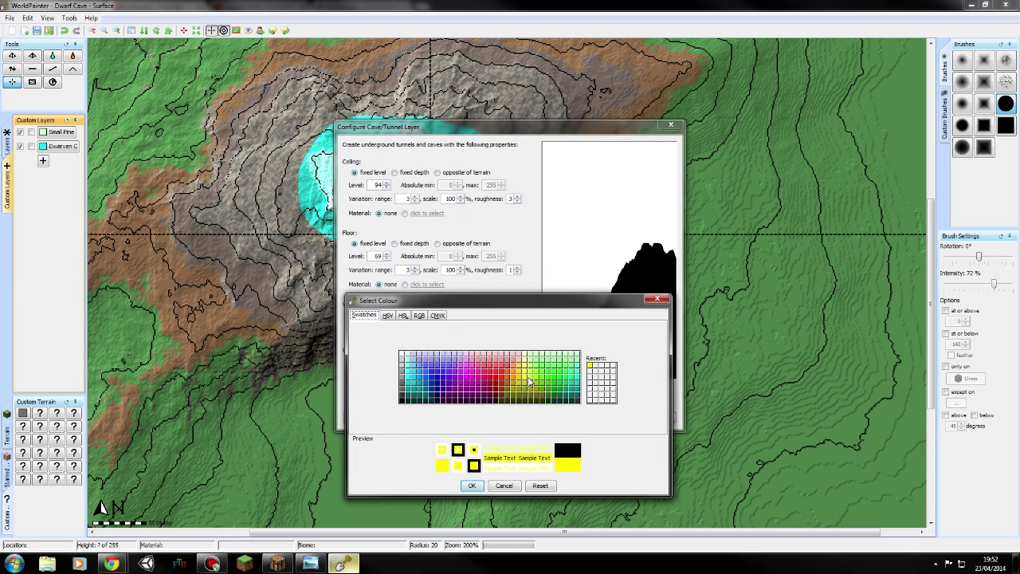
left_click(476, 487)
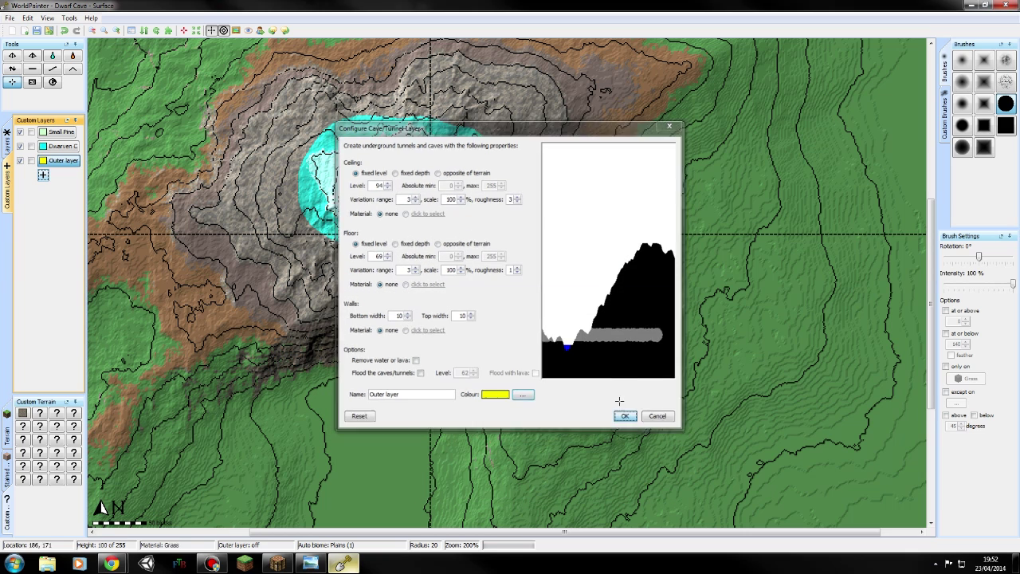
left_click(626, 417)
- Paint the Outer layer over the southern mouth of the entrance tunnel with a brush radius of 26
middle_click_drag(403, 385, 425, 375)
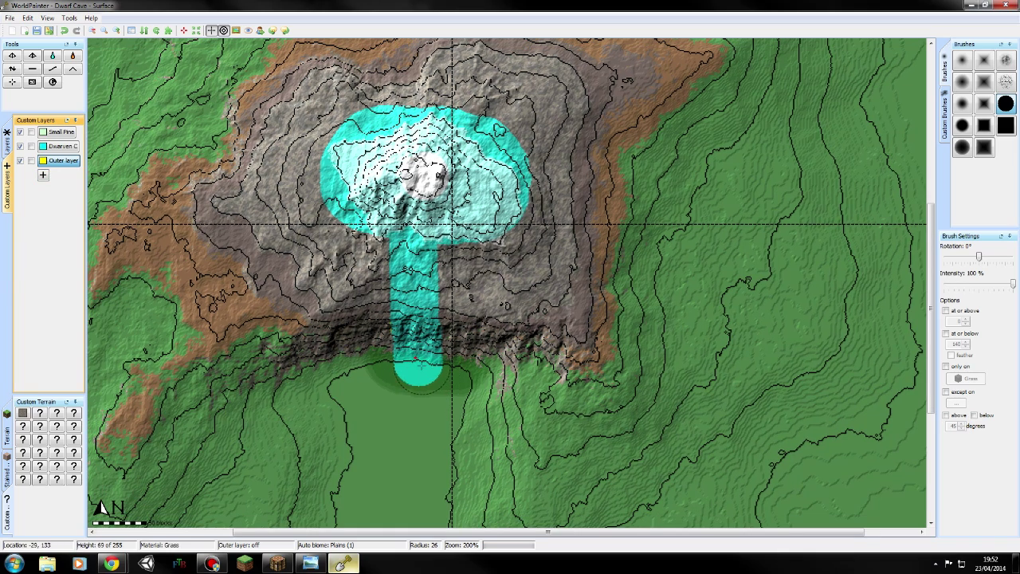
left_click_drag(420, 373, 417, 308)
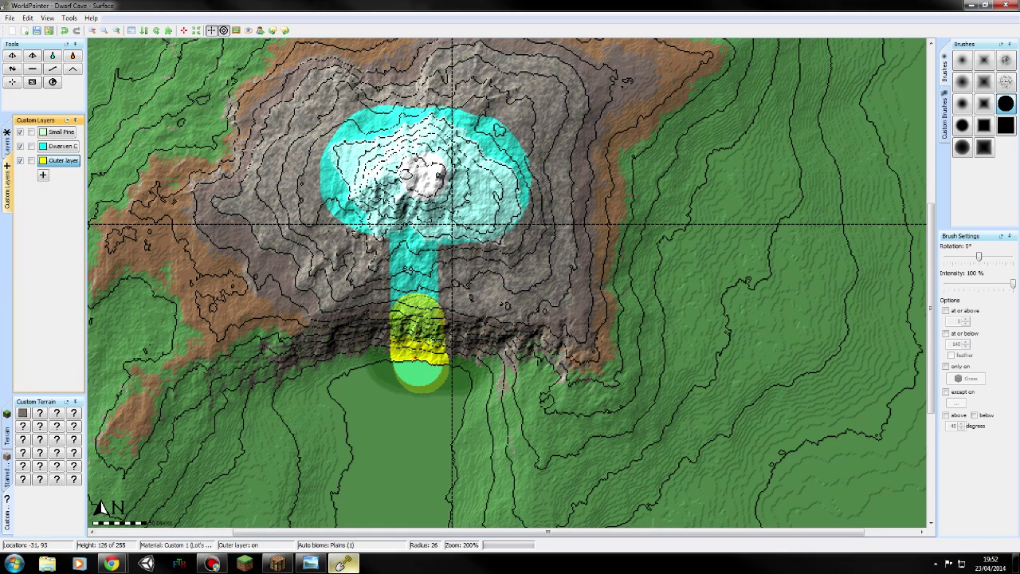
scroll(424, 326, "up", 1)
left_click(114, 30)
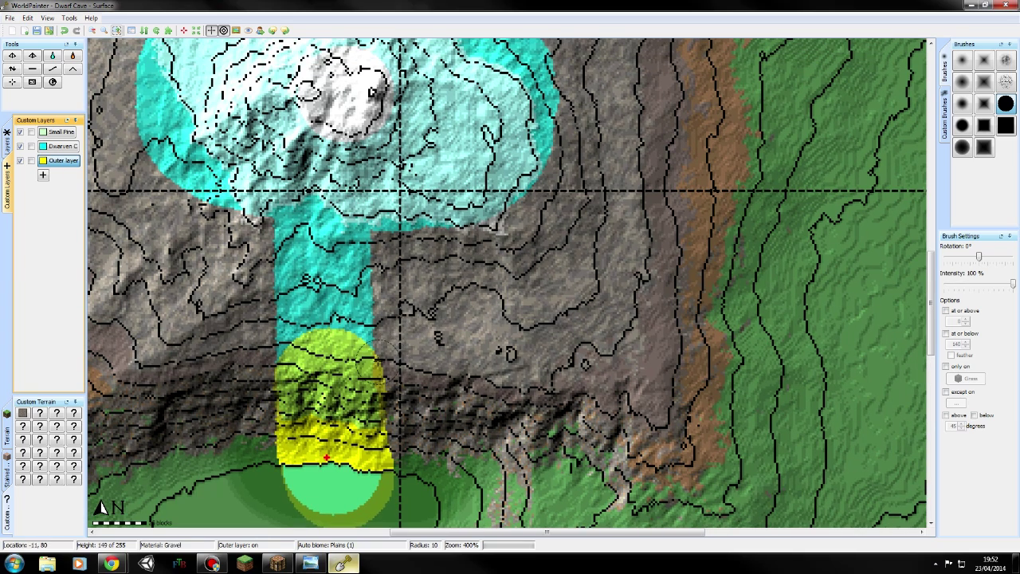
- Paint an Outer layer tunnel diagonally from the entrance to the main cave, link it to the corridor, and continue along the cave's eastern rim
left_click_drag(381, 363, 495, 223)
middle_click_drag(495, 223, 512, 265)
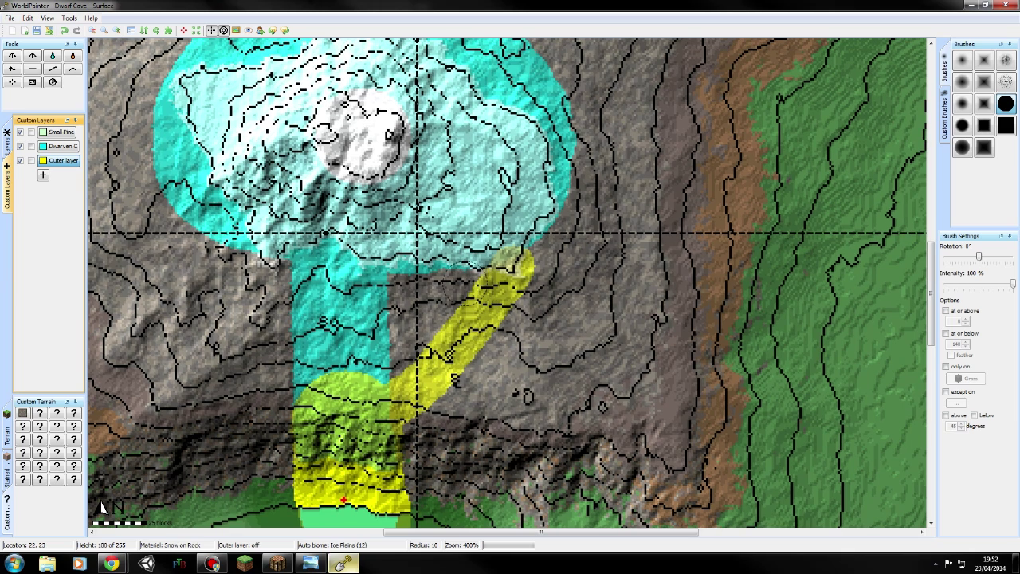
mouse_move(520, 272)
left_mouse_down()
mouse_move(392, 275)
mouse_move(392, 380)
mouse_move(452, 329)
mouse_move(418, 303)
left_mouse_up()
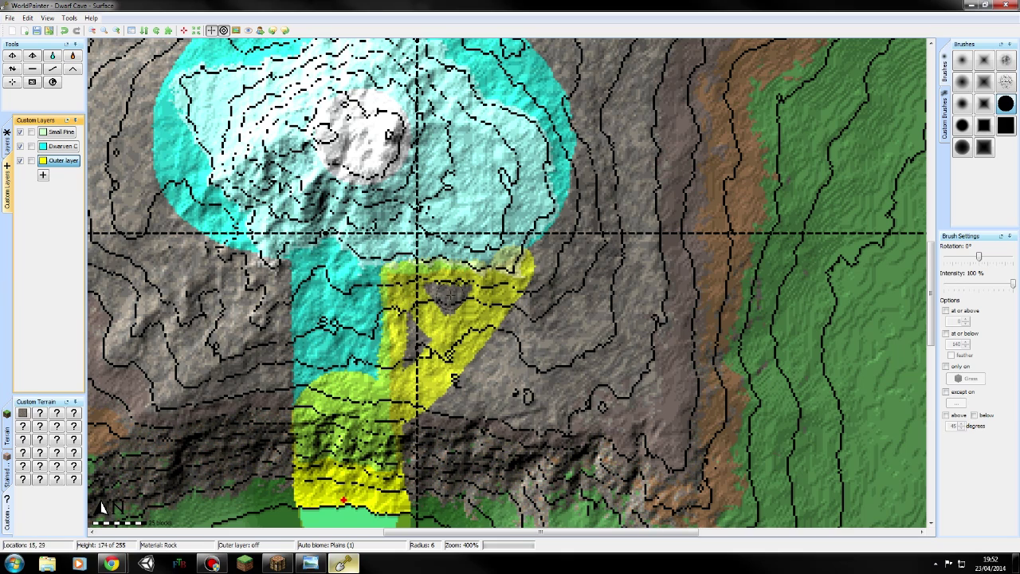
middle_click_drag(472, 321, 430, 405)
mouse_move(482, 339)
left_mouse_down()
mouse_move(519, 305)
mouse_move(542, 237)
mouse_move(542, 202)
mouse_move(522, 160)
left_mouse_up()
left_click_drag(478, 202, 421, 224)
scroll(459, 220, "down", 5)
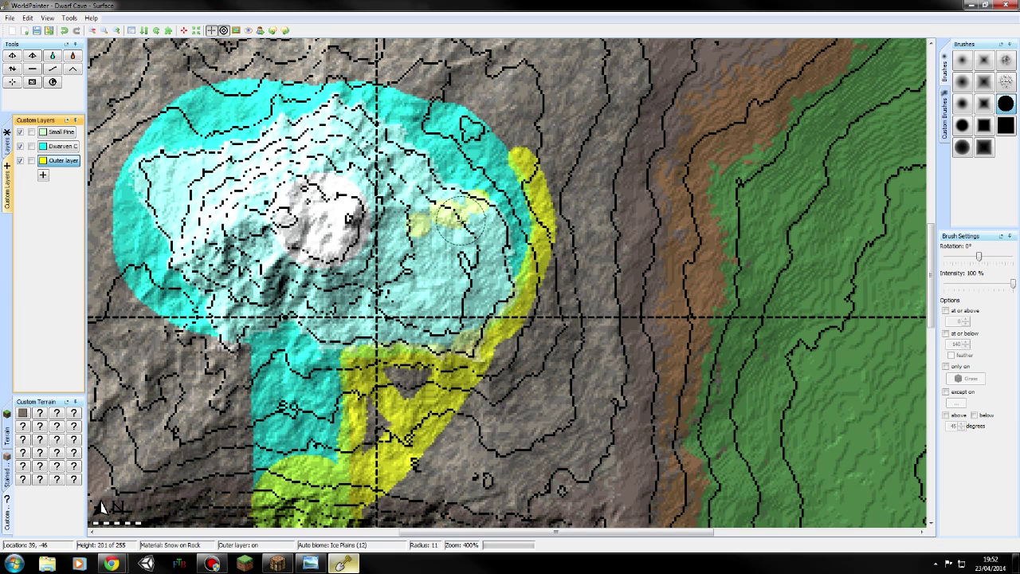
mouse_move(450, 216)
right_mouse_down()
mouse_move(423, 224)
mouse_move(486, 197)
right_mouse_up()
- Extend the Outer layer tunnel around the main cave's northern rim to its northwest edge with a brush radius of 8
middle_click_drag(537, 174, 587, 302)
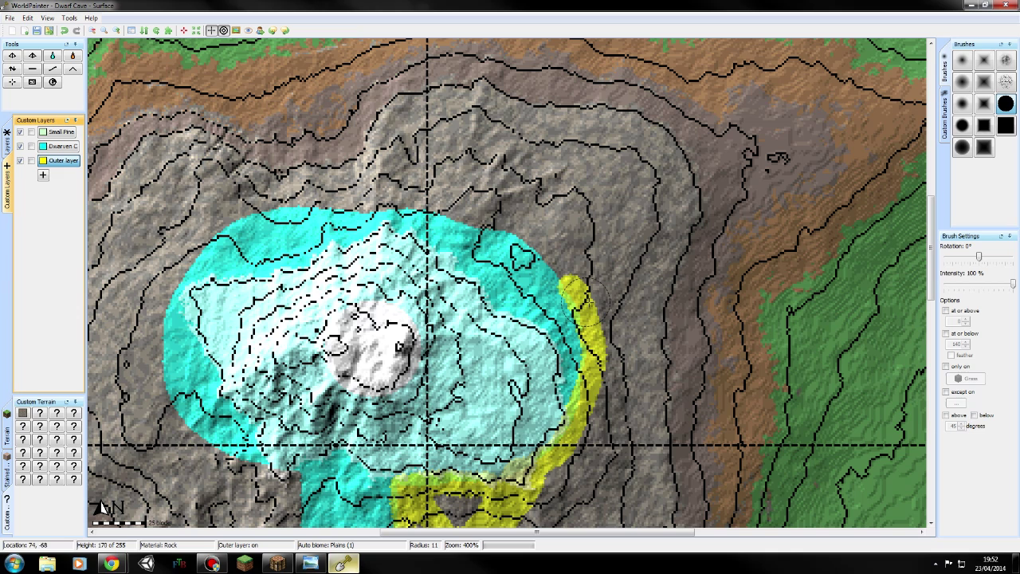
scroll(582, 303, "up", 3)
mouse_move(574, 295)
left_mouse_down()
mouse_move(569, 275)
mouse_move(512, 228)
mouse_move(410, 206)
mouse_move(259, 213)
mouse_move(226, 228)
mouse_move(192, 266)
left_mouse_up()
middle_click_drag(318, 236, 561, 246)
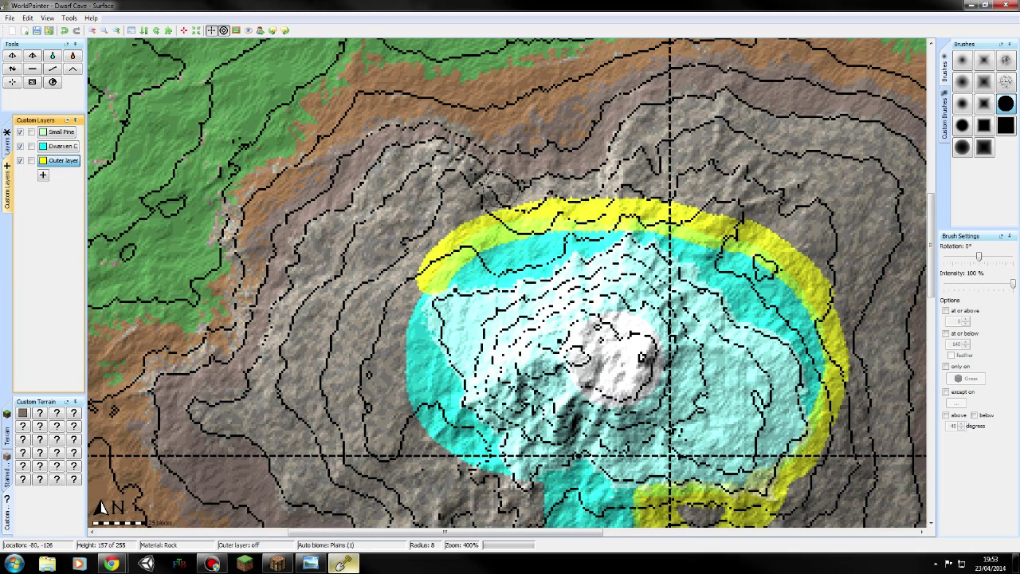
- Continue the Outer layer tunnel down the cave's western rim and along the corridor's west side to the entrance
middle_click_drag(502, 255, 492, 195)
mouse_move(431, 211)
left_mouse_down()
mouse_move(390, 312)
mouse_move(427, 372)
mouse_move(517, 419)
left_mouse_up()
middle_click_drag(546, 424, 505, 267)
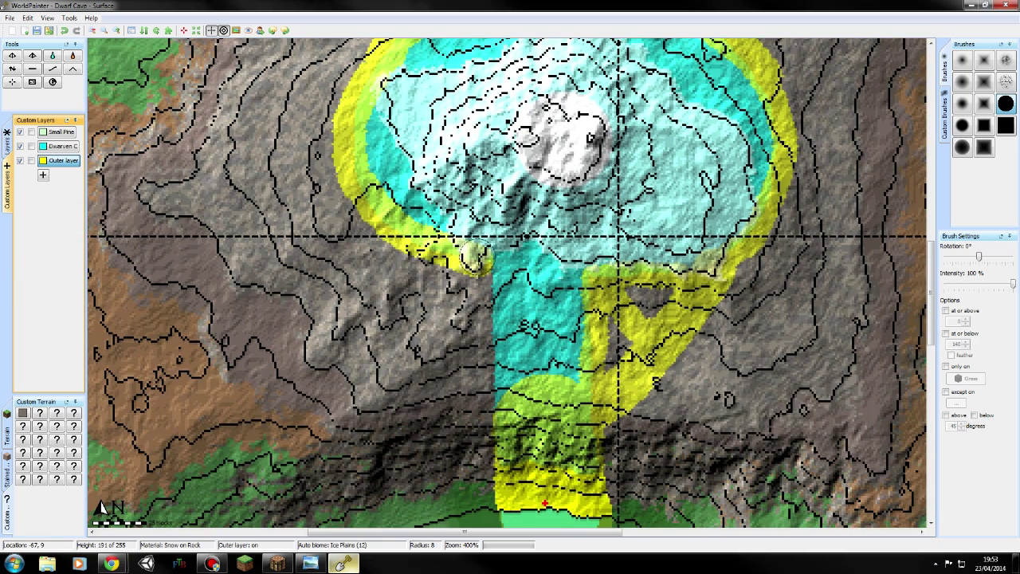
left_click_drag(475, 257, 502, 408)
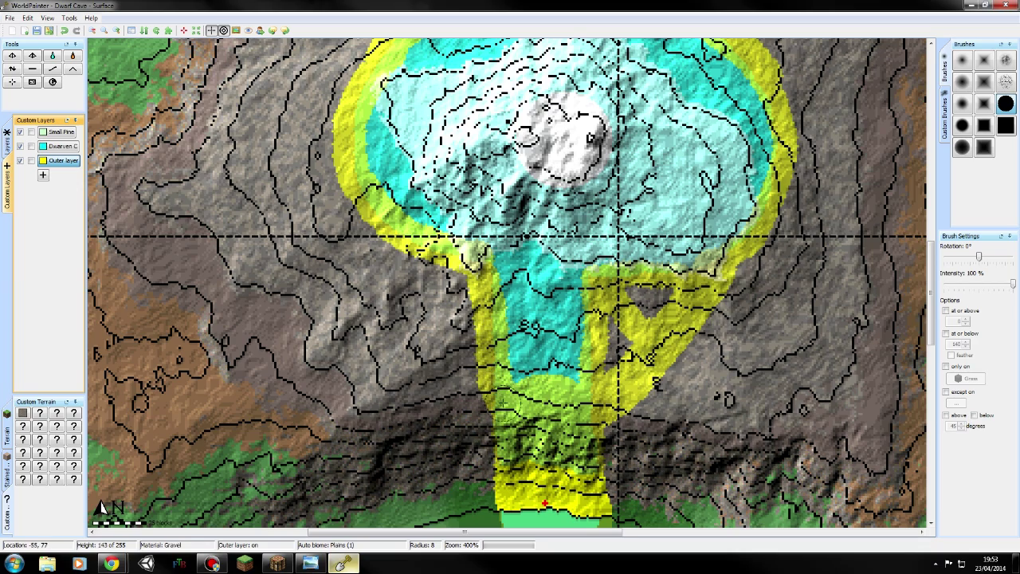
- Erase the Outer layer along the cave's western edge and repaint it as a wider loop farther west, using brush radius 9
middle_click_drag(647, 251, 644, 368)
scroll(315, 279, "down", 10)
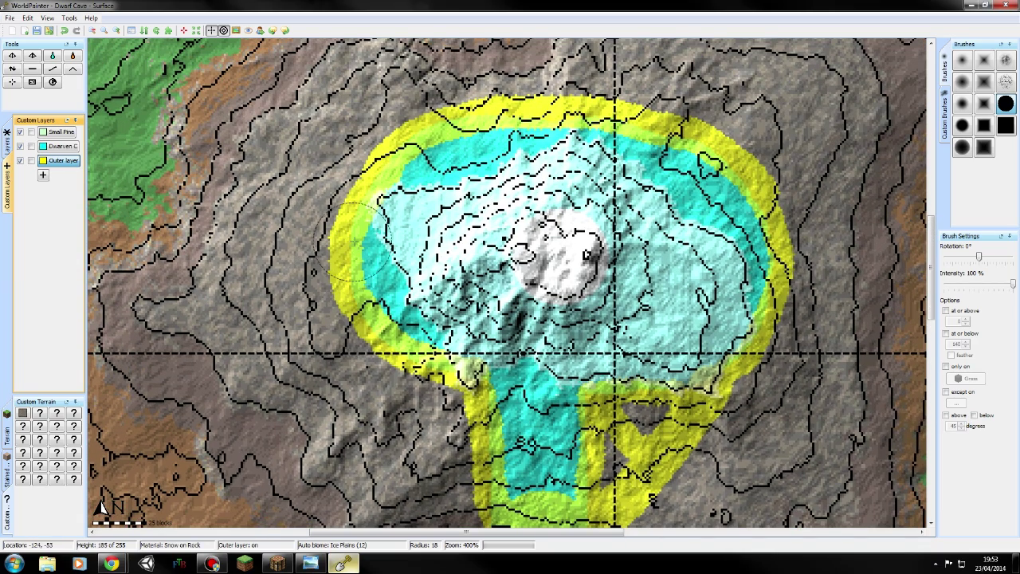
mouse_move(355, 242)
right_mouse_down()
mouse_move(380, 160)
mouse_move(355, 263)
mouse_move(359, 343)
mouse_move(393, 374)
right_mouse_up()
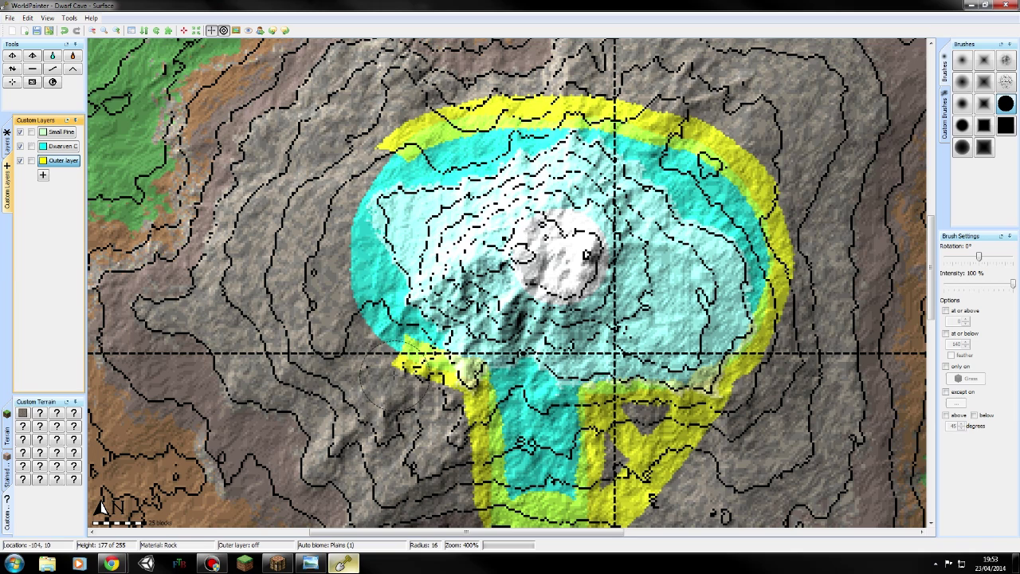
scroll(388, 371, "up", 4)
mouse_move(404, 357)
left_mouse_down()
mouse_move(314, 333)
mouse_move(306, 270)
mouse_move(328, 167)
mouse_move(406, 132)
left_mouse_up()
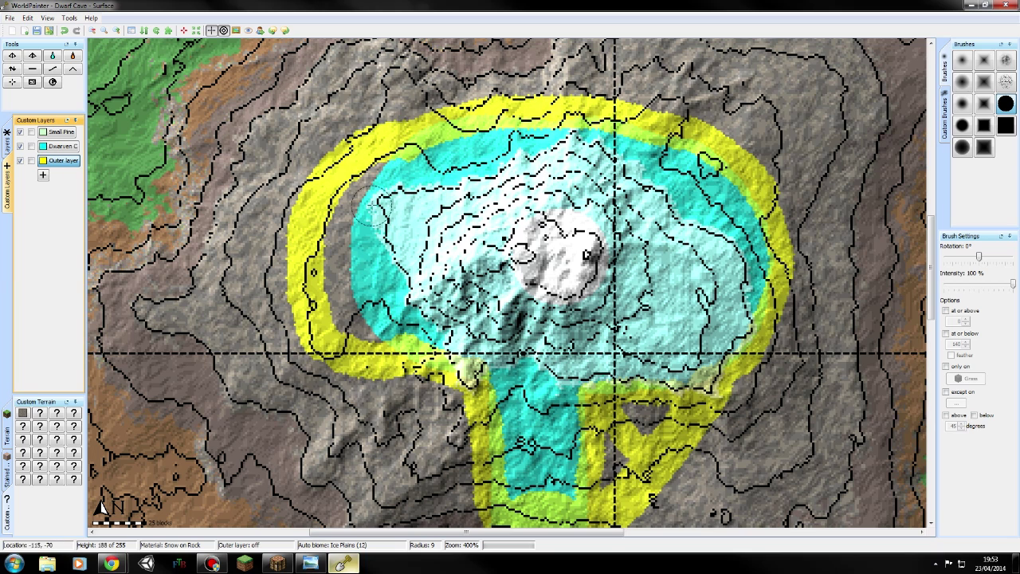
mouse_move(369, 205)
left_mouse_down()
mouse_move(347, 203)
mouse_move(368, 225)
left_mouse_up()
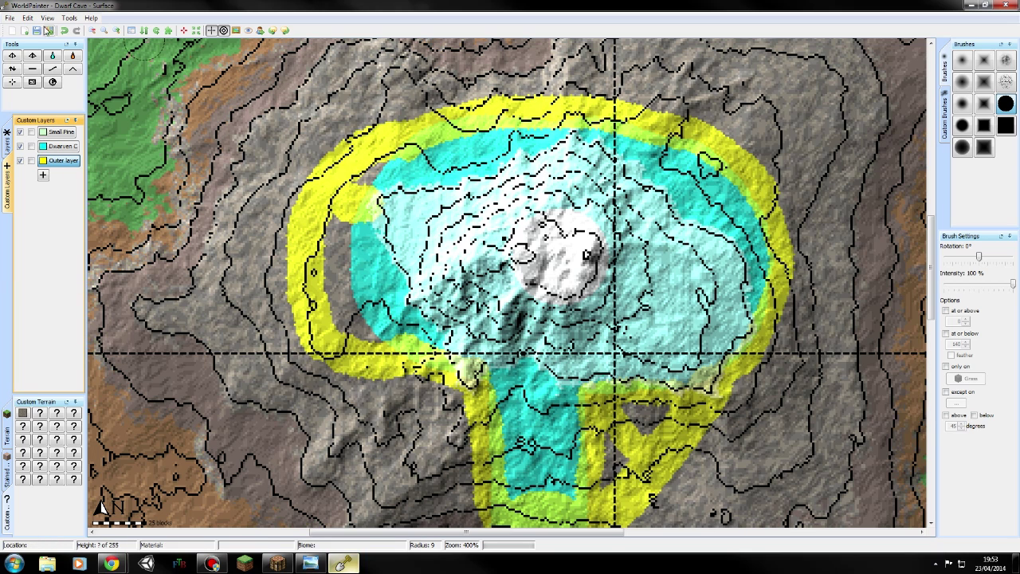
left_click(27, 17)
left_click(39, 32)
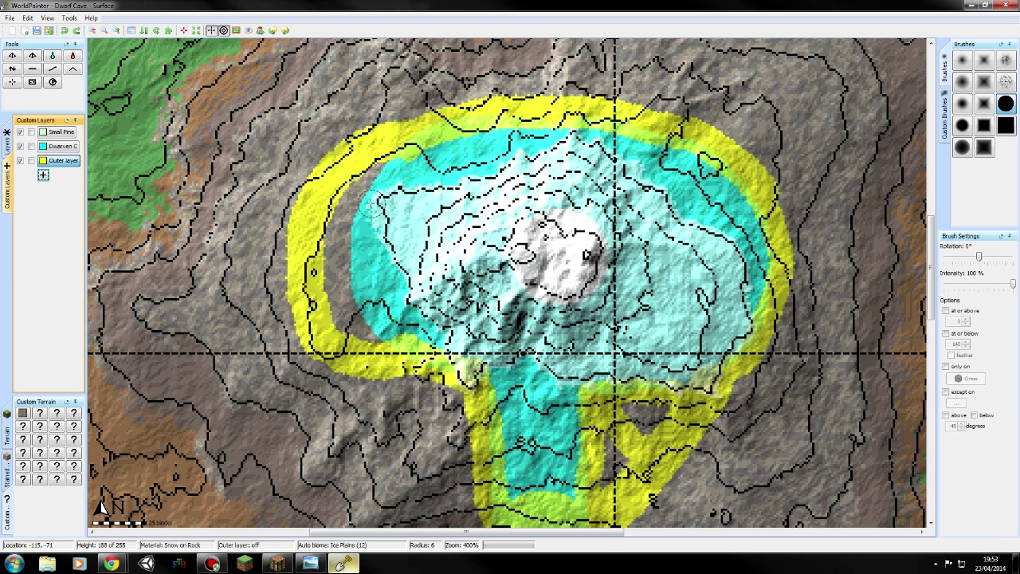
- Paint three short Outer layer passages linking the western loop to the main cave with a brush radius of 6
left_click_drag(373, 206, 344, 201)
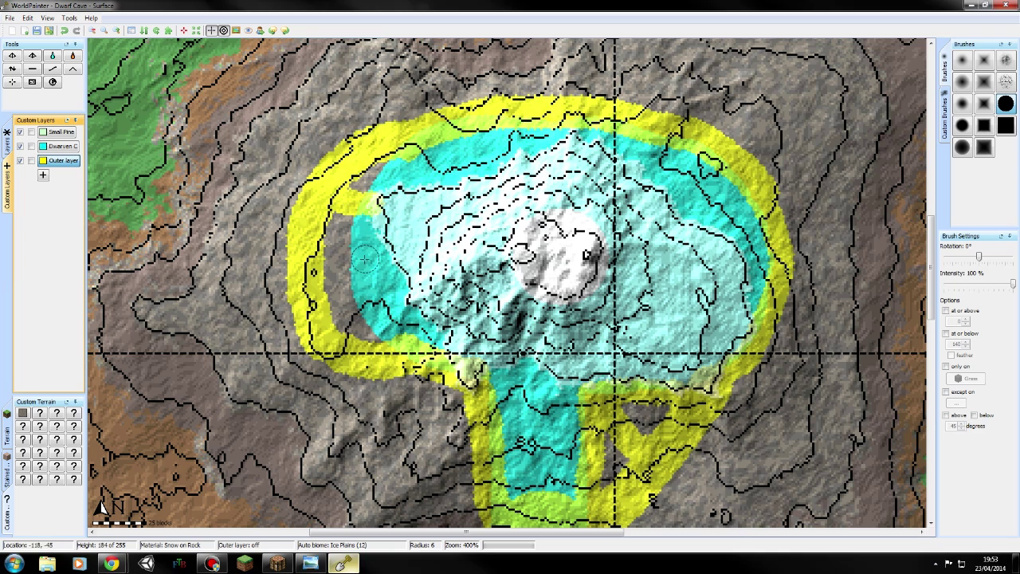
left_click_drag(365, 259, 319, 257)
left_click_drag(384, 306, 317, 309)
left_click(9, 18)
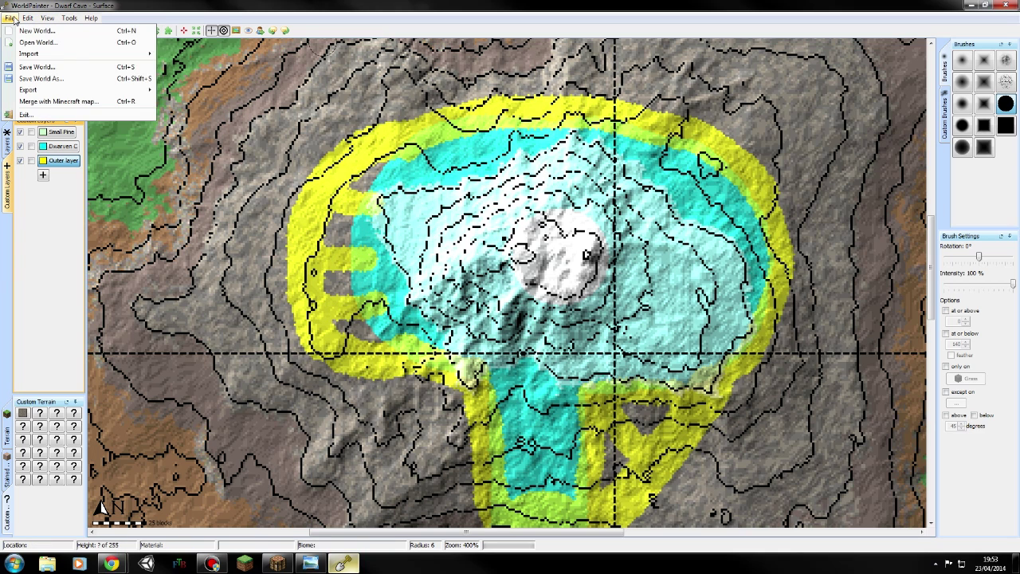
middle_click_drag(511, 445, 446, 229)
scroll(446, 229, "down", 2)
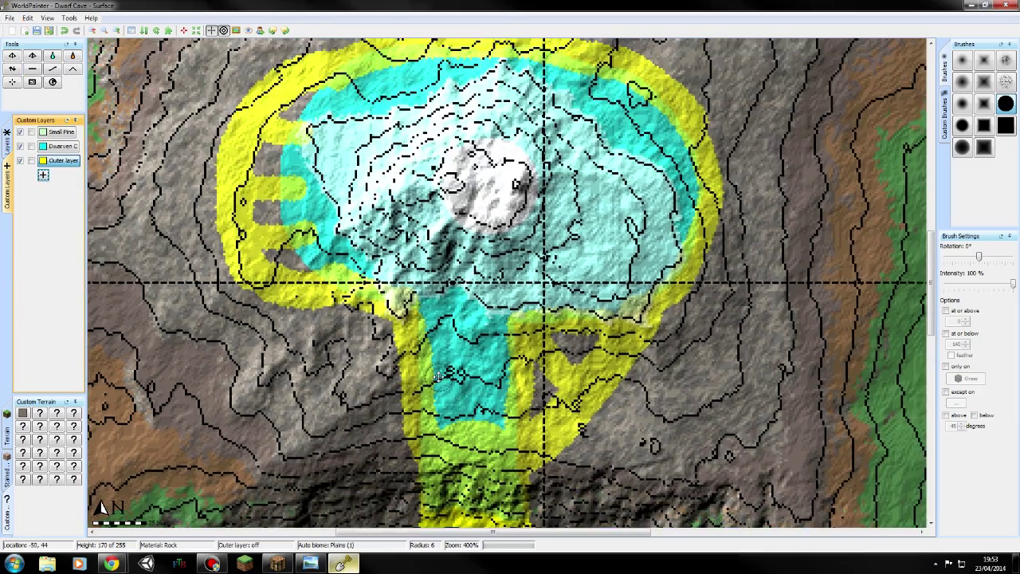
scroll(478, 207, "up", 2)
middle_click_drag(533, 227, 505, 357)
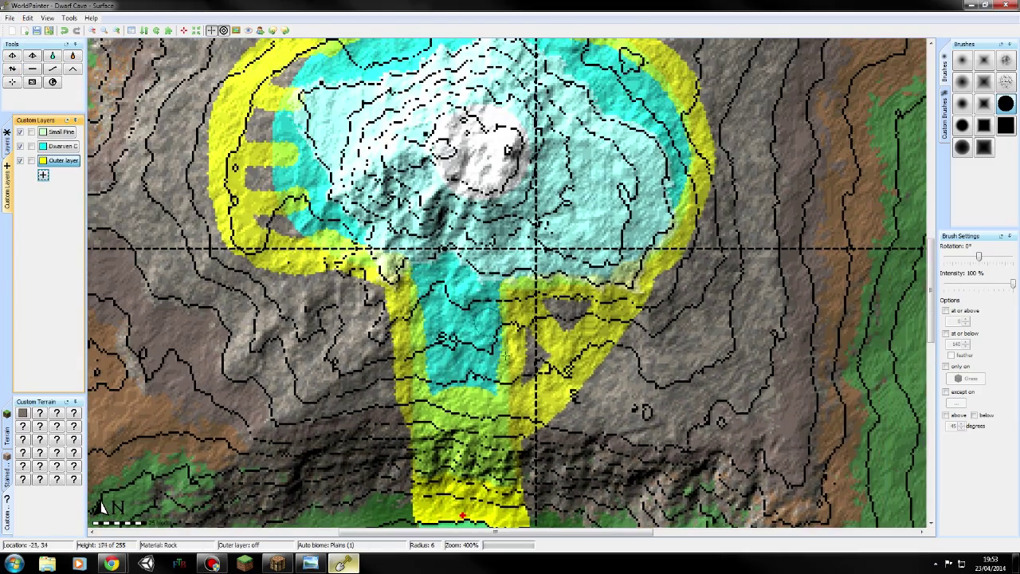
middle_click_drag(701, 133, 638, 303)
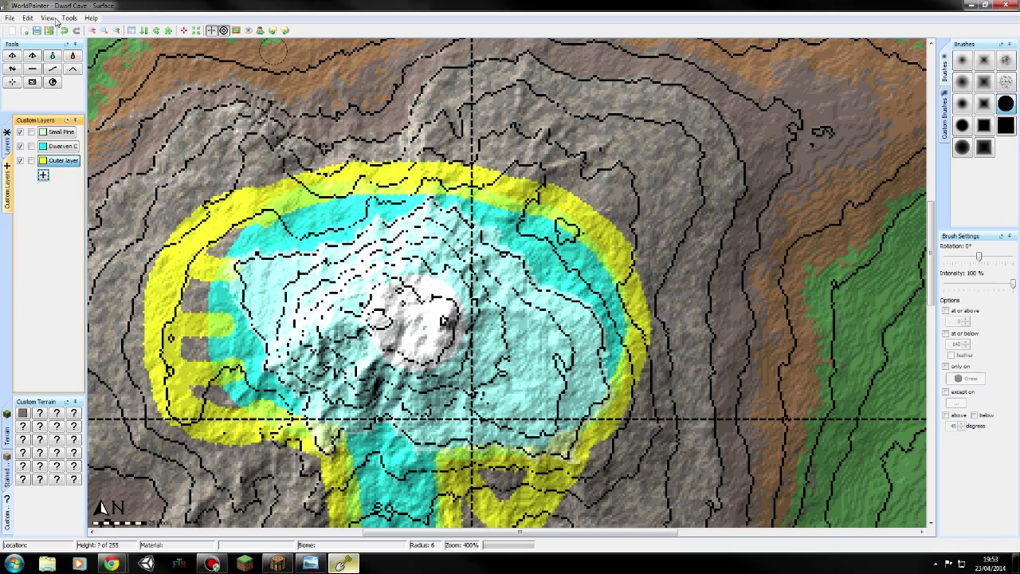
- Export the Dwarf Cave world as a new Minecraft map
left_click(11, 17)
mouse_move(70, 91)
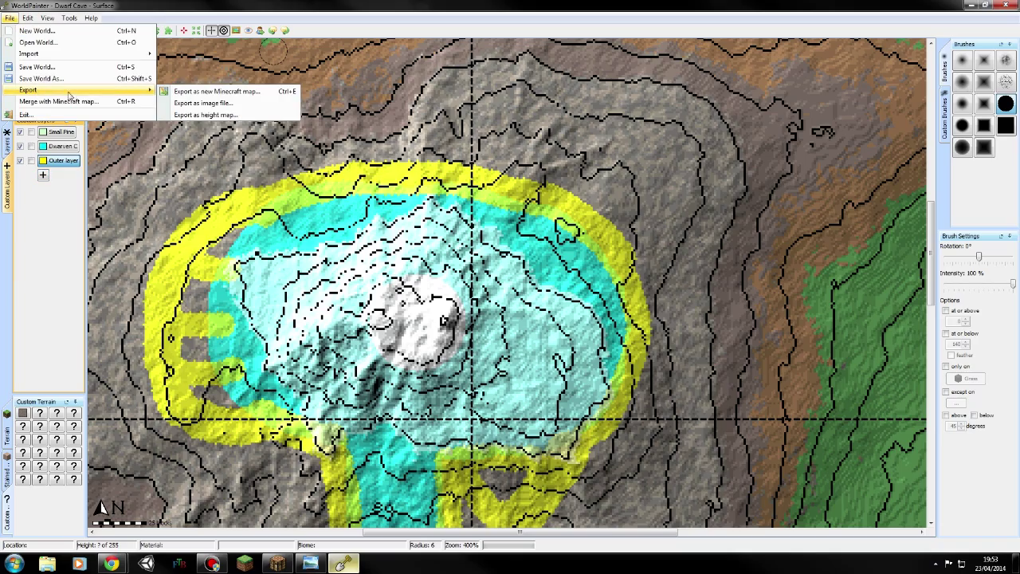
left_click(217, 90)
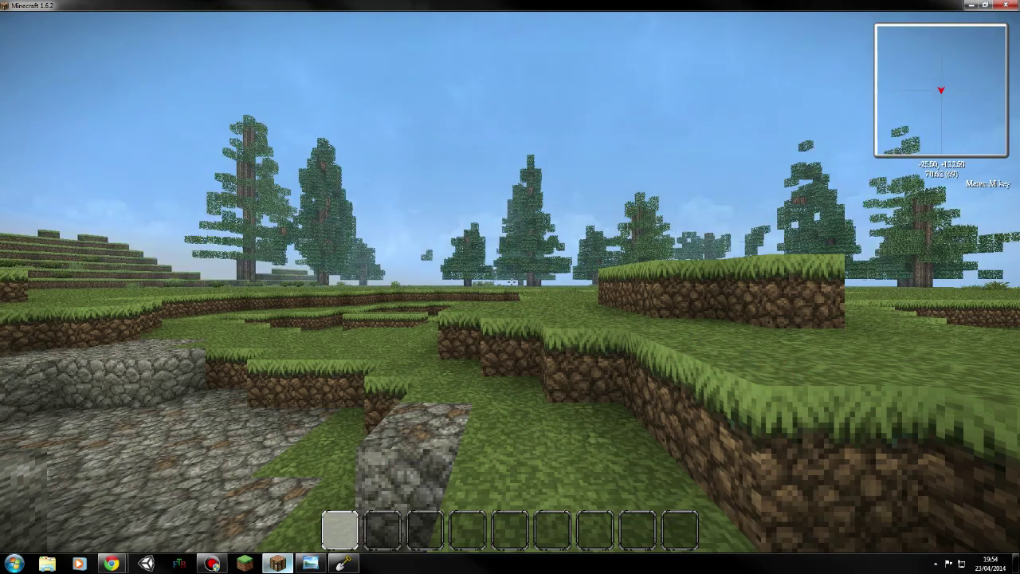
- Switch to Minecraft and fly back over the grass until the whole mountain entrance is in view
key("w")
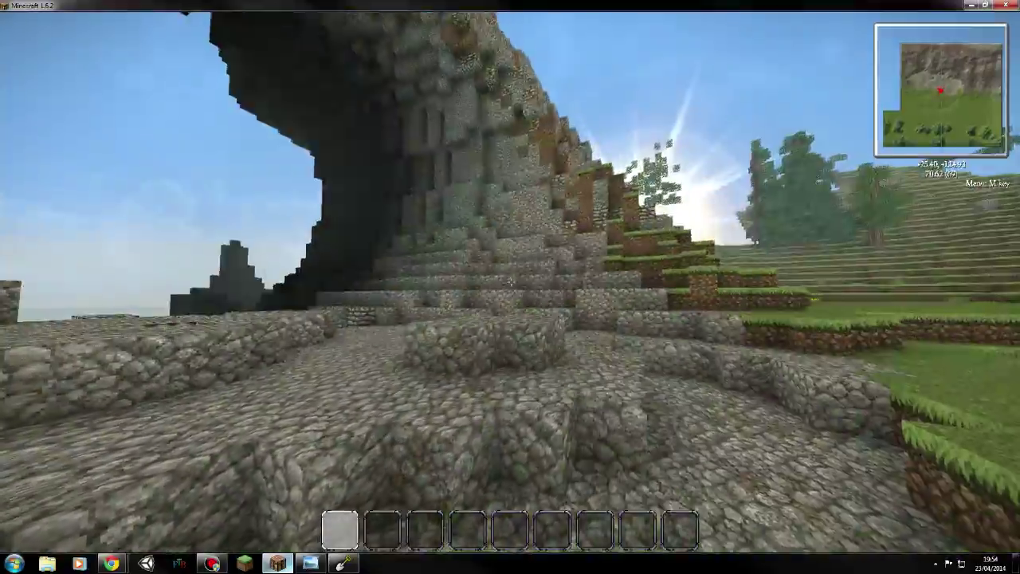
key("w")
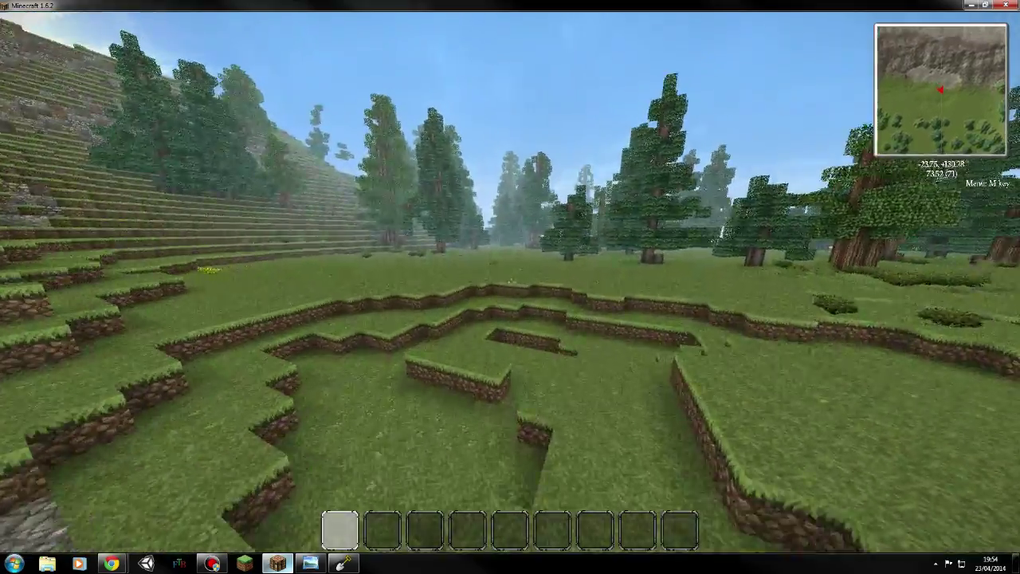
key("s")
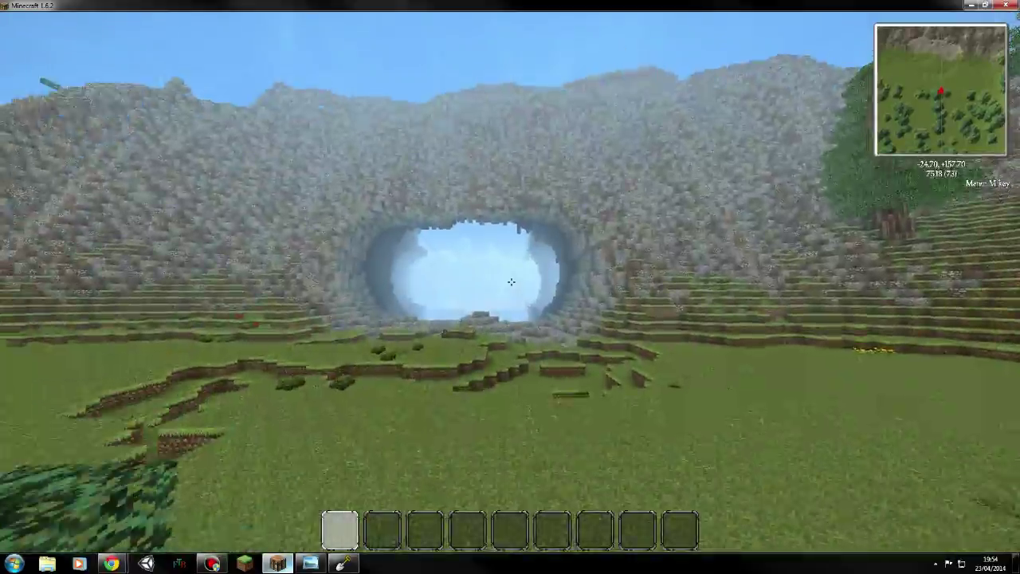
- Fly through the mountain entrance into the tunnel and inspect the side tunnel openings in its walls
key("w")
key("w")
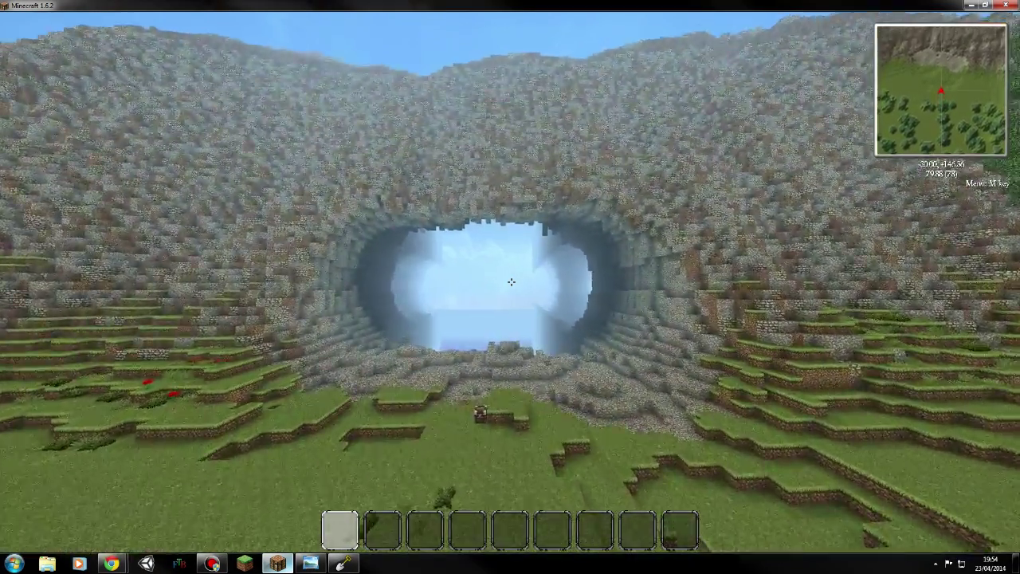
key("w")
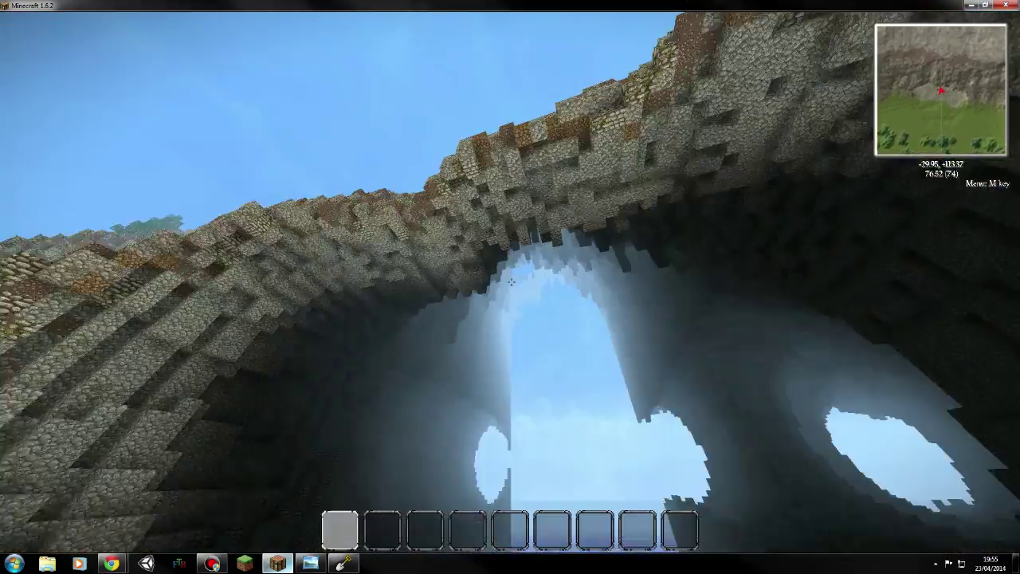
key("w")
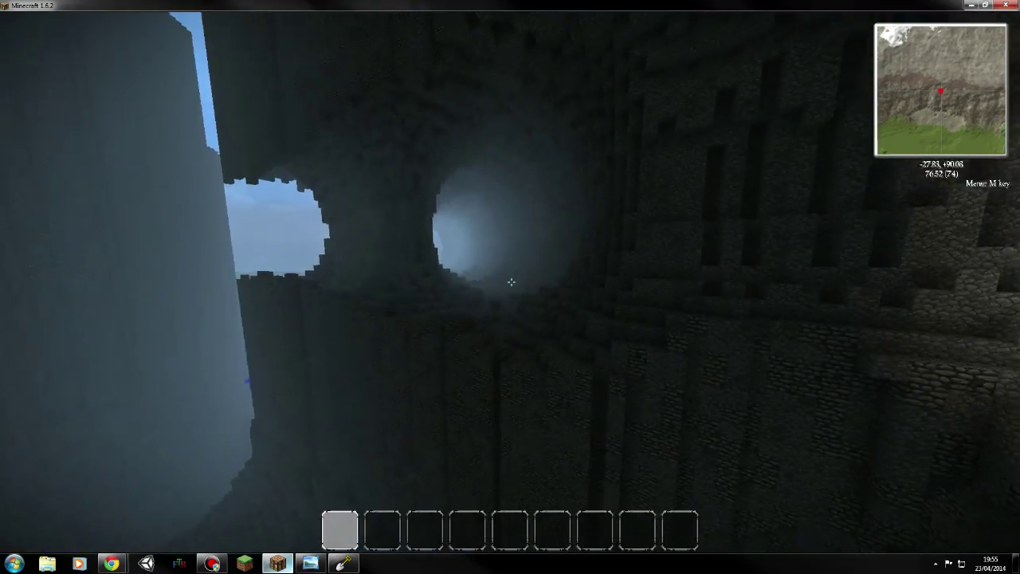
- Enter the dark stone tunnel from the cliffside and travel through it to the opening onto the huge cavern
key("w")
key("w")
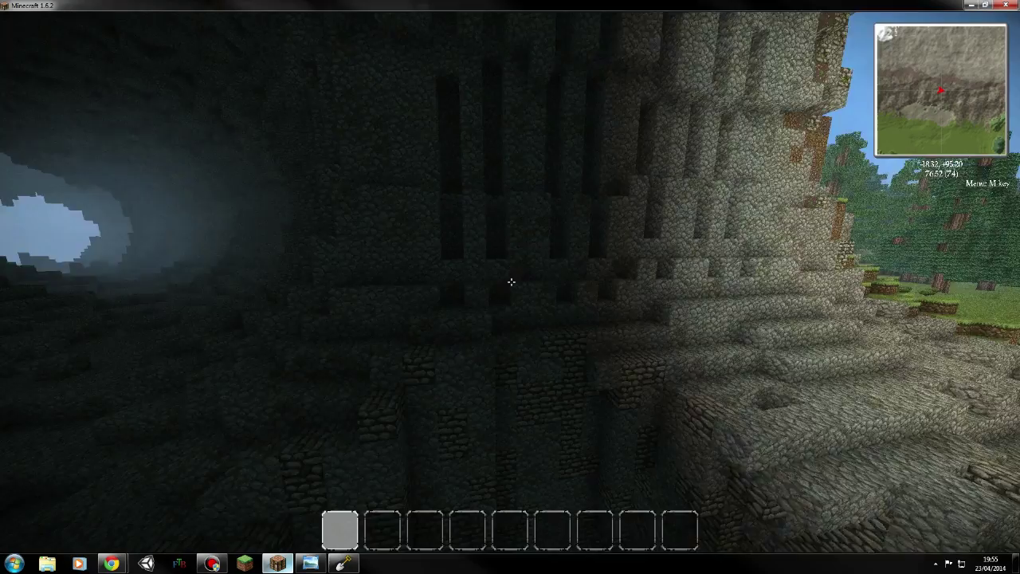
key("w")
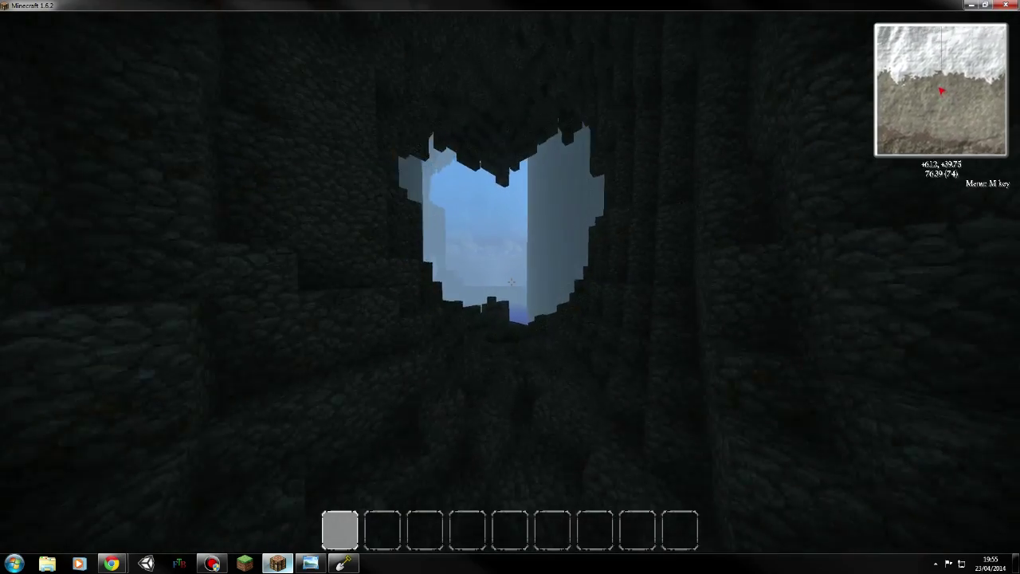
key("w")
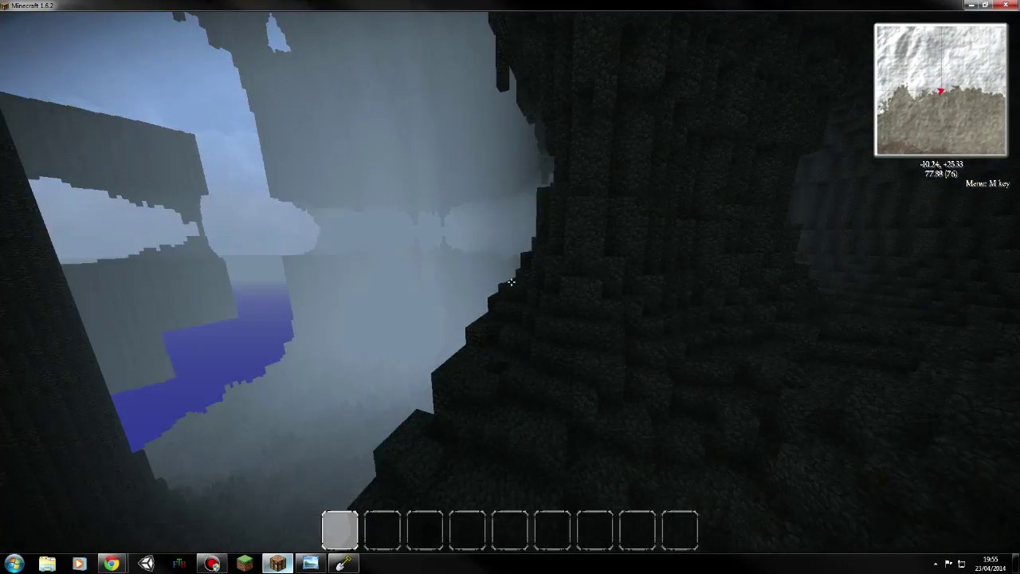
- Fly around the cavern's outer wall past the thin stone columns to examine the hollowed ledge
key("w")
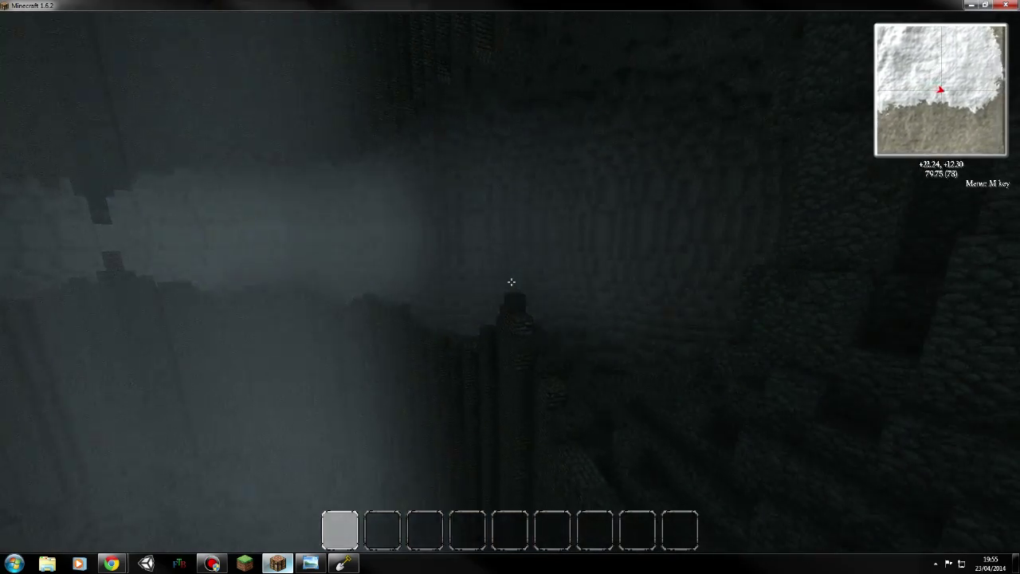
key("w")
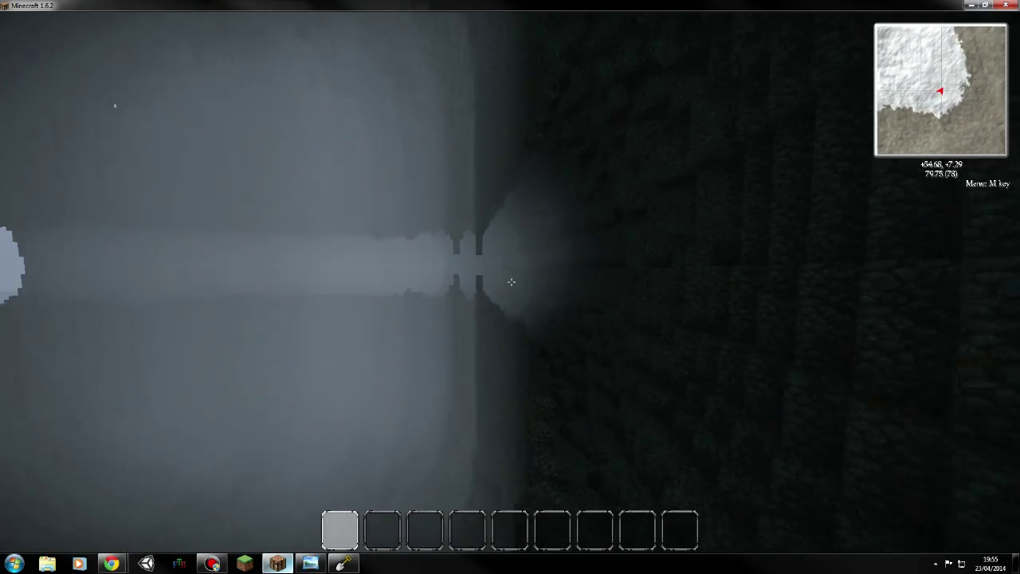
key("w")
key("w")
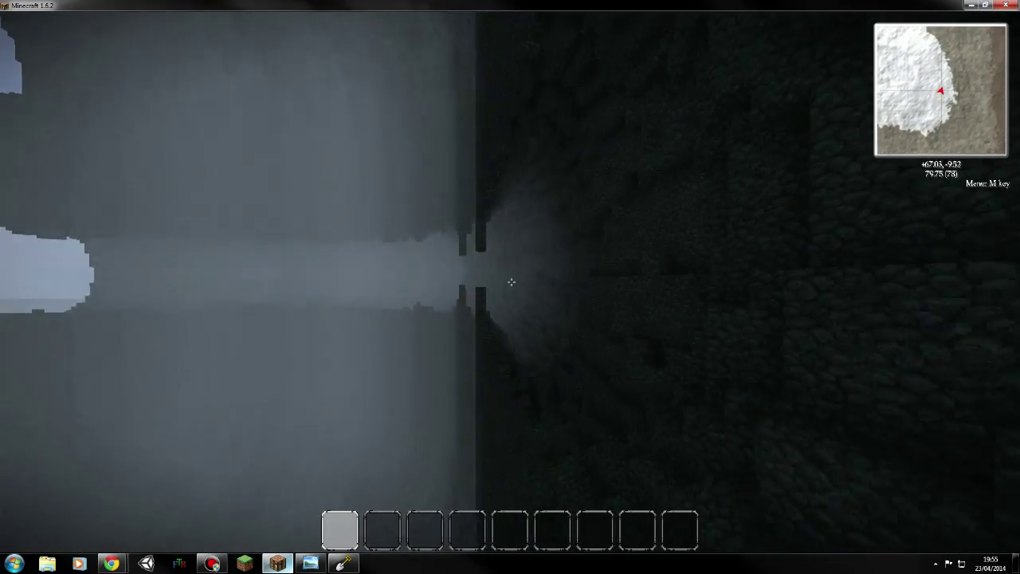
key("w")
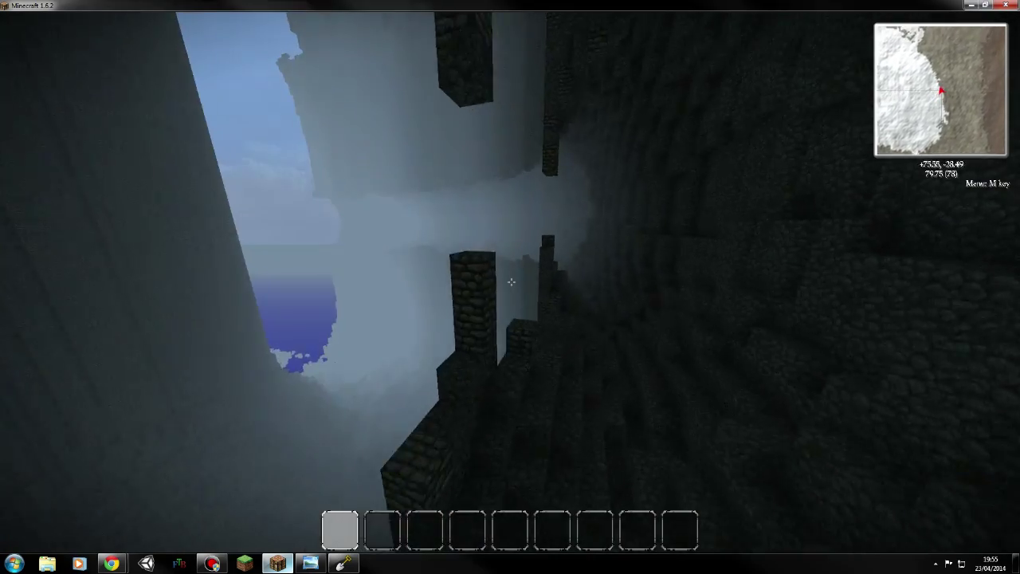
key("w")
key("a")
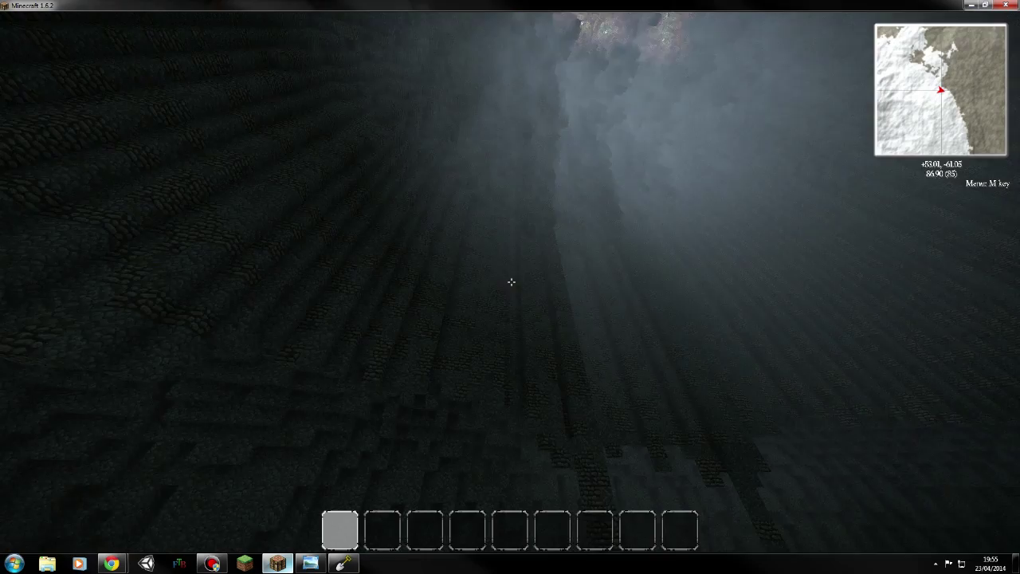
- Explore the dark recess beyond the columns and drop down onto its stone ledge at the cavern's edge
key("w")
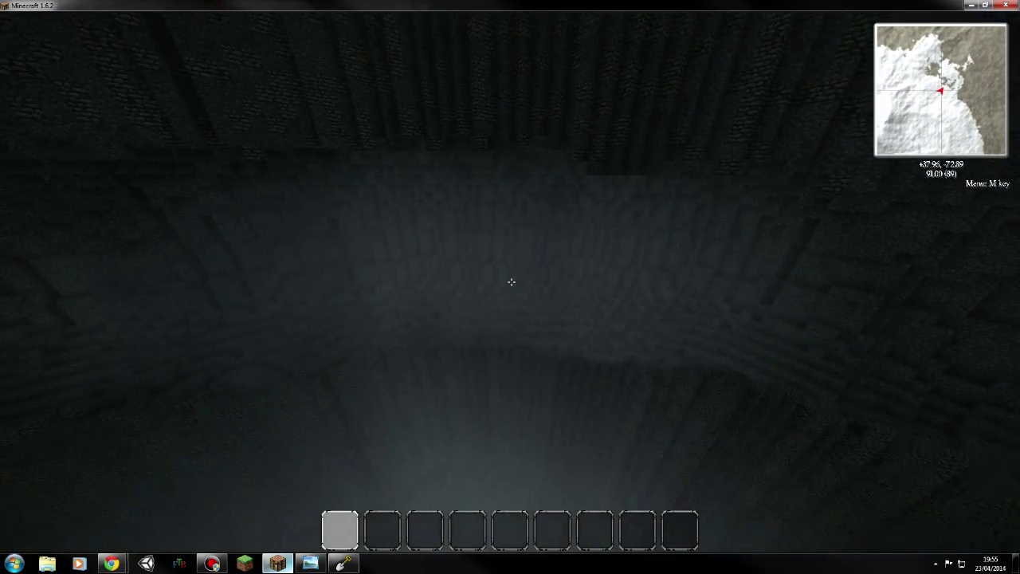
key("w")
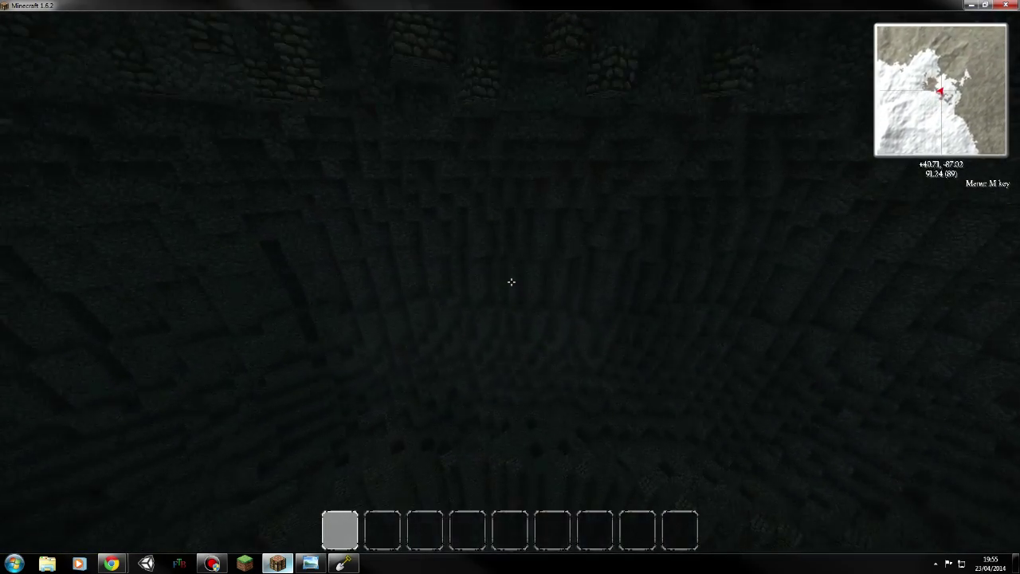
key("w")
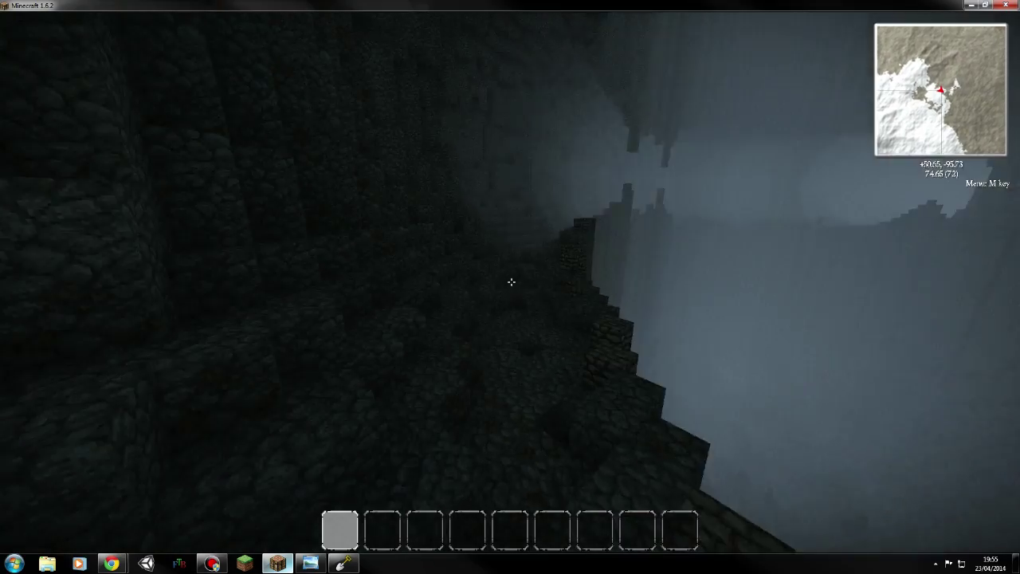
key("w")
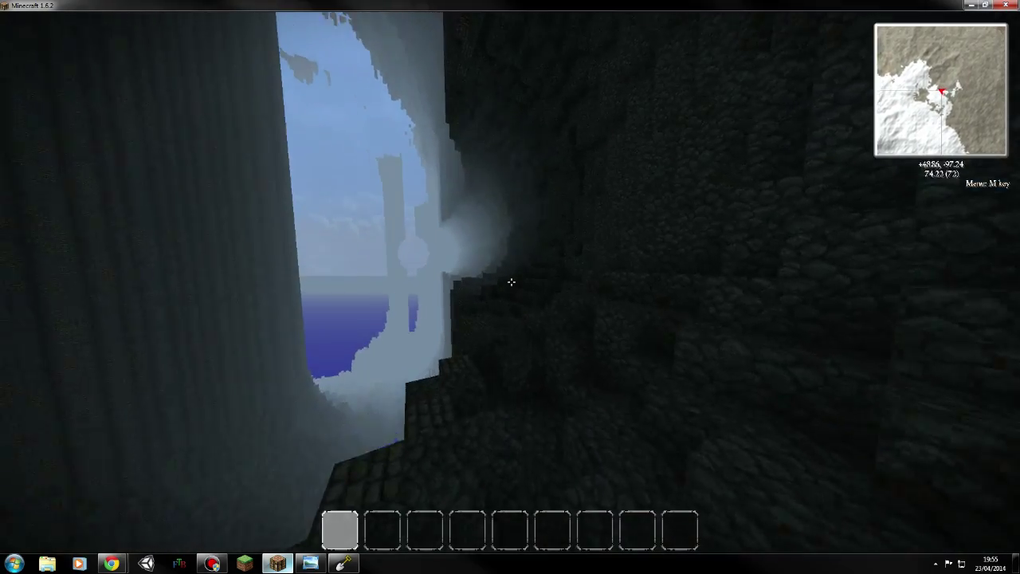
- Fly past the massive stone pillar and along the cavern wall to the round side tunnel entrance
key("w")
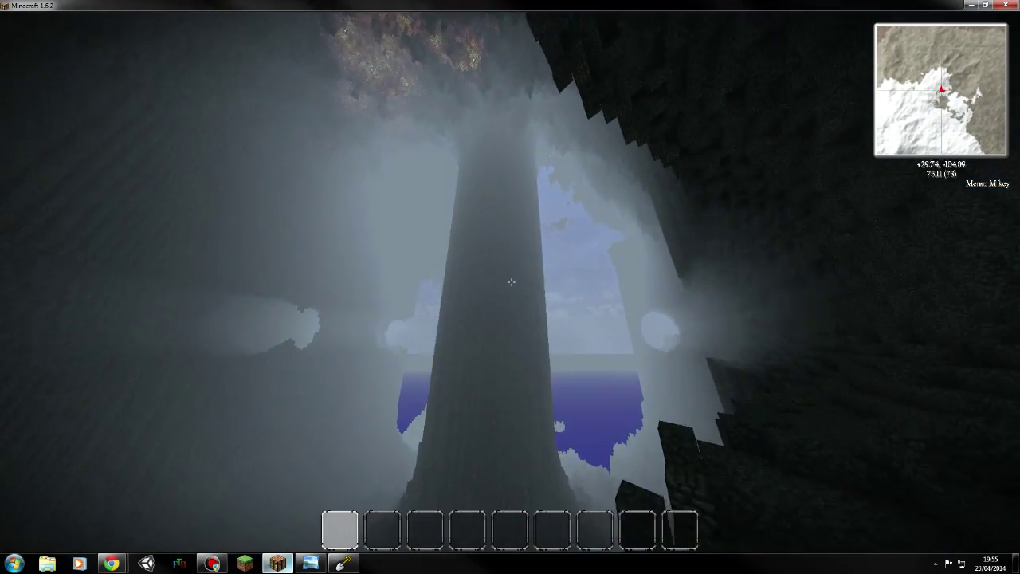
key("w")
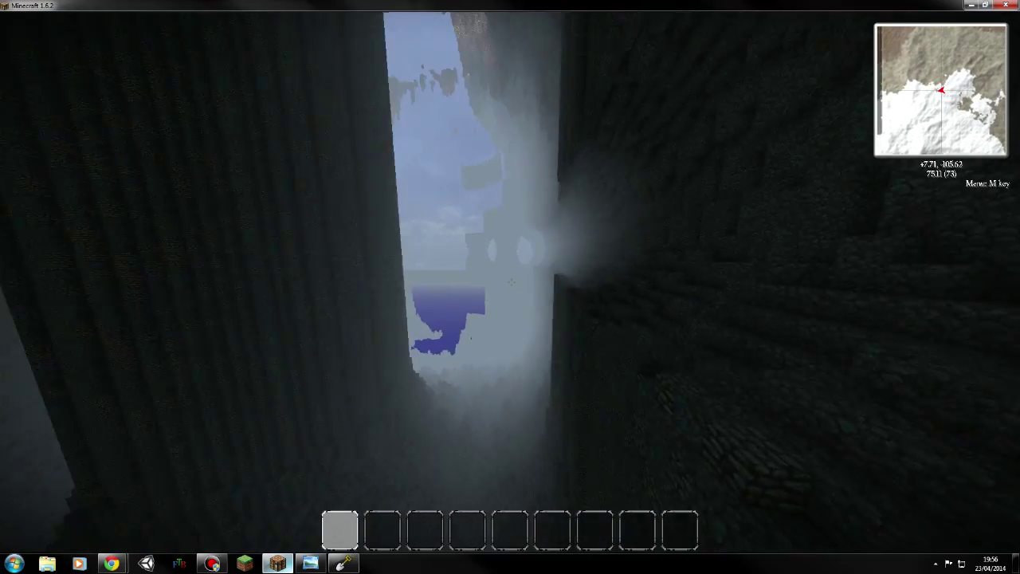
key("w")
key("w")
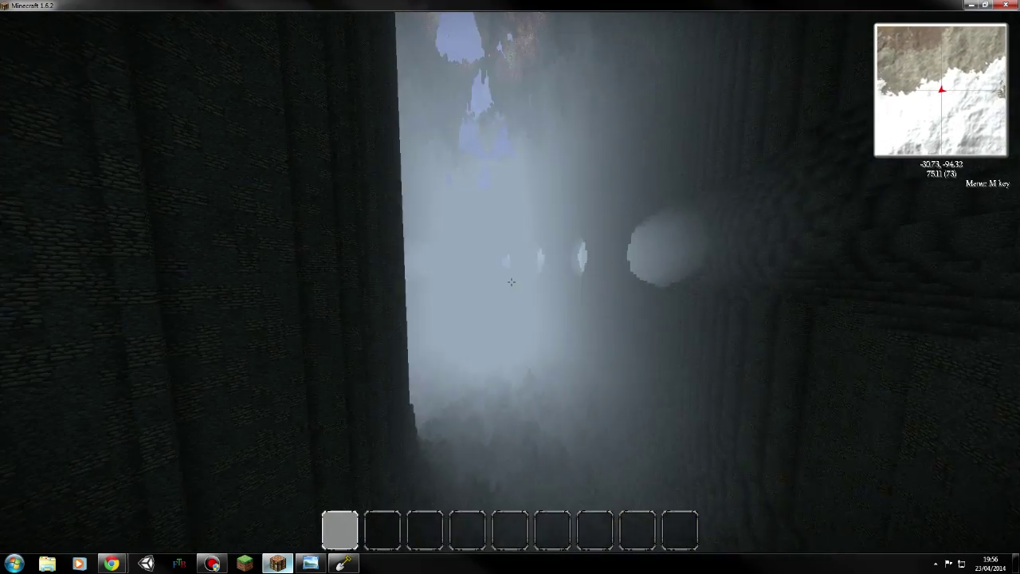
key("w")
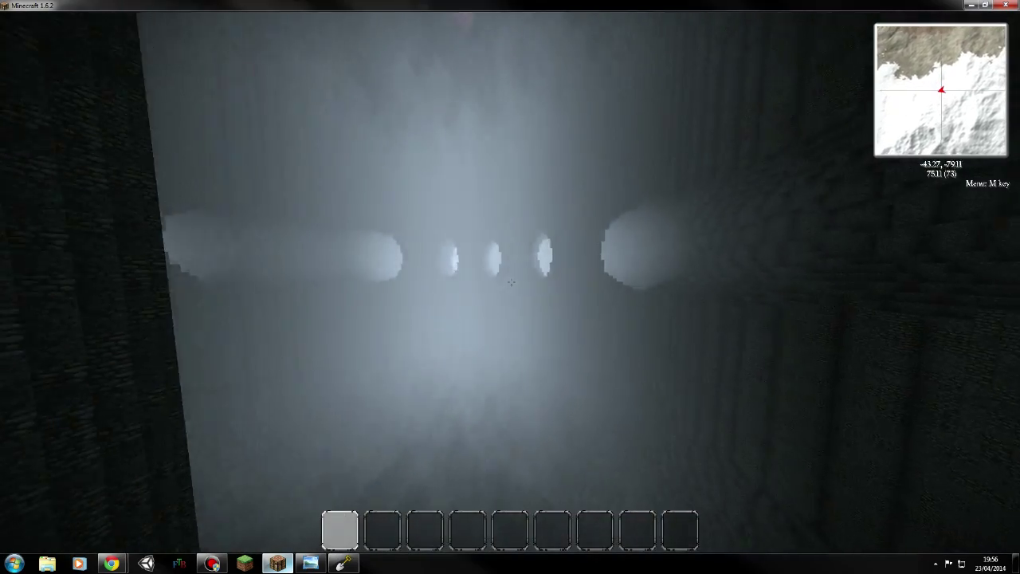
key("w")
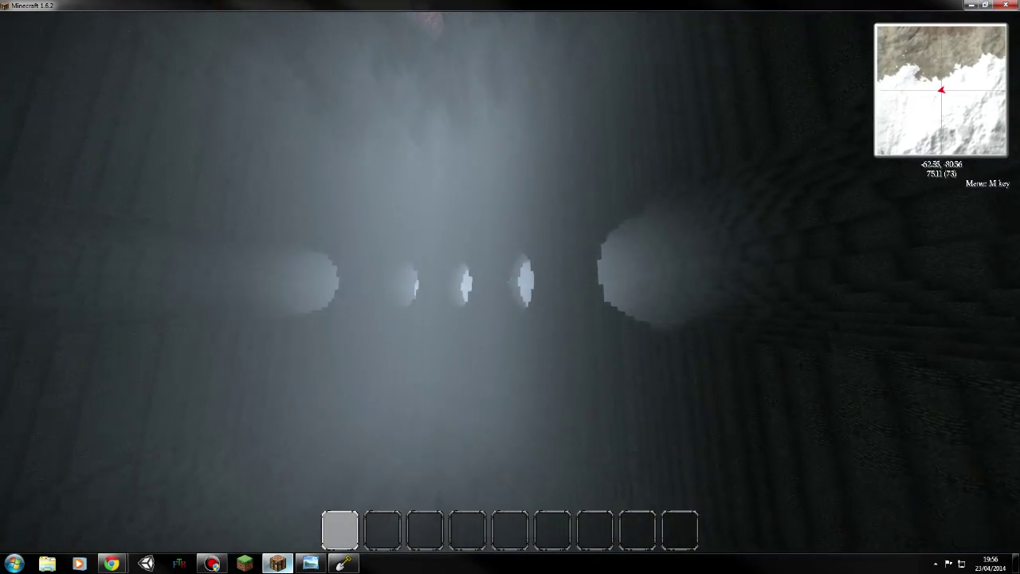
key("w")
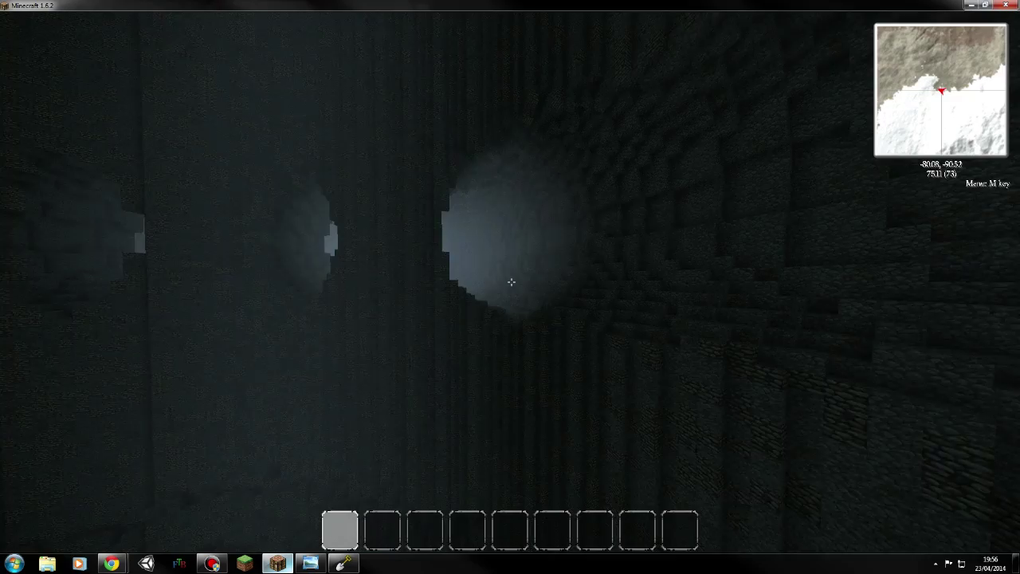
- Explore the round side tunnel in both directions and follow it to the jagged opening facing the cavern's pillar
key("w")
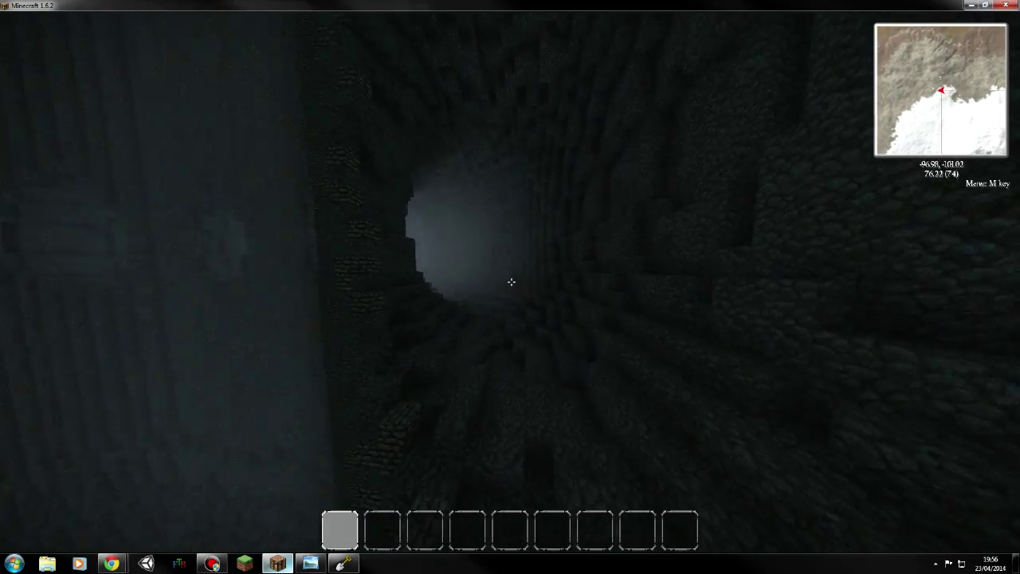
key("w")
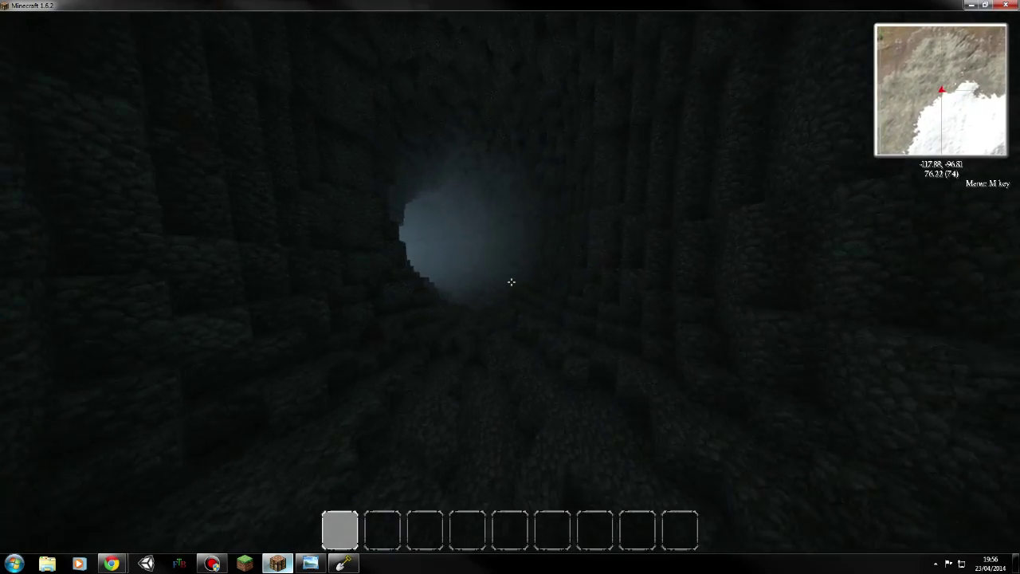
key("w")
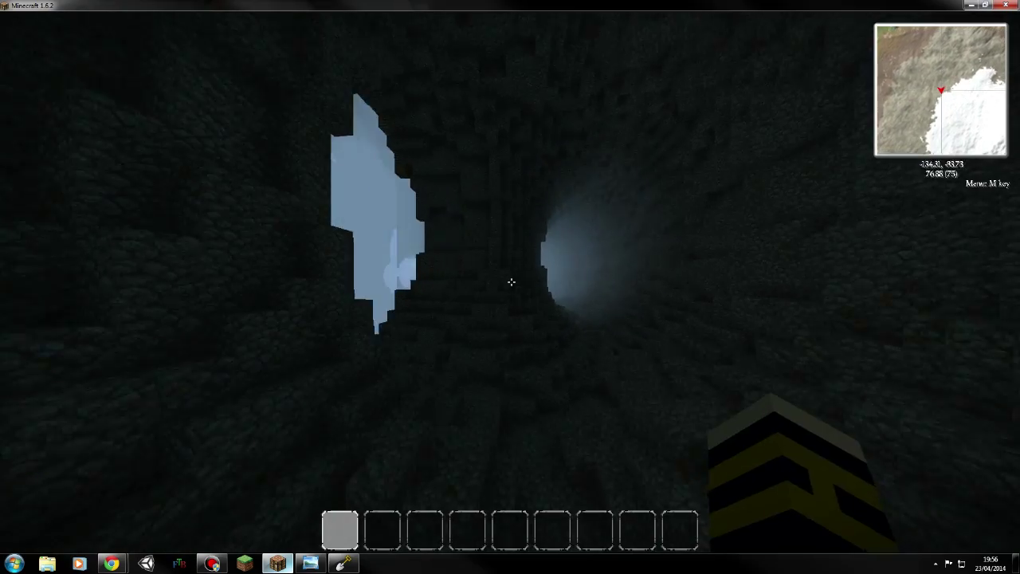
key("w")
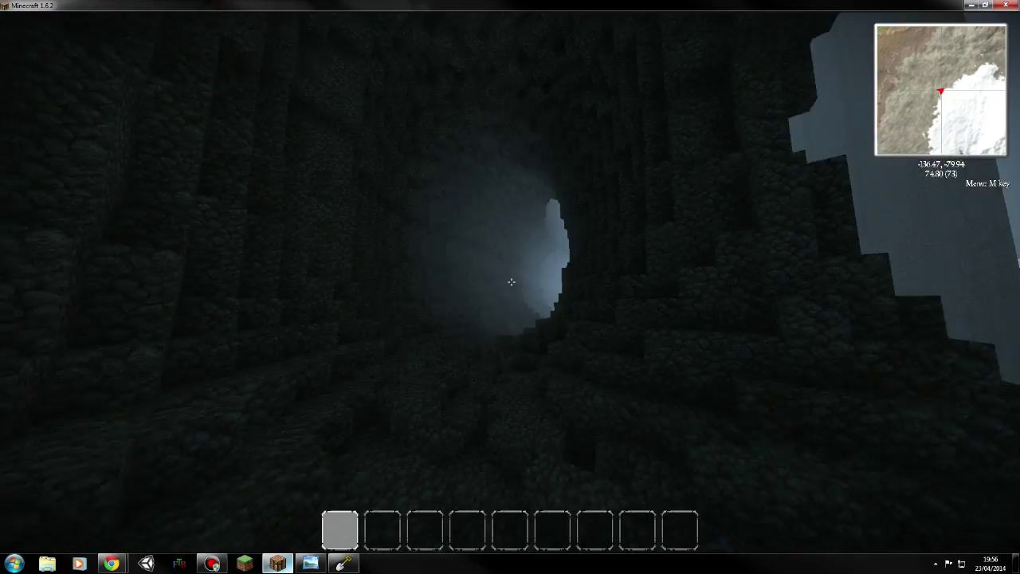
key("w")
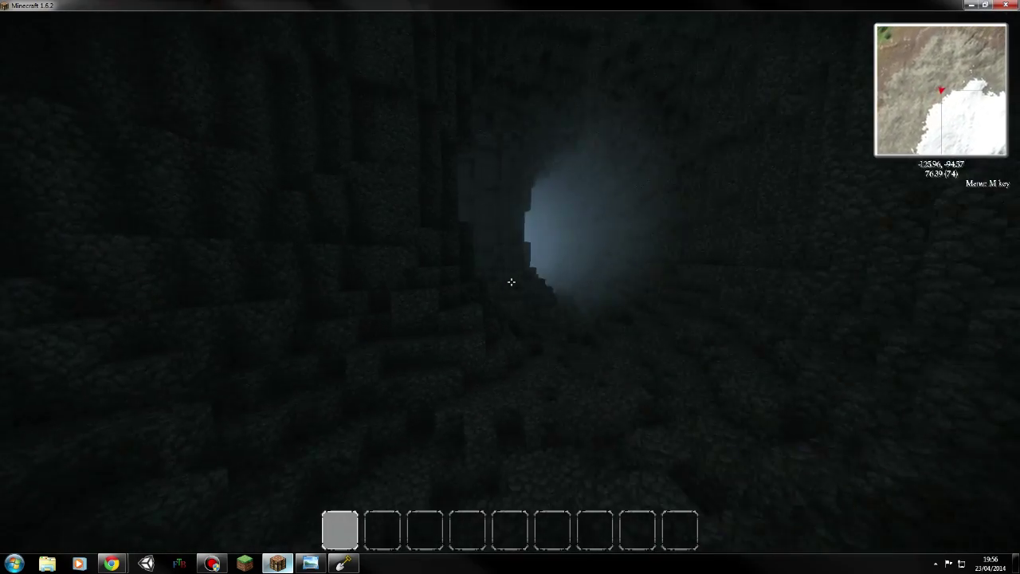
key("w")
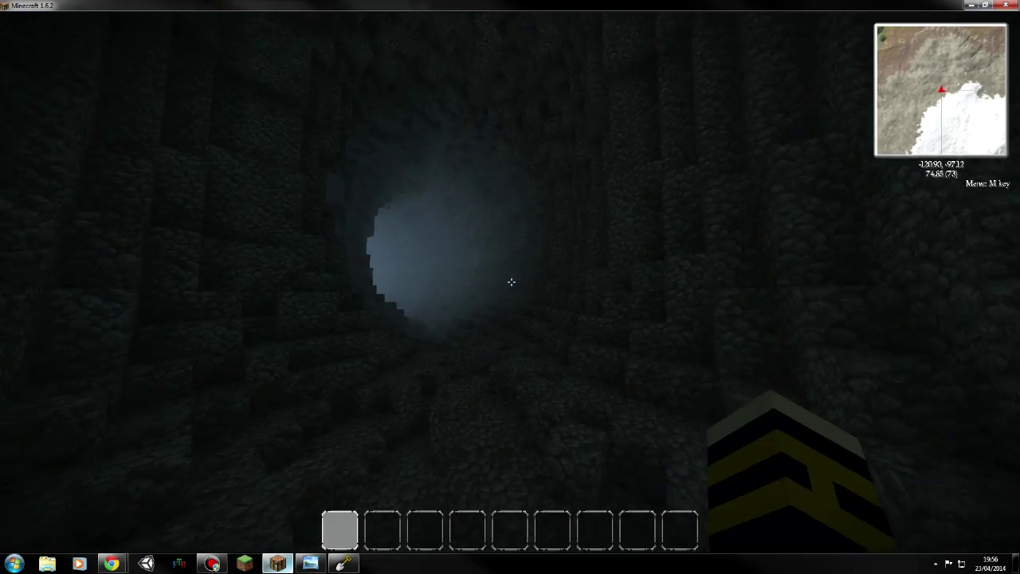
key("w")
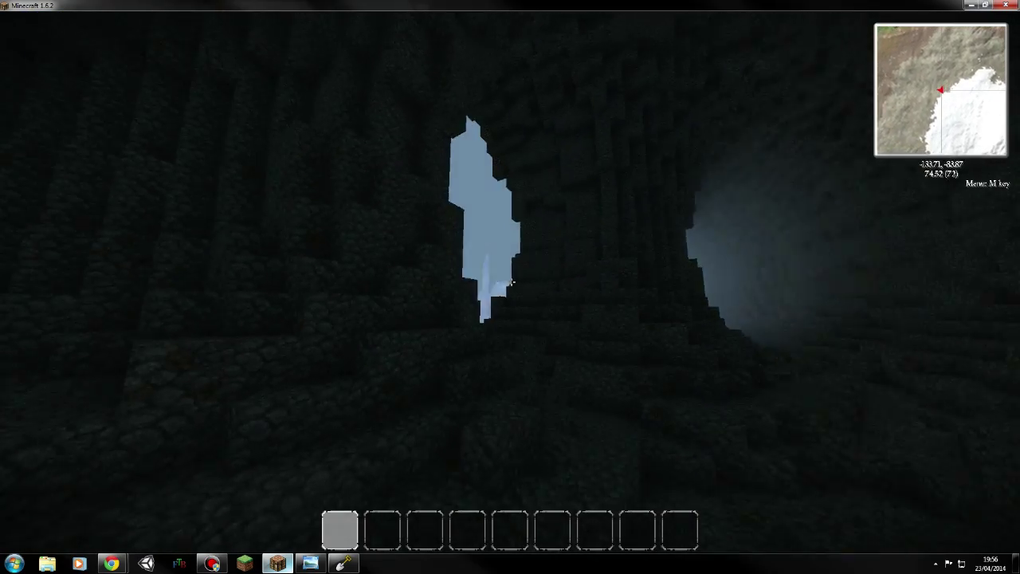
key("w")
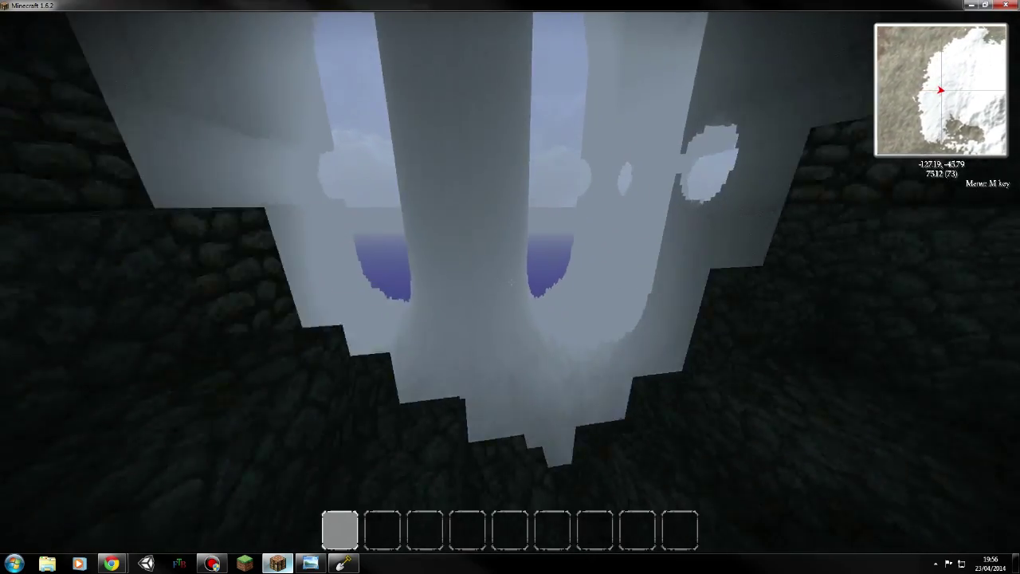
- Leave the tunnel over the jagged edge and descend into the cavern to examine its floor
key("w")
key("space")
key("w")
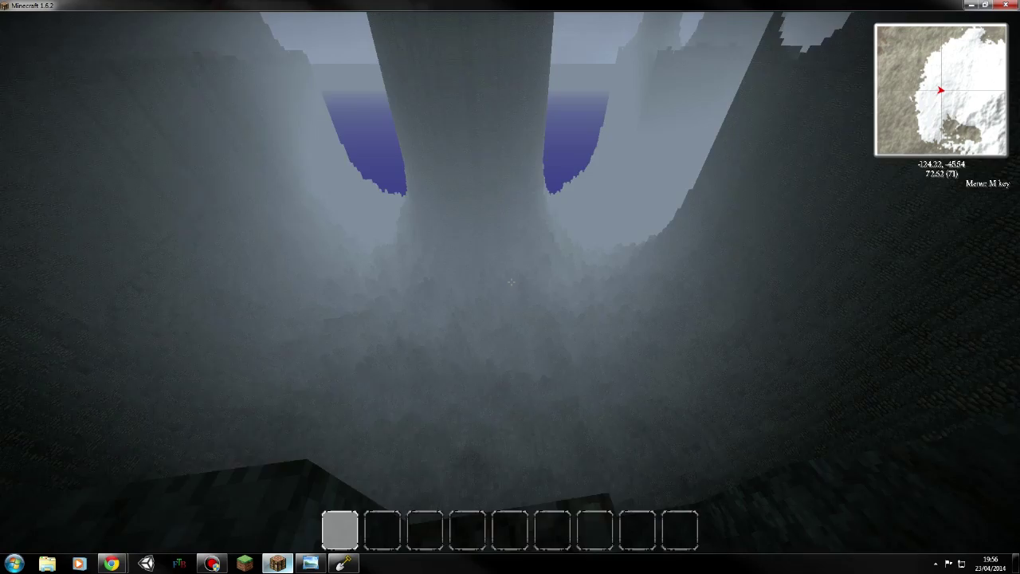
key("w")
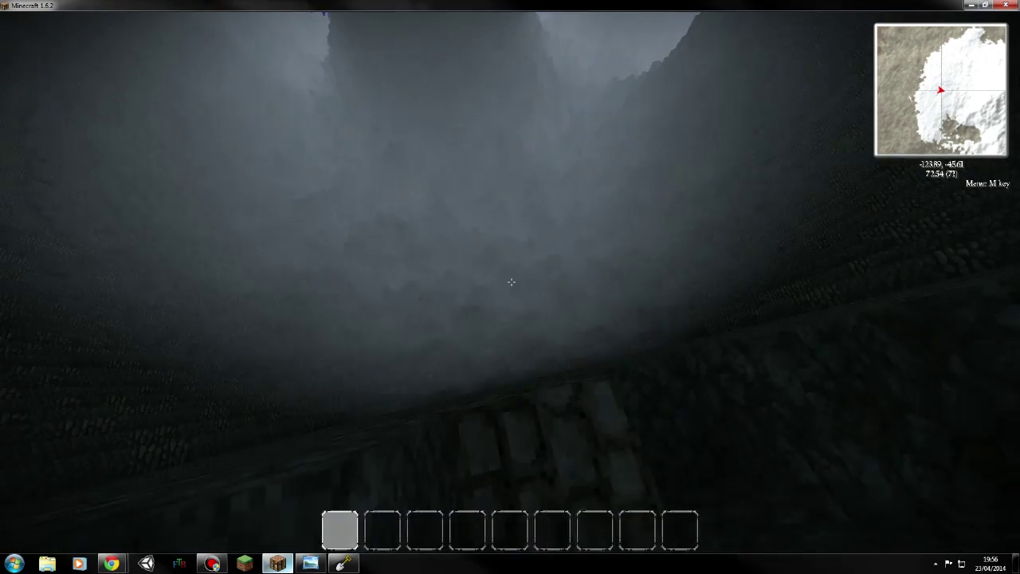
- Ascend beside the massive pillar to view the cavern ceiling, and fly down to the broken column at the wall opening
key("w")
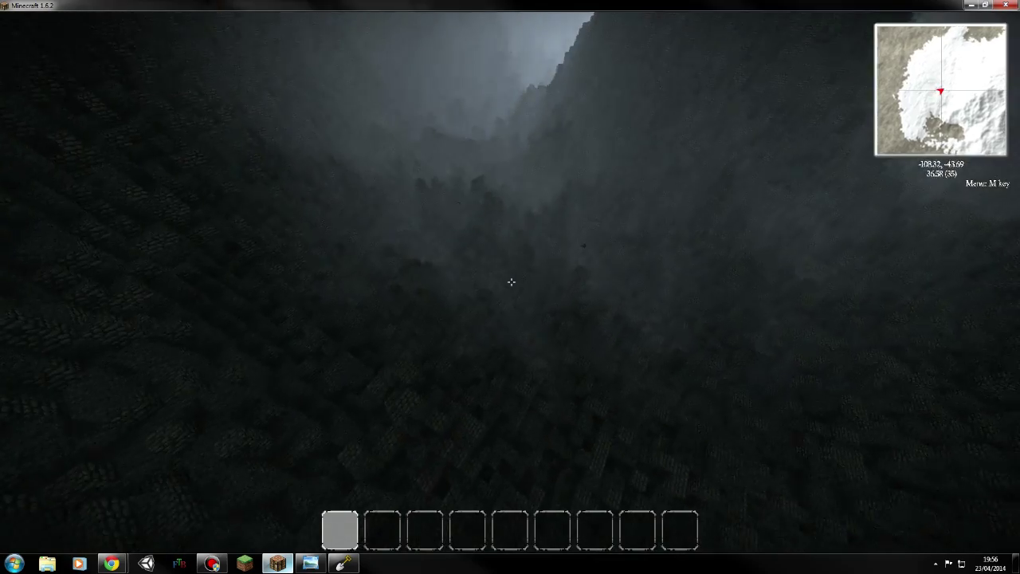
key("w")
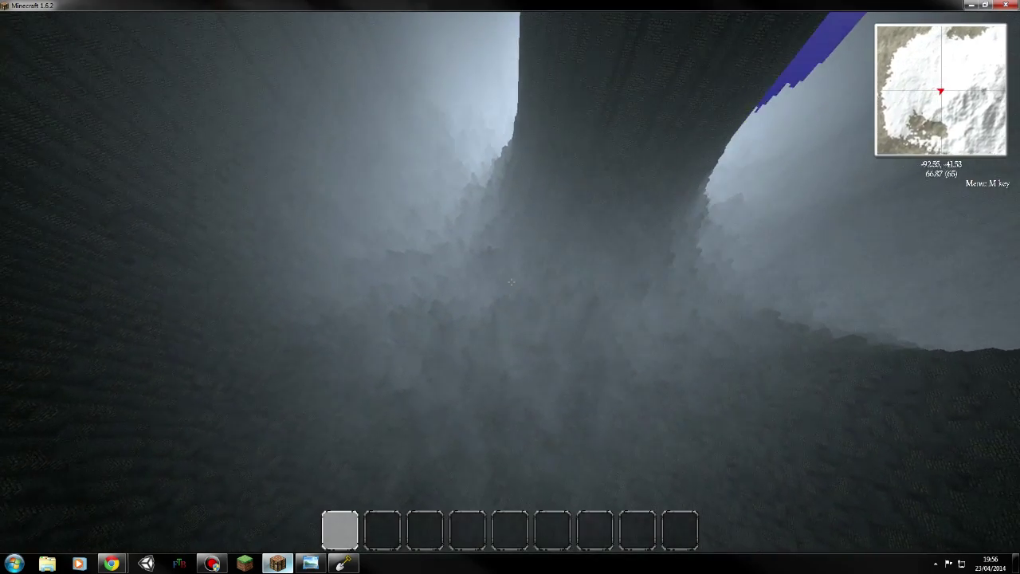
key("w")
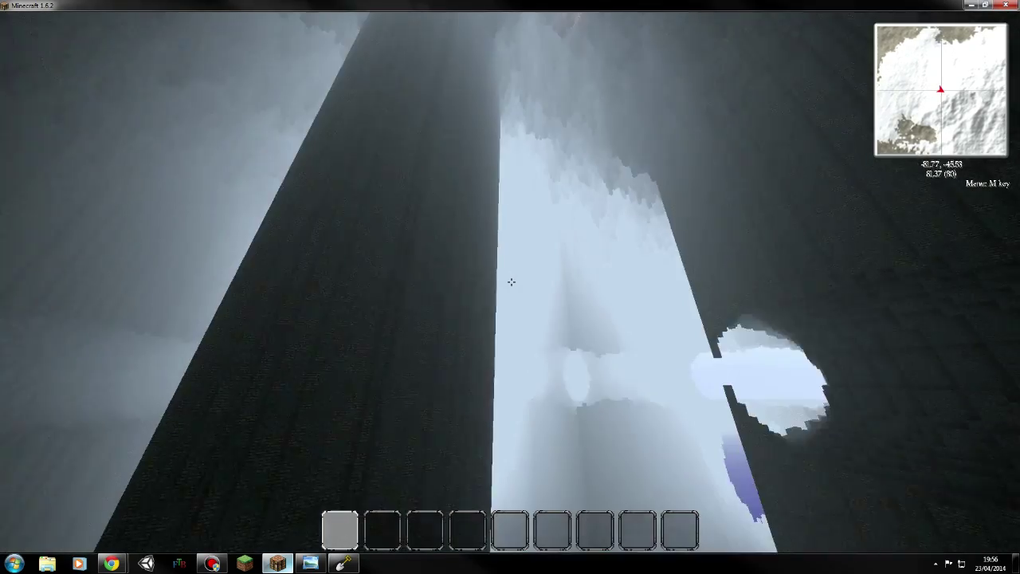
key("w")
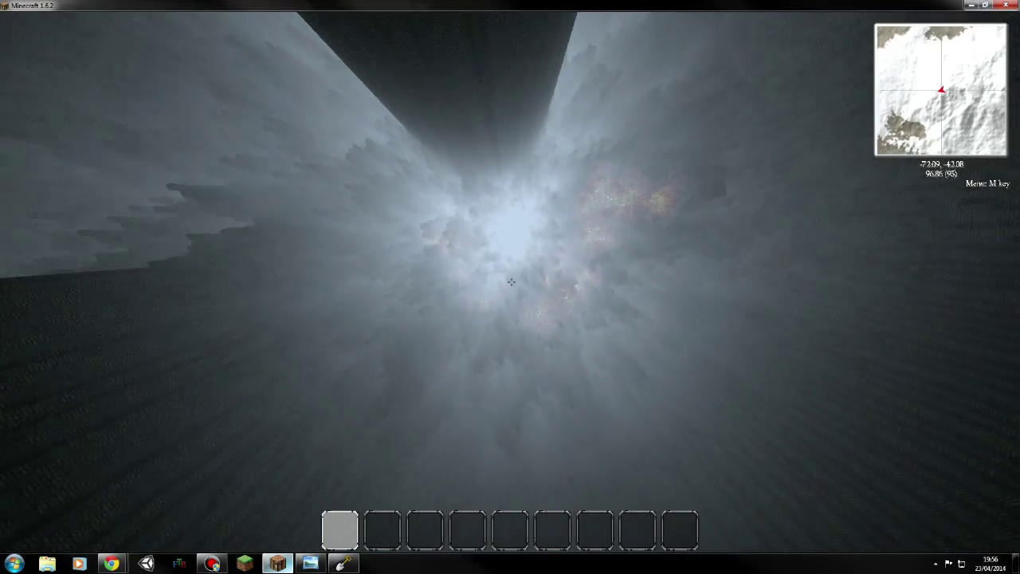
key("w")
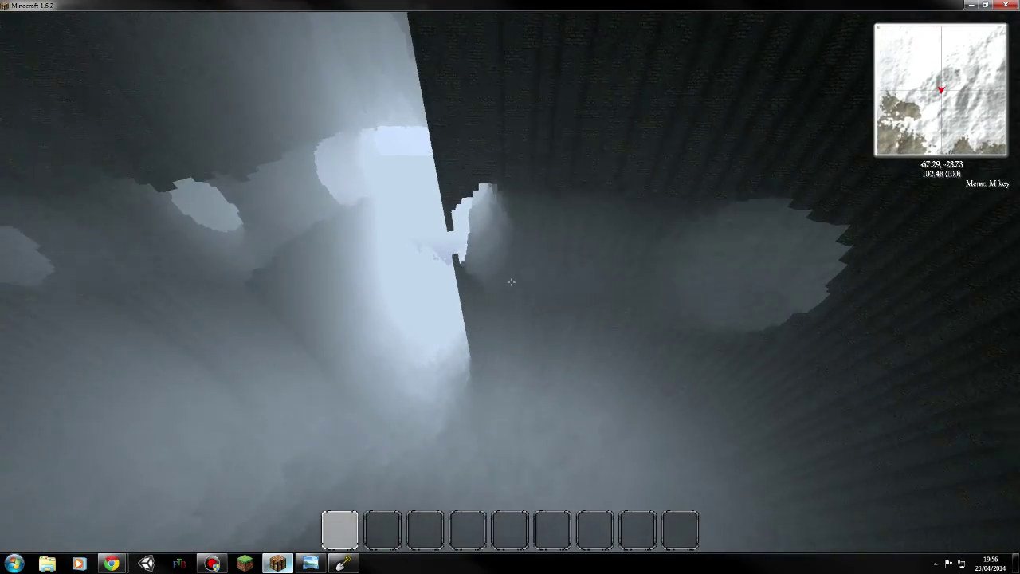
key("w")
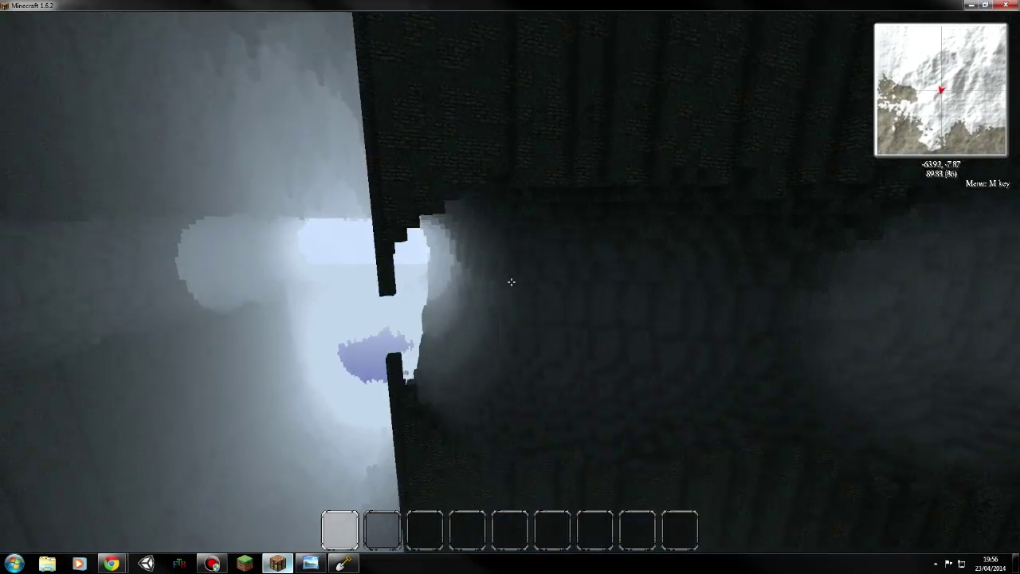
key("w")
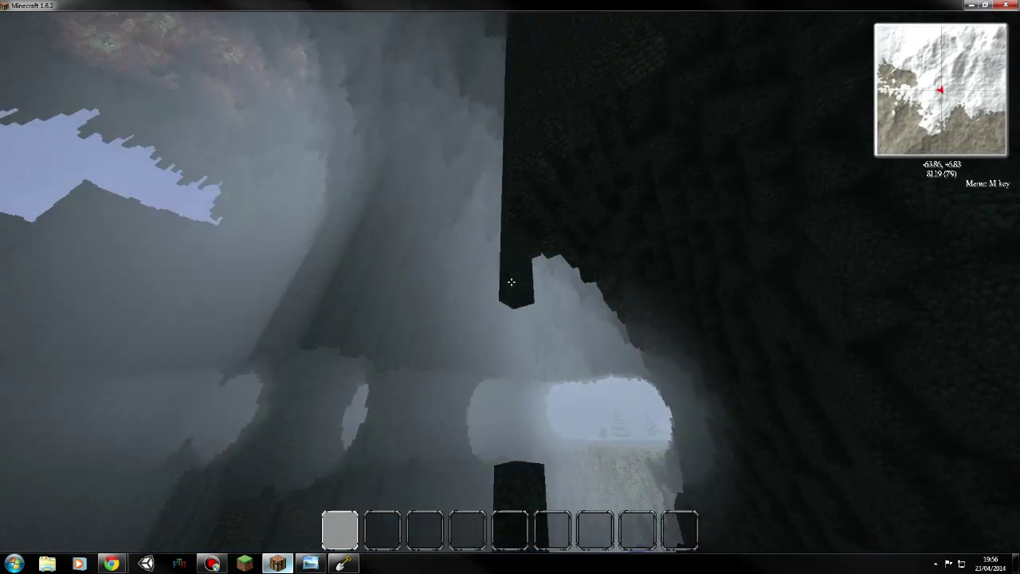
- Fly around the cavern's massive pillar, down to its base and back up toward the bright wall opening
key("w")
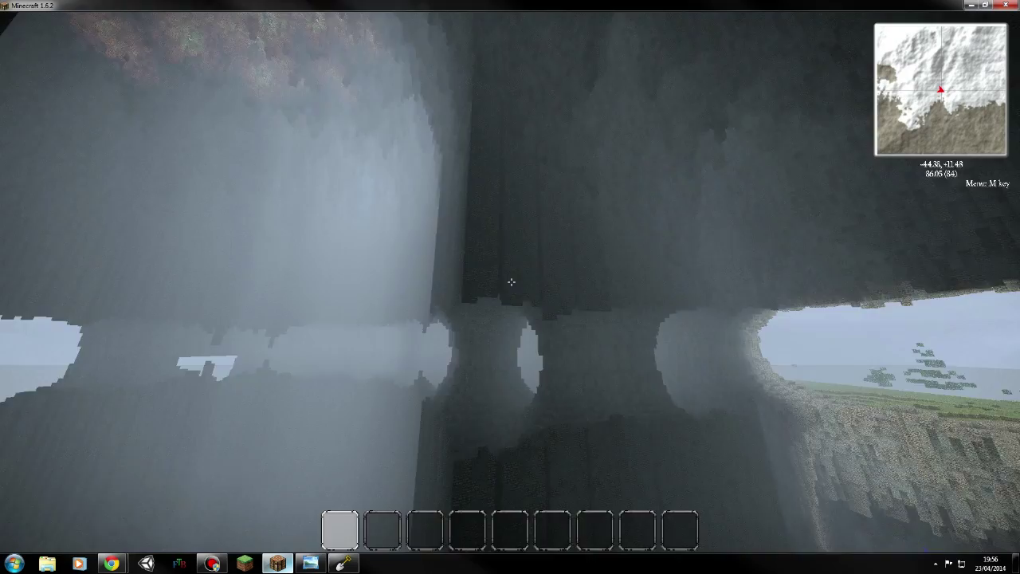
key("w")
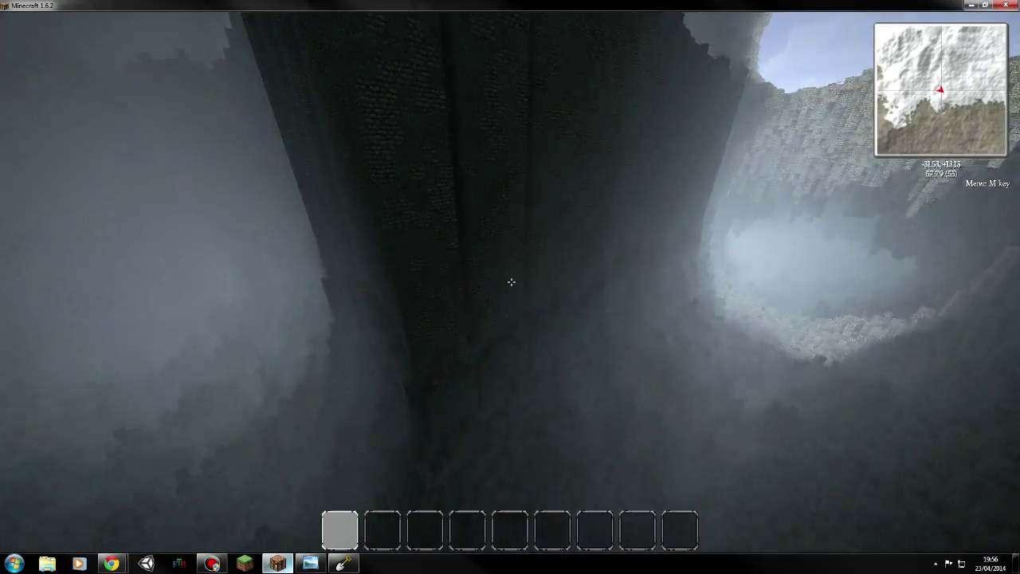
key("w")
key("space")
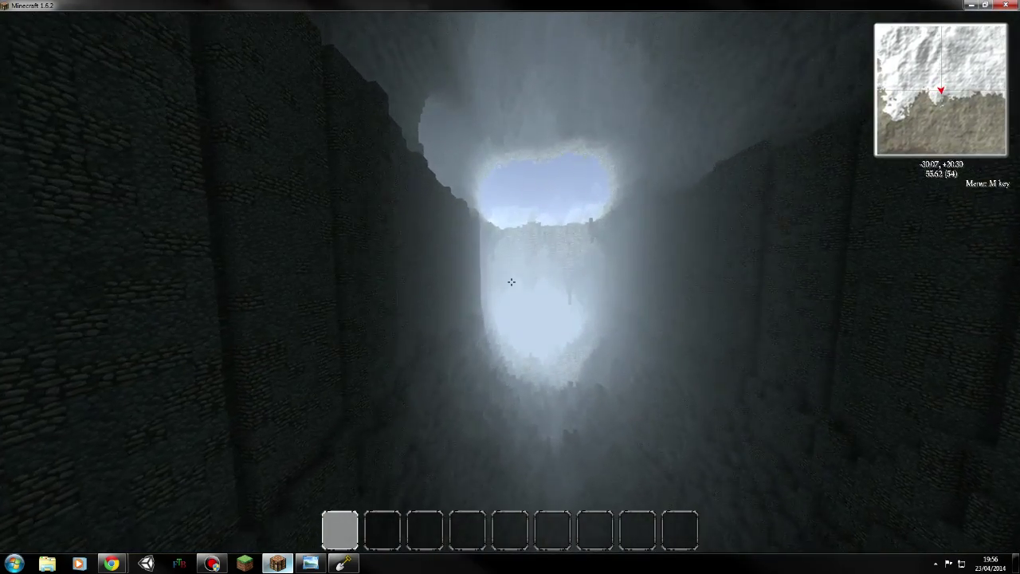
key("w")
key("space")
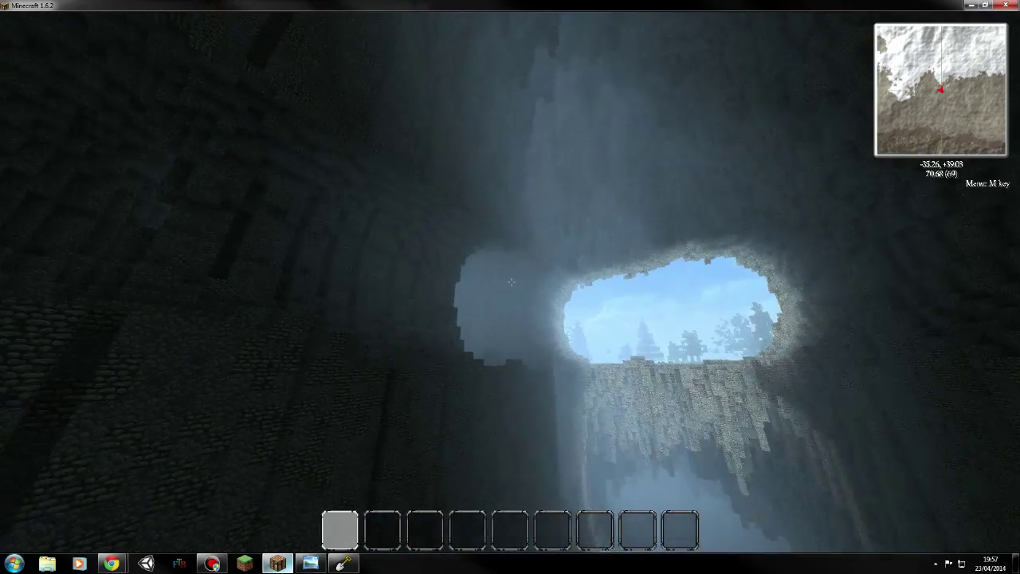
- Save the Minecraft world and quit to the title screen
key("Escape")
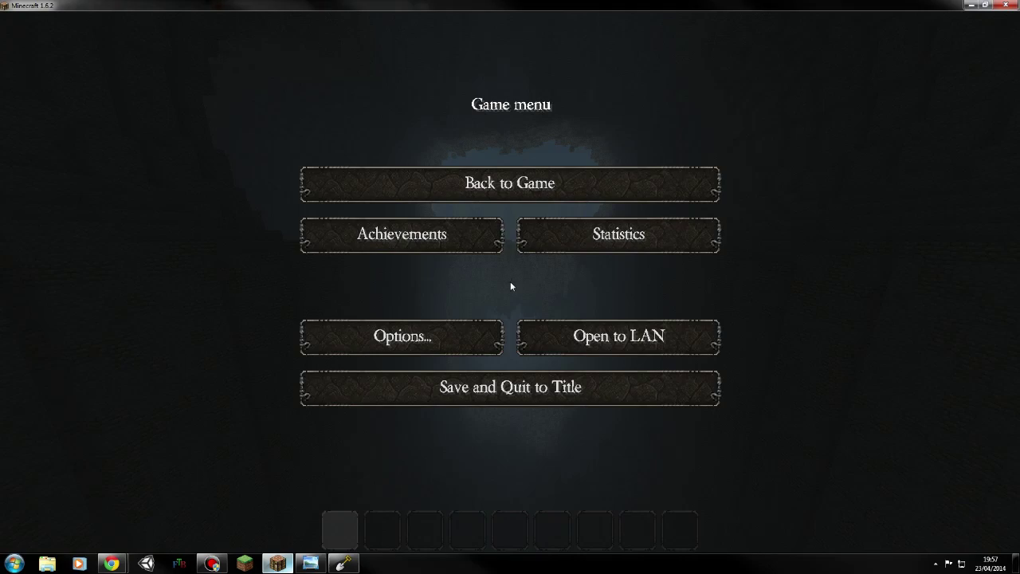
left_click(526, 387)
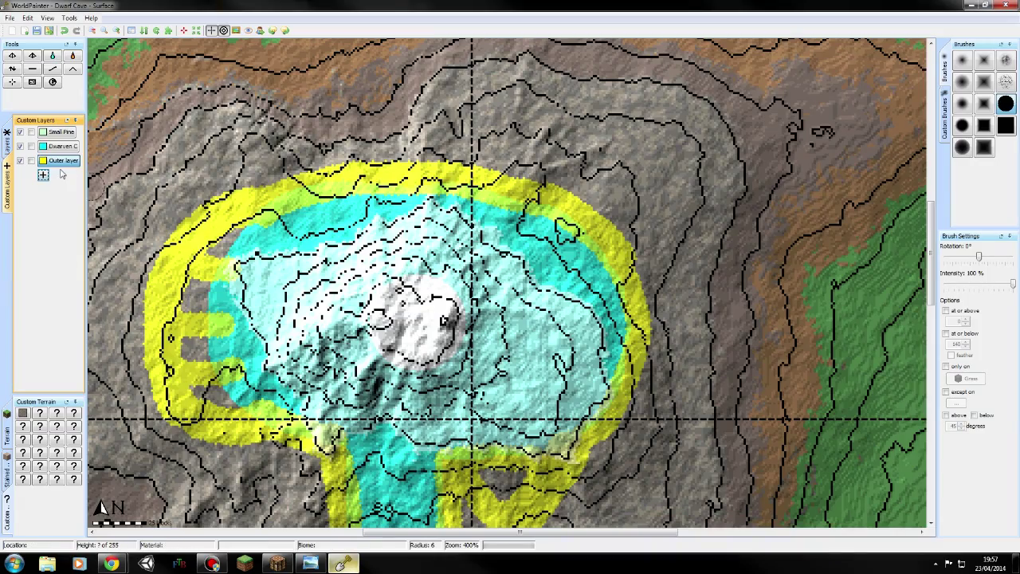
- Switch to WorldPainter and adjust the top wall width of the Dwarven C cave layer
right_click(67, 165)
left_click(59, 151)
left_click(70, 149)
right_click(70, 149)
left_click(94, 154)
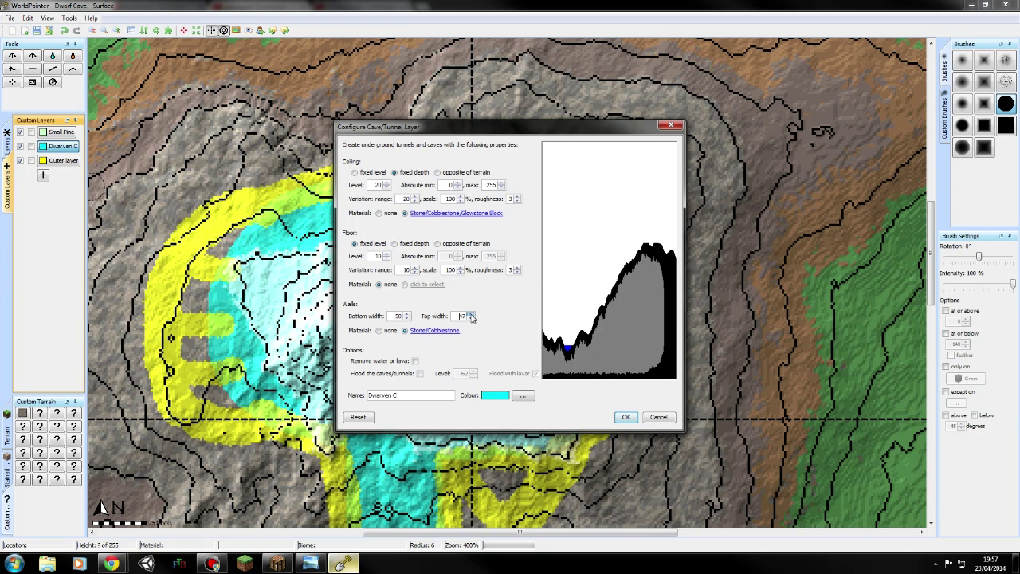
left_click(626, 417)
- Edit the Outer layer's cave settings and raise its fixed ceiling level to 104
left_click(64, 160)
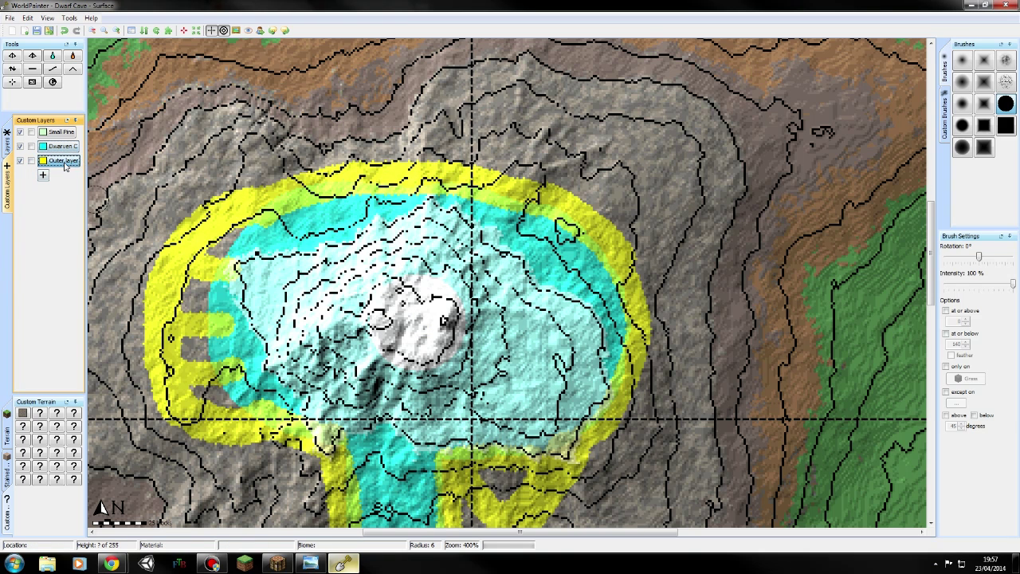
right_click(81, 167)
left_click(82, 169)
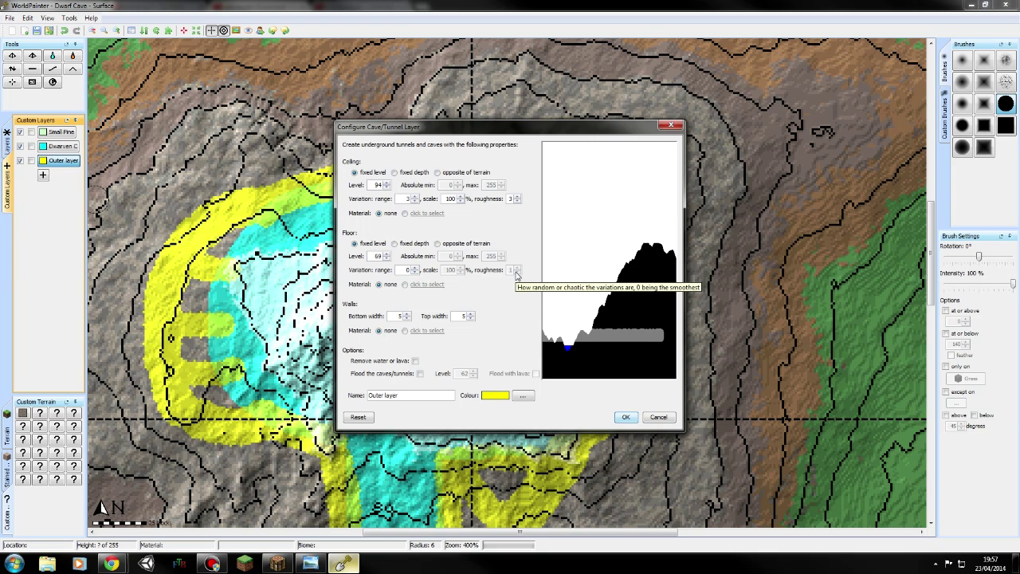
left_click(389, 183)
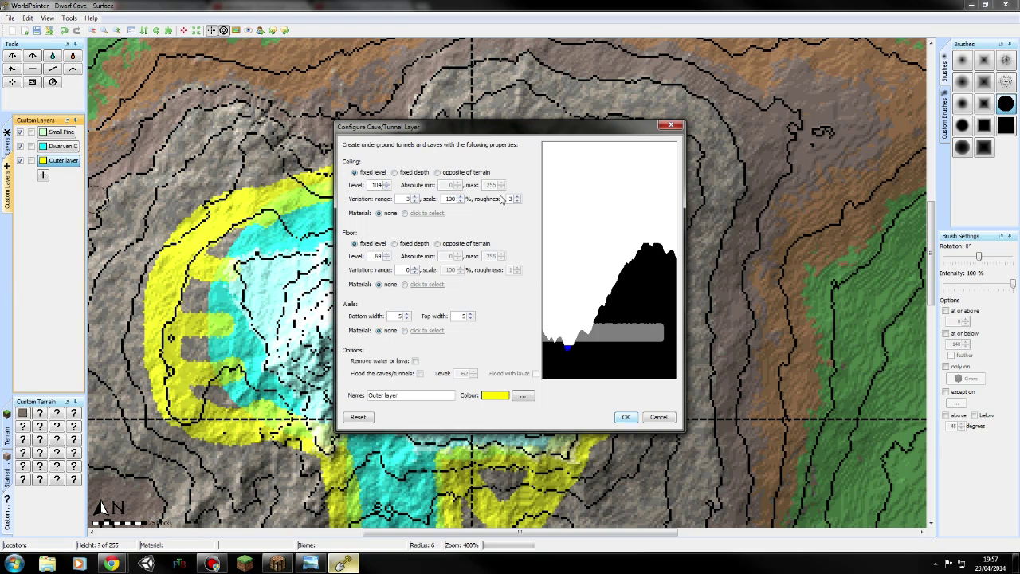
- Create a custom ceiling material for the Outer layer with Stone as its base block
left_click(427, 214)
left_click(463, 279)
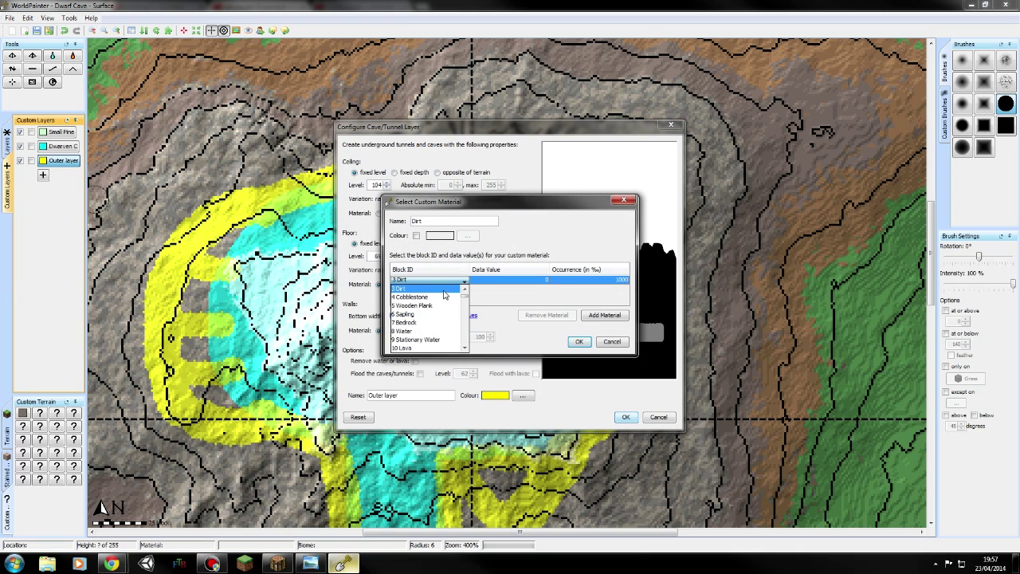
left_click(467, 288)
left_click(466, 288)
left_click(459, 292)
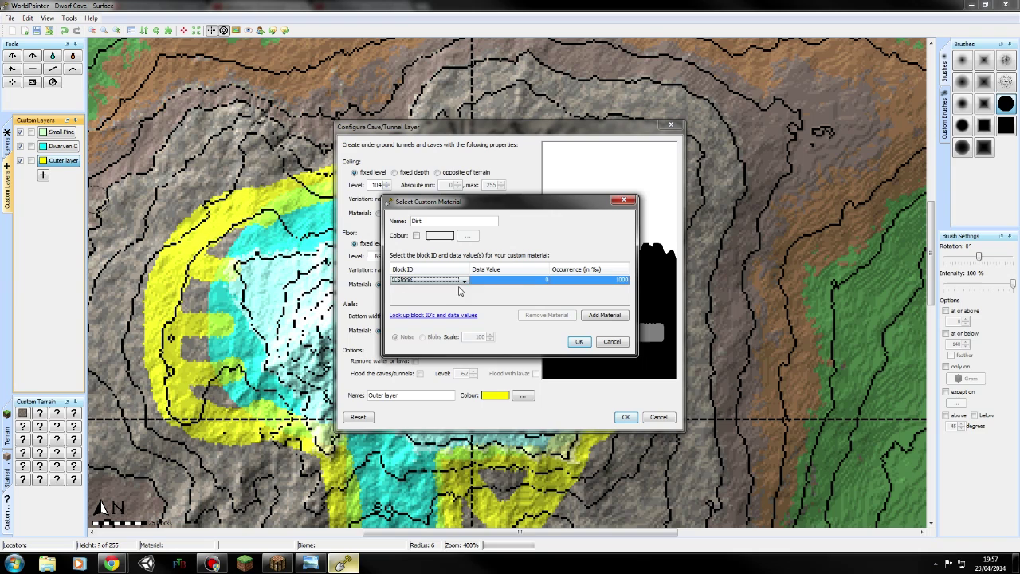
- Add Cobblestone with an occurrence of 300 to the ceiling material and accept the mix
left_click(607, 315)
left_click(443, 288)
left_click(442, 335)
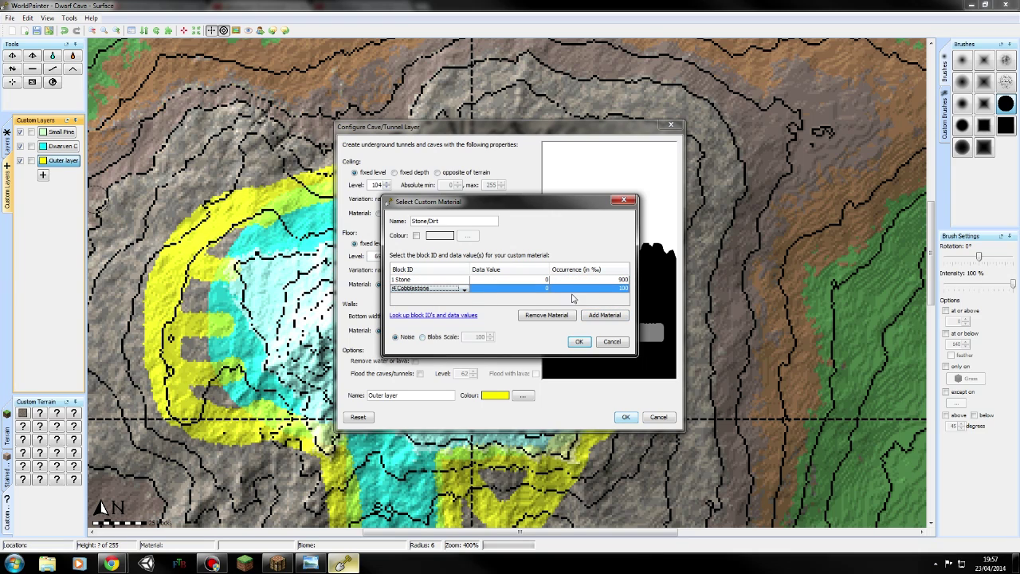
left_click(619, 288)
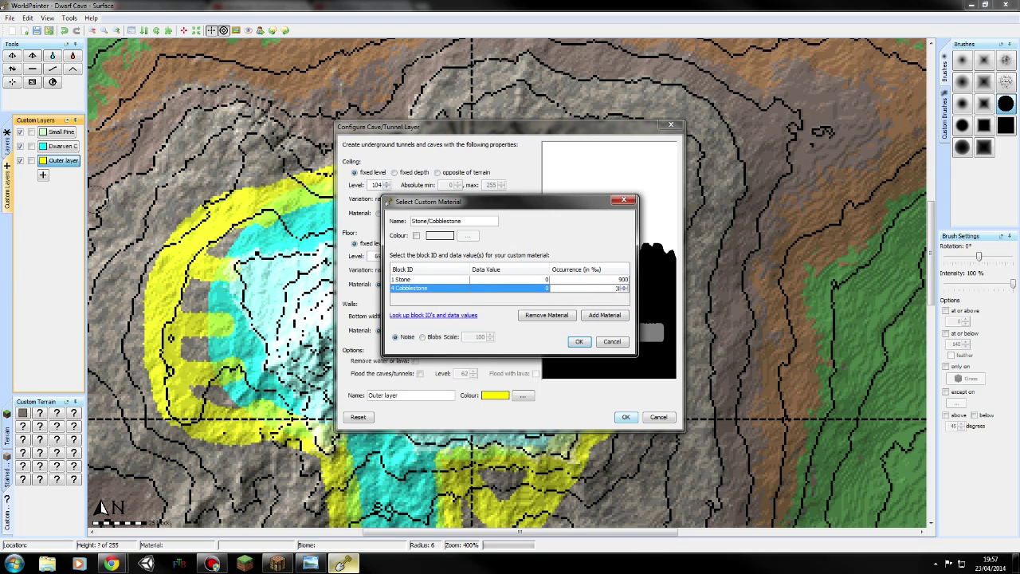
left_click(581, 342)
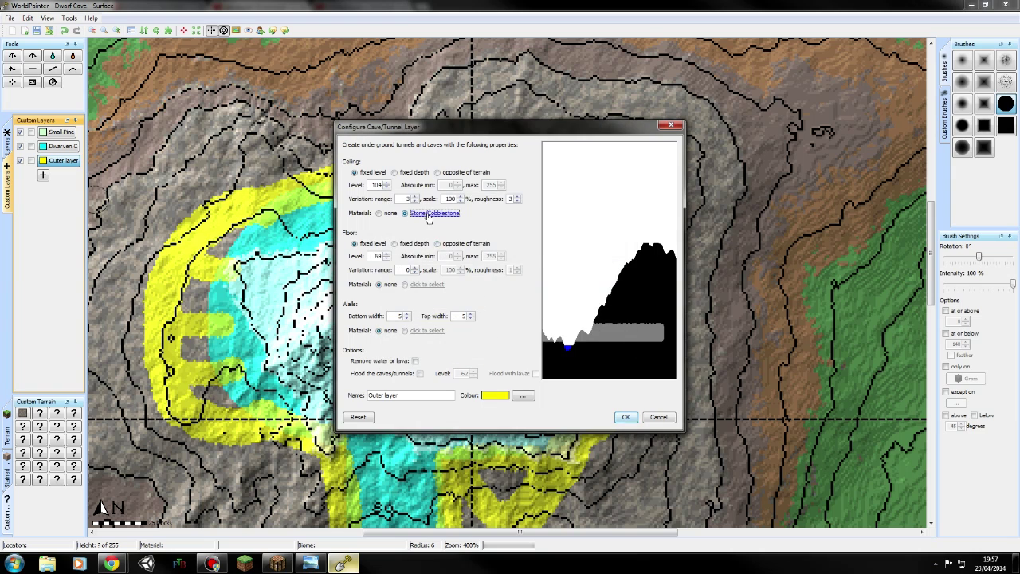
- Extend the Outer layer's ceiling material with Glowstone Block at an occurrence of 50
left_click(429, 215)
left_click(604, 316)
left_click(464, 298)
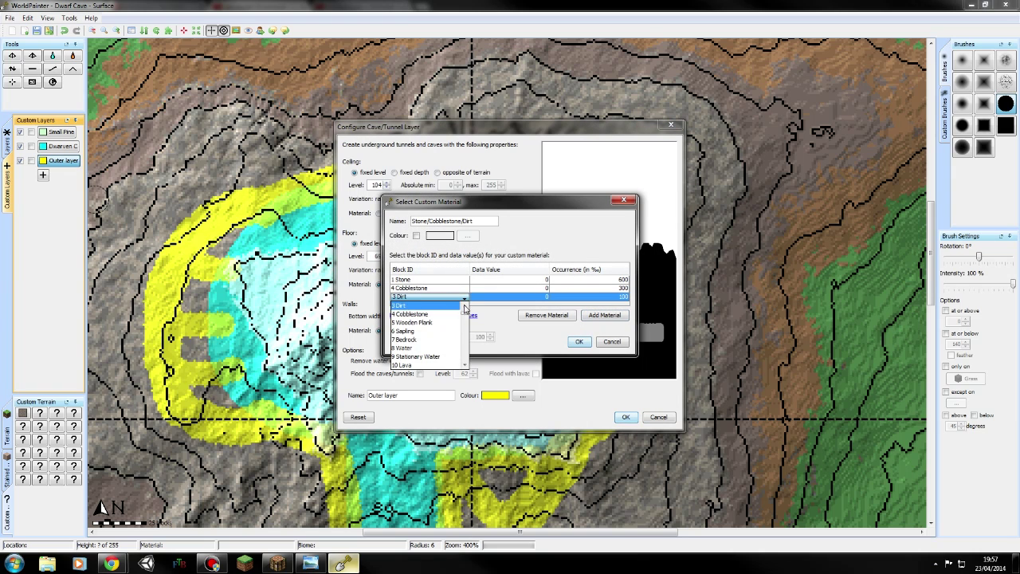
scroll(466, 319, "down", 20)
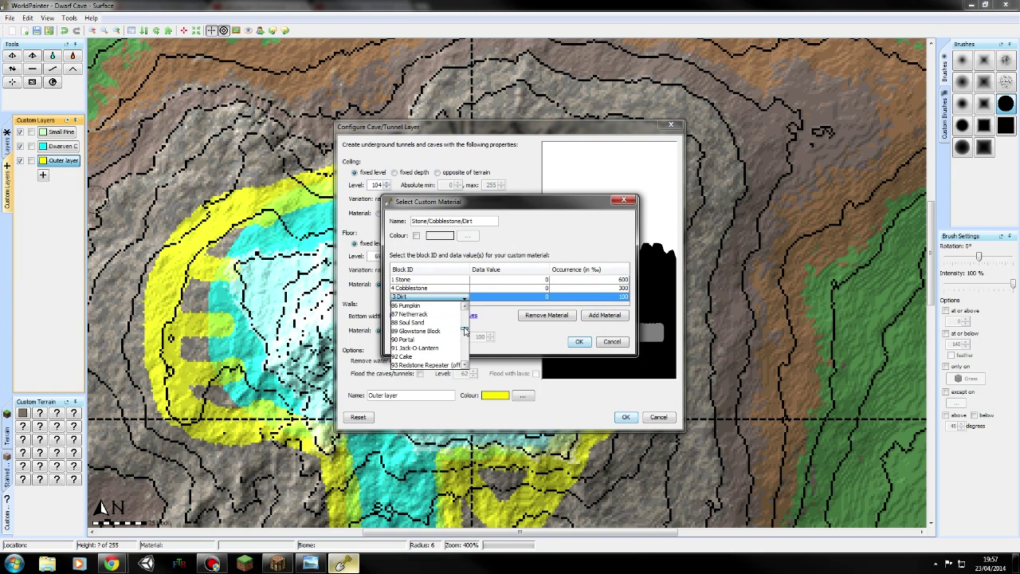
left_click(437, 333)
left_click(617, 297)
double_click(622, 300)
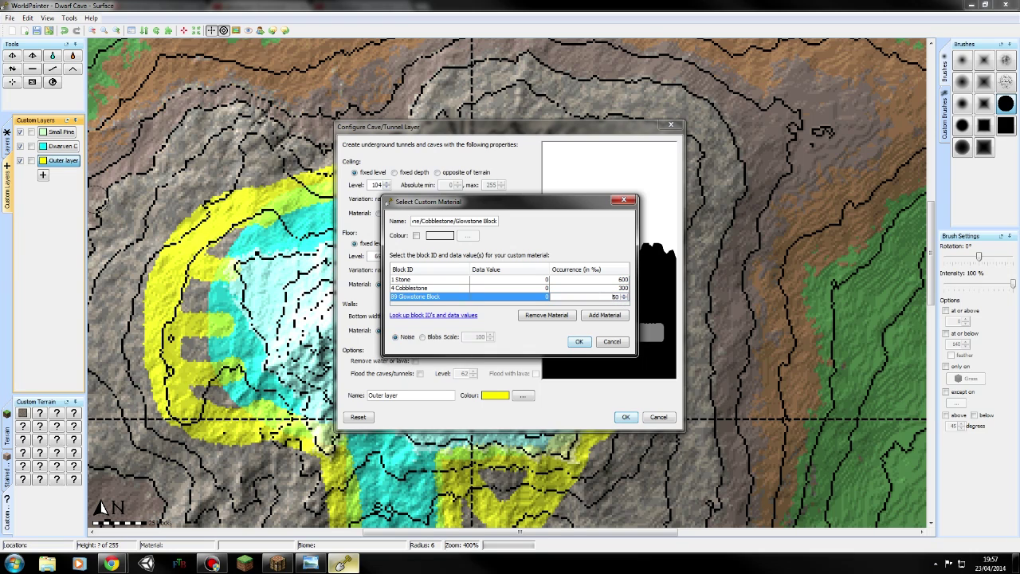
left_click(580, 342)
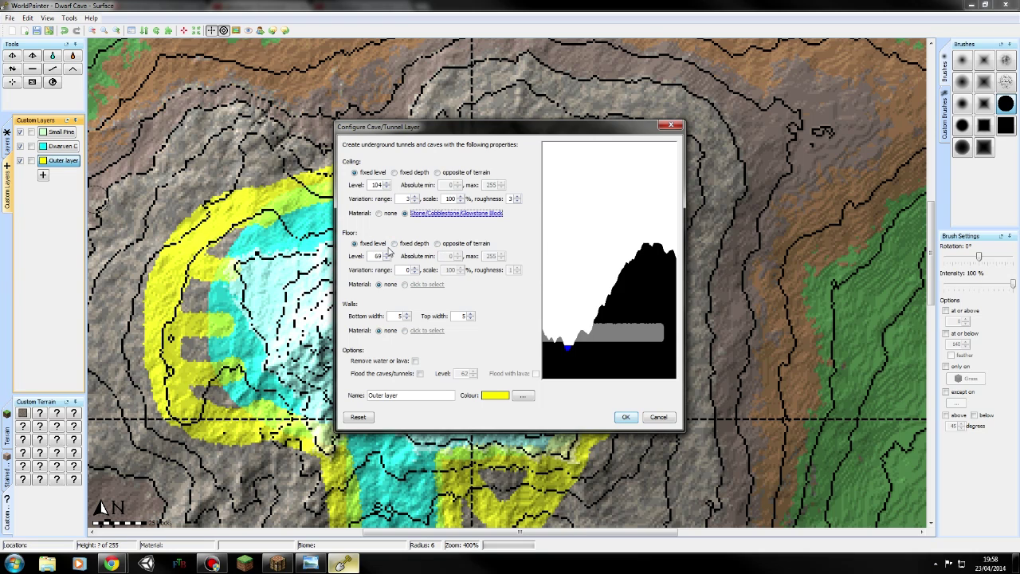
- Create a custom floor material for the Outer layer with Stone as its base block
left_click(417, 285)
left_click(429, 281)
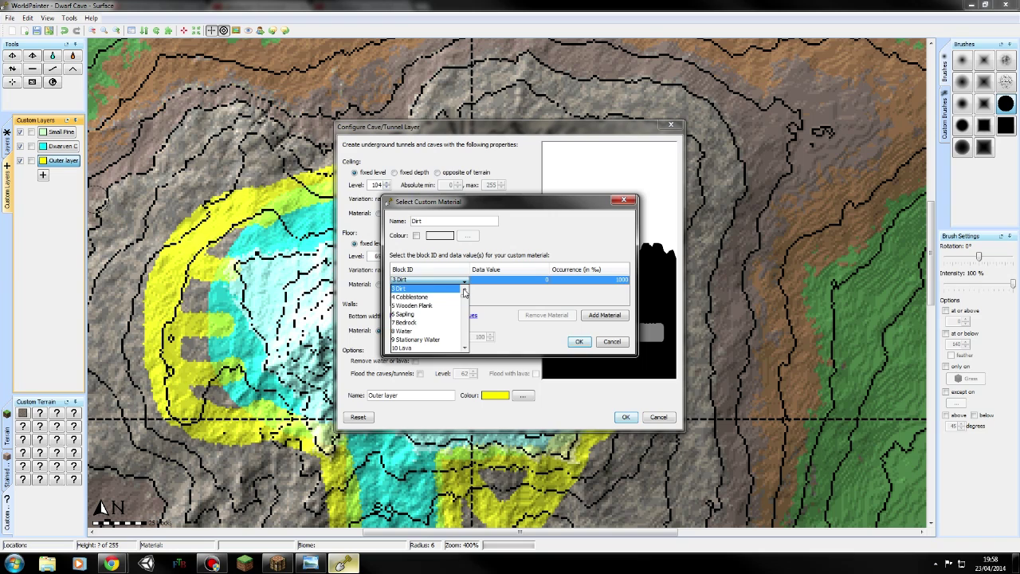
scroll(465, 292, "up", 2)
left_click(465, 288)
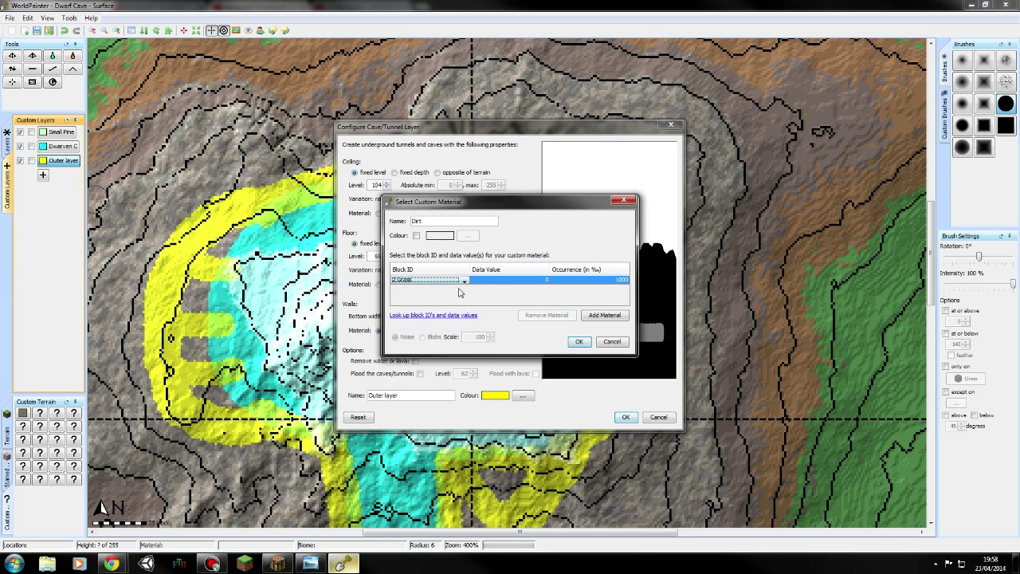
left_click(462, 281)
left_click(454, 300)
- Add Cobblestone with an occurrence of 300 to the floor material
left_click(583, 316)
left_click(438, 289)
left_click(422, 331)
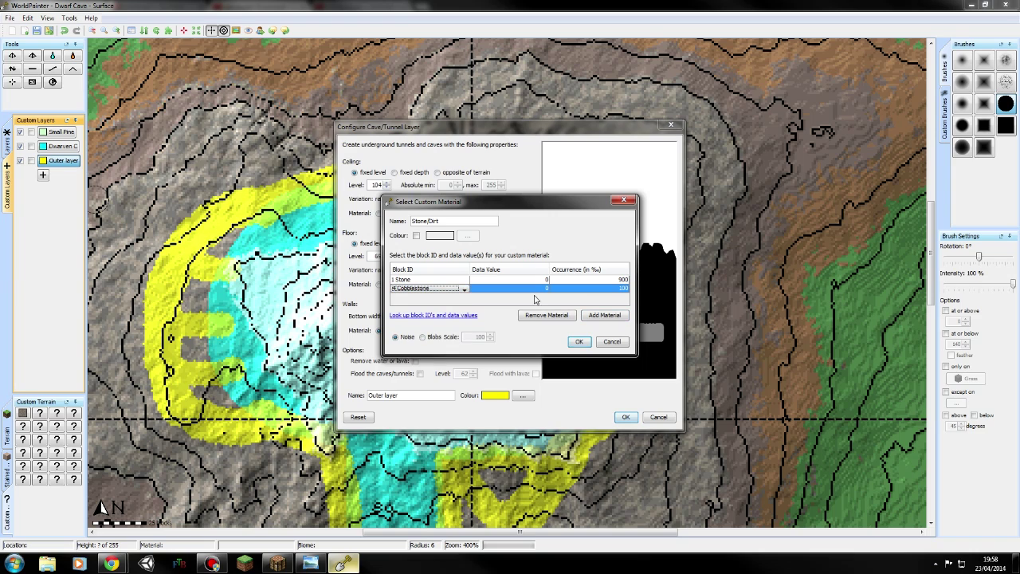
left_click(614, 288)
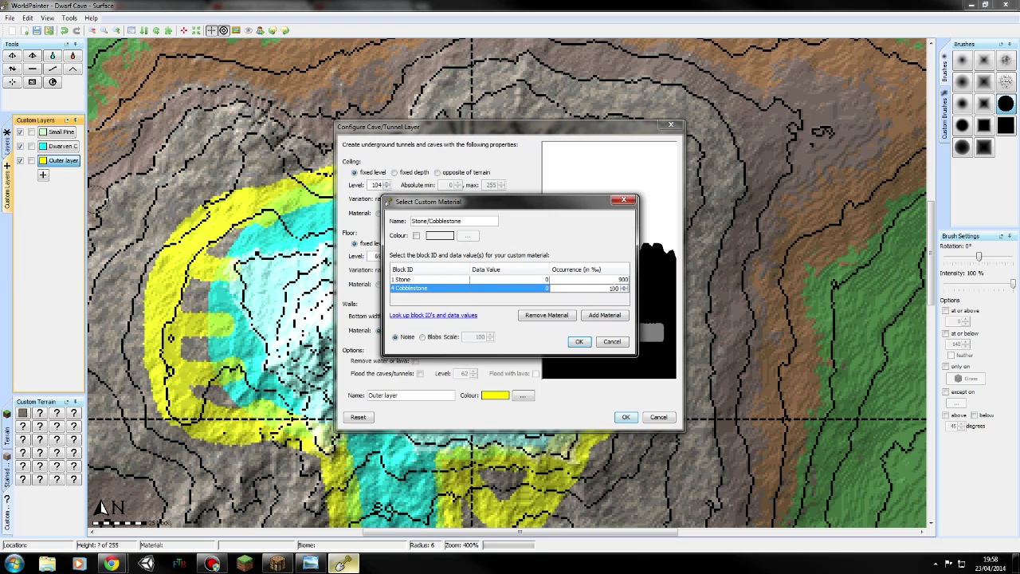
type("300")
- Add Gravel with an occurrence of 200 to the floor material and apply the Outer layer settings
left_click(606, 316)
left_click(418, 297)
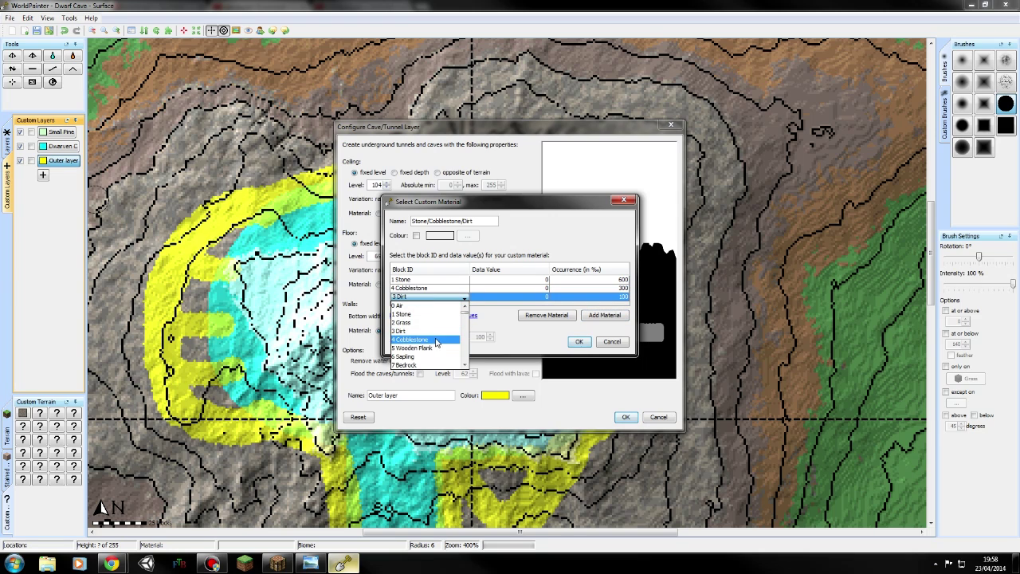
scroll(465, 365, "down", 5)
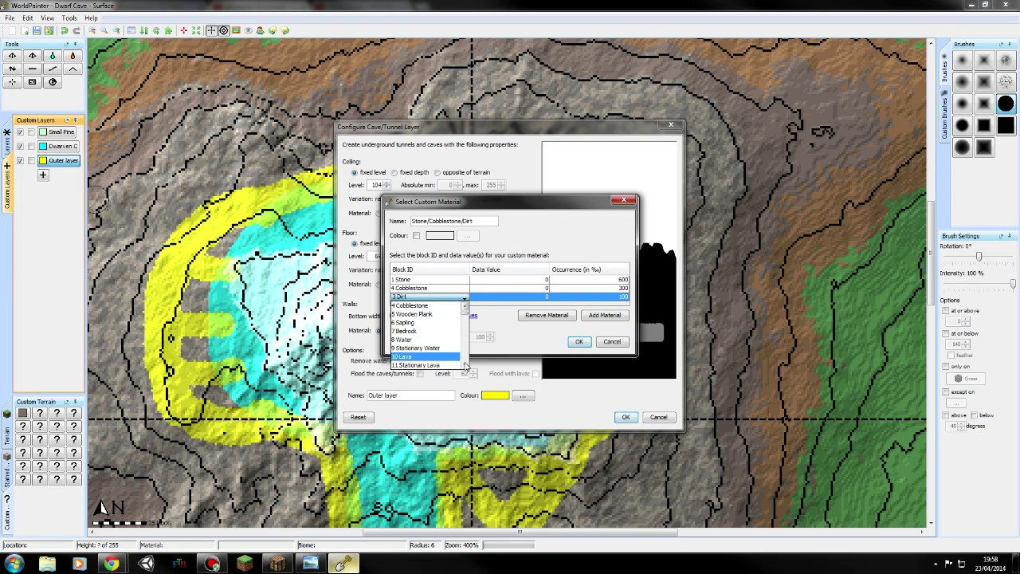
left_click(465, 366)
left_click(422, 365)
left_click(590, 297)
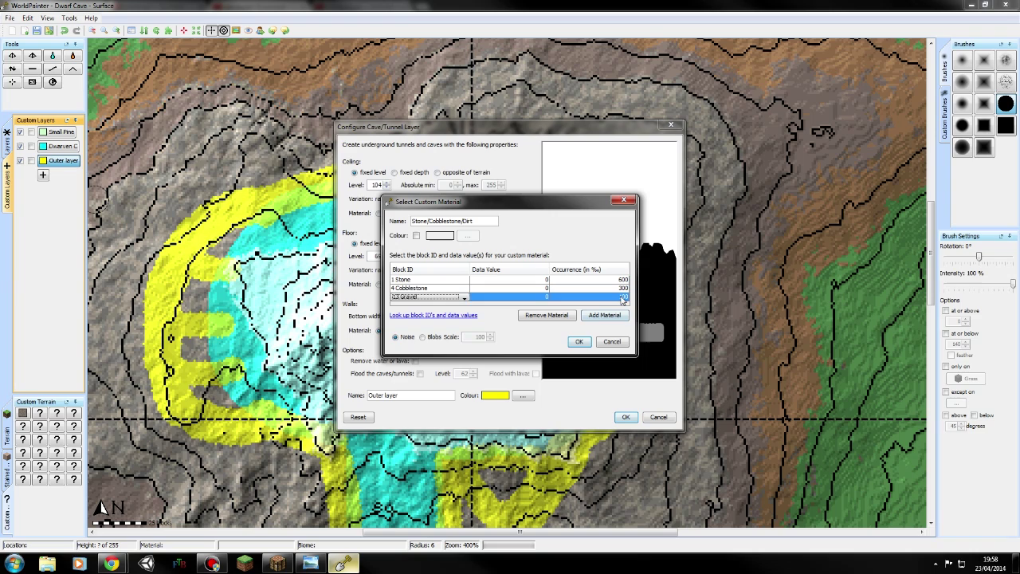
left_click(626, 294)
left_click(625, 295)
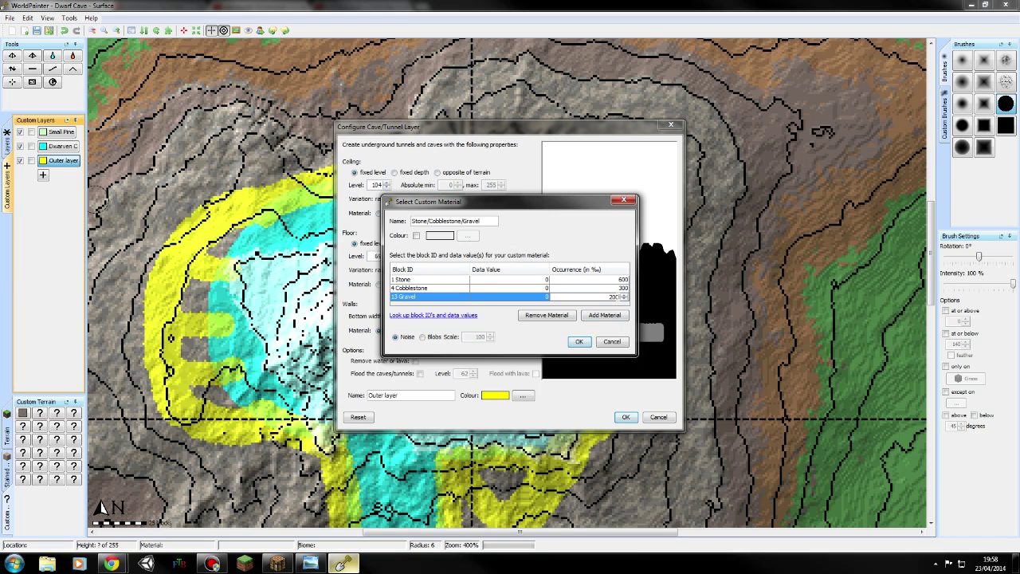
left_click(581, 342)
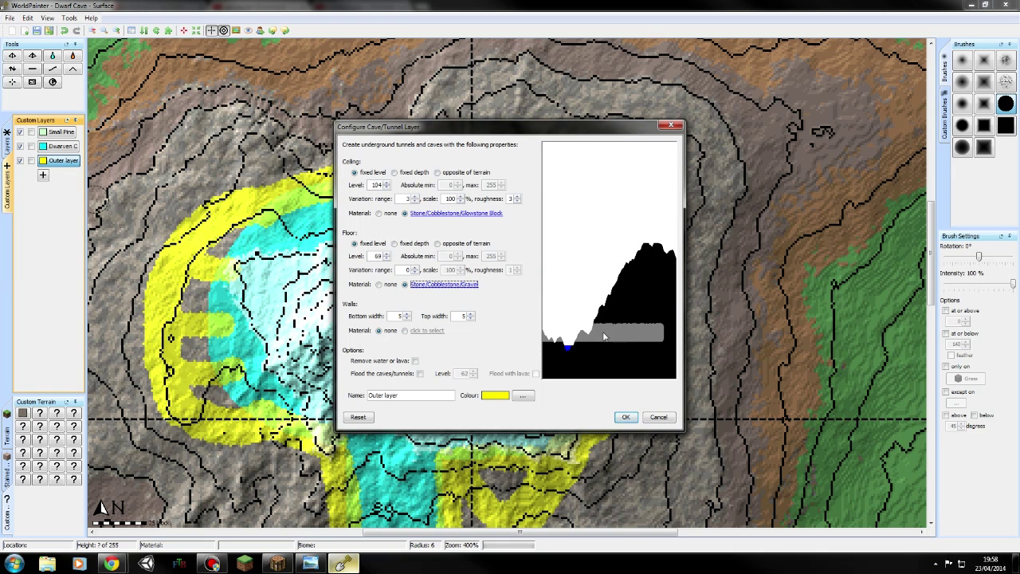
left_click(627, 416)
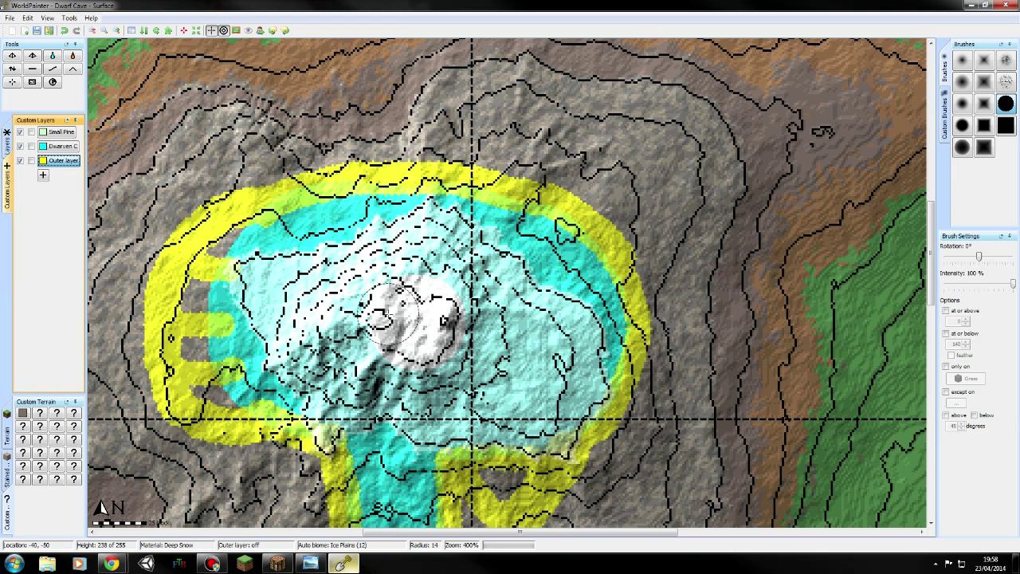
- Paint the Outer layer over the northern, eastern and southern inner edges of the cyan cavern, reducing the brush radius to 10
mouse_move(364, 213)
left_mouse_down()
mouse_move(539, 240)
mouse_move(586, 283)
mouse_move(591, 306)
mouse_move(570, 388)
mouse_move(512, 411)
mouse_move(502, 432)
mouse_move(430, 451)
left_mouse_up()
scroll(512, 412, "up", 5)
middle_click_drag(438, 456, 482, 341)
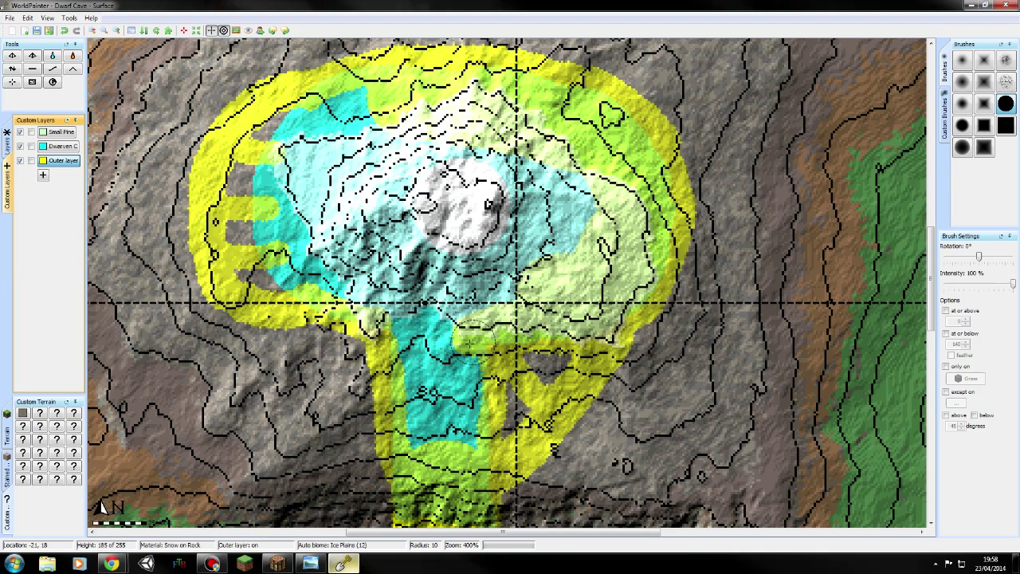
- Paint the Outer layer down the eastern side of the cyan entrance passage south of the cavern
left_click_drag(472, 343, 476, 448)
middle_click_drag(489, 452, 478, 388)
mouse_move(517, 405)
left_mouse_down()
mouse_move(481, 482)
mouse_move(488, 446)
left_mouse_up()
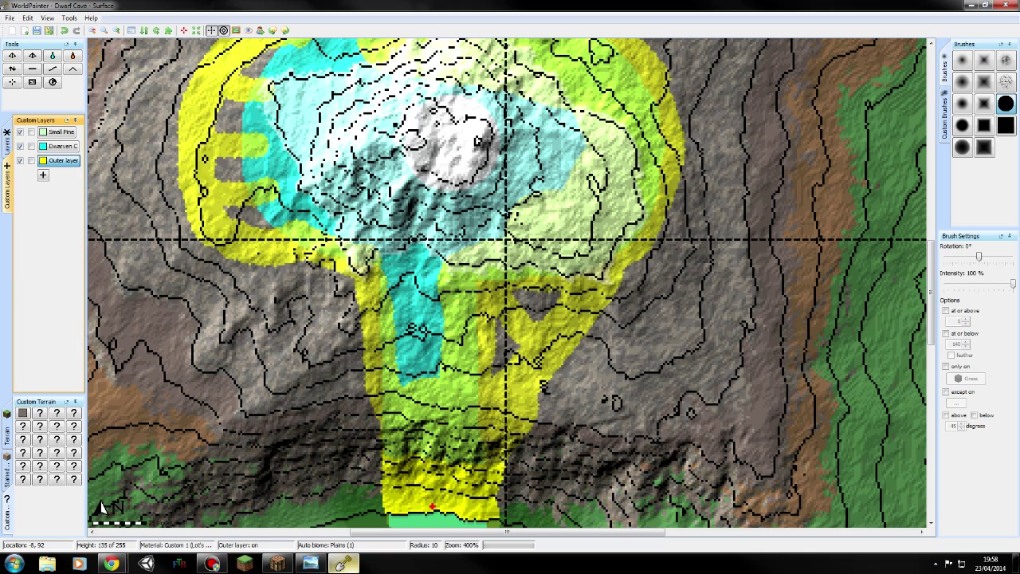
middle_click_drag(469, 423, 529, 422)
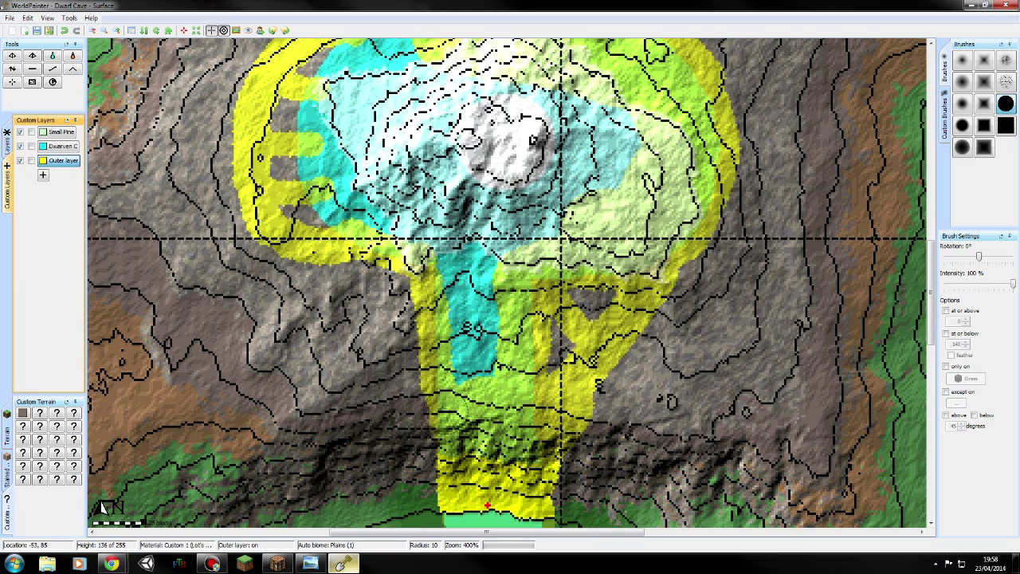
- Paint the Outer layer along the entrance passage's western side, the cavern's western and northern edges, and up over the snowy peak
mouse_move(443, 363)
left_mouse_down()
mouse_move(456, 381)
mouse_move(448, 275)
mouse_move(402, 233)
mouse_move(351, 212)
mouse_move(329, 179)
mouse_move(322, 144)
mouse_move(346, 92)
left_mouse_up()
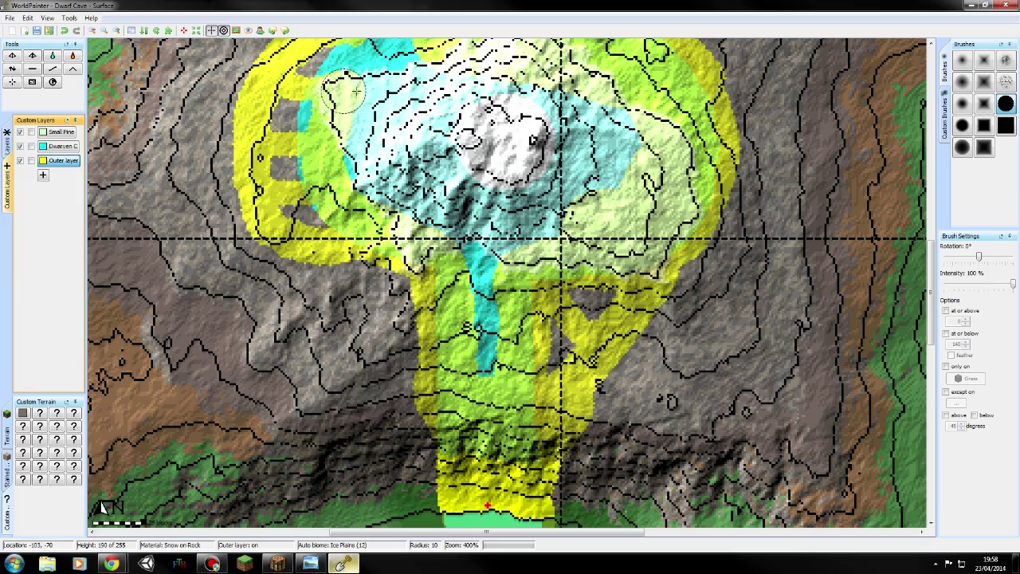
middle_click_drag(348, 91, 427, 296)
mouse_move(430, 296)
left_mouse_down()
mouse_move(459, 255)
mouse_move(488, 239)
left_mouse_up()
middle_click_drag(570, 335, 391, 247)
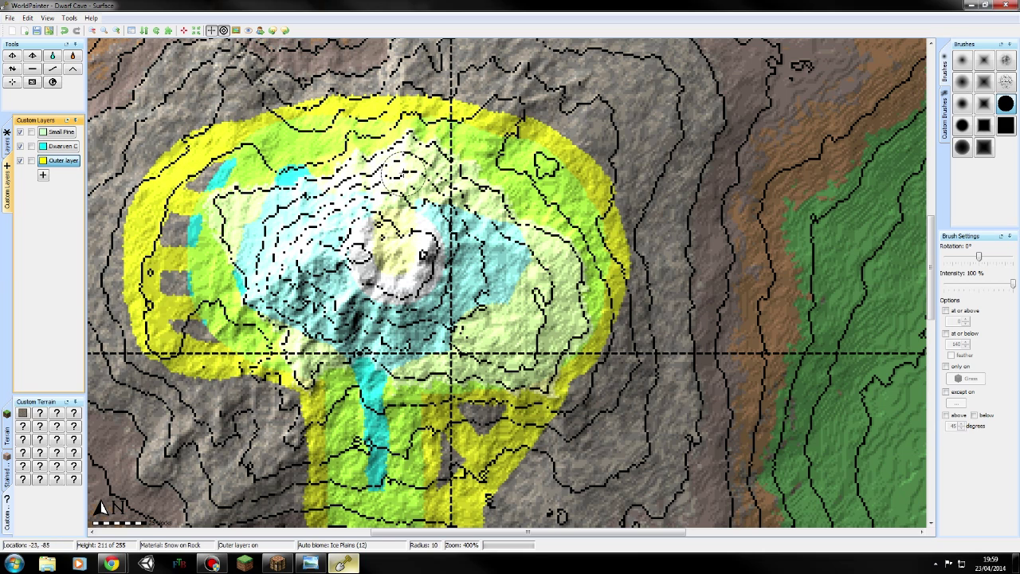
left_click(9, 18)
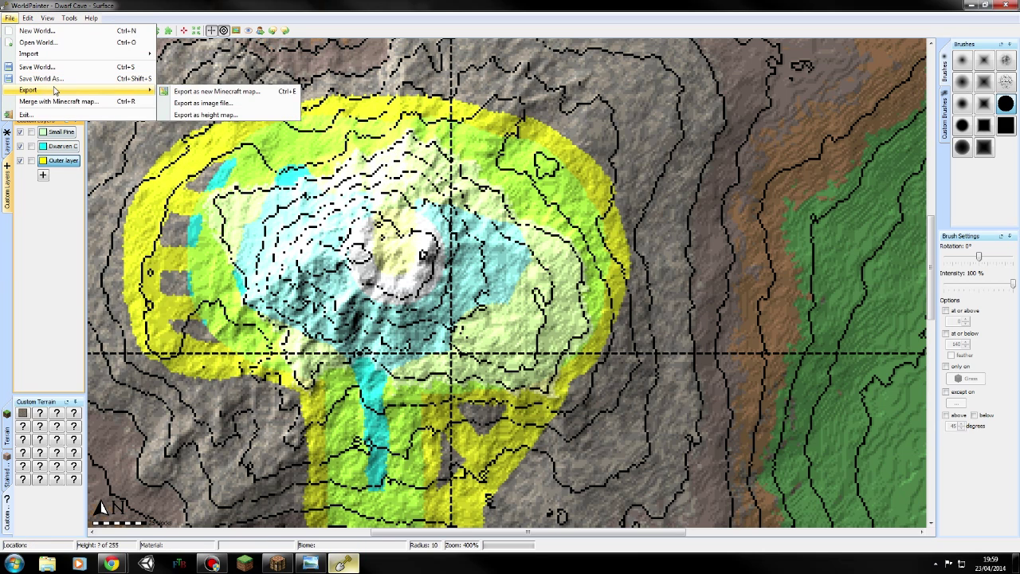
mouse_move(79, 93)
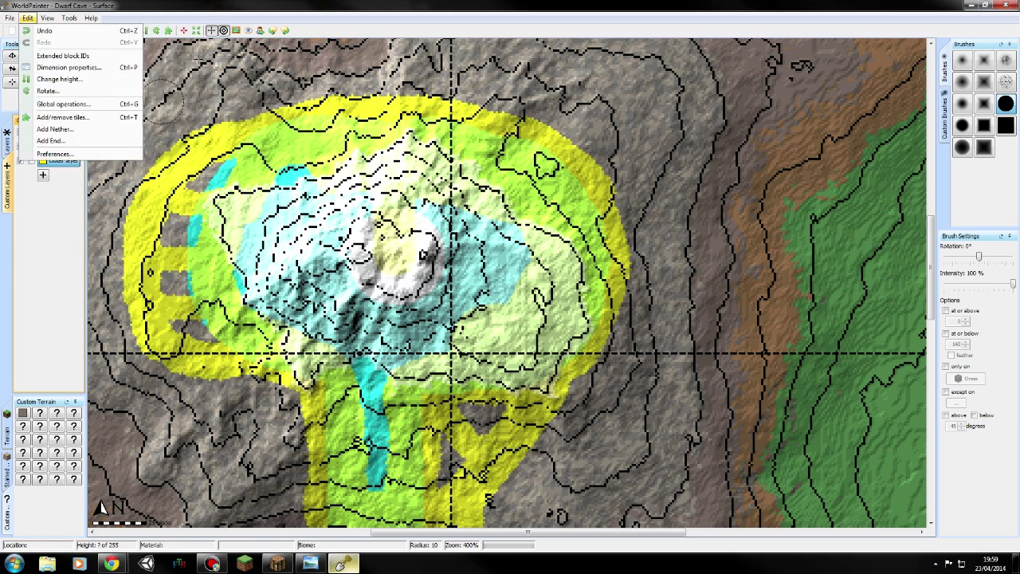
middle_click_drag(196, 57, 214, 137)
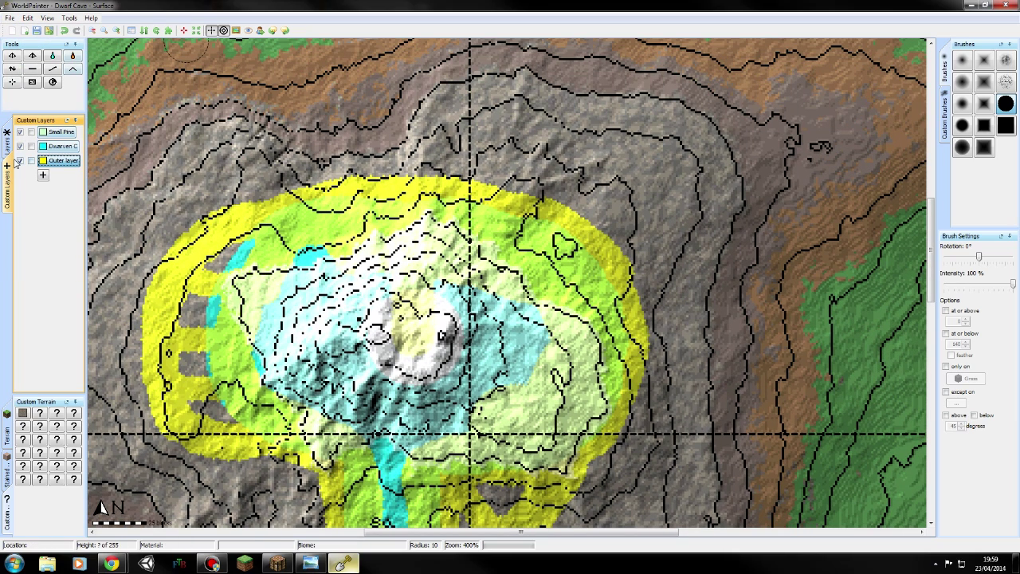
- Hide the Outer layer and erase the Dwarven cave layer in a short strip running north from the snowy peak
left_click(20, 161)
left_click(52, 147)
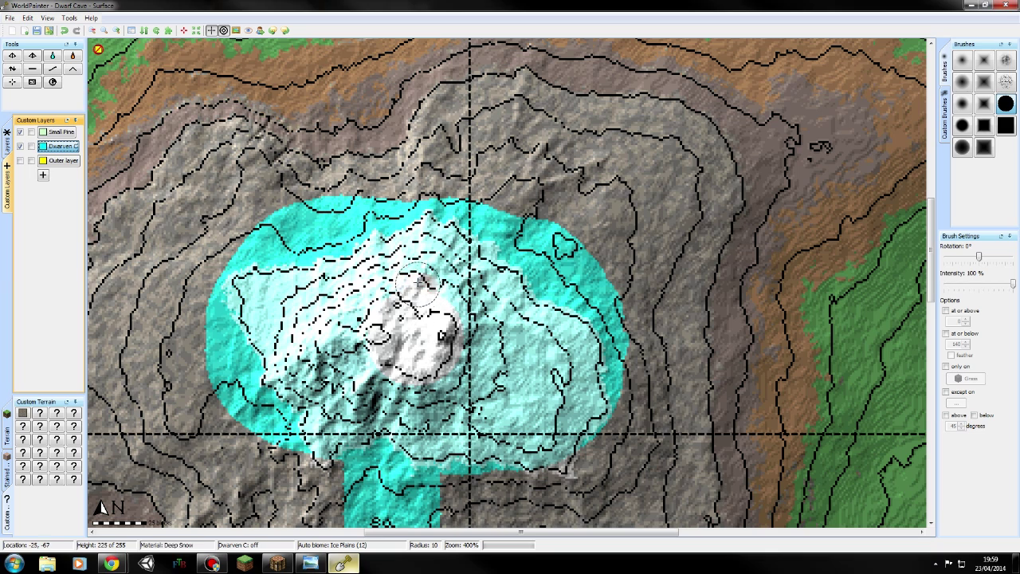
left_click_drag(415, 282, 419, 243)
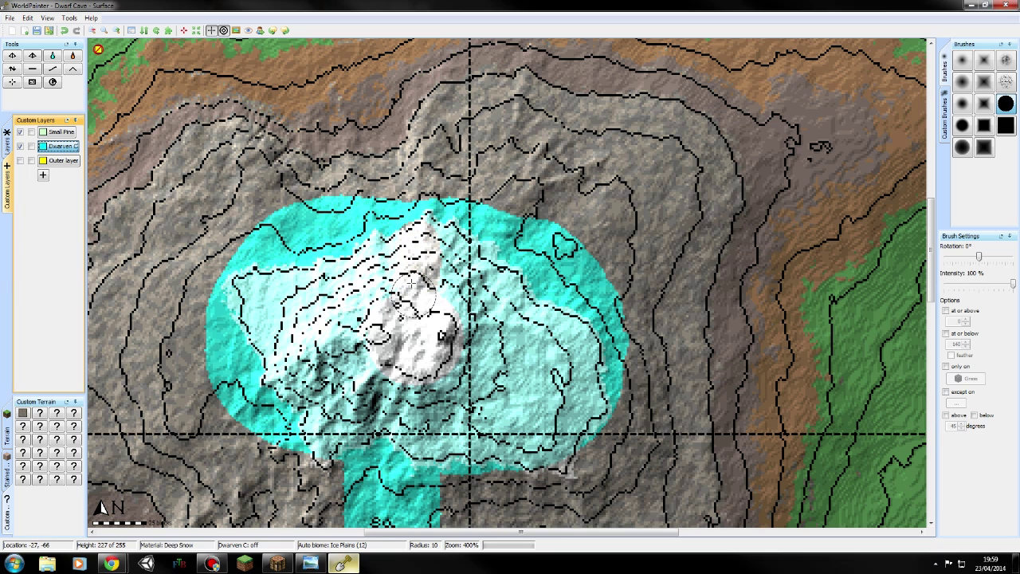
- Show the Outer layer again, keep the Dwarven cave layer active, and increase the brush radius to 13
left_click(63, 160)
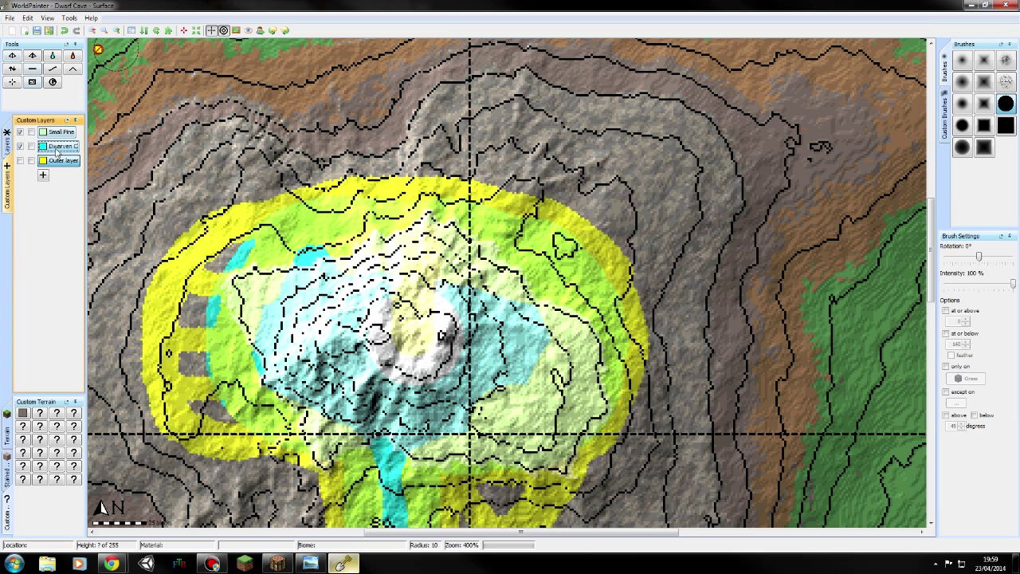
left_click(58, 145)
left_click(21, 161)
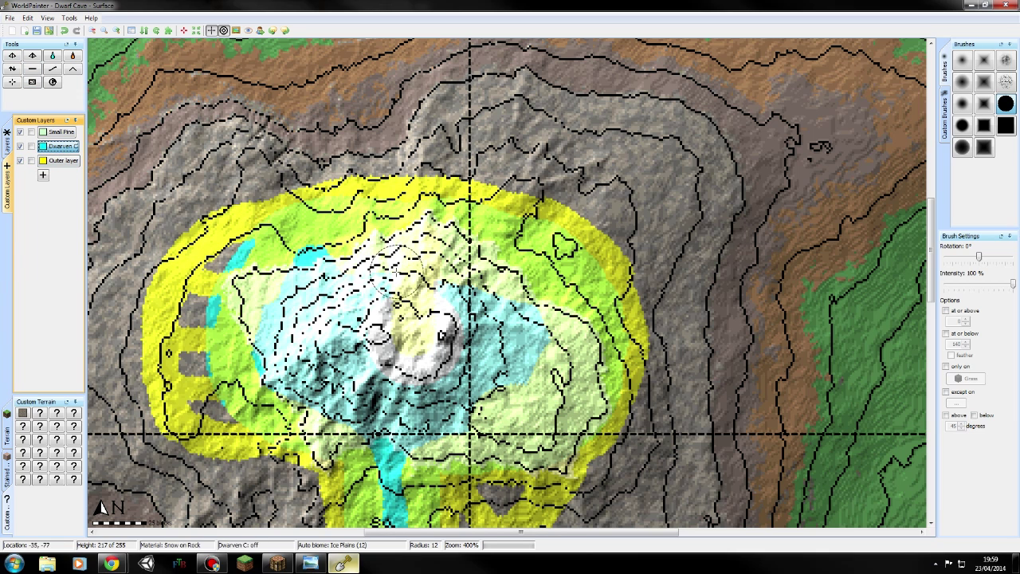
scroll(418, 291, "down", 2)
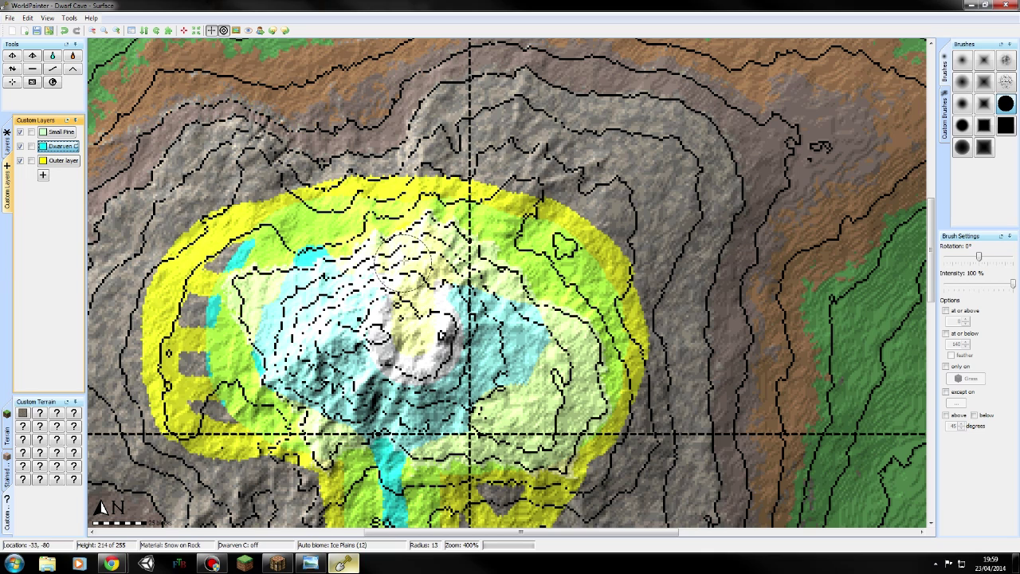
- Export the 16 selected tiles as a new Minecraft map named Dwarf Cave in the saves folder, accepting the tile selection warning
left_click(9, 17)
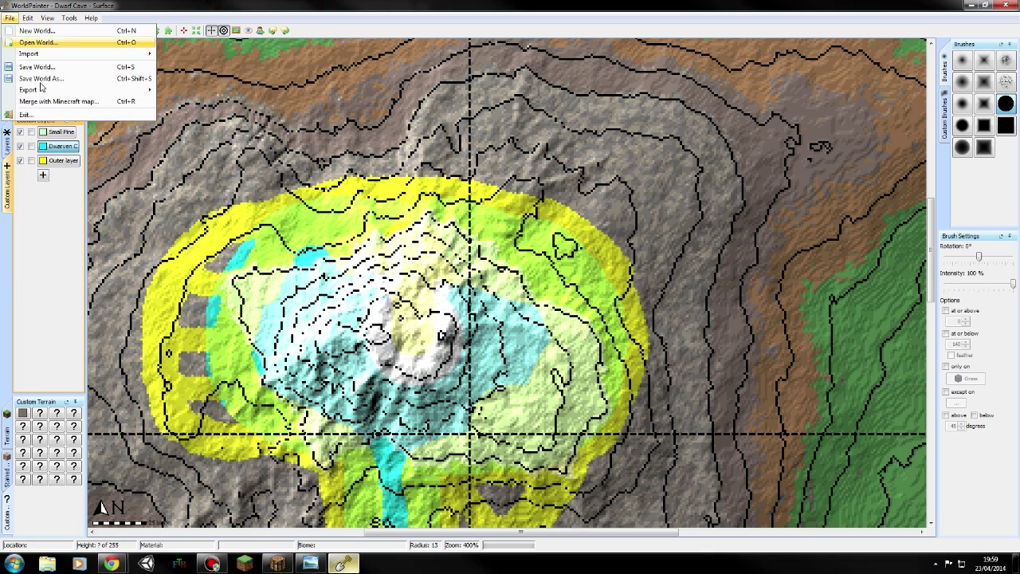
mouse_move(48, 89)
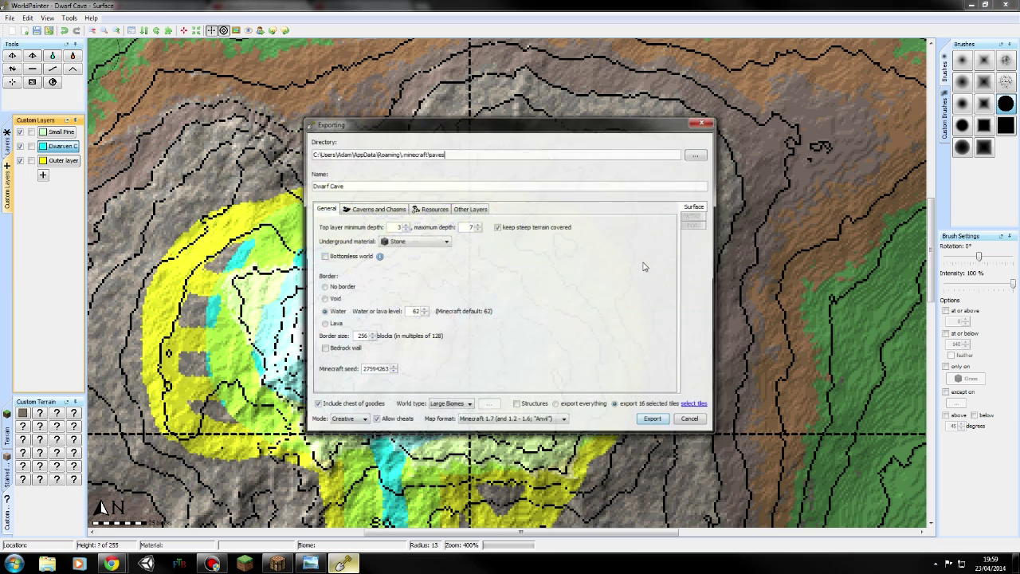
left_click(654, 420)
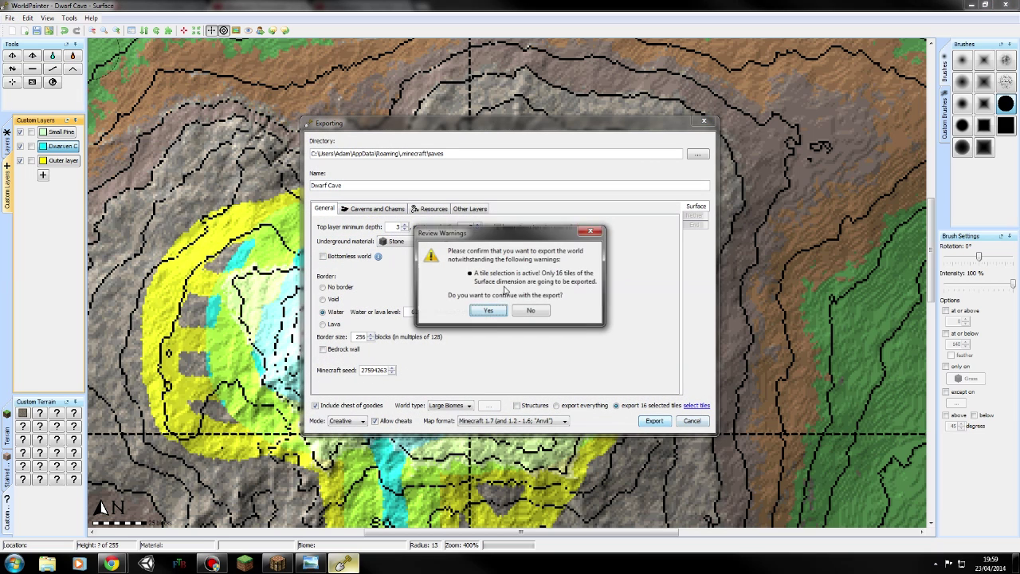
left_click(487, 313)
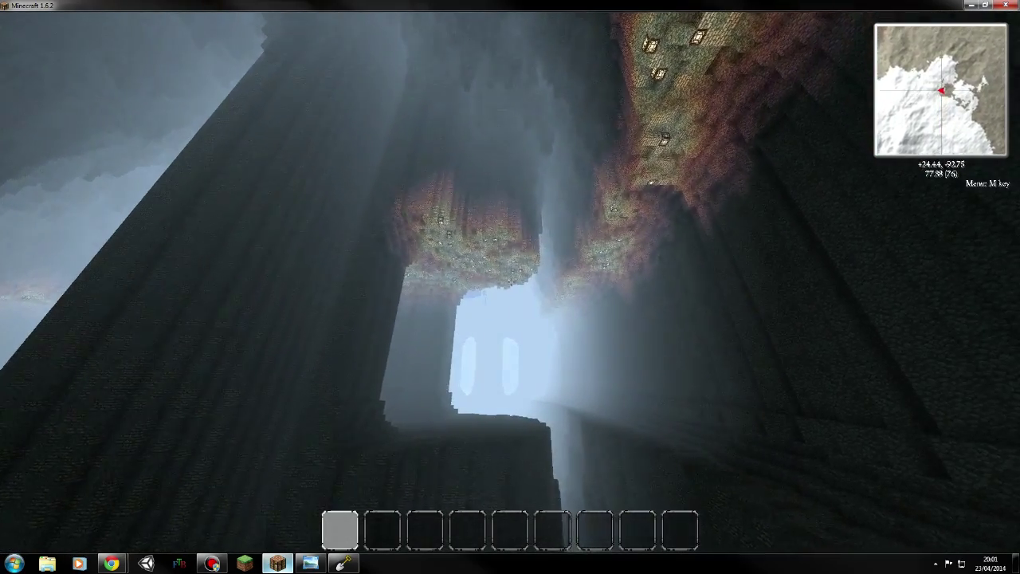
- Fly through the exported cave in Minecraft to the ledge facing the large pillars, and examine their shape and the cavern ceiling
key("w")
key("d")
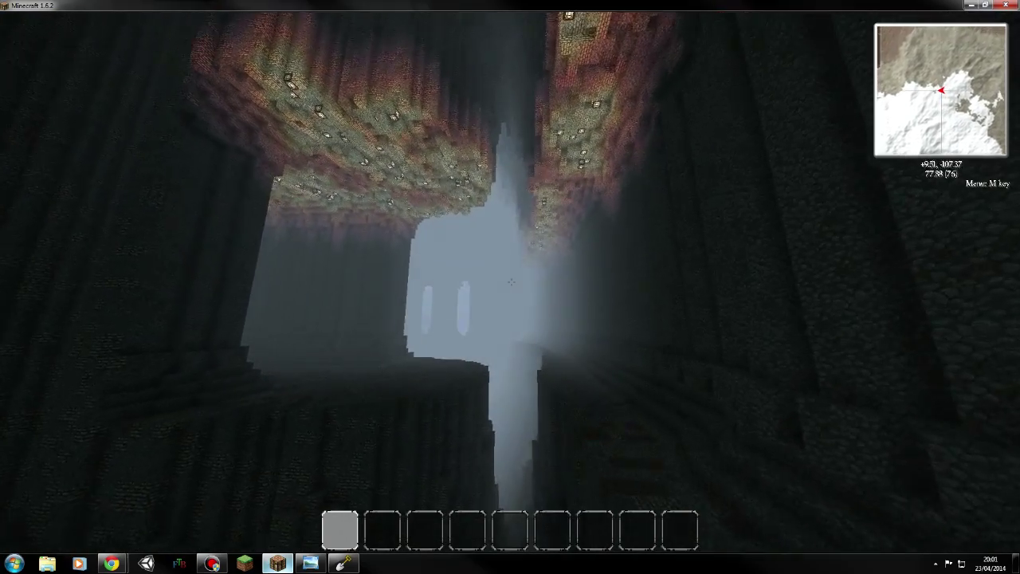
key("d")
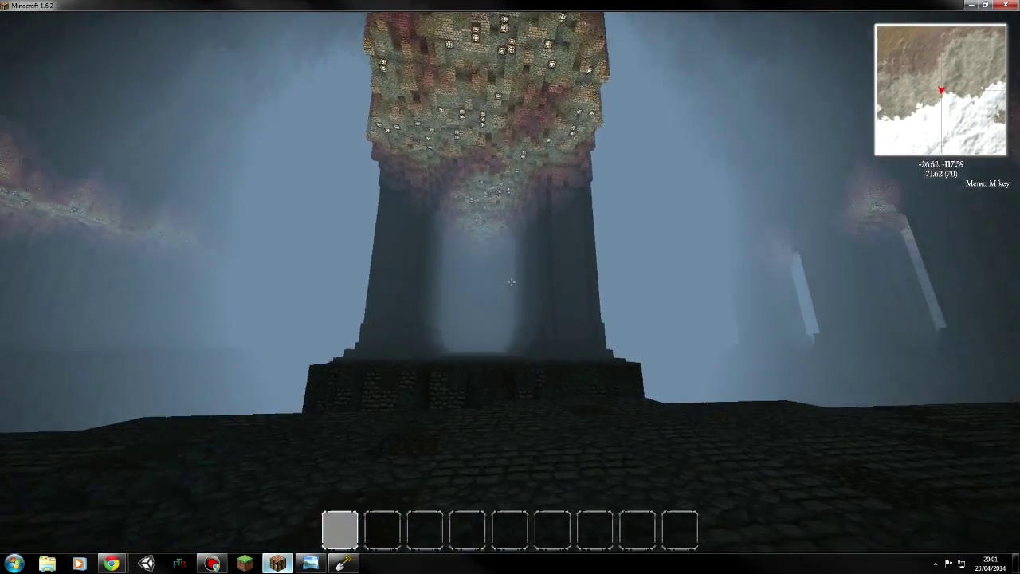
key("w")
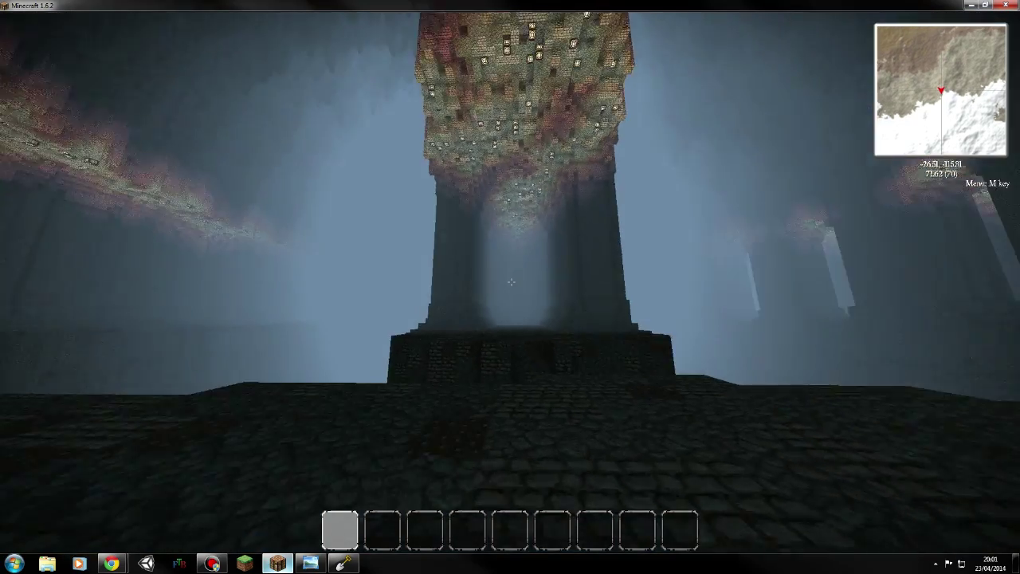
key("ctrl")
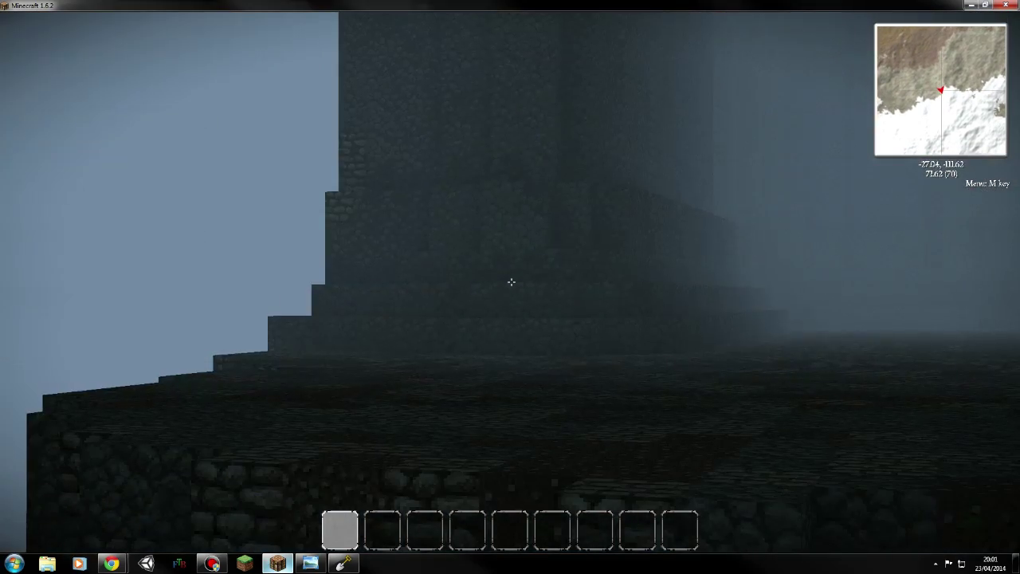
key("s")
key("s")
key("space")
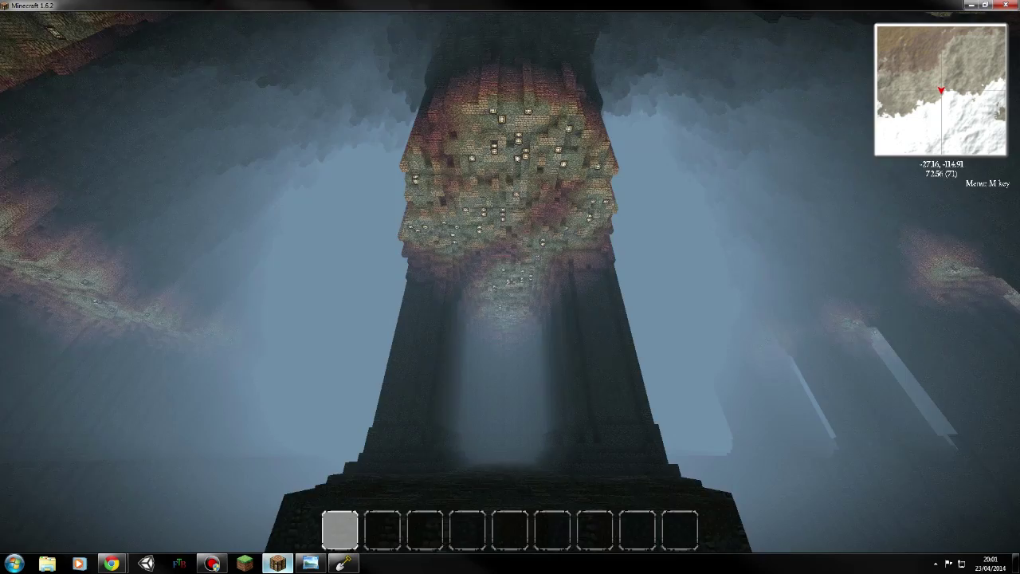
- Examine the lit ceiling and cobbled floor along the ledge and into the narrow dead-end recess between the tall walls
key("w")
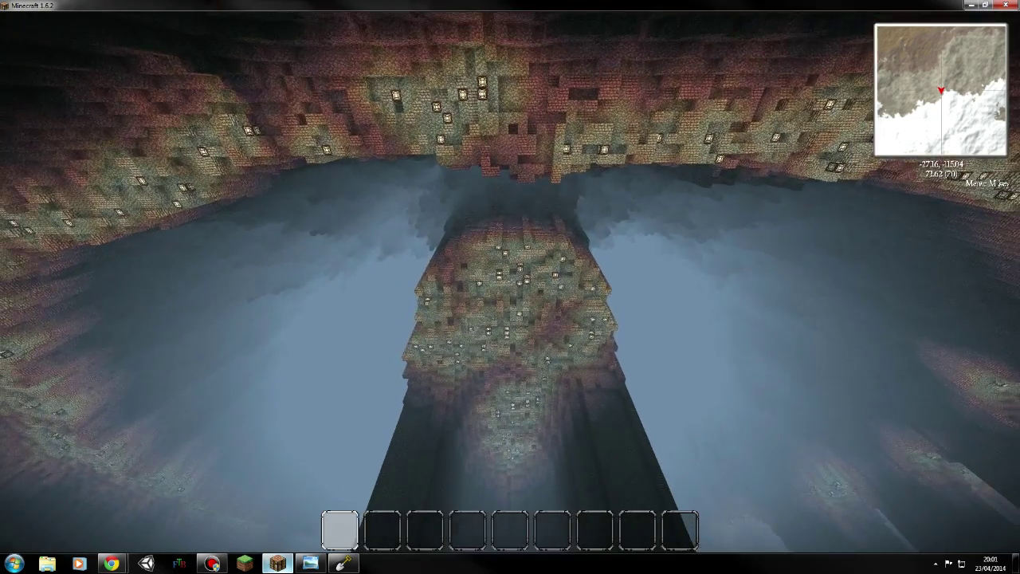
key("w")
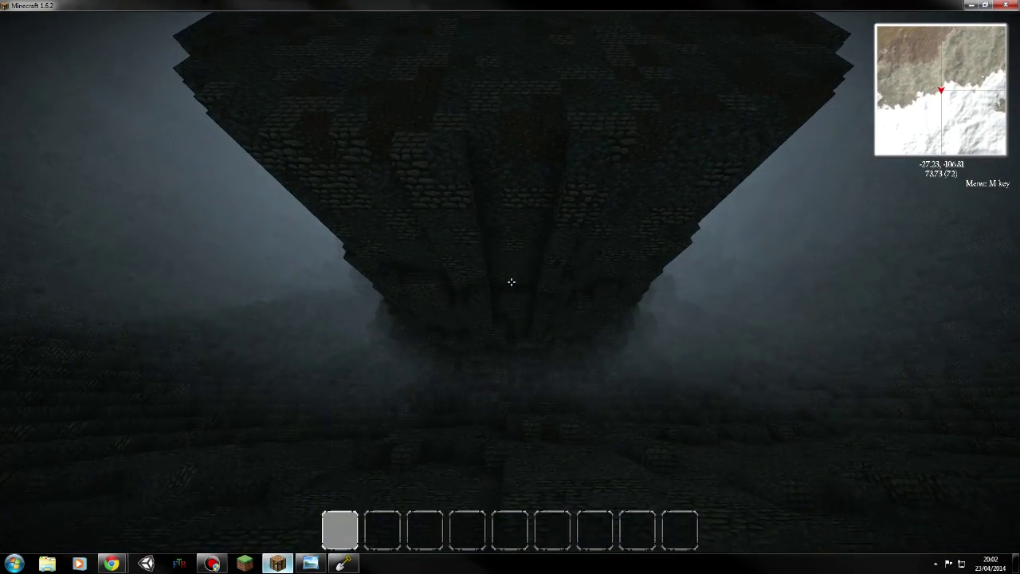
key("w")
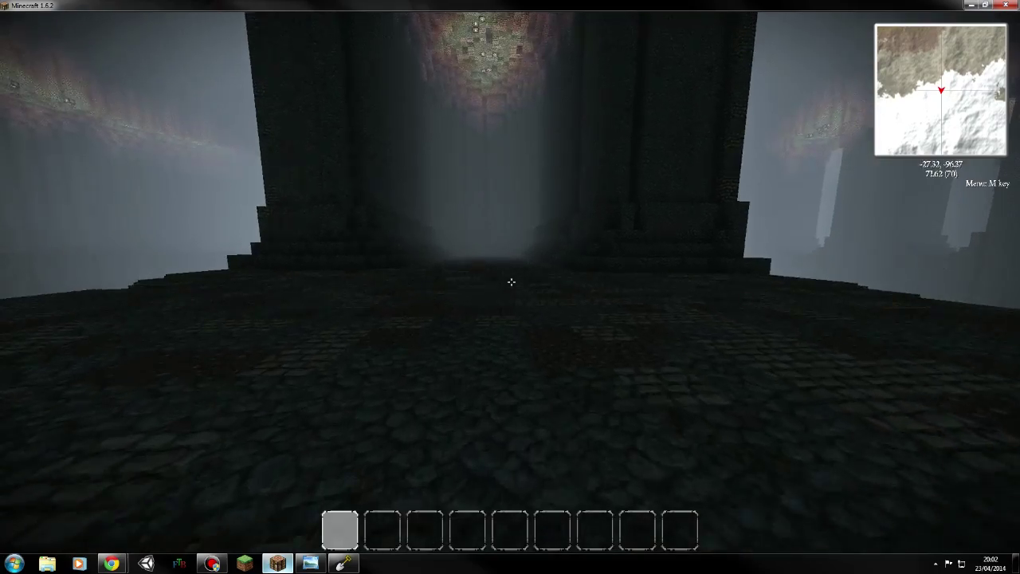
key("w")
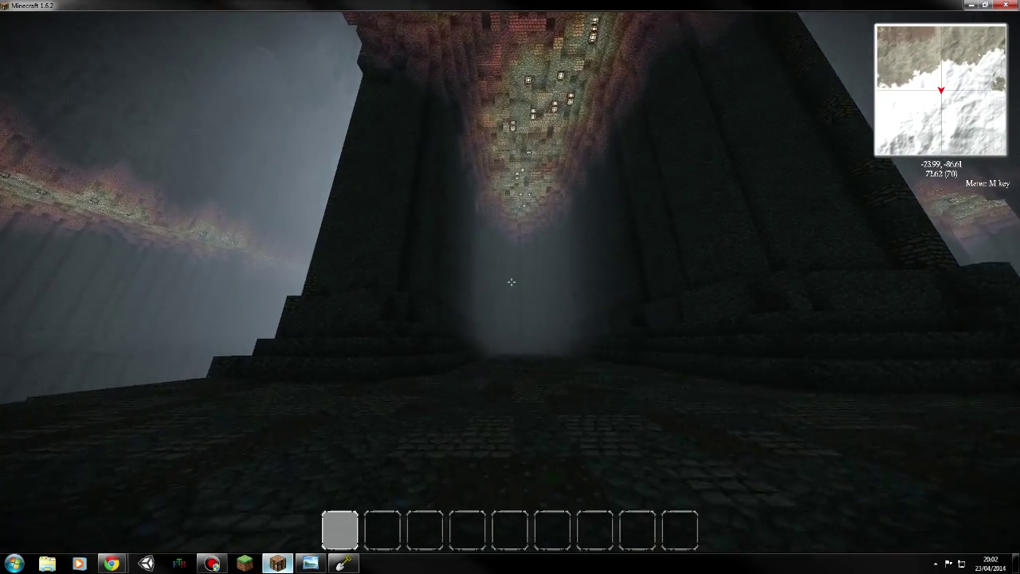
key("w")
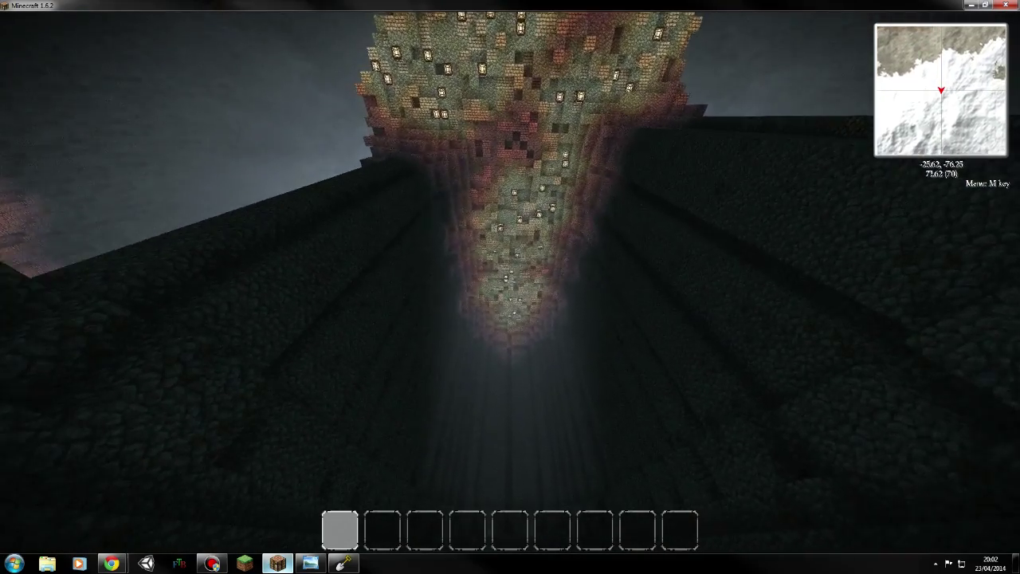
key("w")
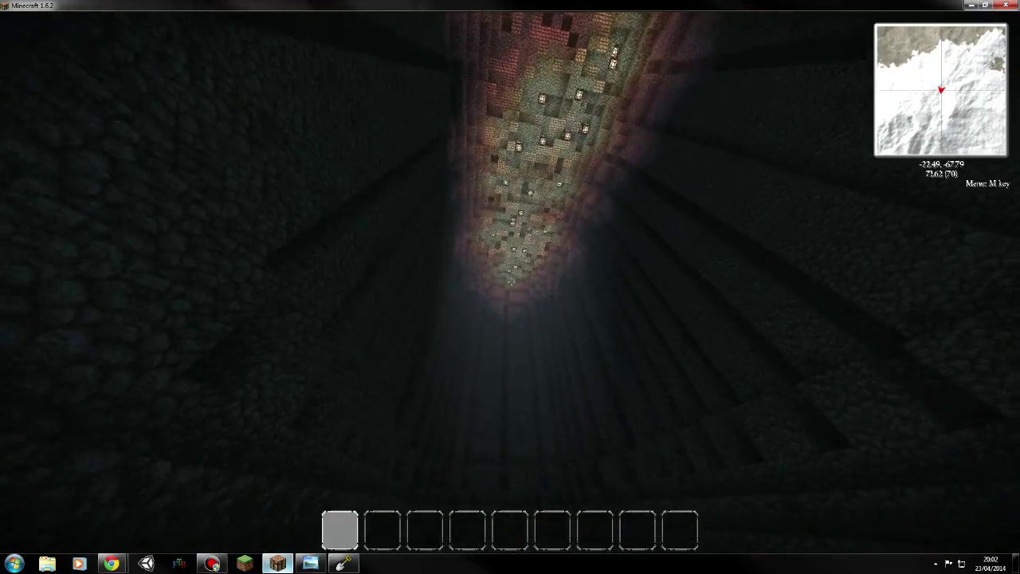
key("w")
key("space")
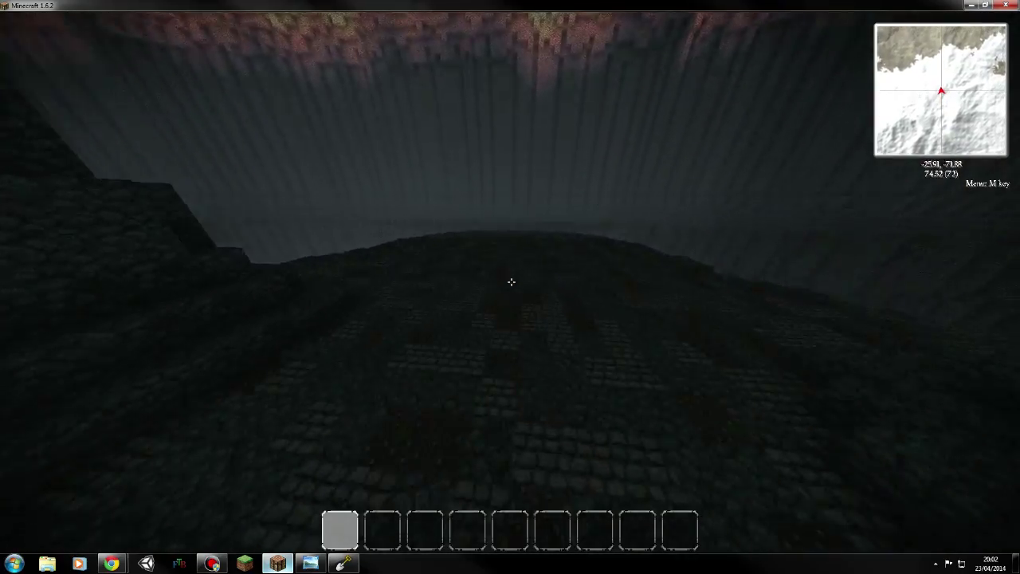
- Fly west across the main cavern and through the middle of the three tall openings to inspect the outer tunnel
key("w")
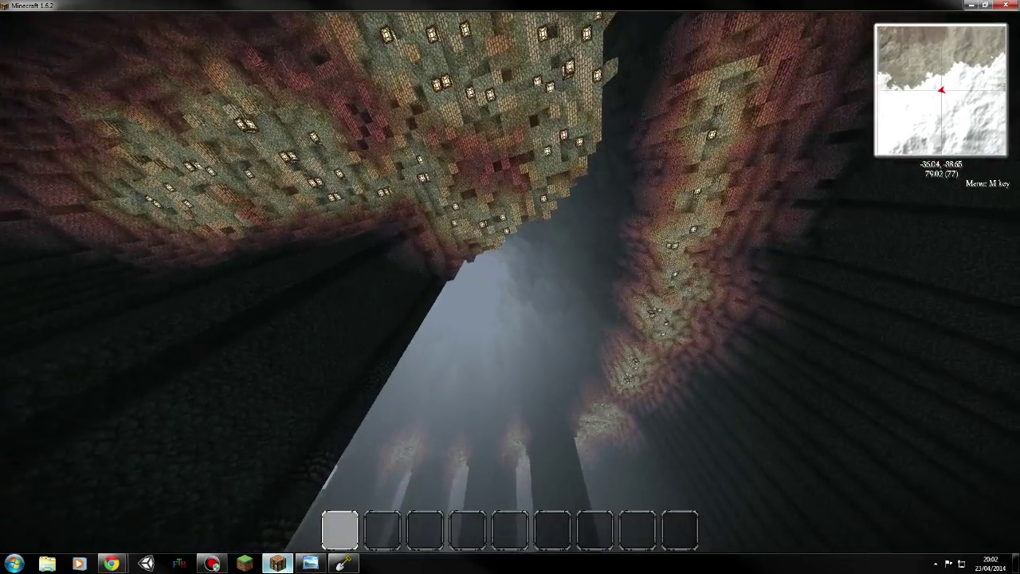
key("w")
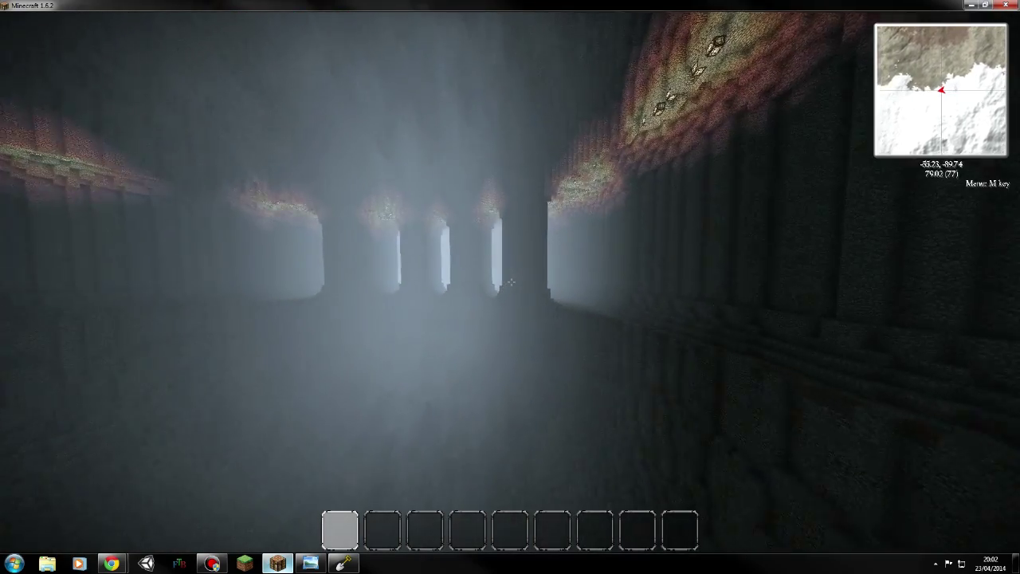
key("w")
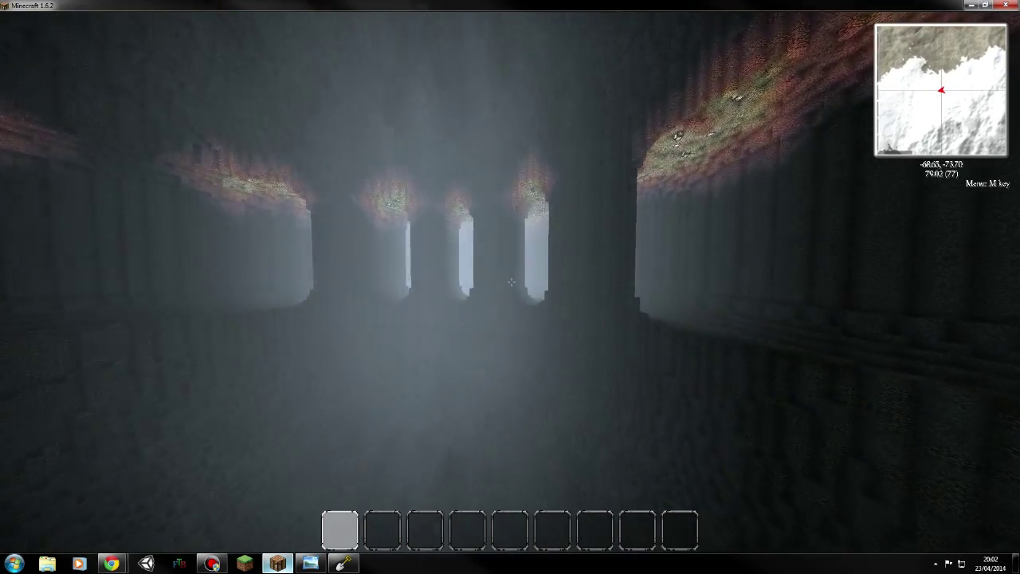
key("w")
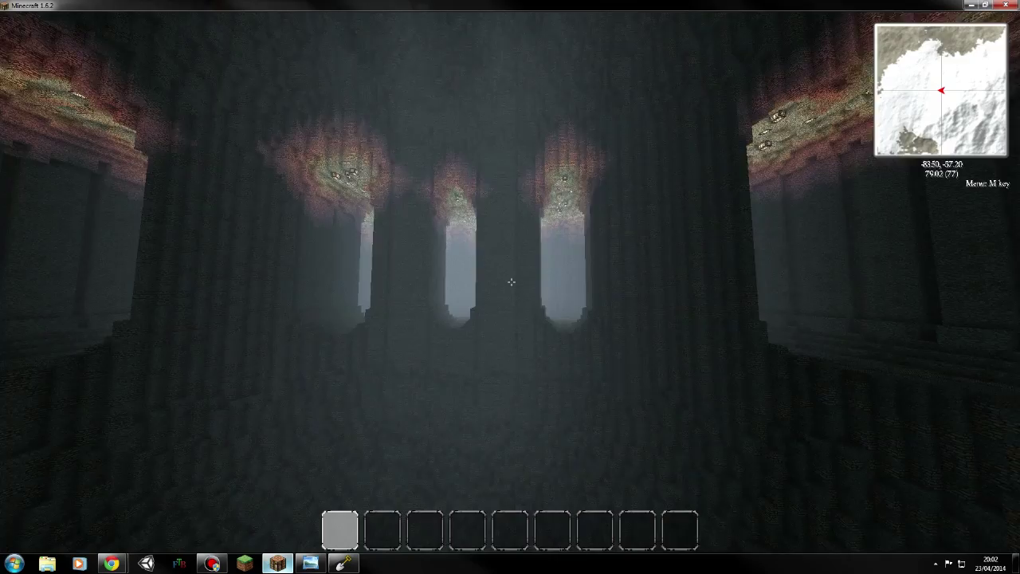
key("space")
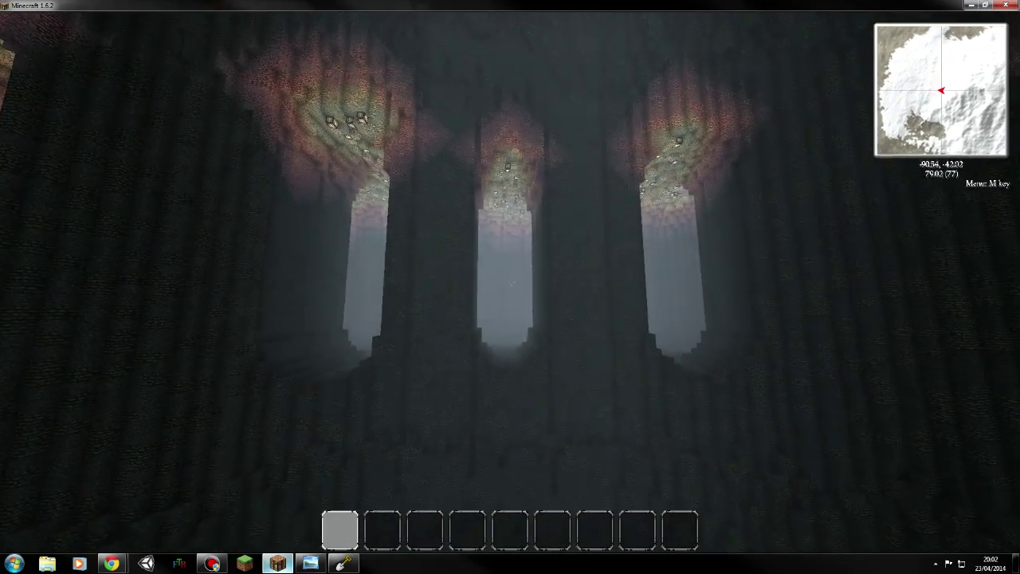
key("w")
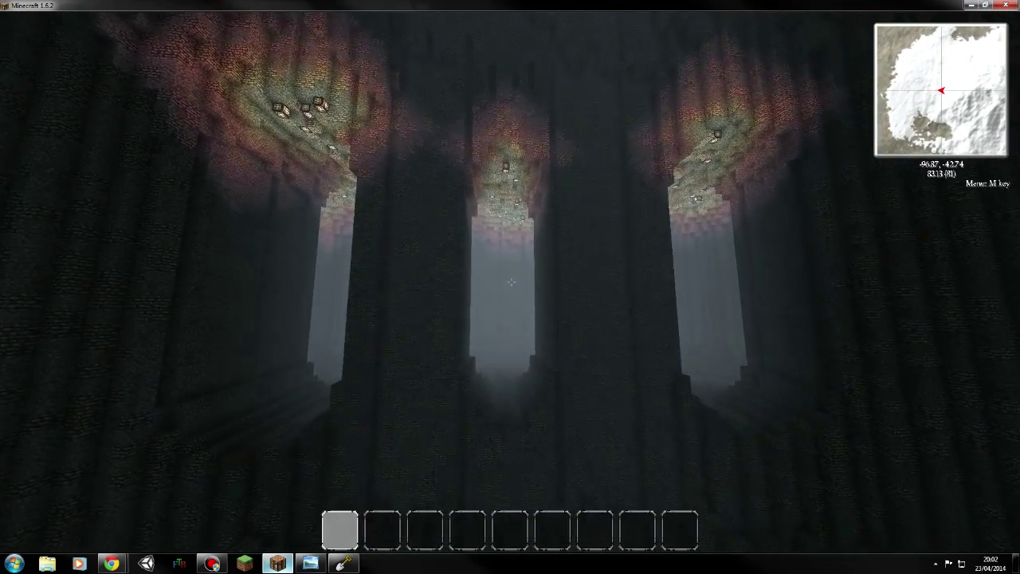
key("w")
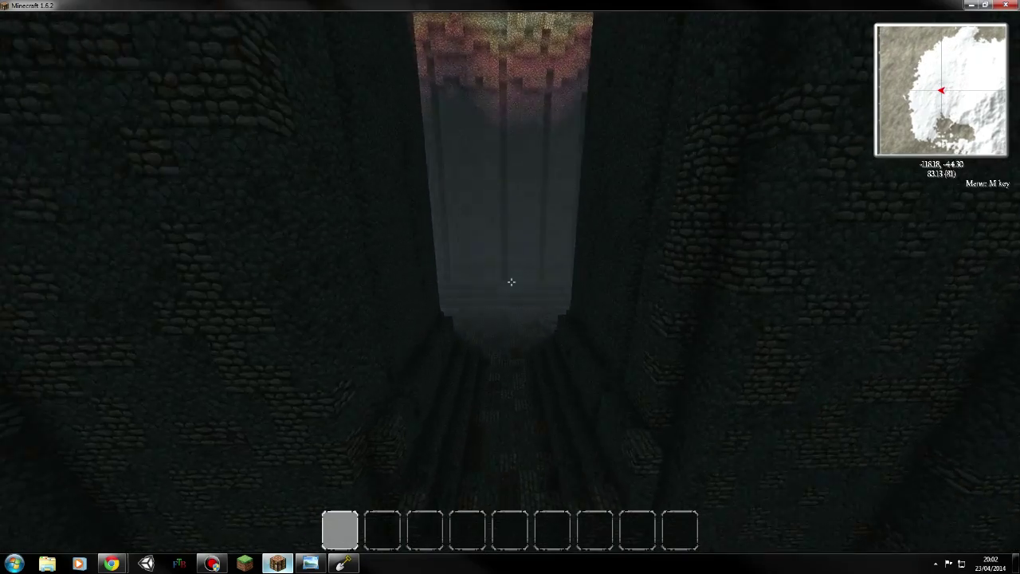
key("w")
key("shift")
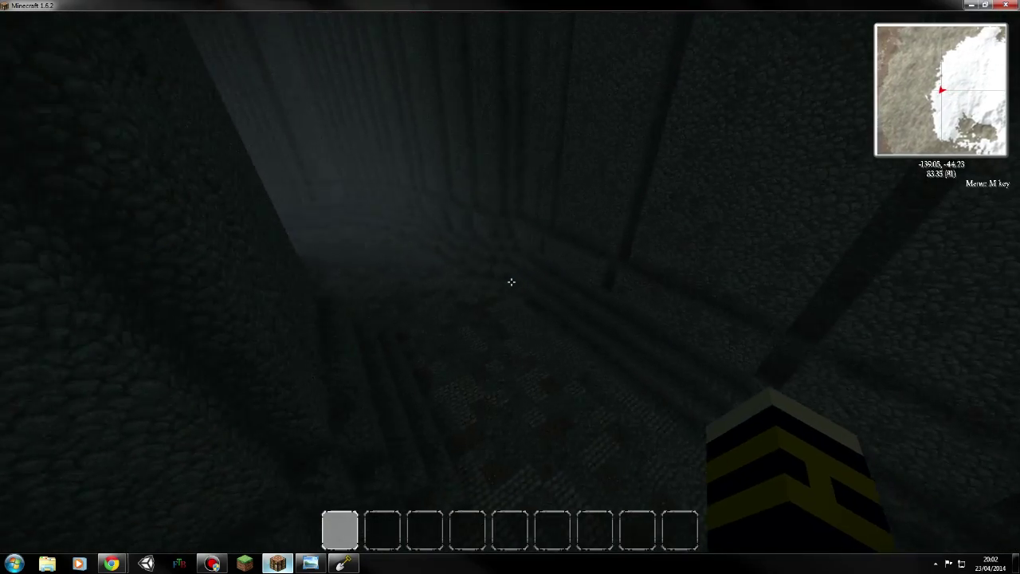
- Pick Gravel from the outer tunnel's floor and place a row of gravel blocks leading towards the tunnel wall
middle_click(511, 283)
key("w")
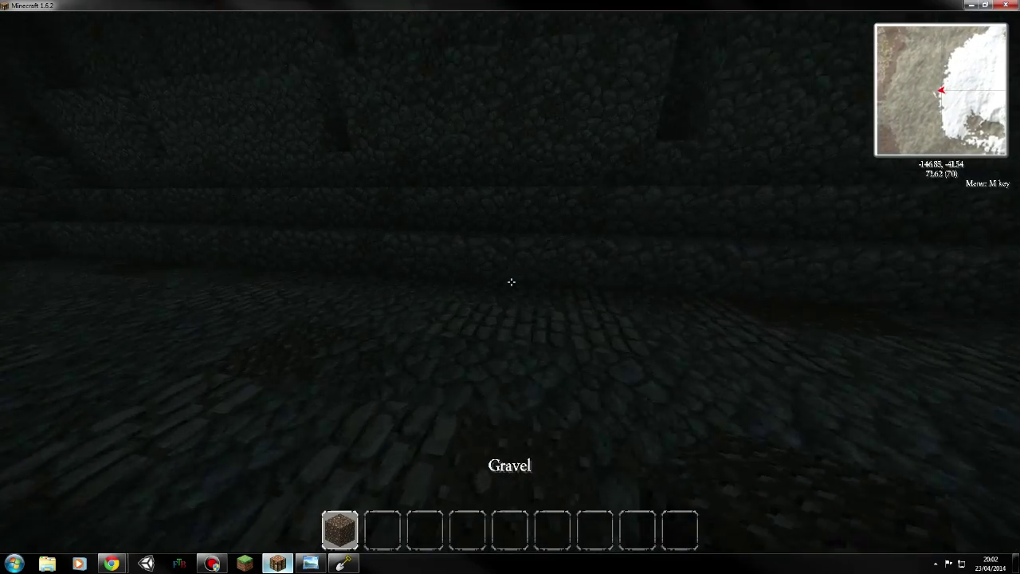
key("space")
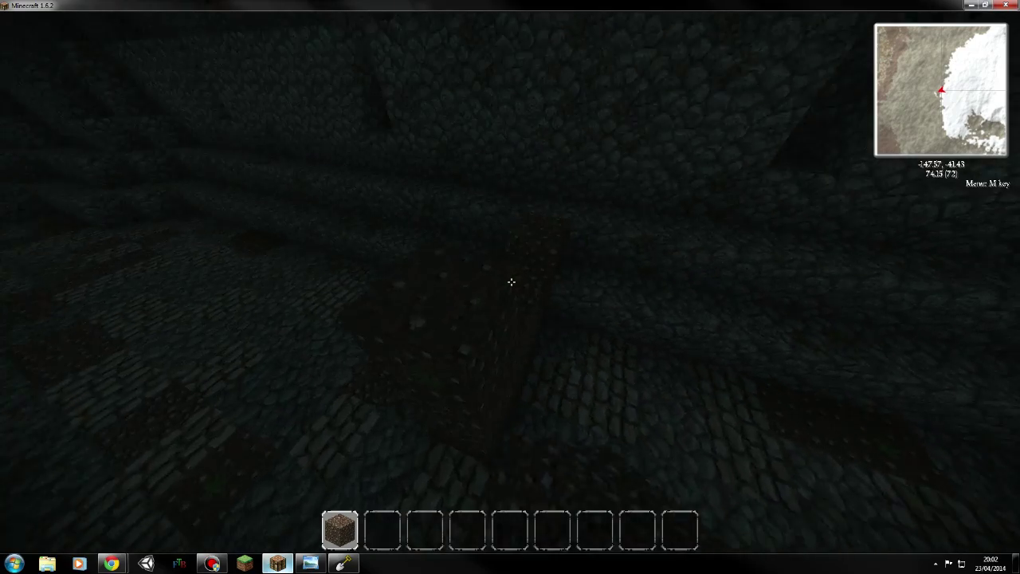
key("w")
left_click(512, 282)
key("w")
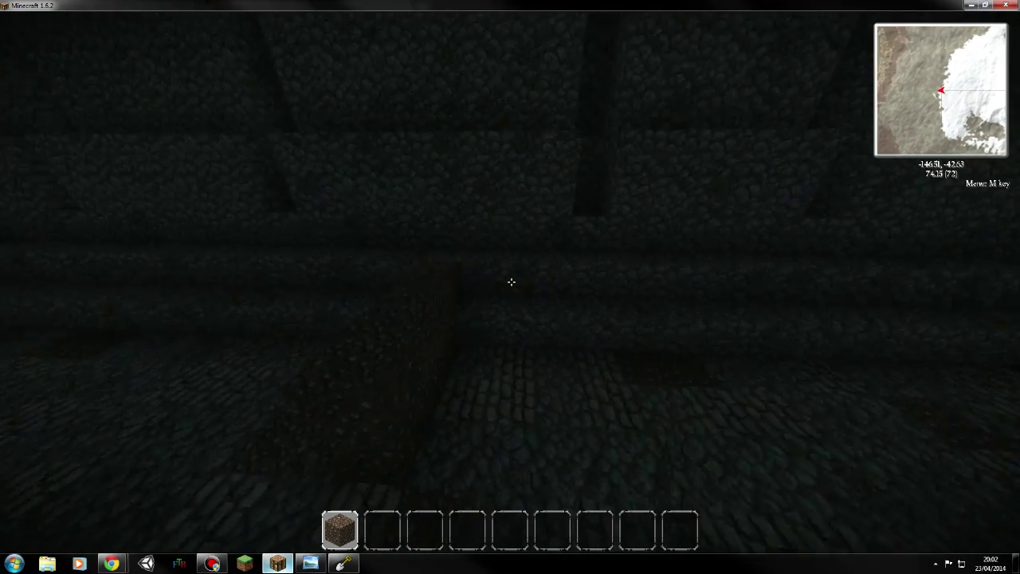
- Fly east out of the outer tunnel and across the main cavern, examining the pillars from their bases up to the ceiling
key("space")
key("w")
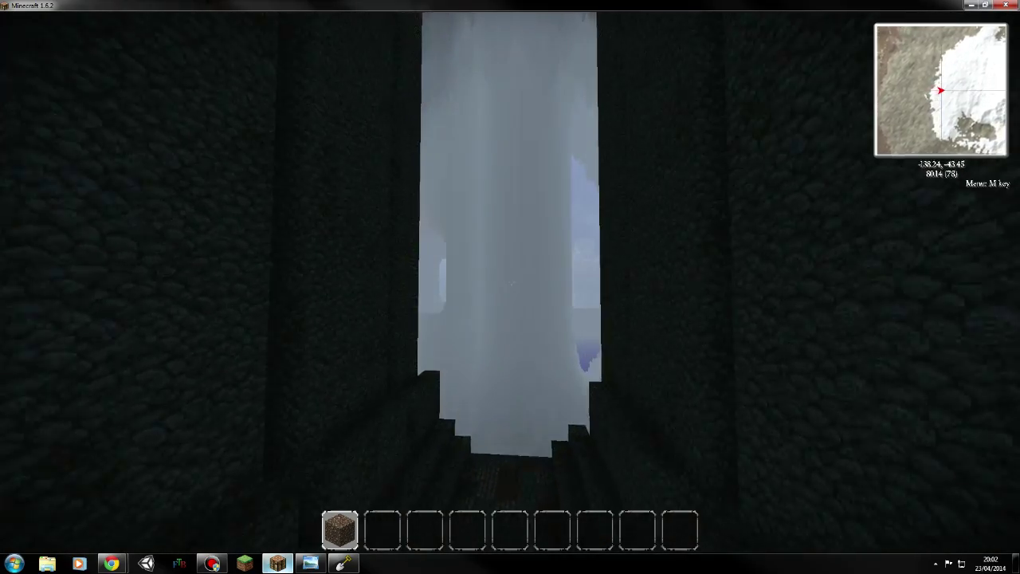
key("w")
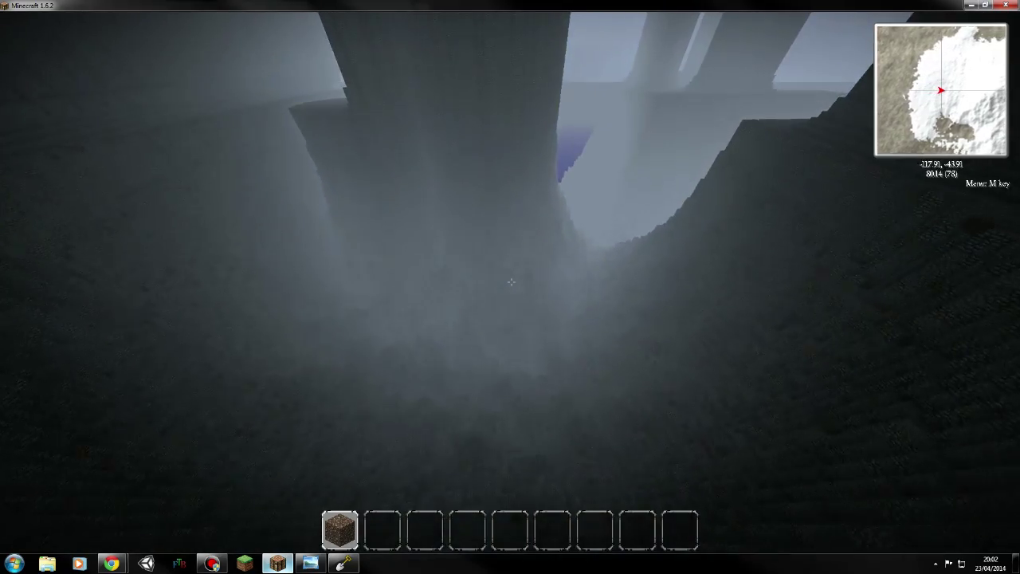
key("w")
key("shift")
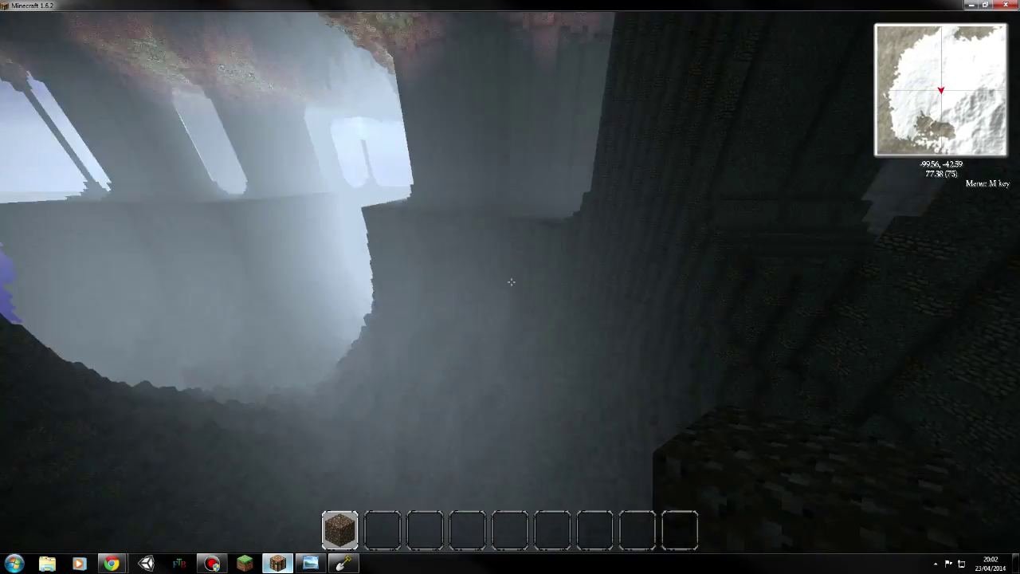
key("w")
key("space")
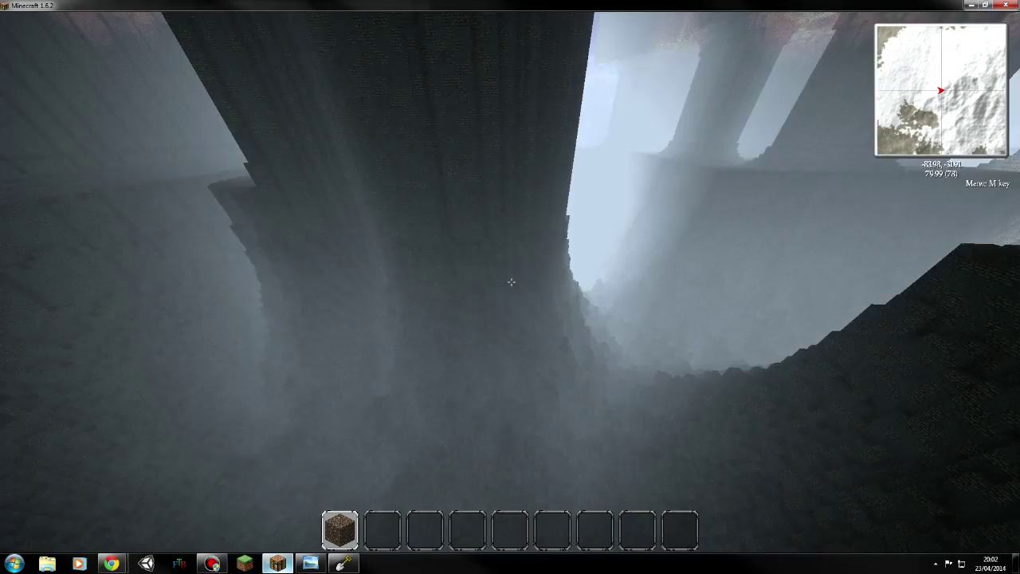
key("w")
key("space")
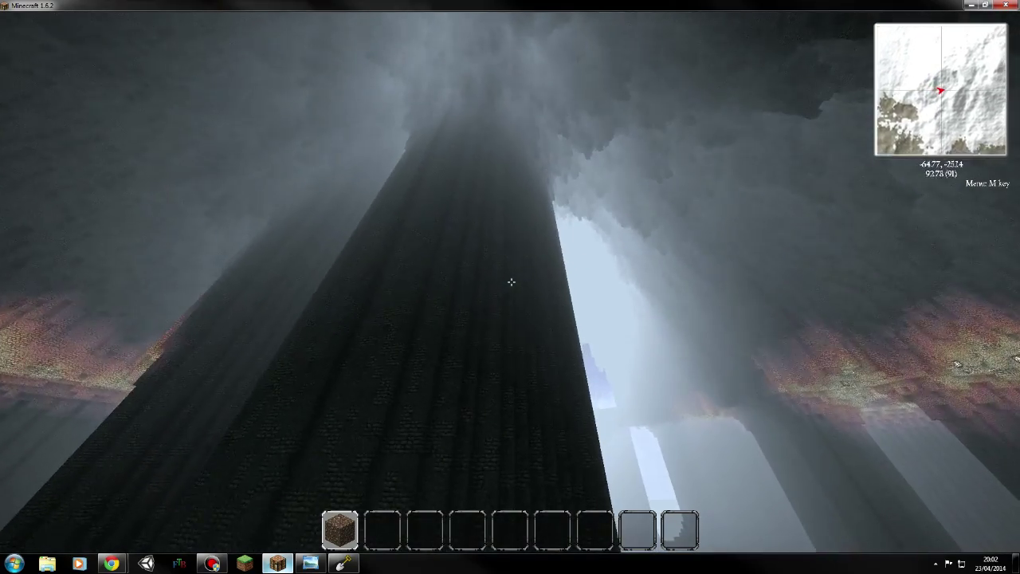
- Fly southeast through the main cavern to the dark cobbled ledge, examining the sloping floor and the far walls
key("w")
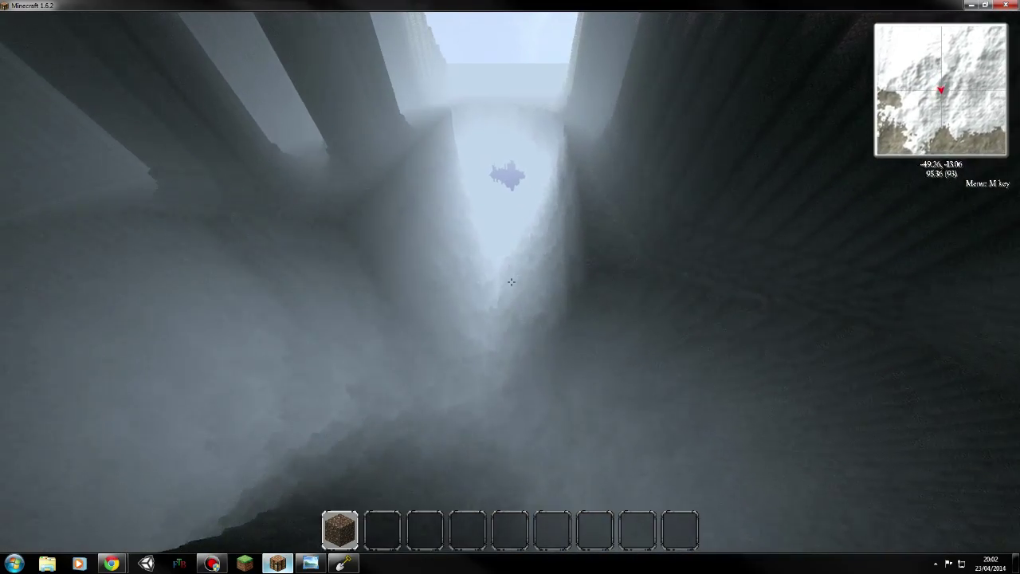
key("w")
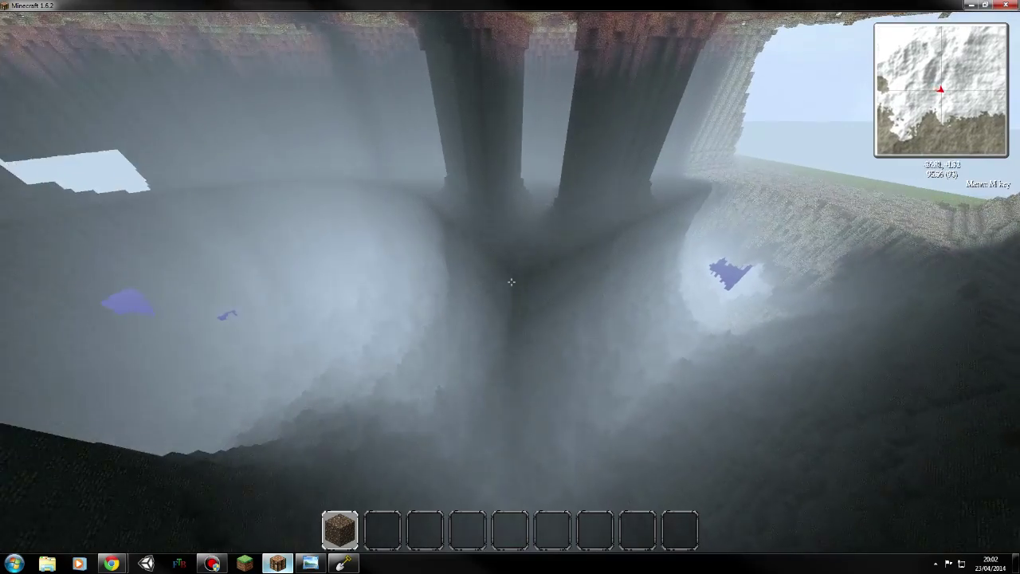
key("w")
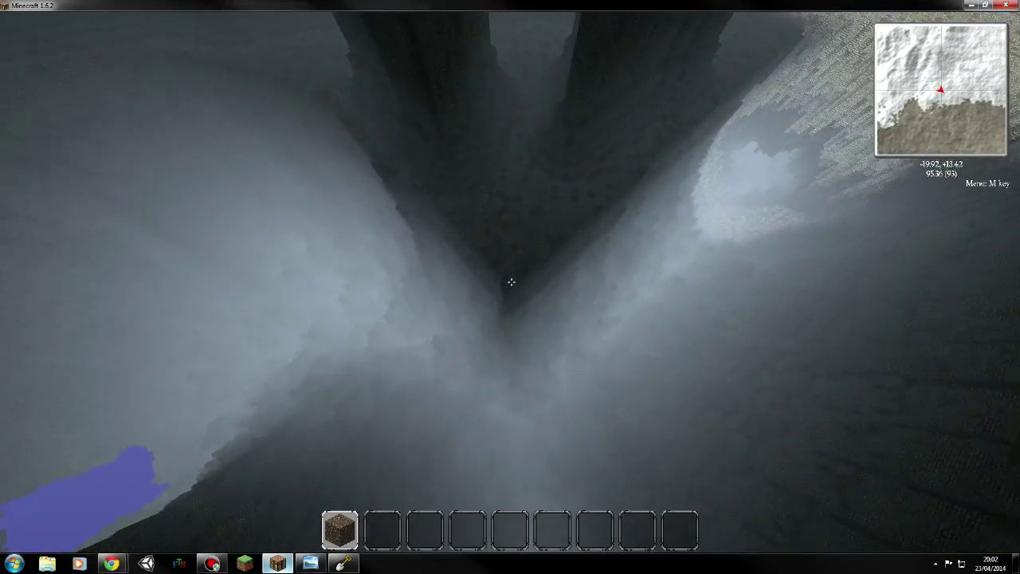
key("space")
key("space")
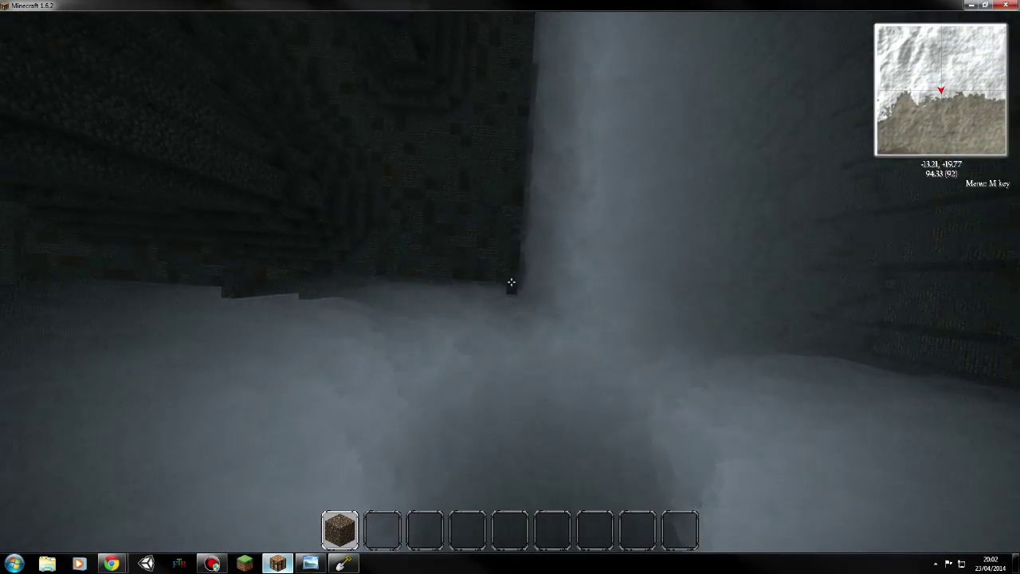
key("space")
key("space")
key("w")
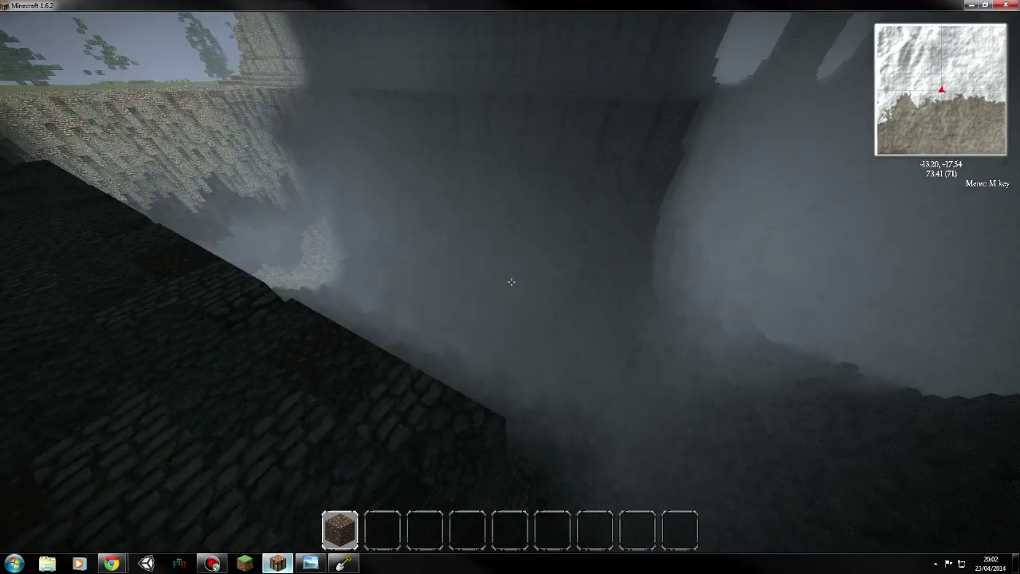
- Rise from the ledge and examine the glowstone-lit ceiling edge, the tall side openings and the large central pillar
key("w")
key("space")
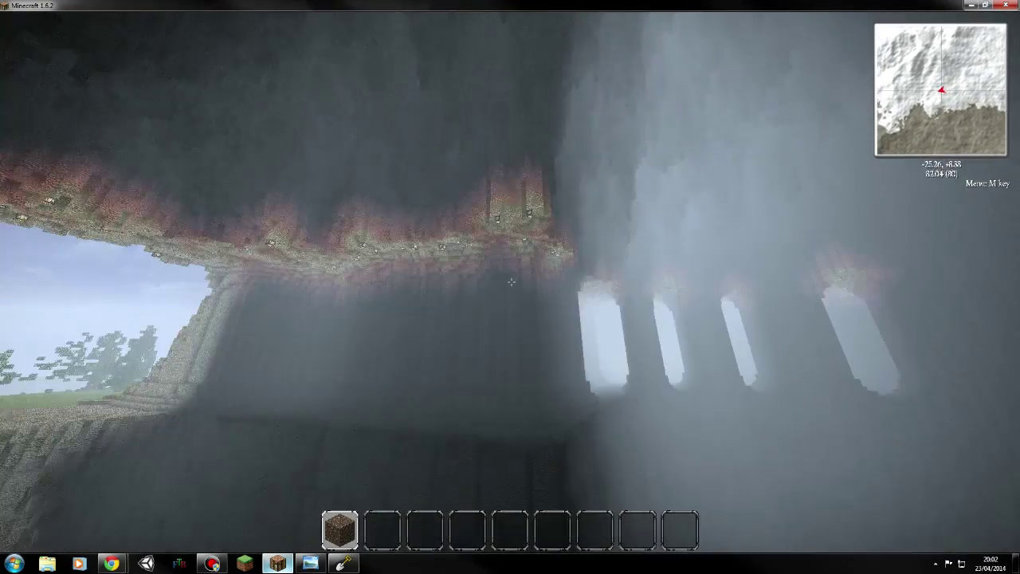
key("w")
key("space")
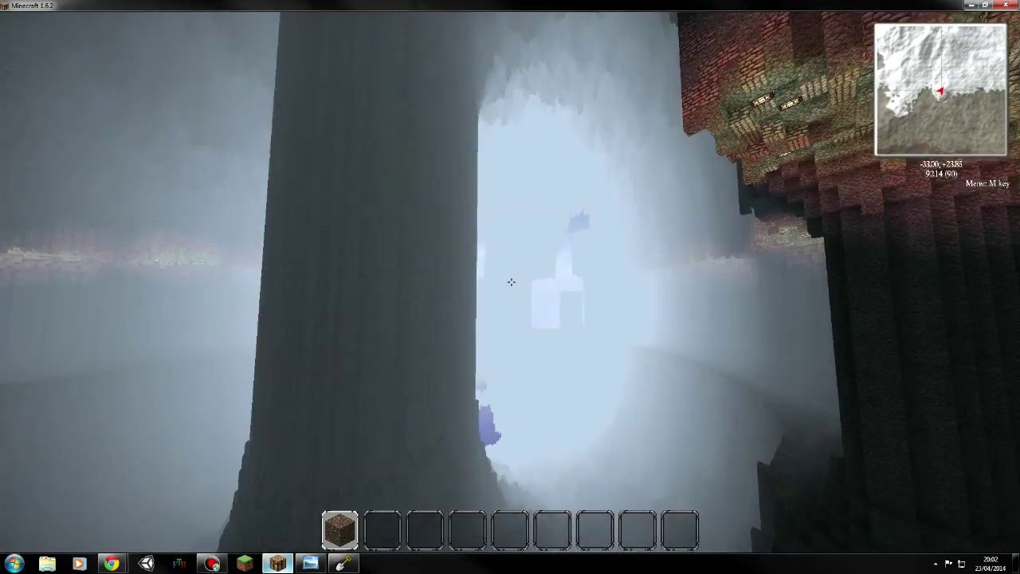
key("w")
key("shift")
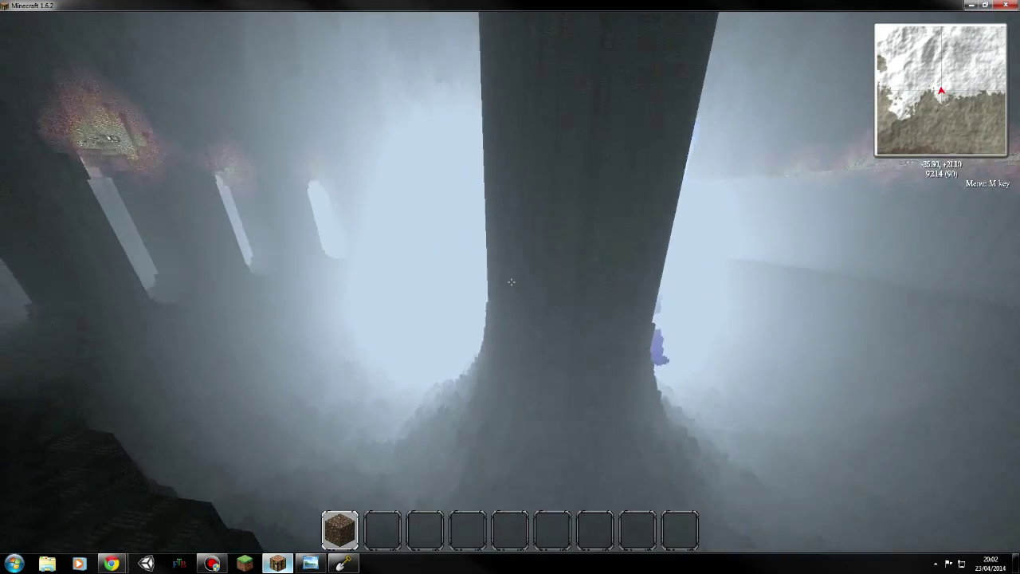
key("w")
key("shift")
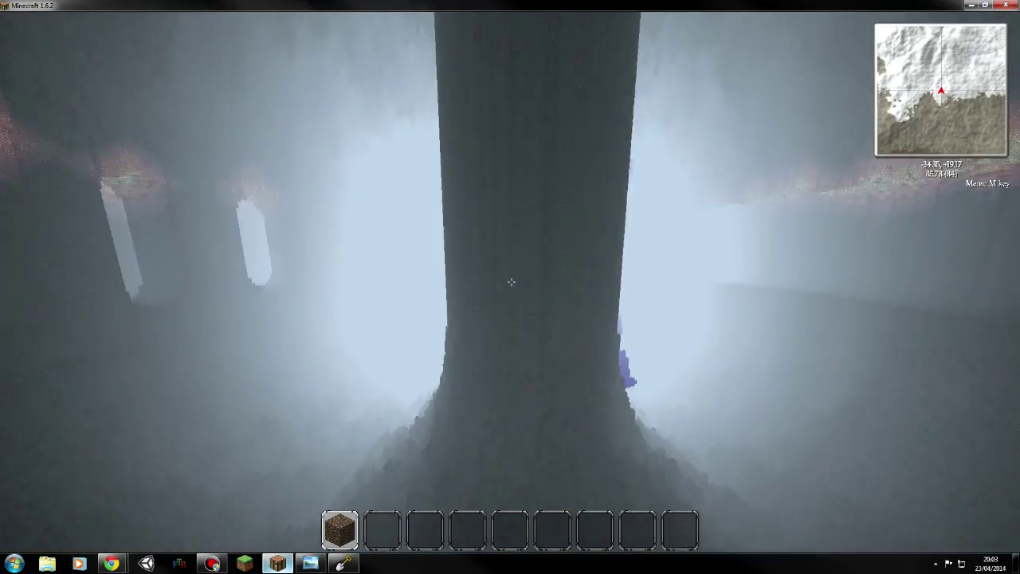
key("w")
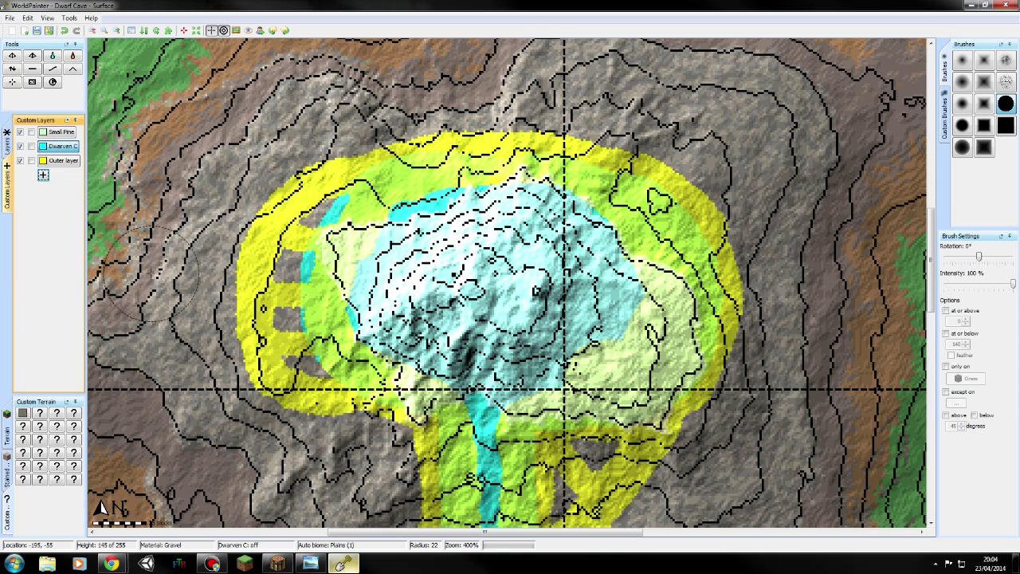
- Switch to WorldPainter and add a custom cave/tunnel layer named Tunnels with its ceiling at a fixed depth
left_click(46, 177)
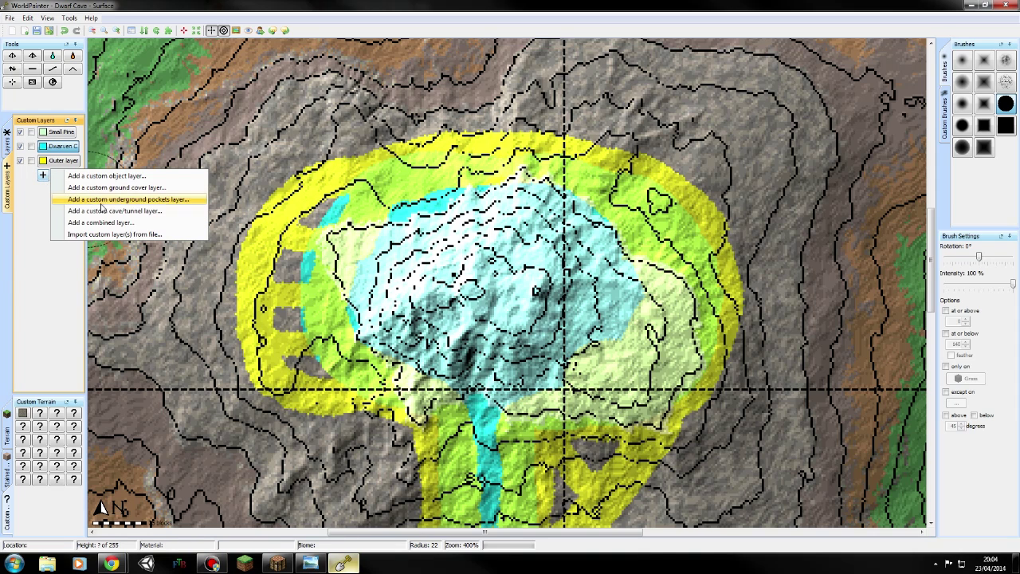
left_click(136, 212)
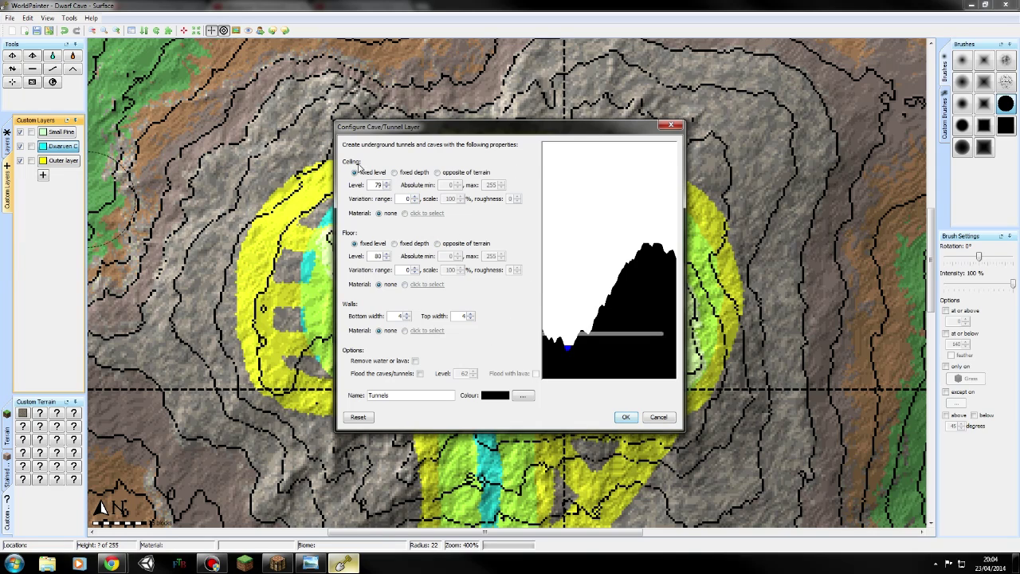
left_click(404, 173)
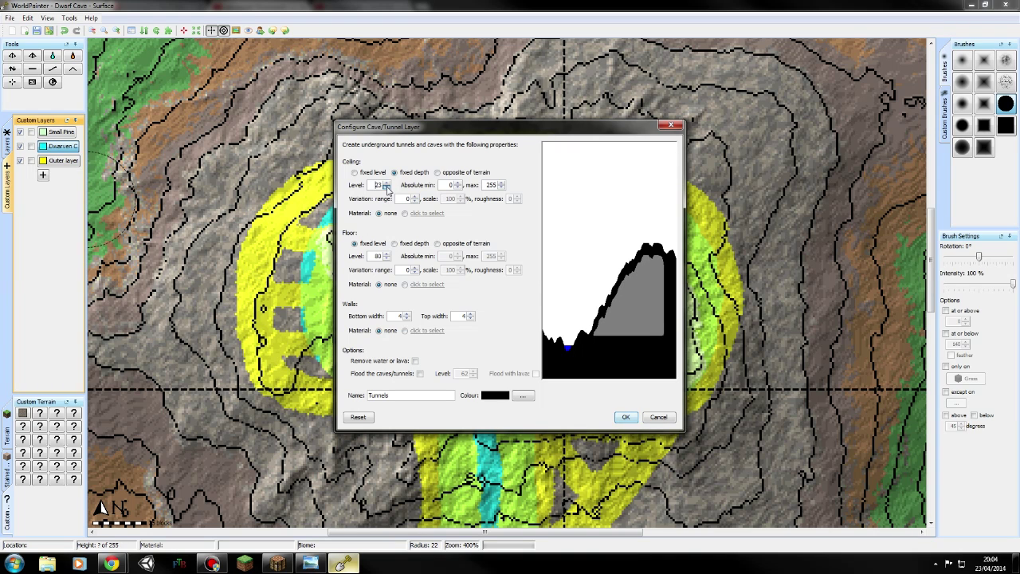
left_click(626, 417)
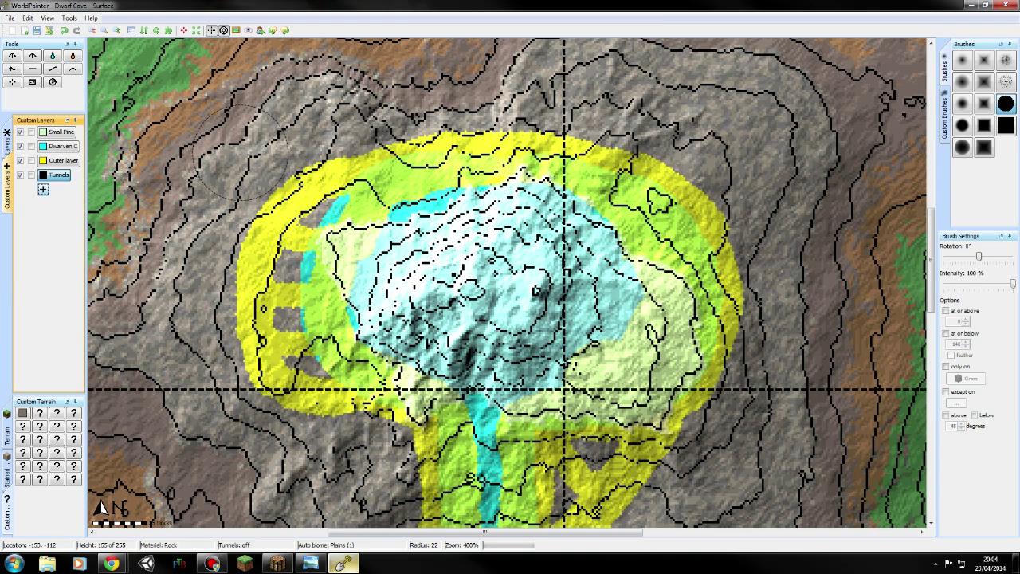
- Review the Dwarven C layer's ceiling, floor and wall settings without changing them
right_click(63, 146)
left_click(80, 153)
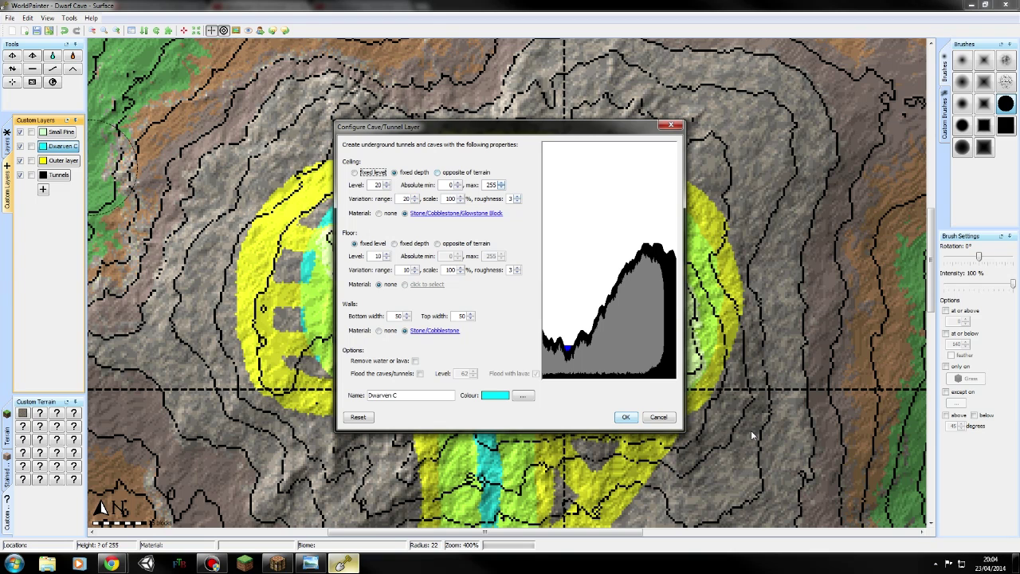
left_click(658, 417)
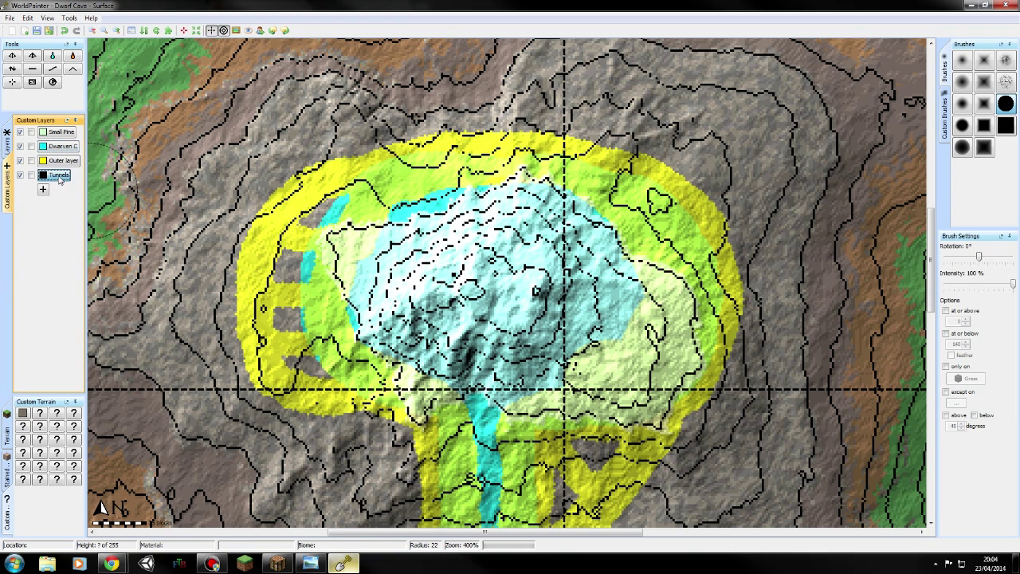
- Edit the Tunnels layer's ceiling to level 20 with a variation range of 20 and roughness 3
right_click(59, 177)
left_click(78, 184)
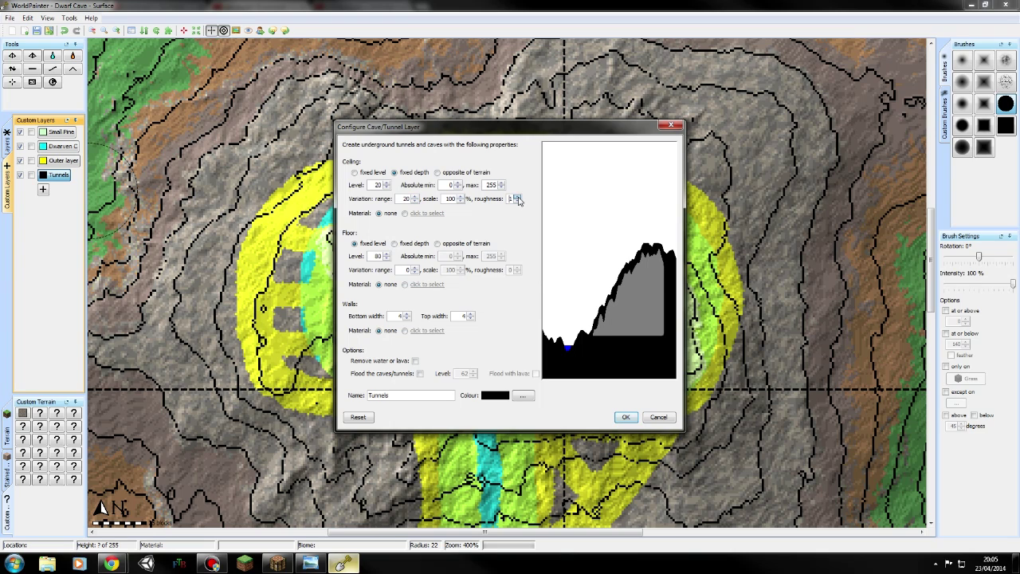
- Define a custom ceiling material for the Tunnels layer from Stone and Cobblestone, with the Cobblestone occurrence set to 300
left_click(407, 214)
left_click(424, 280)
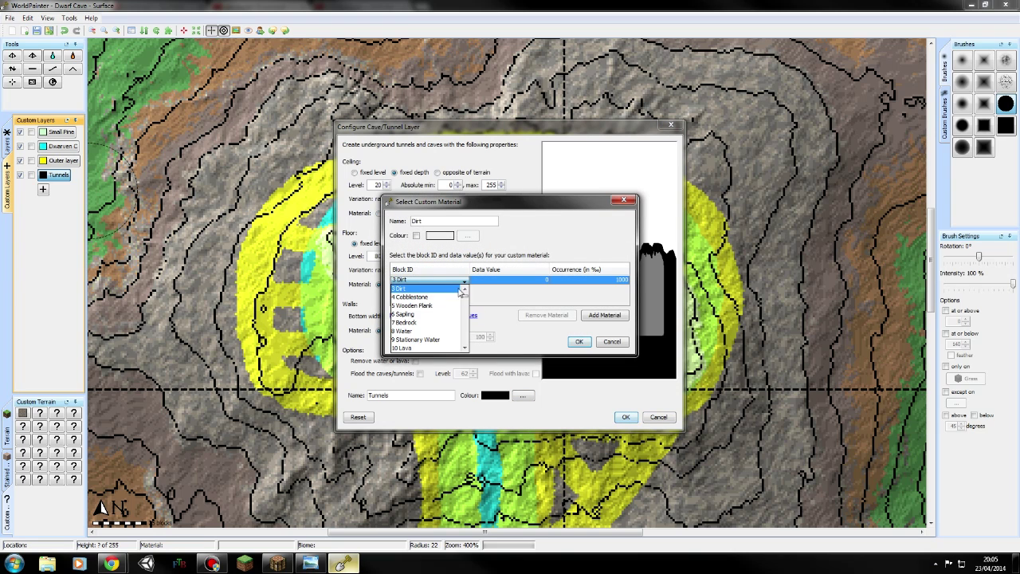
scroll(460, 293, "up", 3)
left_click(442, 296)
left_click(604, 317)
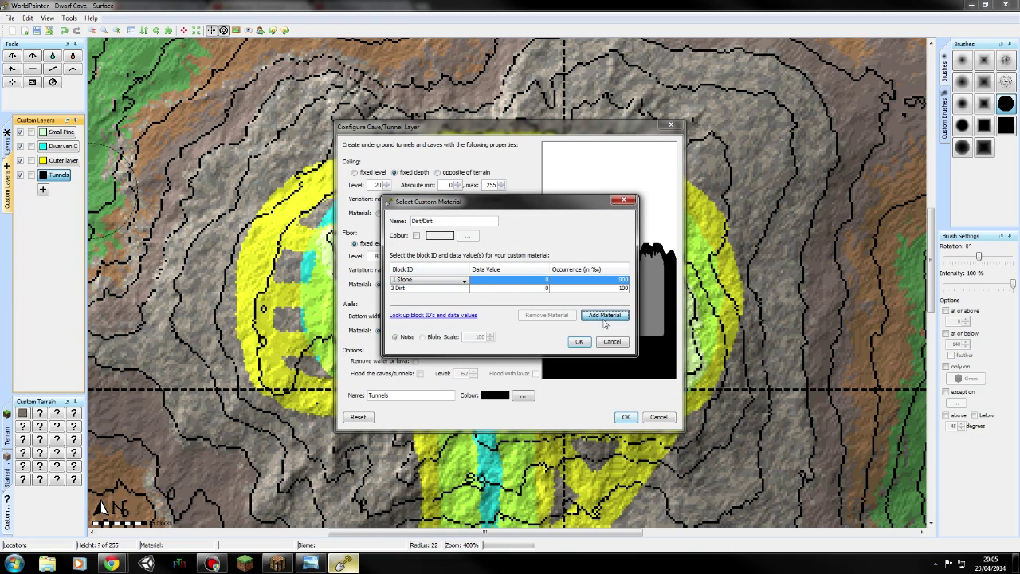
left_click(426, 294)
left_click(420, 319)
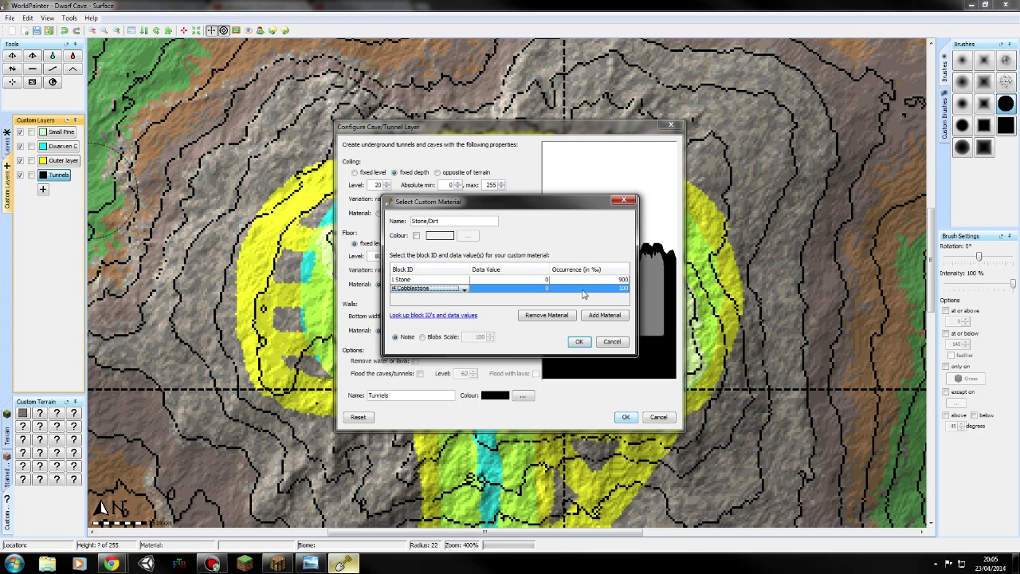
left_click(625, 288)
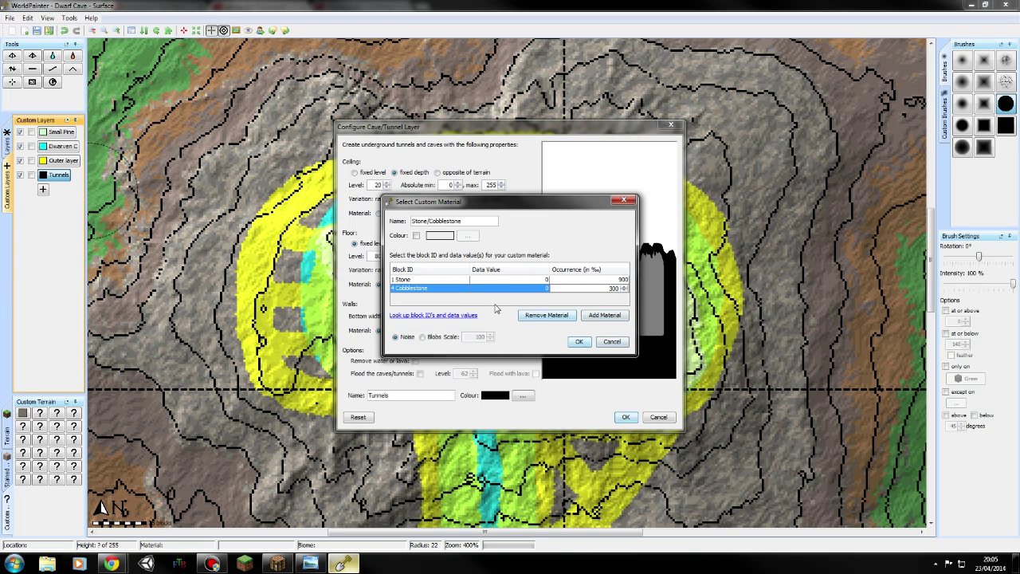
- Add Glowstone Block as the third block of the Tunnels ceiling material and accept the mix
left_click(604, 315)
left_click(464, 297)
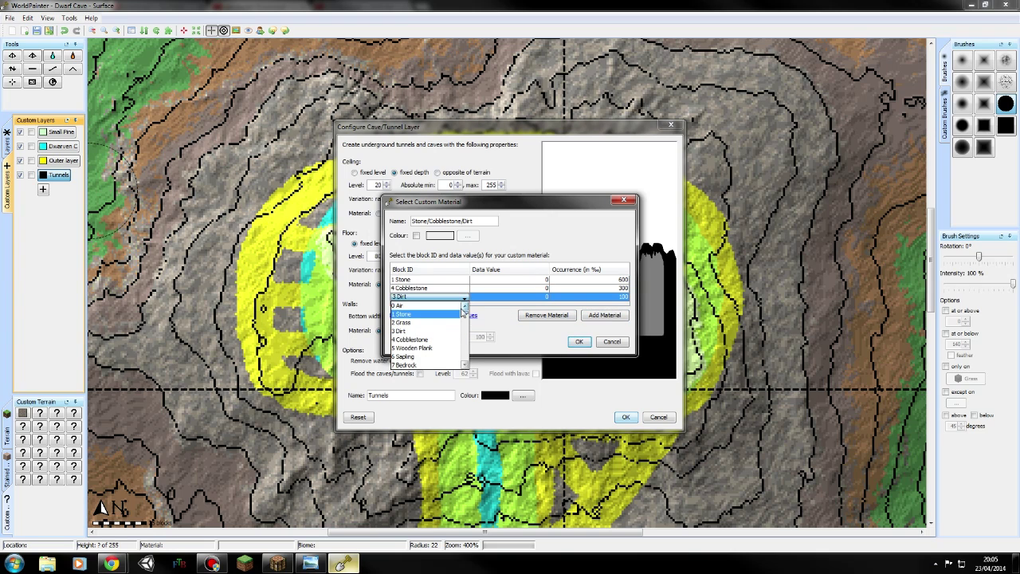
left_click_drag(463, 312, 465, 330)
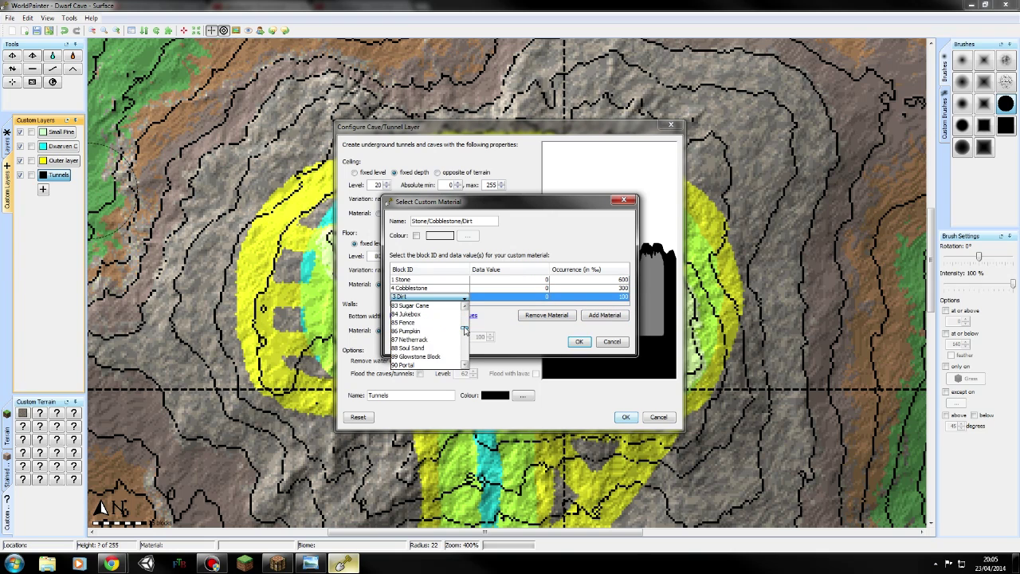
left_click(446, 356)
left_click(623, 295)
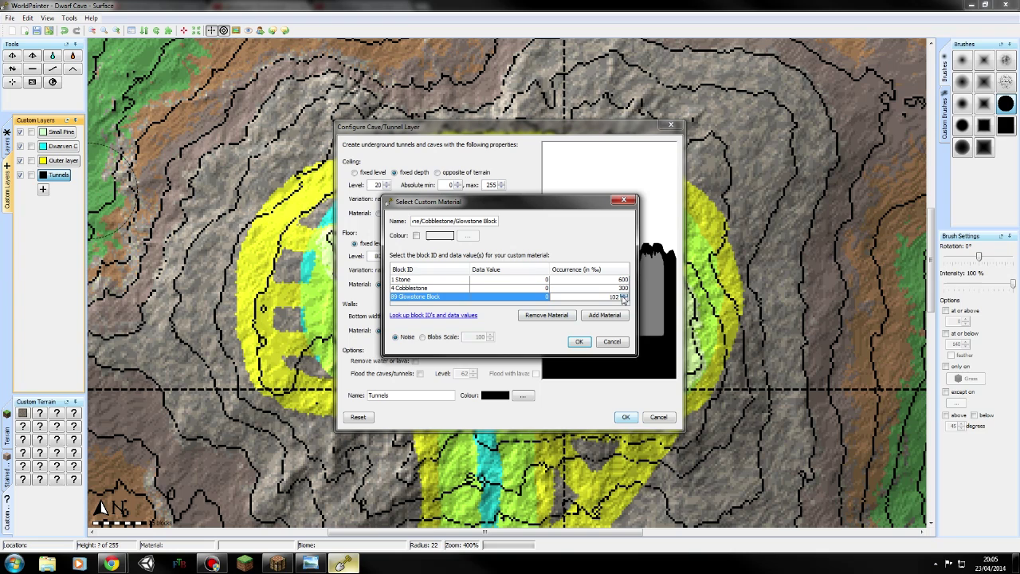
left_click(579, 341)
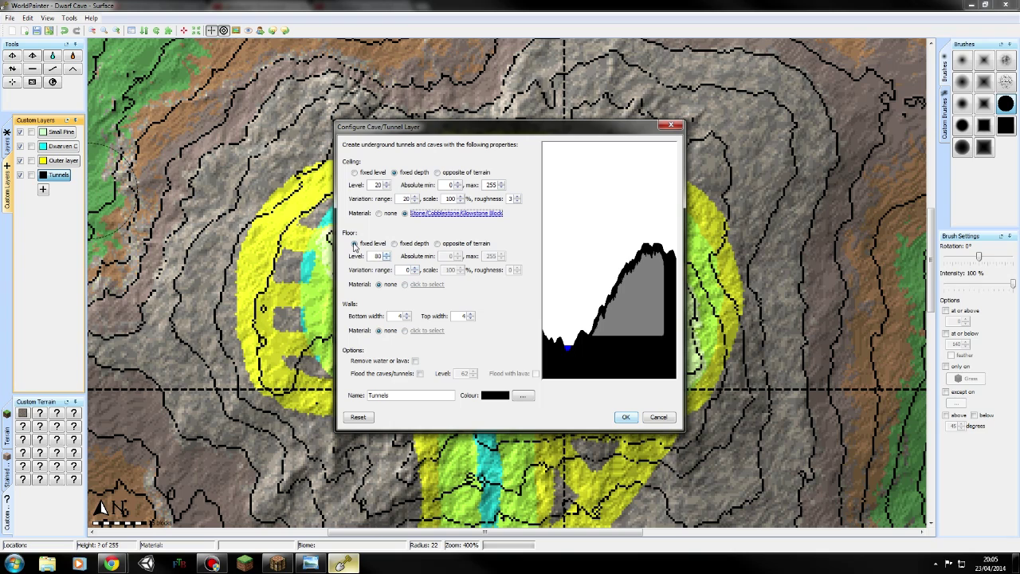
- Adjust the Tunnels layer's fixed floor level, trying heights between 65 and 83 against the terrain preview
left_click(386, 259)
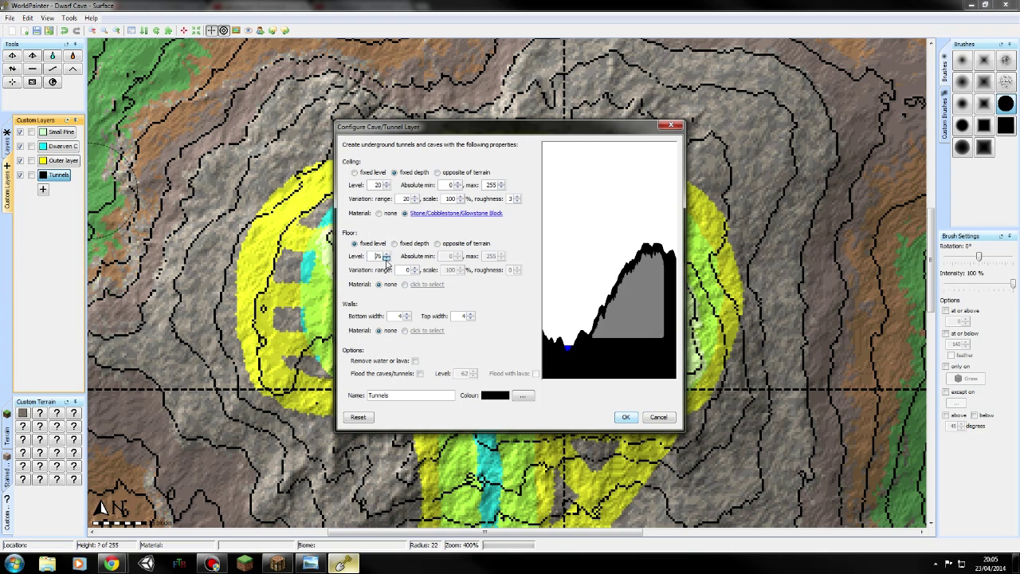
left_click(388, 253)
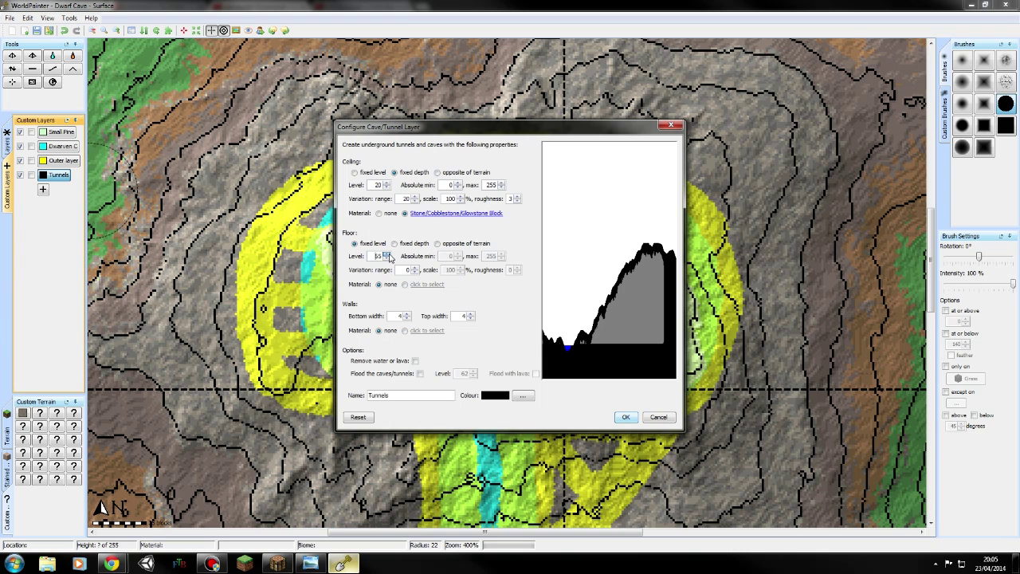
left_click(387, 259)
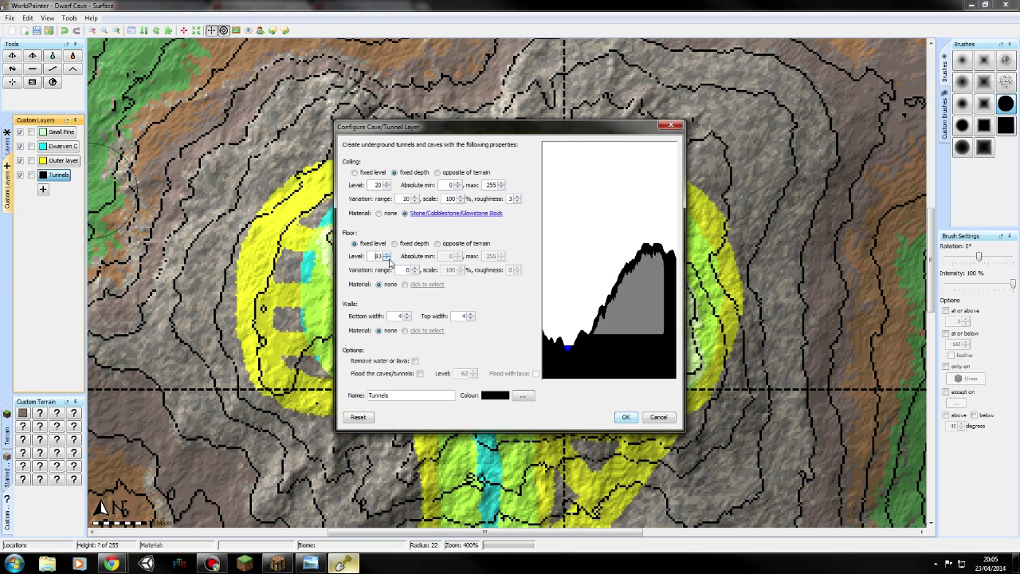
left_click(388, 254)
left_click(389, 254)
left_click(386, 260)
left_click(386, 260)
- Assign Lapis Lazuli Block as the Tunnels layer's floor material and accept the layer settings
left_click(407, 285)
left_click(440, 279)
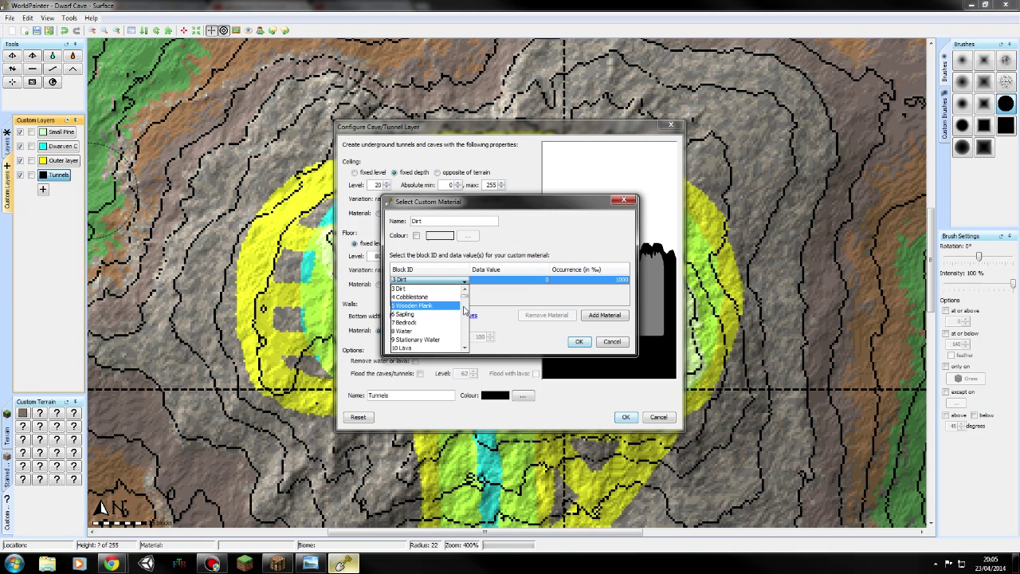
scroll(465, 300, "down", 4)
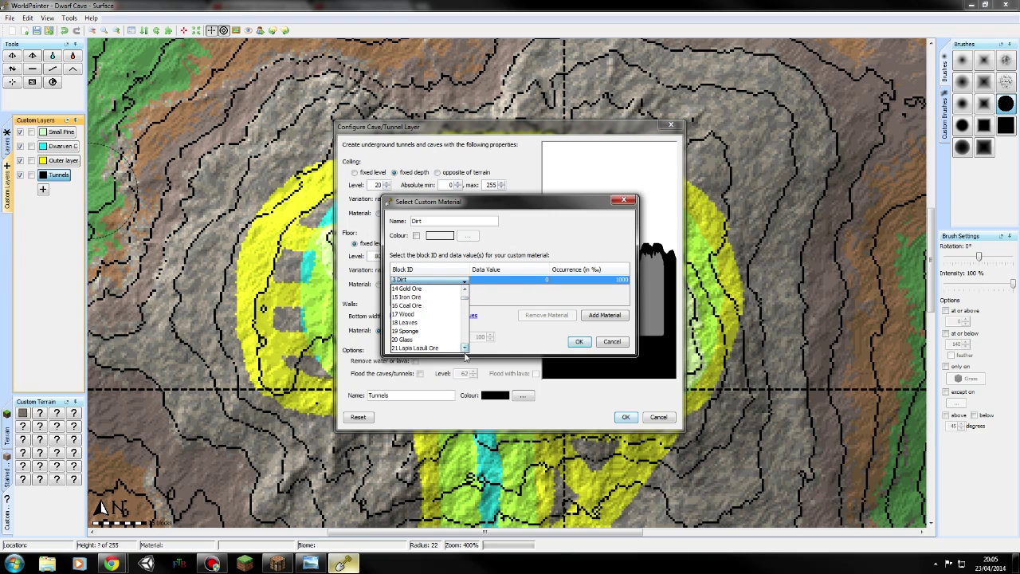
left_click(464, 349)
left_click(465, 348)
left_click(465, 348)
left_click(465, 349)
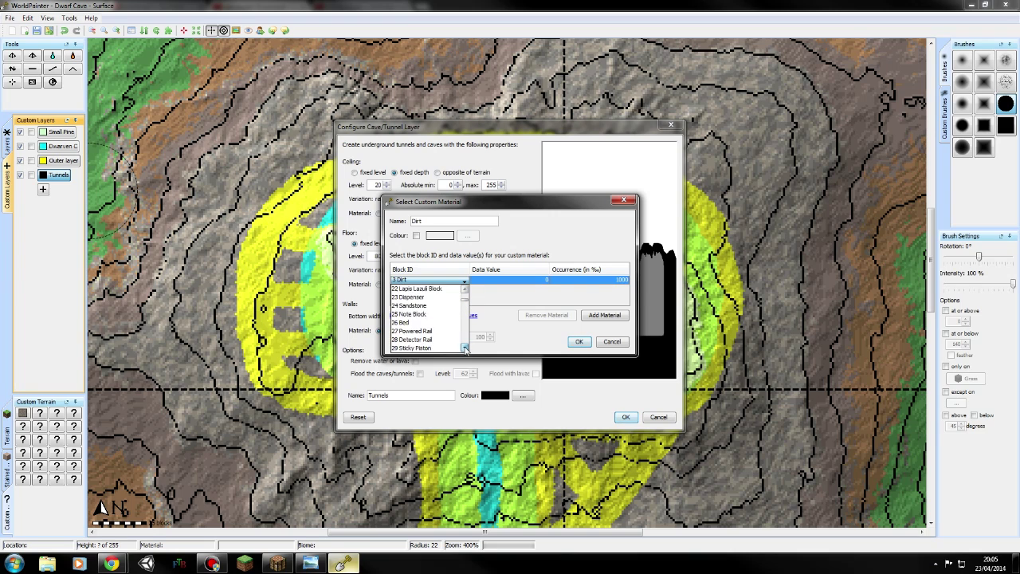
left_click(464, 348)
left_click(465, 348)
left_click(464, 349)
left_click(465, 348)
left_click(465, 348)
left_click(464, 348)
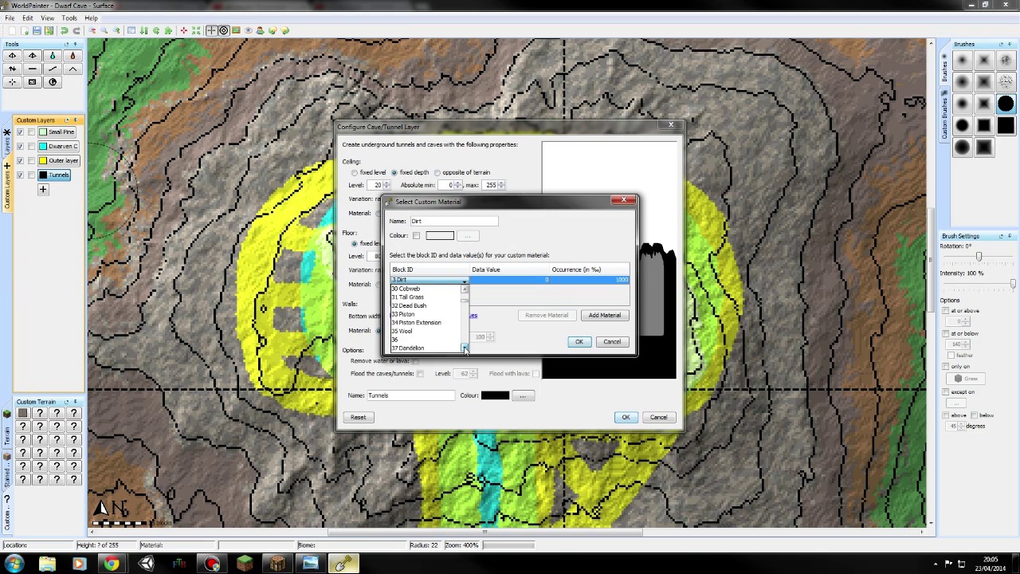
left_click(465, 348)
left_click(465, 348)
left_click(464, 288)
left_click(465, 288)
left_click(465, 289)
left_click(465, 288)
left_click(465, 289)
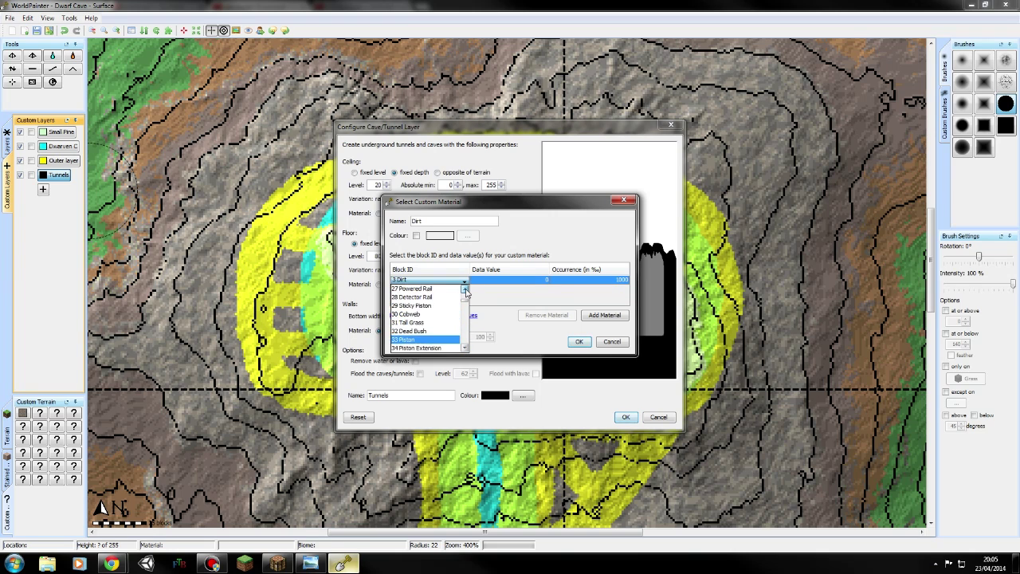
left_click(465, 288)
left_click(465, 289)
left_click(464, 289)
left_click(464, 288)
left_click(465, 288)
left_click(464, 289)
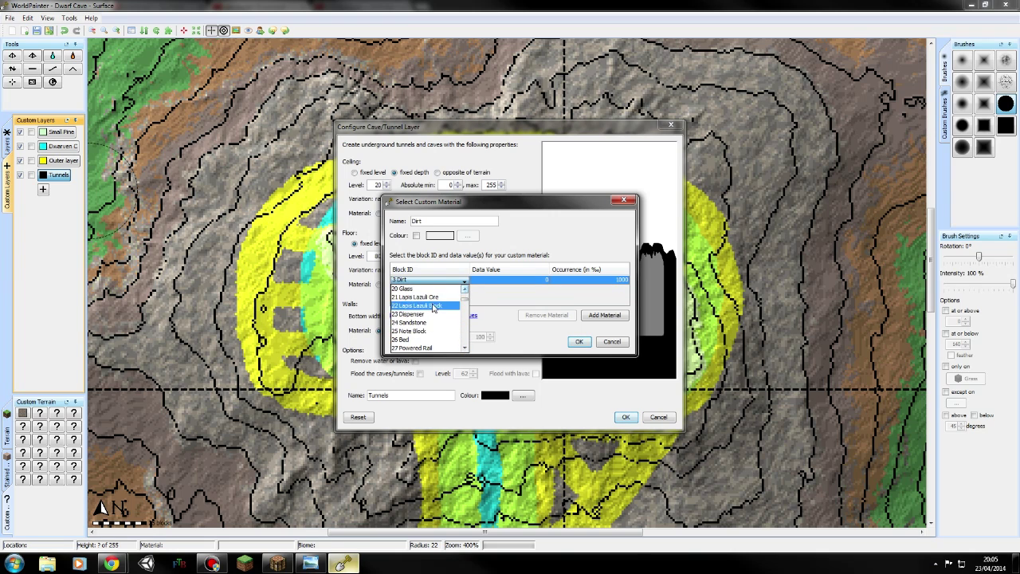
left_click(430, 305)
left_click(578, 342)
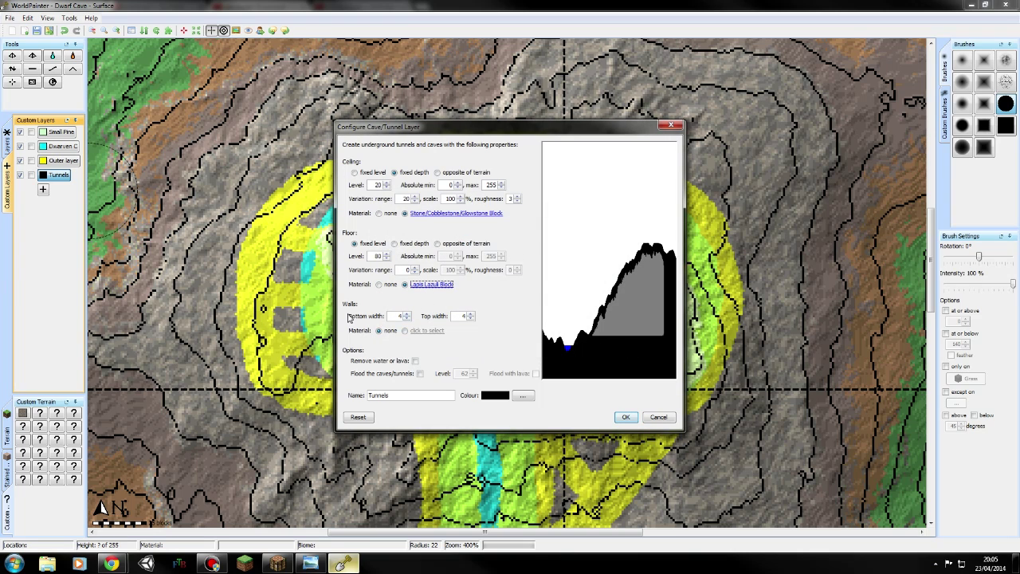
left_click(627, 418)
- Check the Dwarven C layer's cave settings for its wall widths and close them unchanged
right_click(60, 149)
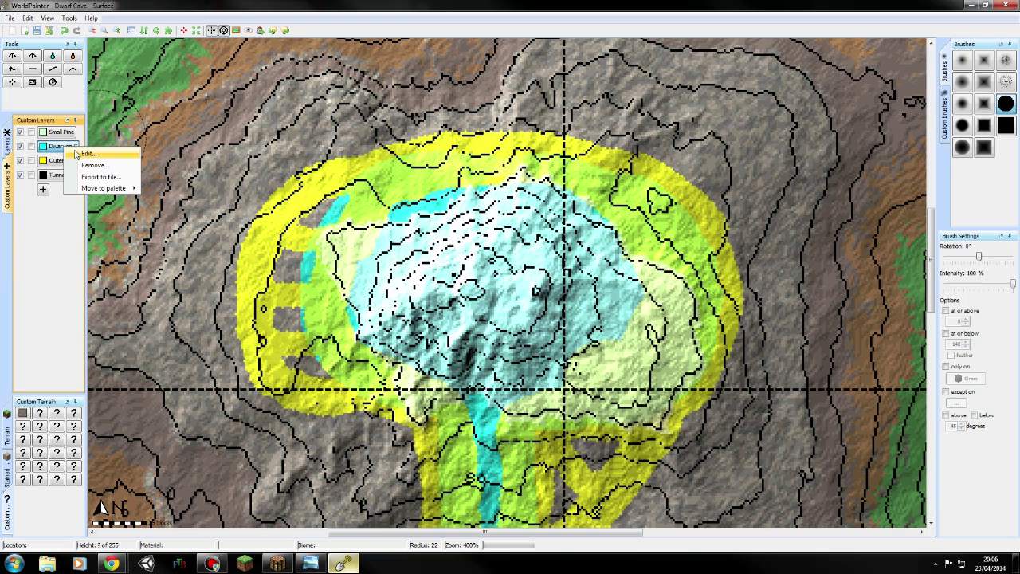
left_click(87, 152)
left_click(620, 419)
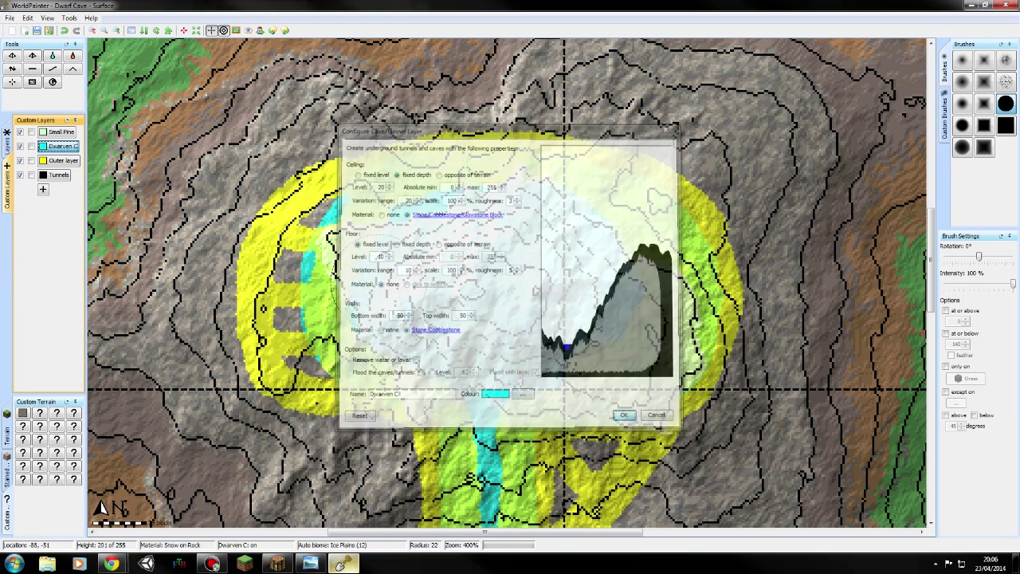
- Set the Tunnels layer's wall bottom width and top width to 50 each
right_click(59, 175)
left_click(83, 183)
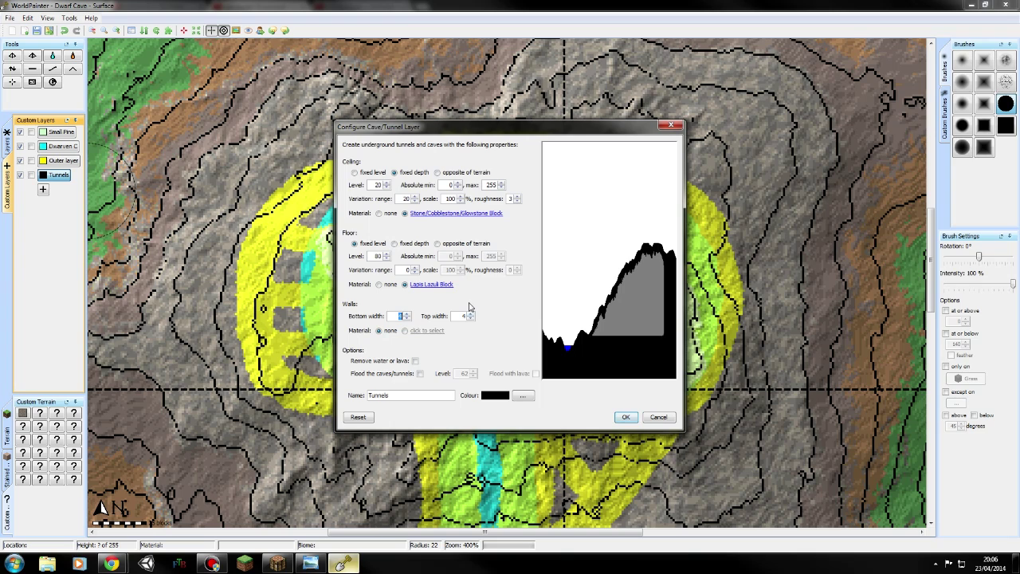
type("50")
key("Tab")
type("50")
left_click(471, 319)
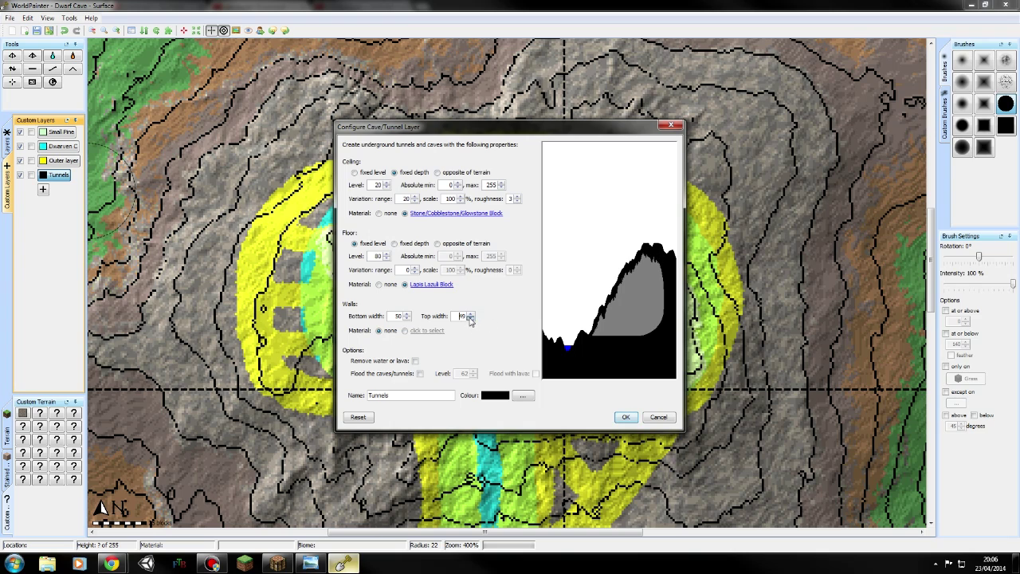
left_click(471, 319)
- Rename the Tunnels layer as Platform c, give it a dark blue colour and accept the changes
left_click_drag(392, 397, 278, 384)
type("Platform c")
left_click(522, 395)
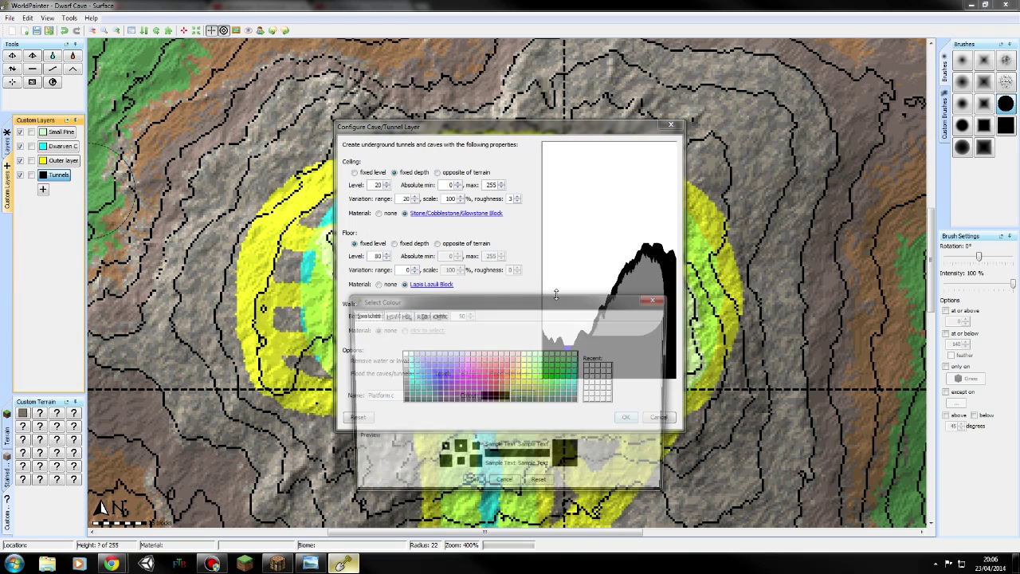
left_click(440, 392)
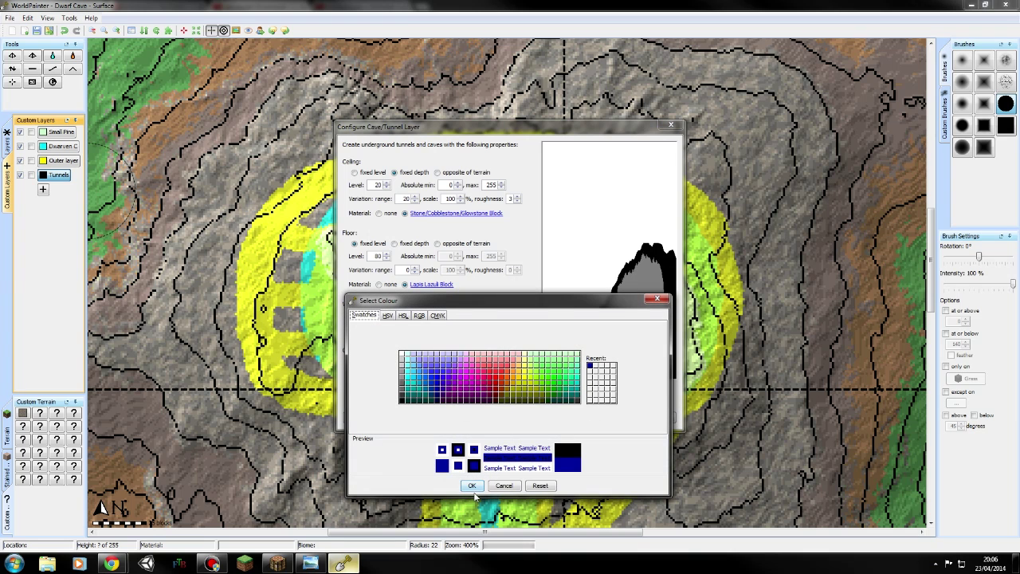
left_click(471, 486)
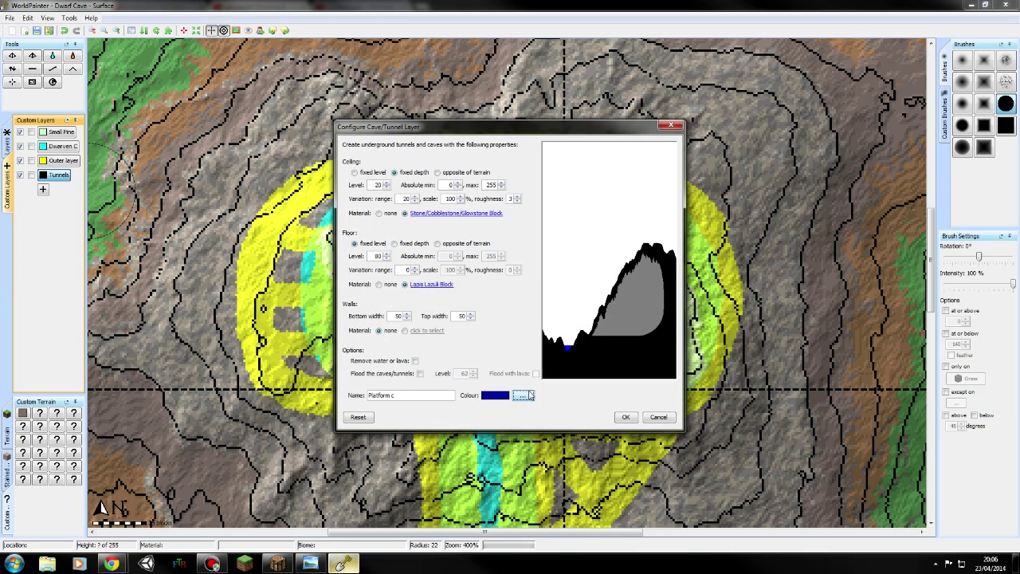
left_click(626, 418)
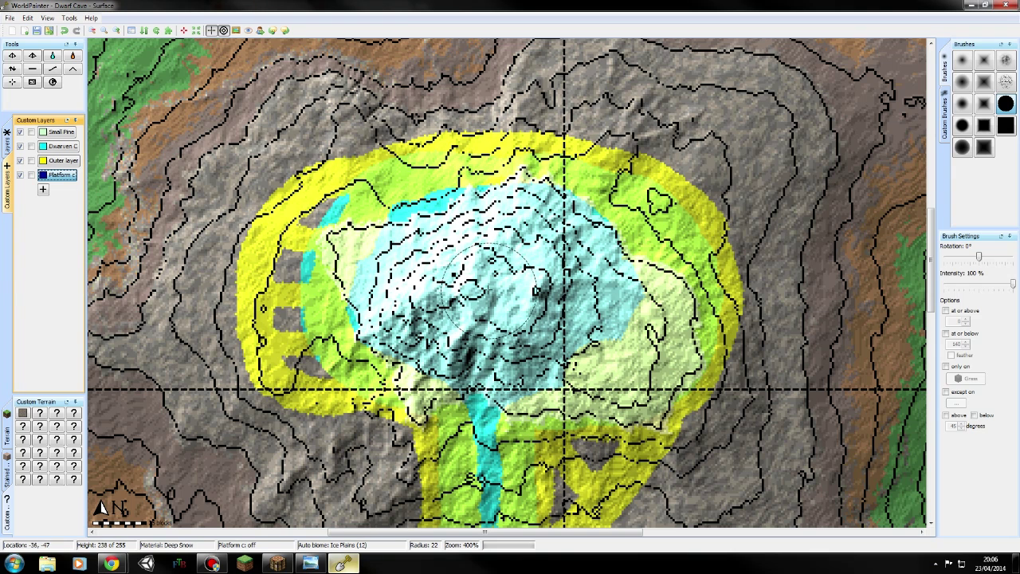
- Paint a radius-22 Platform c disc at the cave's centre and erase Dwarven C there with the brush limited to Platform c
left_click(484, 288)
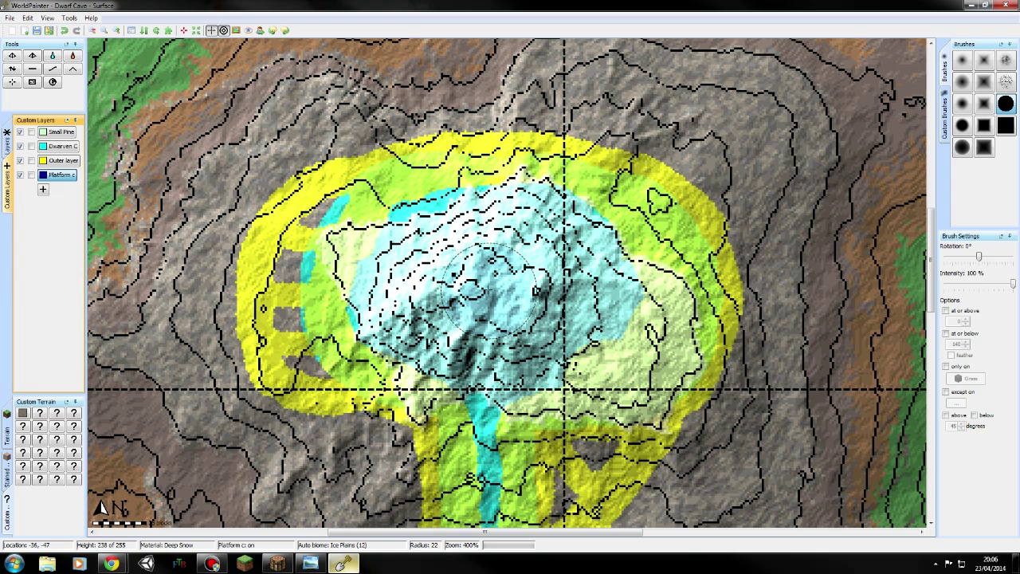
left_click(55, 149)
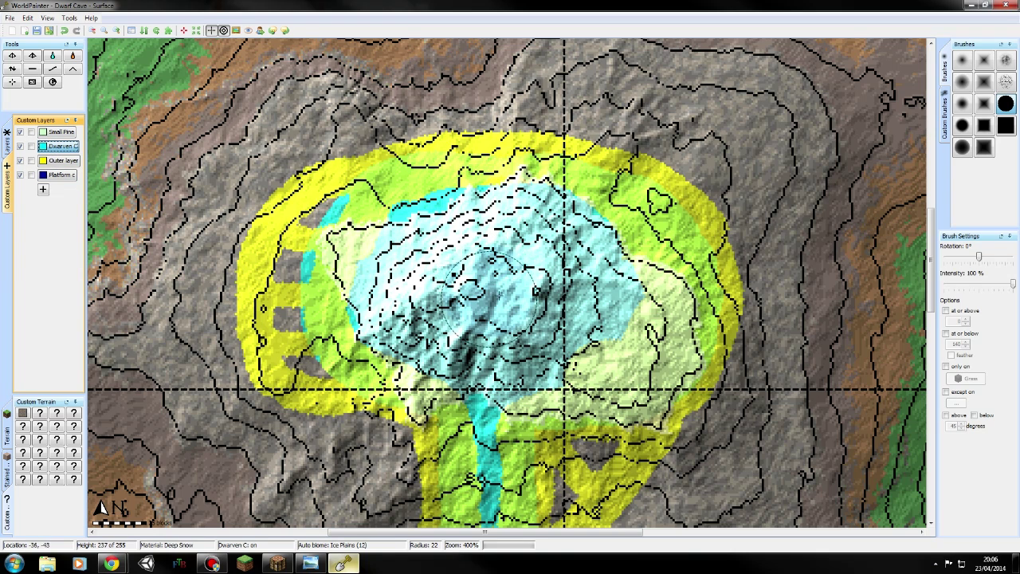
left_click(964, 366)
left_click(980, 376)
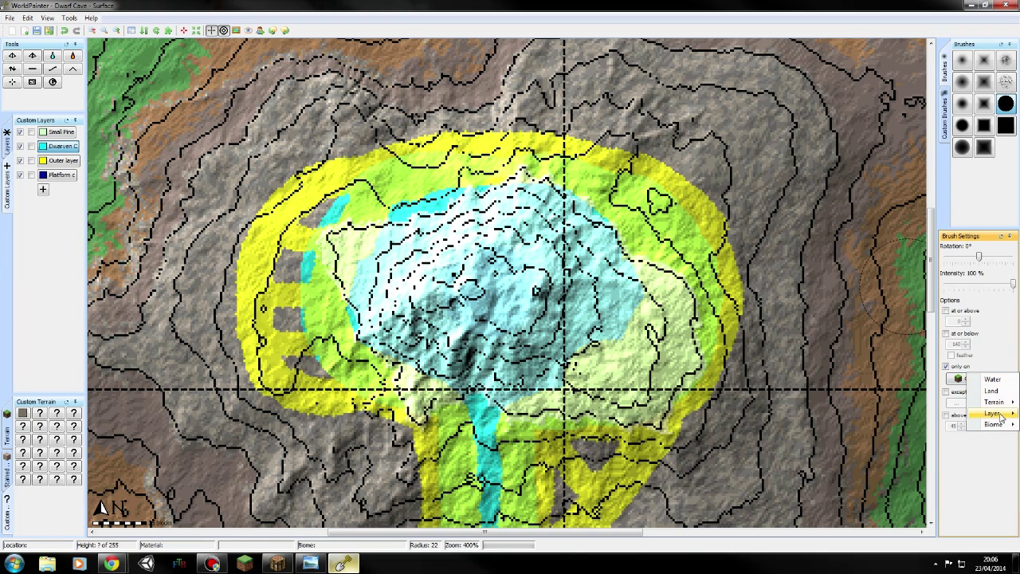
mouse_move(1000, 419)
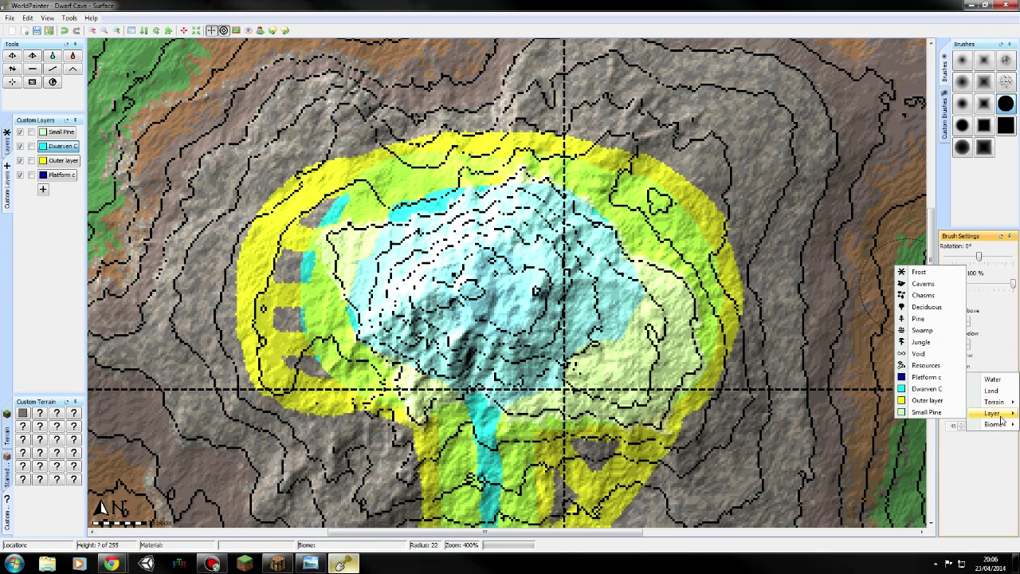
left_click(935, 378)
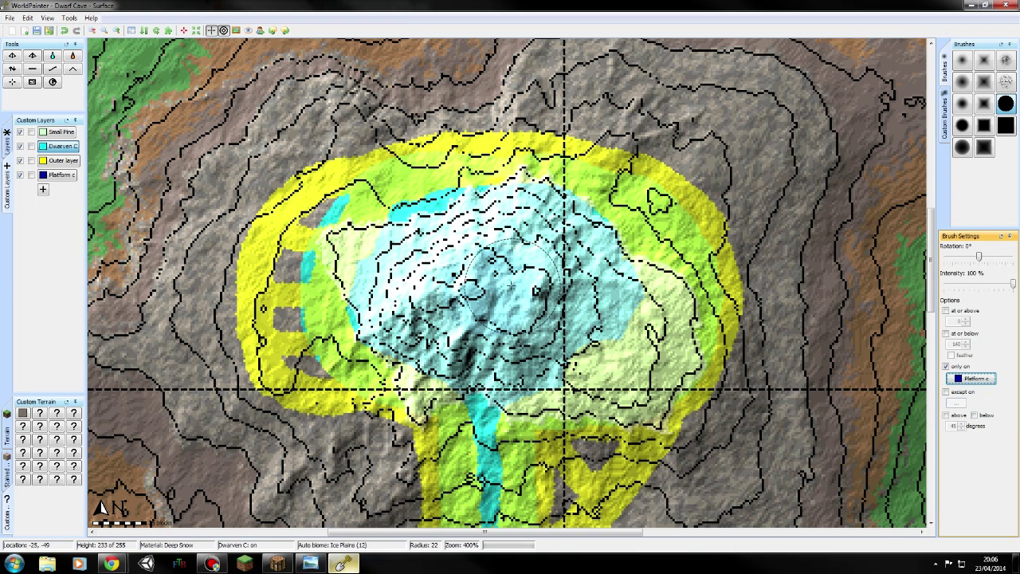
mouse_move(510, 287)
left_mouse_down()
mouse_move(474, 295)
mouse_move(494, 275)
left_mouse_up()
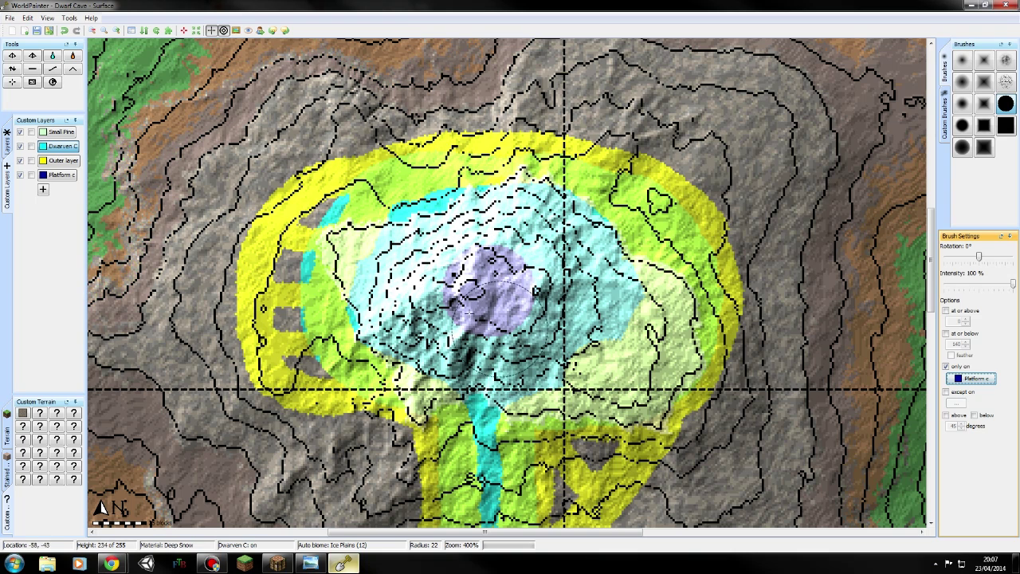
left_click(1006, 110)
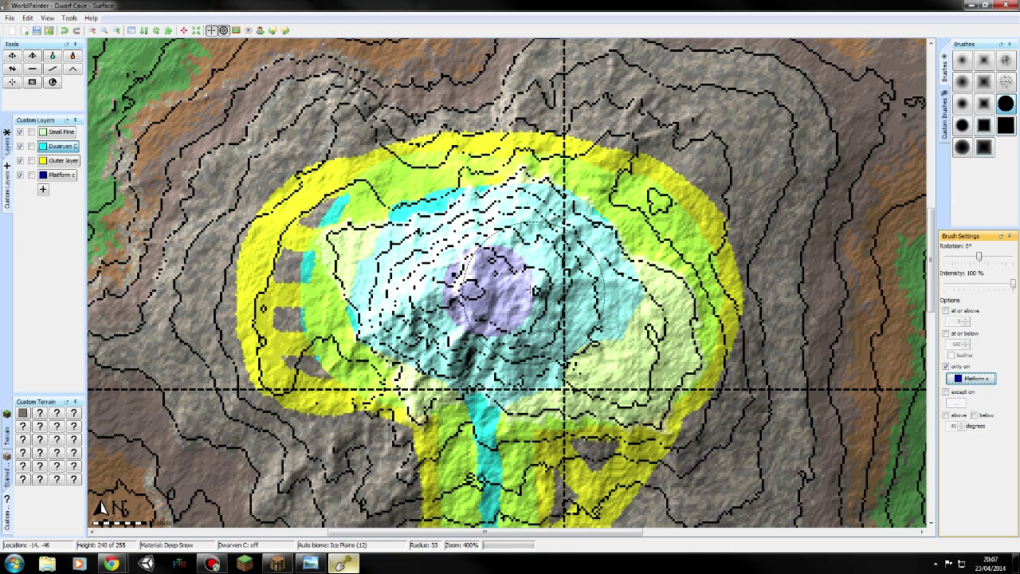
scroll(494, 292, "down", 5)
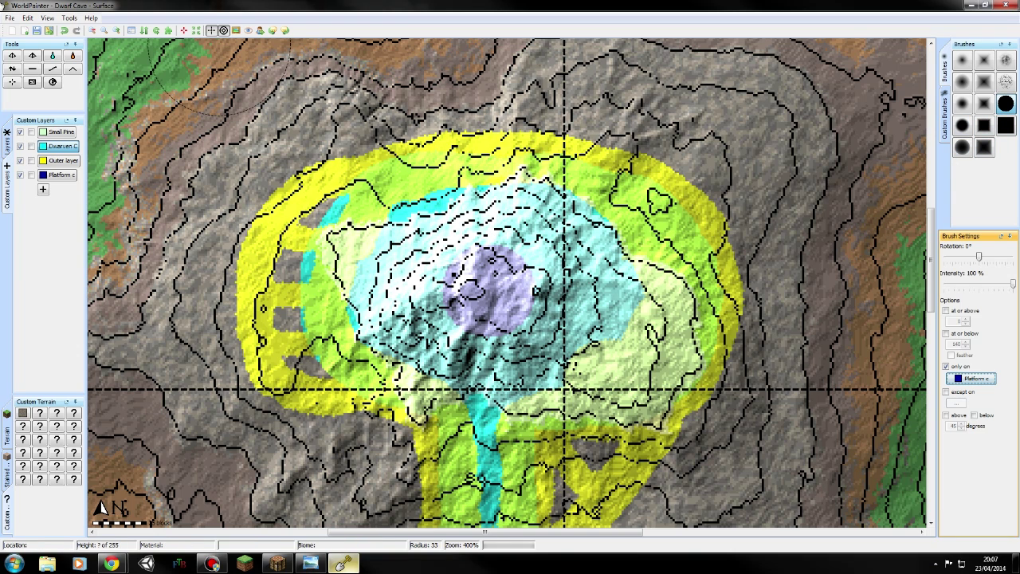
- Increase the Outer layer's bottom and top wall widths by two steps each and accept the settings
left_click(11, 18)
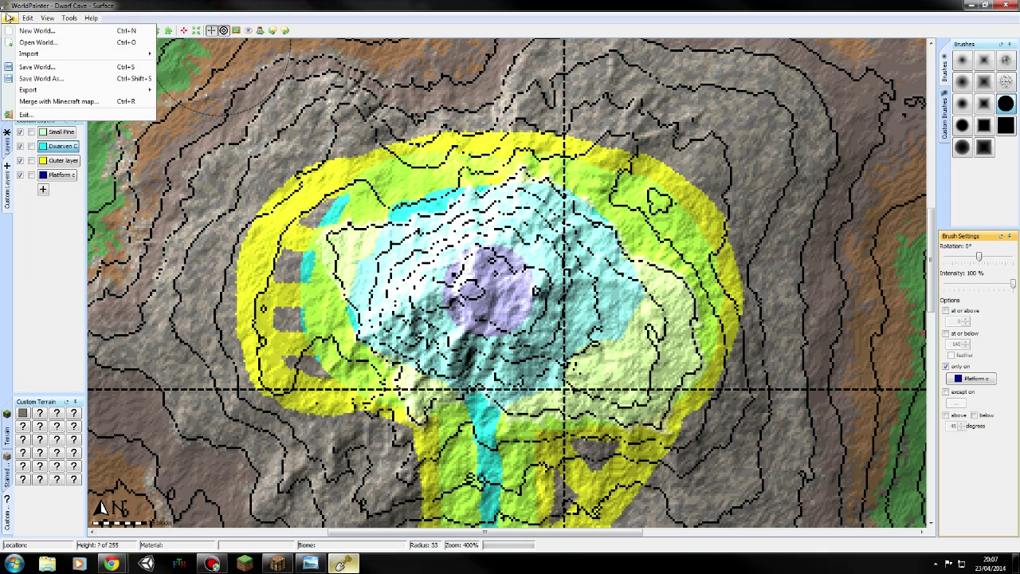
left_click(66, 162)
right_click(66, 163)
left_click(88, 168)
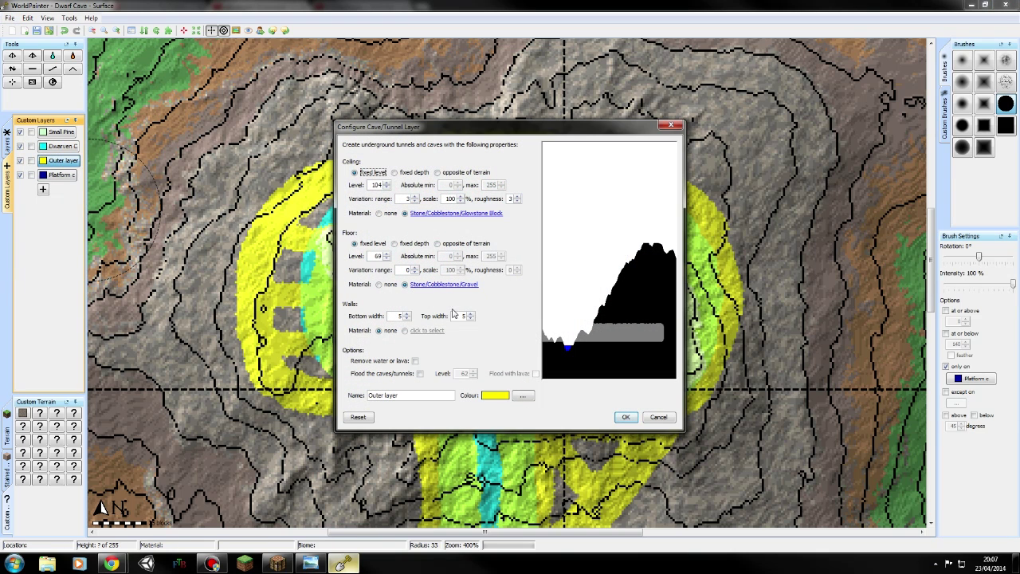
left_click(406, 313)
left_click(405, 313)
left_click(470, 313)
left_click(470, 313)
left_click(626, 417)
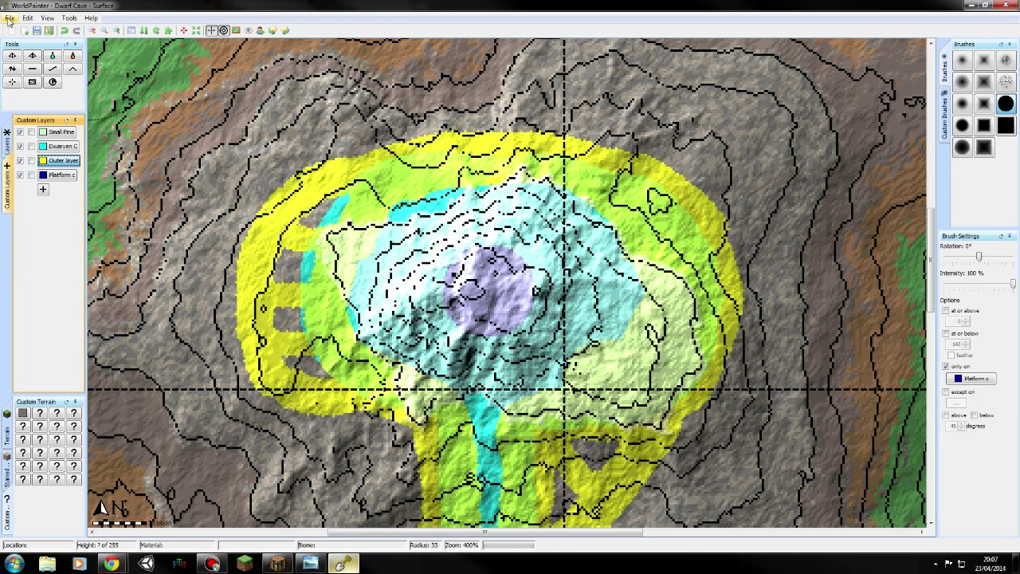
- Export the updated Dwarf Cave world to Minecraft
left_click(27, 17)
mouse_move(9, 19)
mouse_move(35, 94)
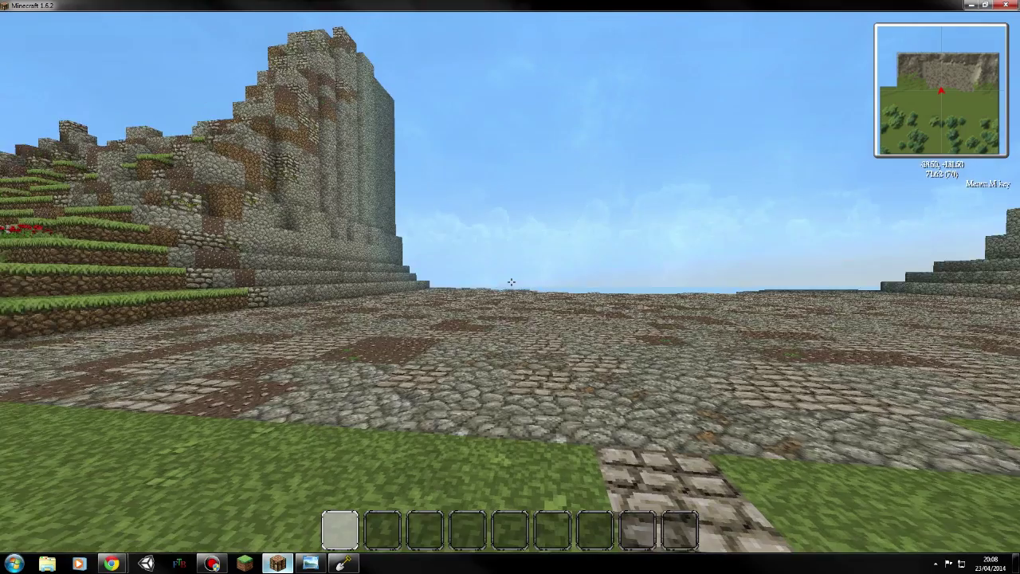
- Fly up in front of the Dwarf Cave in Minecraft and in through its entrance to examine the opening and interior
key("space")
key("space")
key("s")
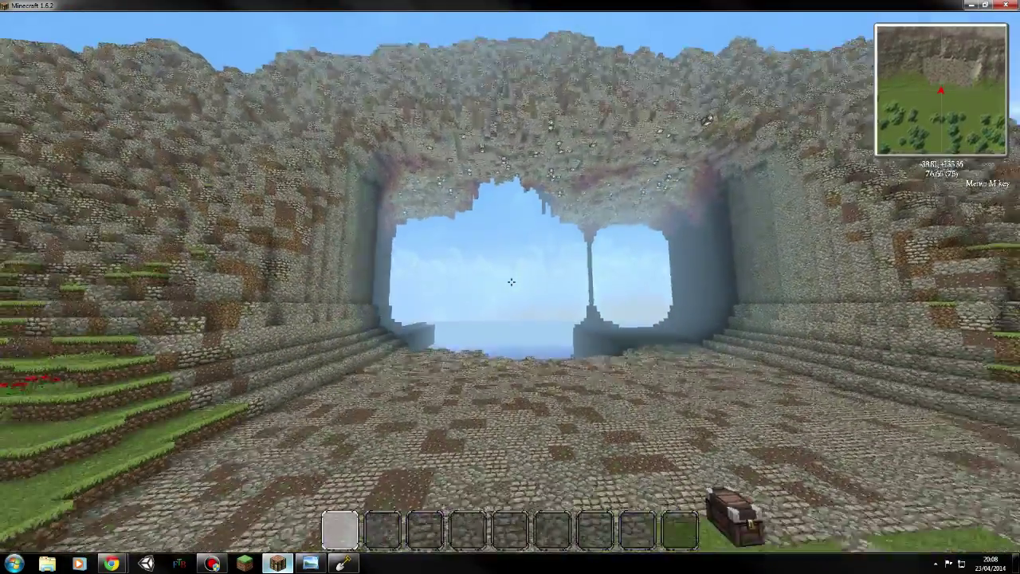
key("space")
key("d")
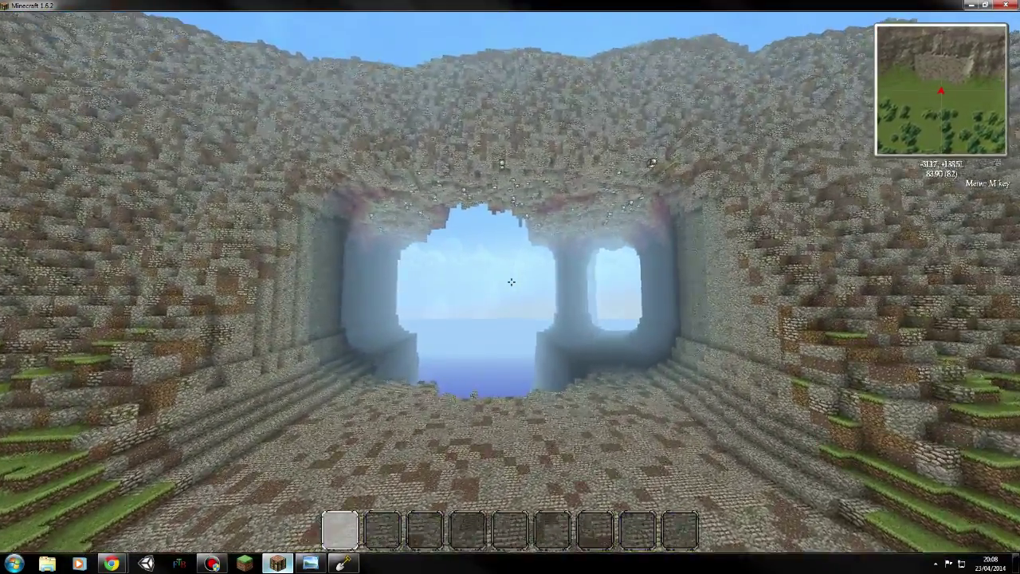
key("w")
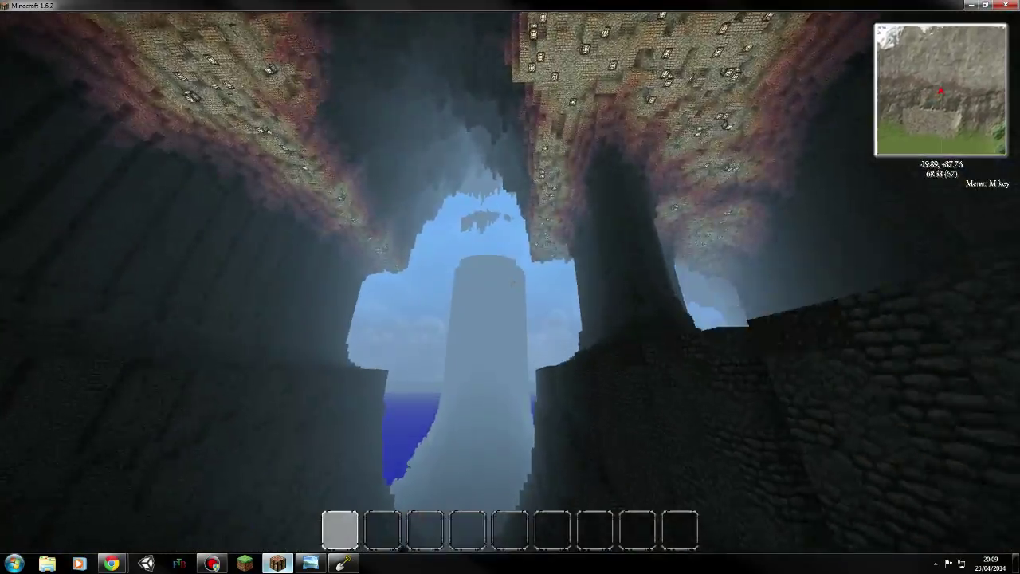
- Fly through the side passage and along the main cavern's outer wall to examine the wall and ceiling layers
key("w")
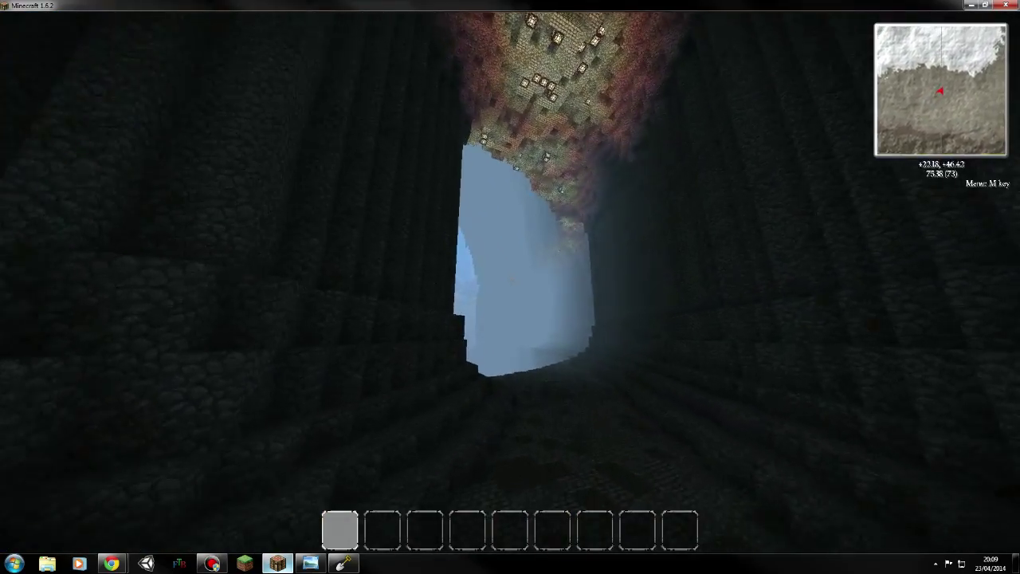
key("w")
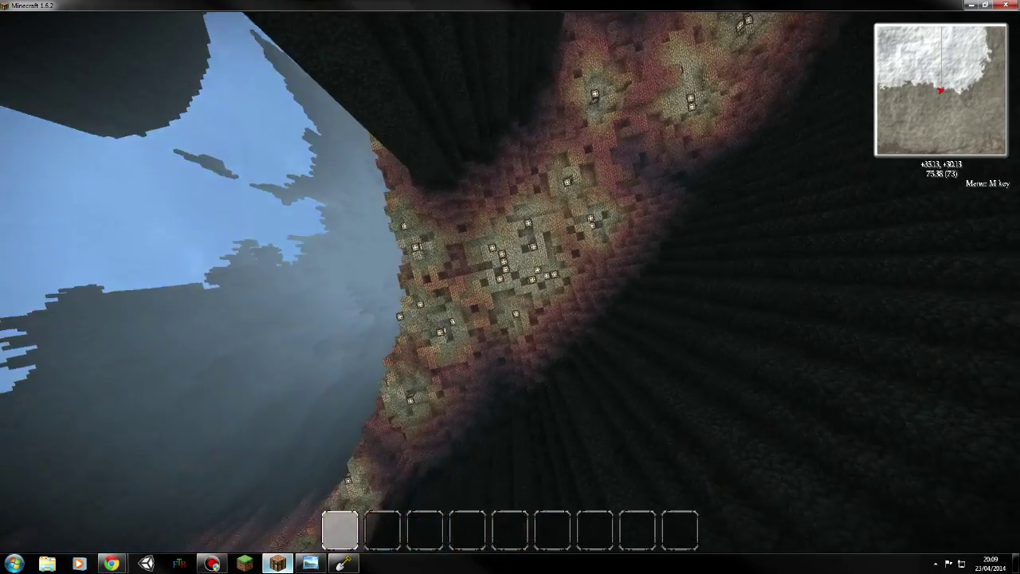
key("w")
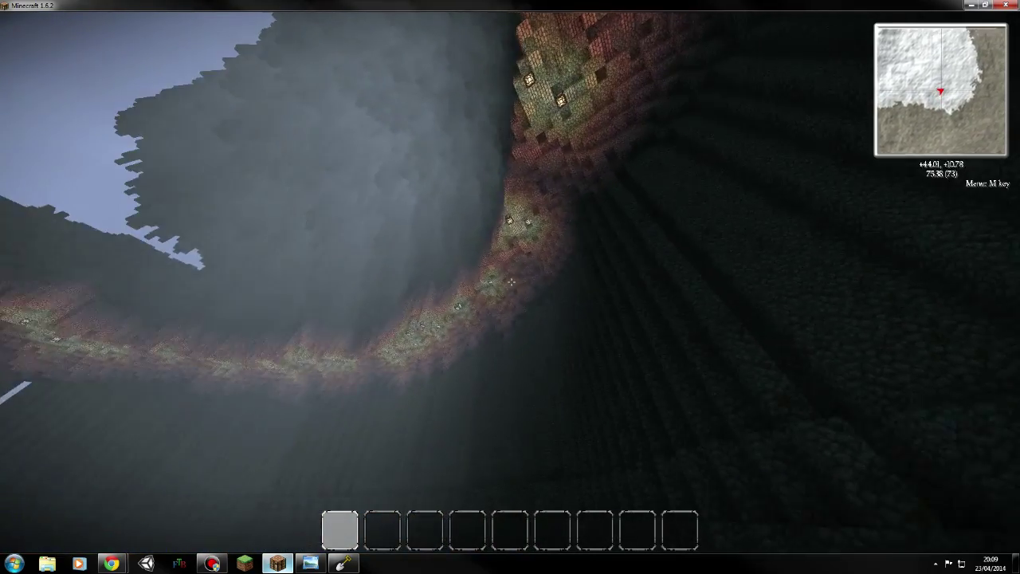
key("w")
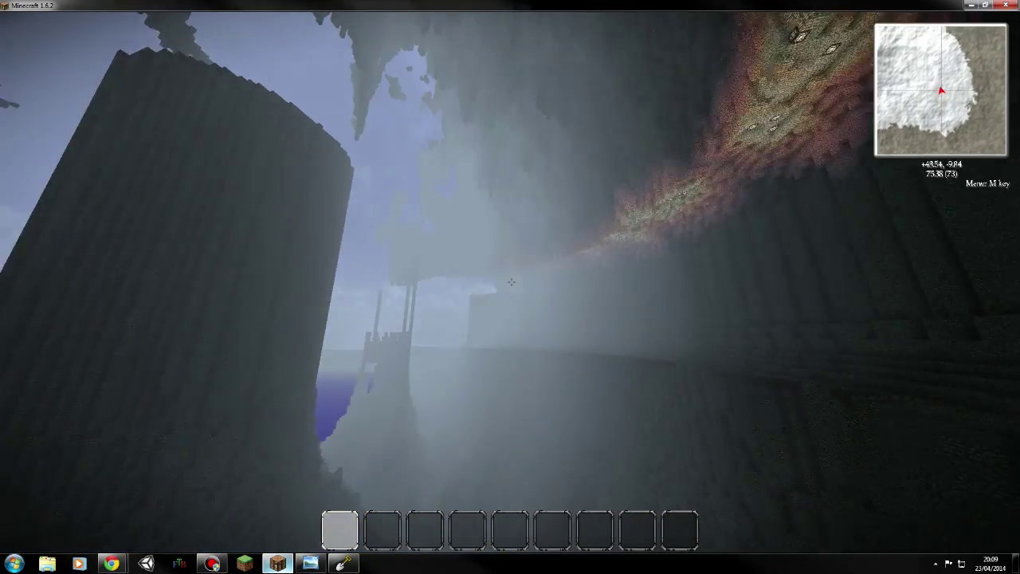
key("w")
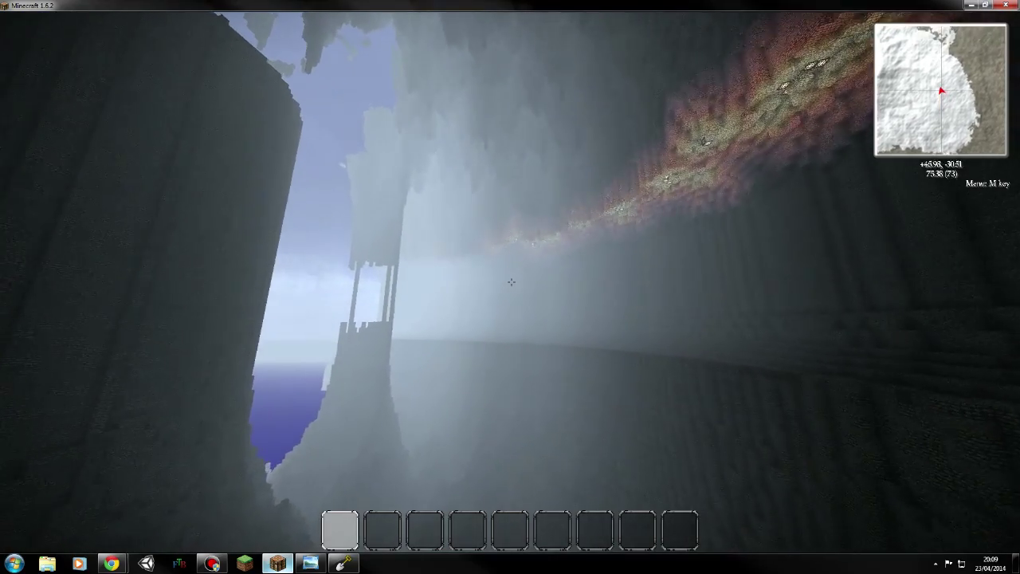
key("w")
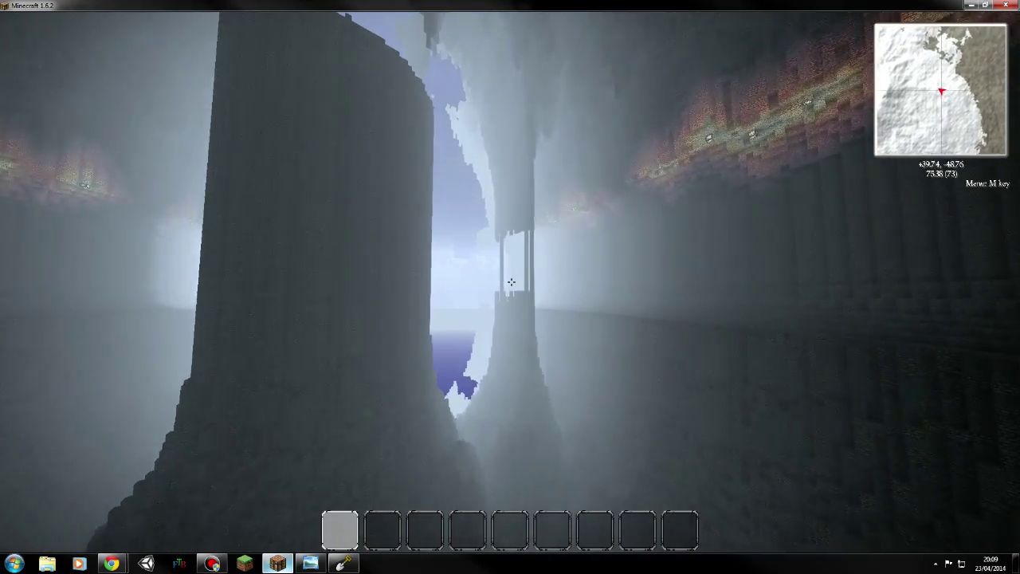
- Fly around the central pillar to examine its sides and the thin columns near the cavern wall
key("w")
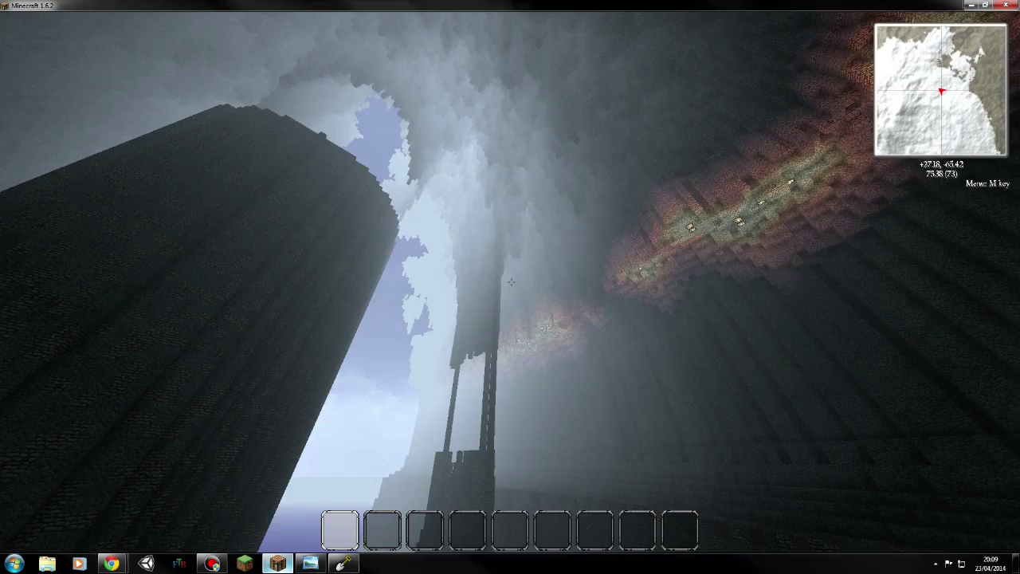
key("w")
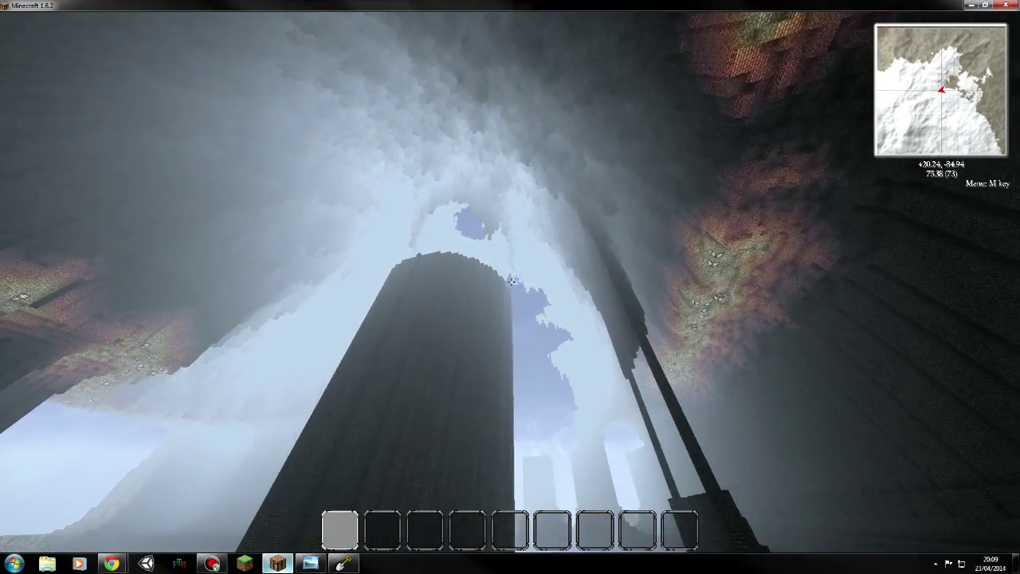
key("w")
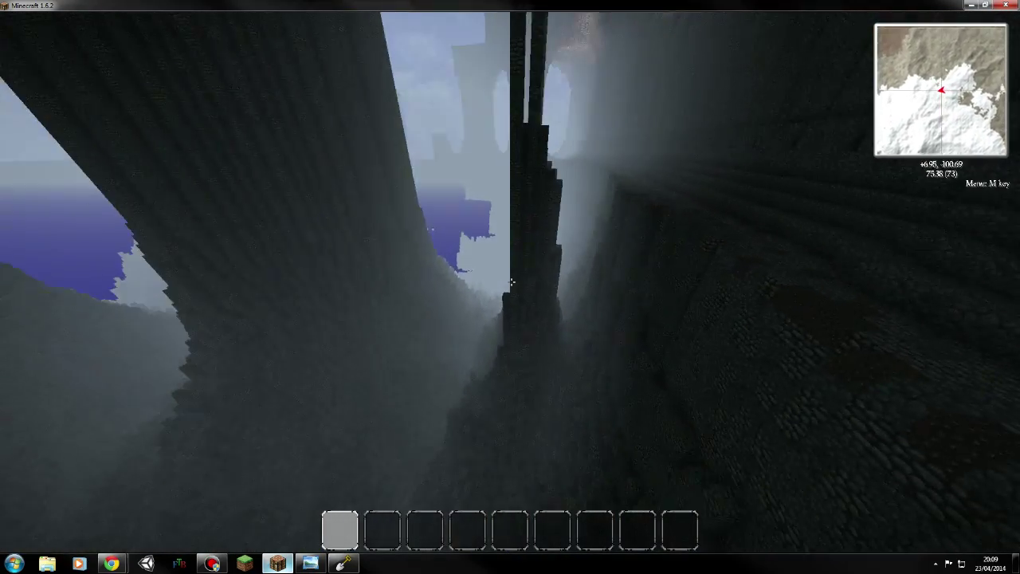
key("w")
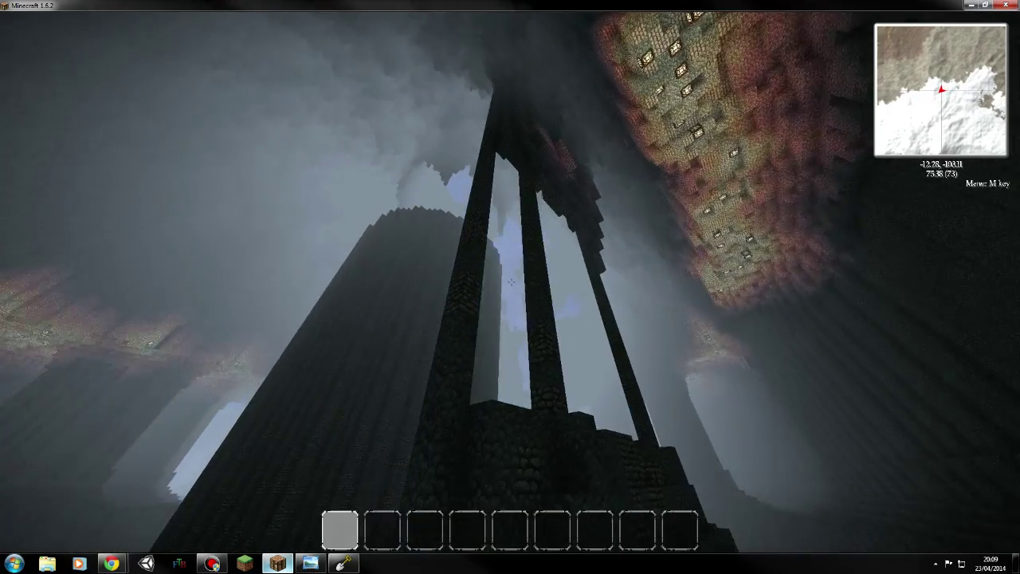
key("w")
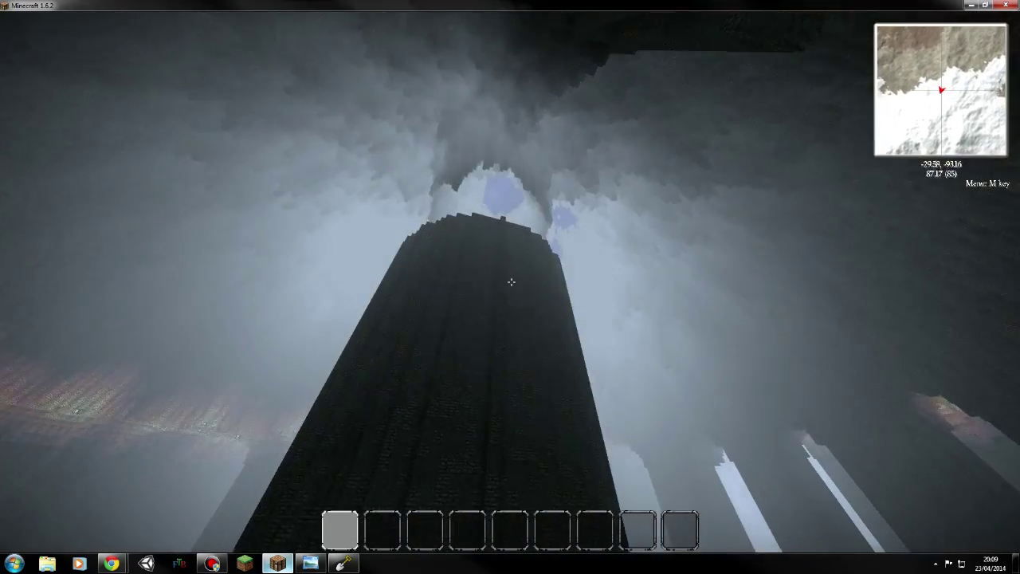
key("w")
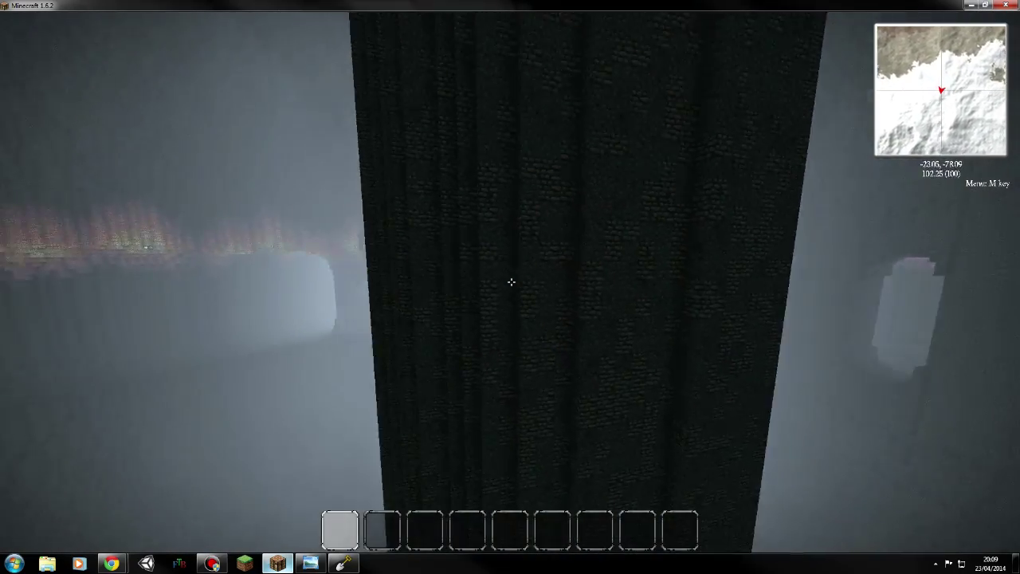
- Ascend alongside the central pillar and over its rim to examine the top of the Platform c structure
key("w")
key("space")
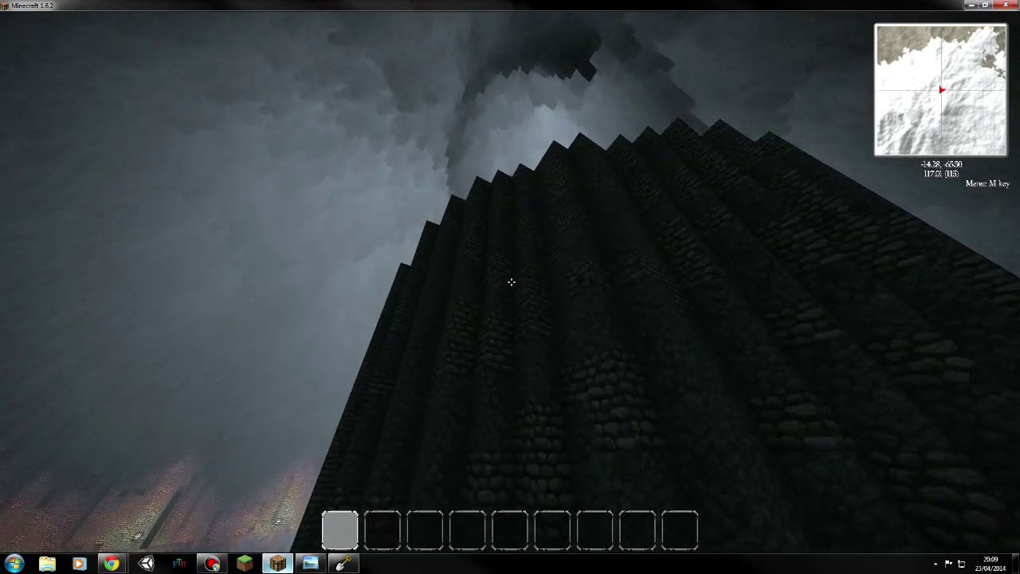
key("space")
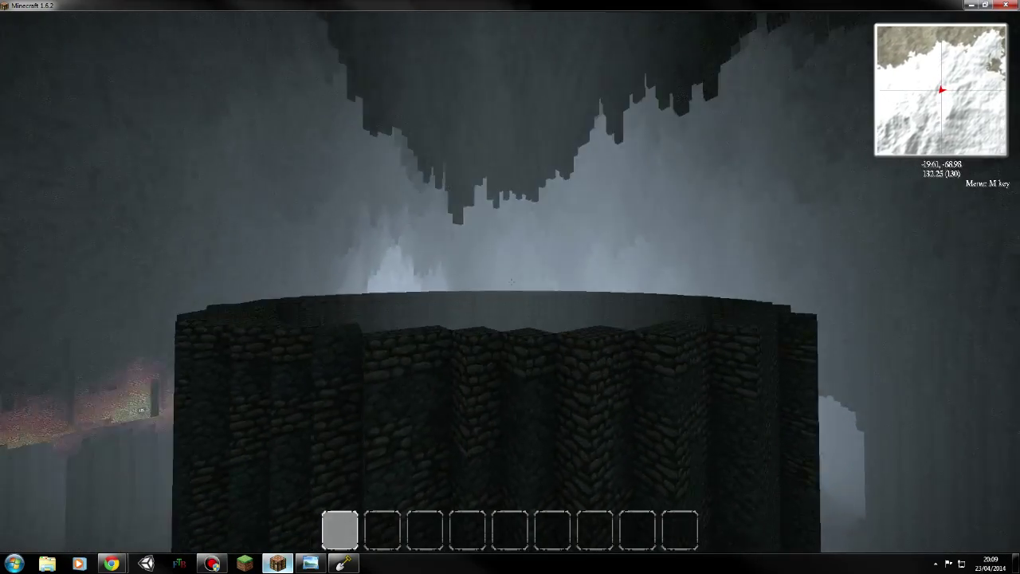
key("w")
key("space")
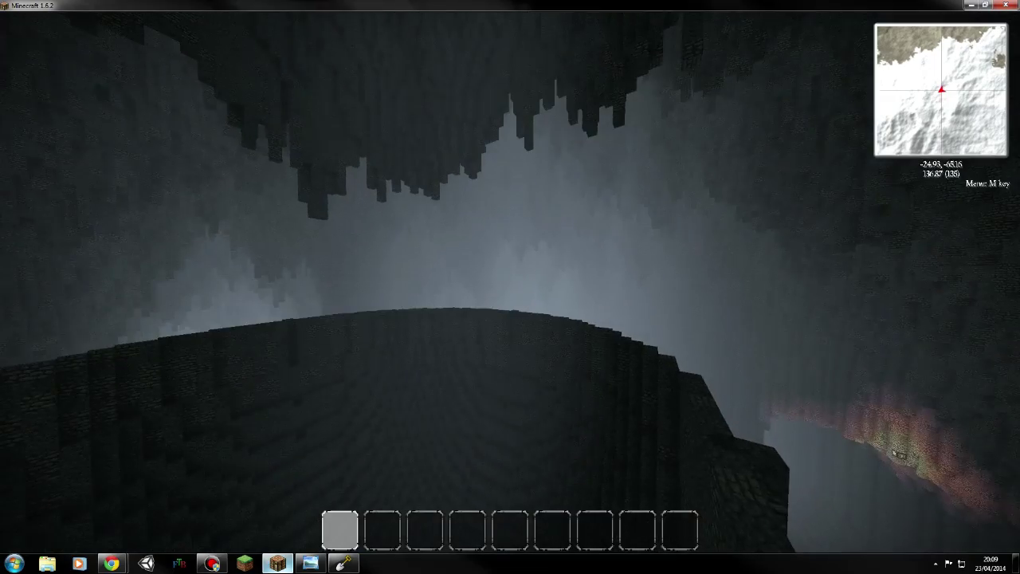
- Descend into the hollow central pillar and fly back up through it to examine its inner walls
key("shift")
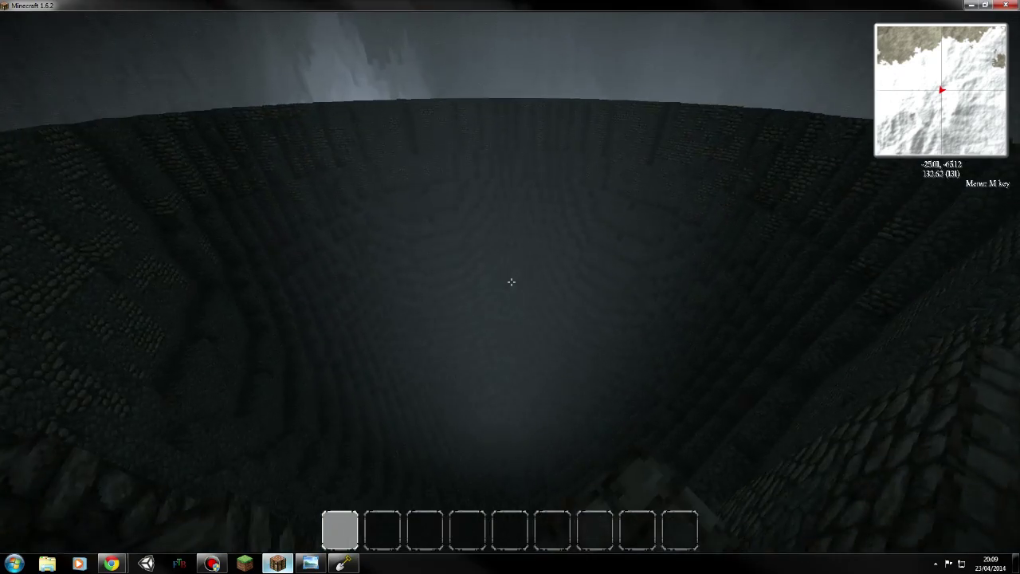
key("w")
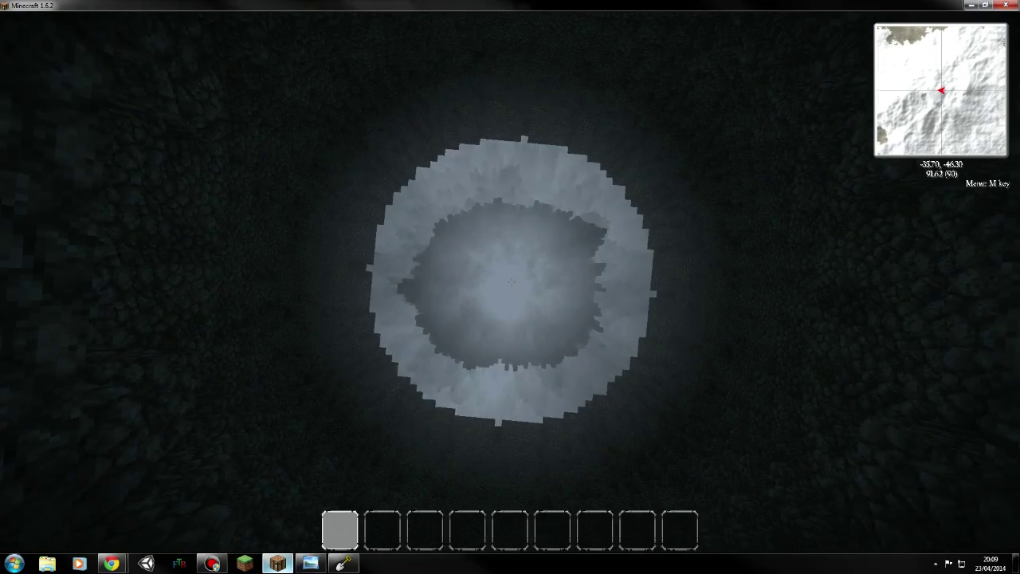
key("space")
key("space")
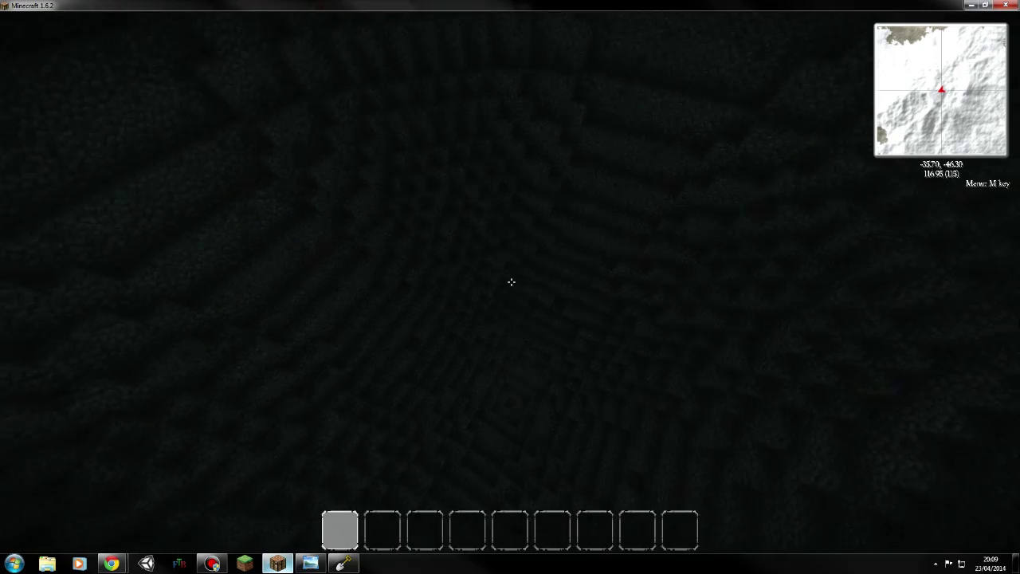
key("space")
key("space")
- Fly up to the cavern ceiling and back down to pillar-top height to examine the stalactites above the pillar
key("w")
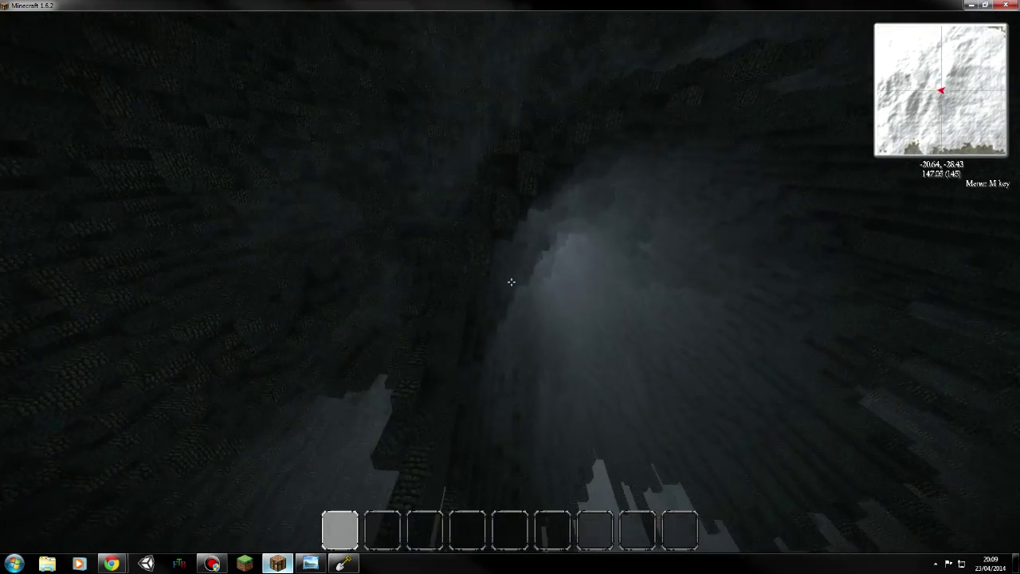
key("space")
key("w")
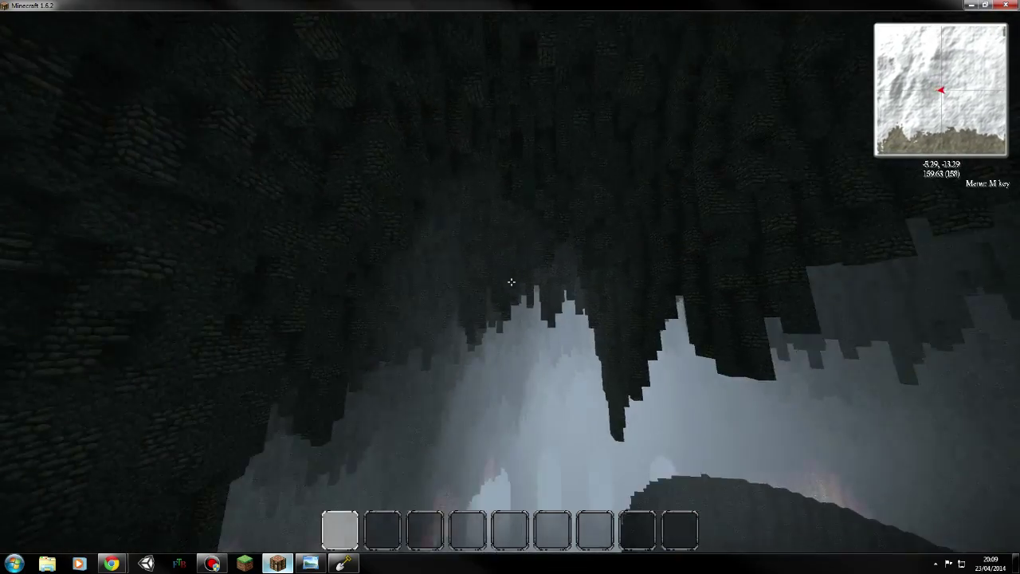
key("space")
key("space")
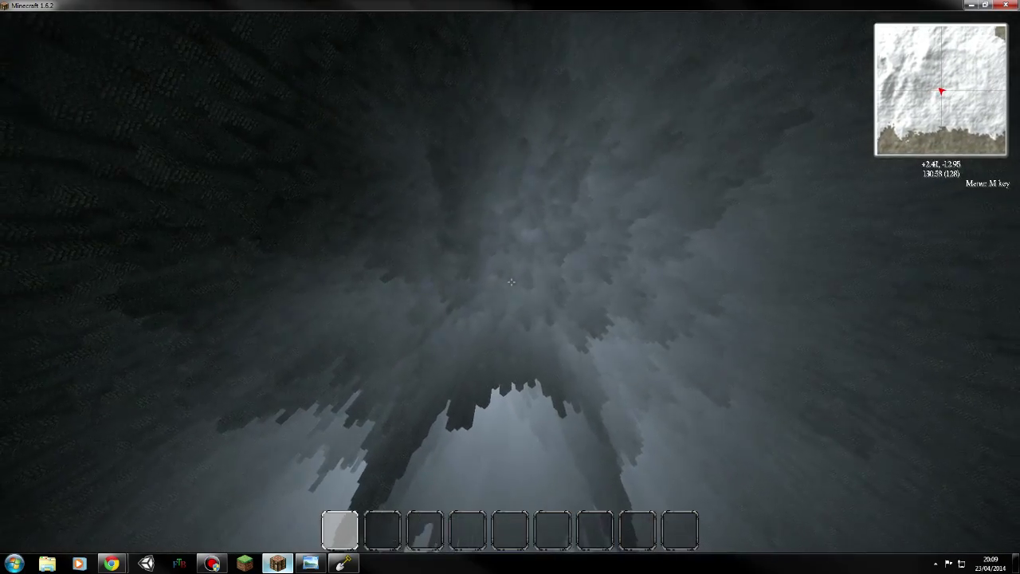
key("w")
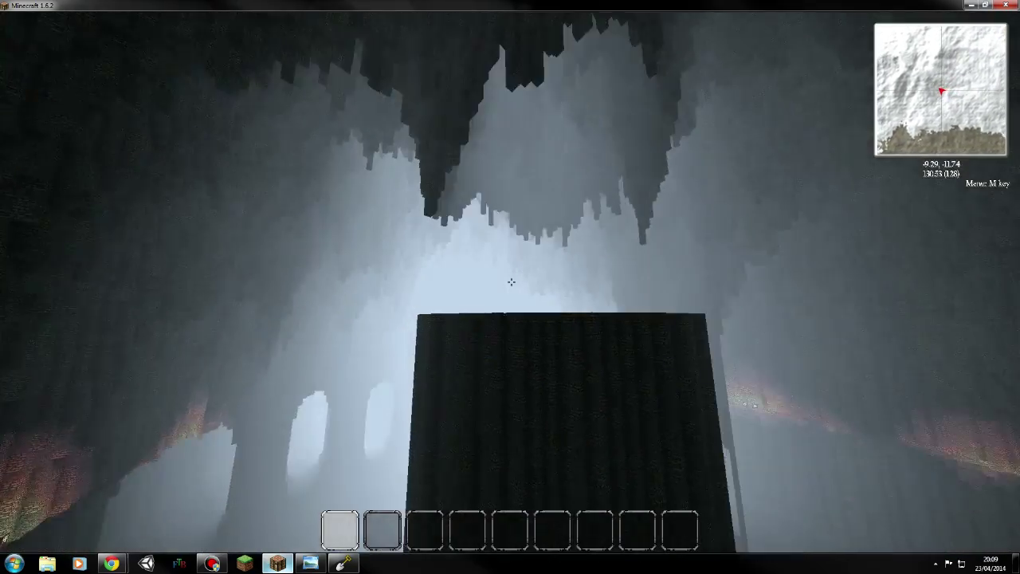
- Approach the central pillar and descend along its outer face to examine its full height and flared base
key("w")
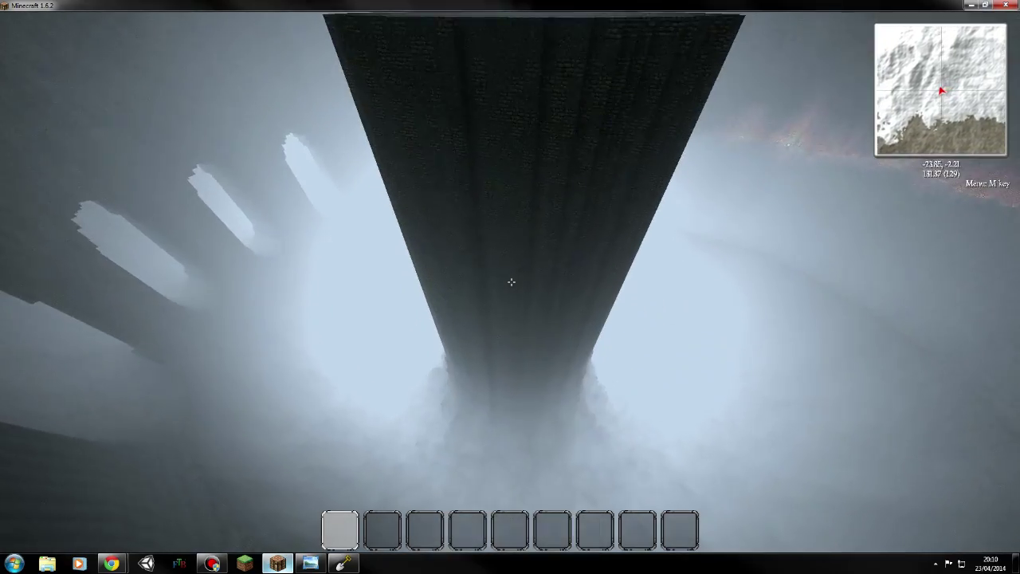
key("space")
key("space")
key("w")
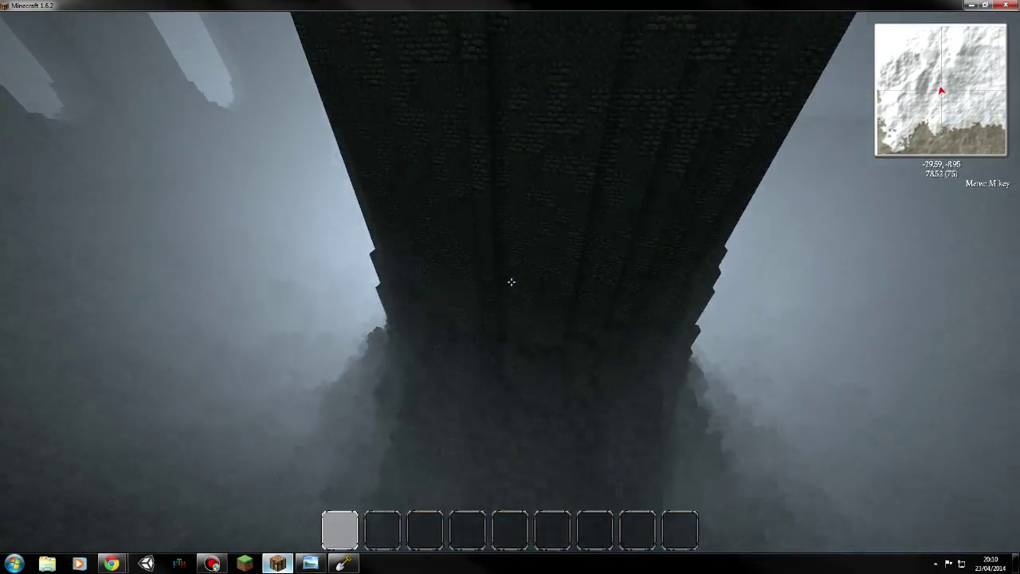
key("space")
key("space")
key("w")
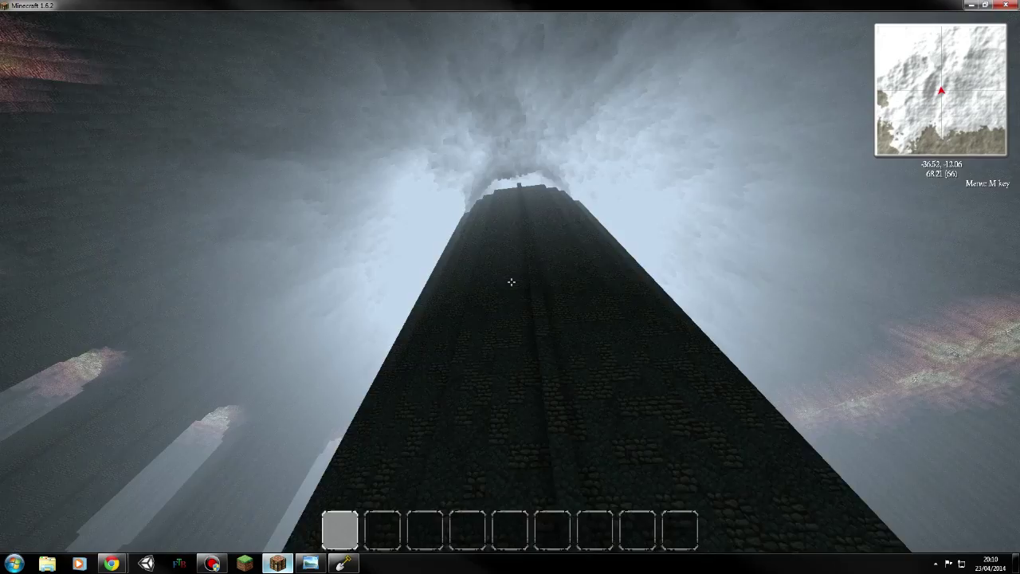
- Fly along the cavern's edge to examine the openings and columns between the main cavern and the outer passage
key("w")
key("space")
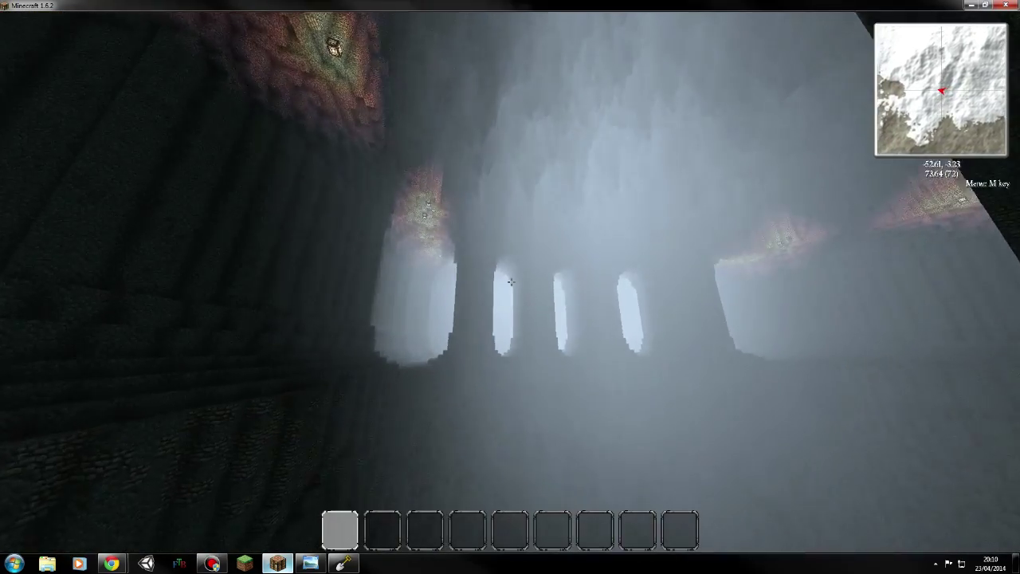
key("w")
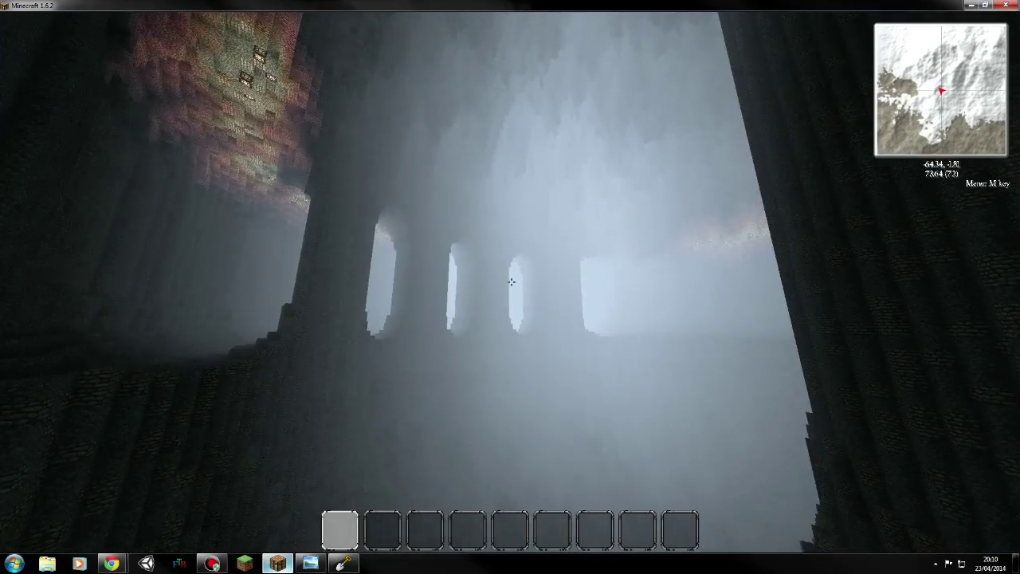
key("w")
key("space")
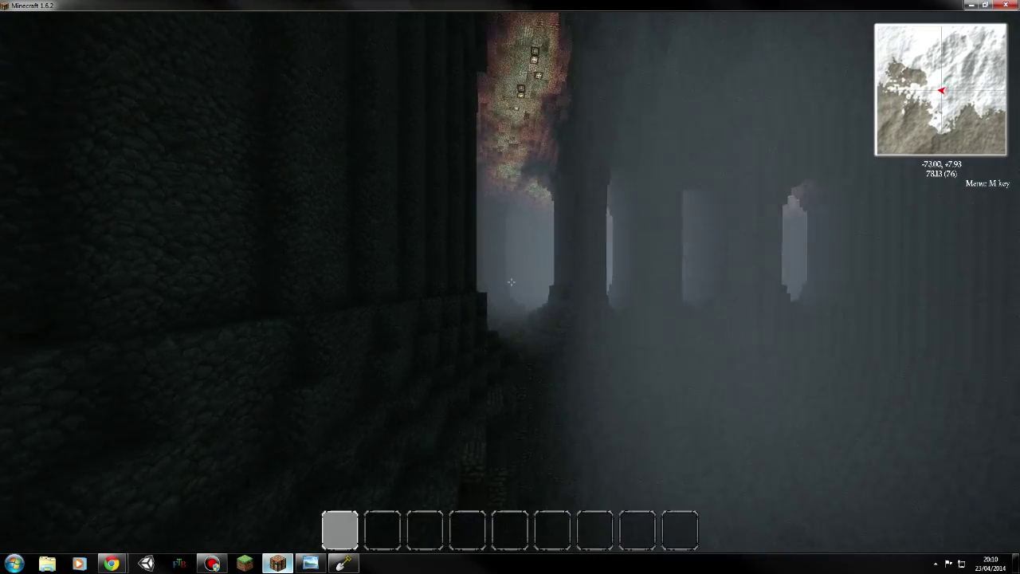
key("w")
key("space")
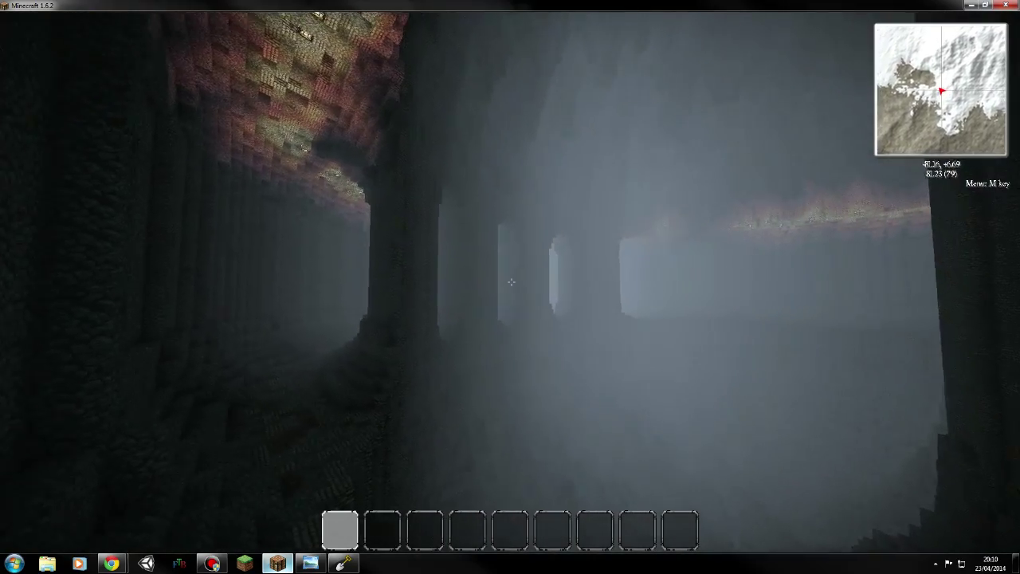
- Turn back from the cavern's edge and fly towards the central pillar to examine its overall shape and base
key("w")
key("shift")
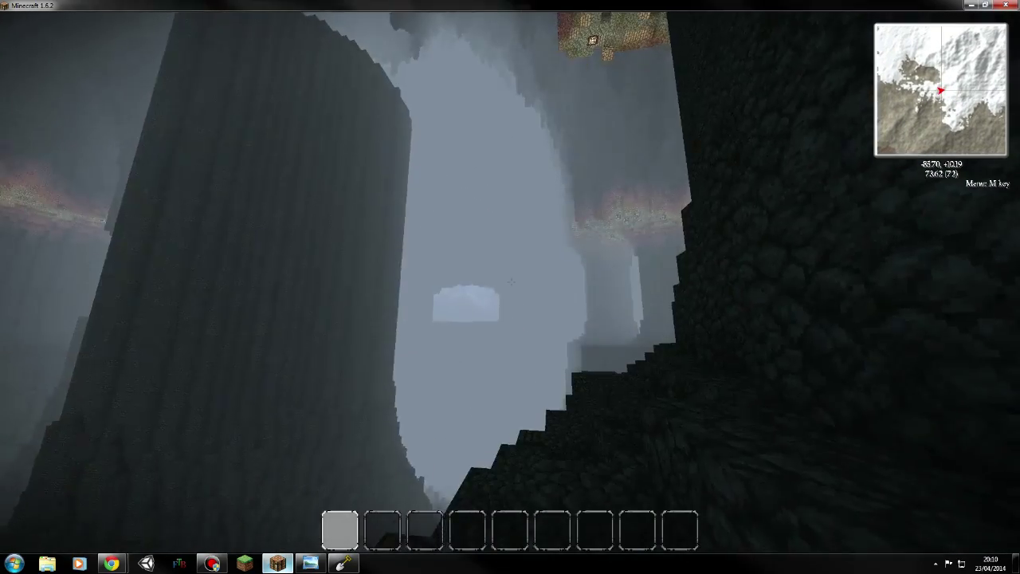
key("w")
key("space")
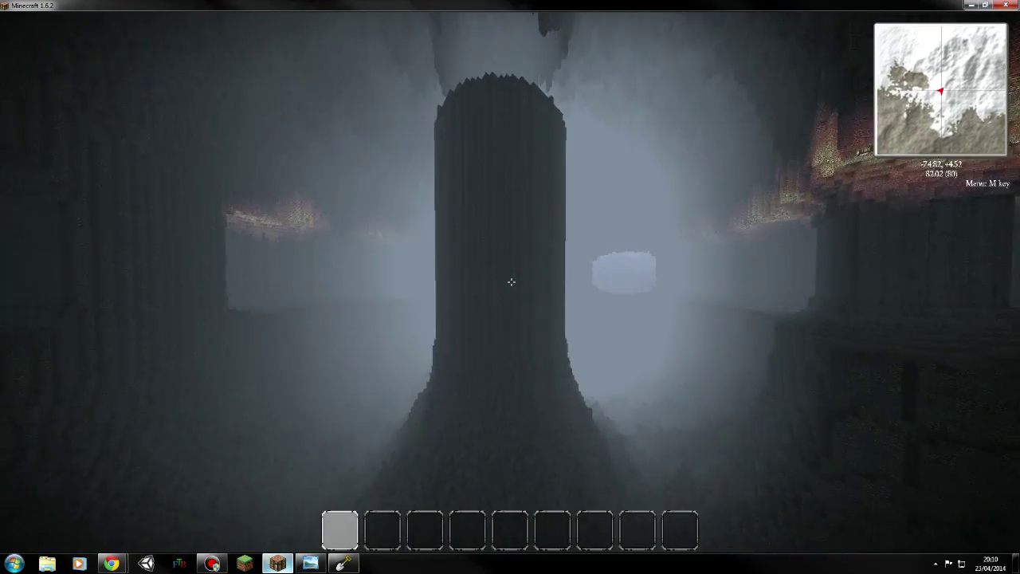
key("w")
key("space")
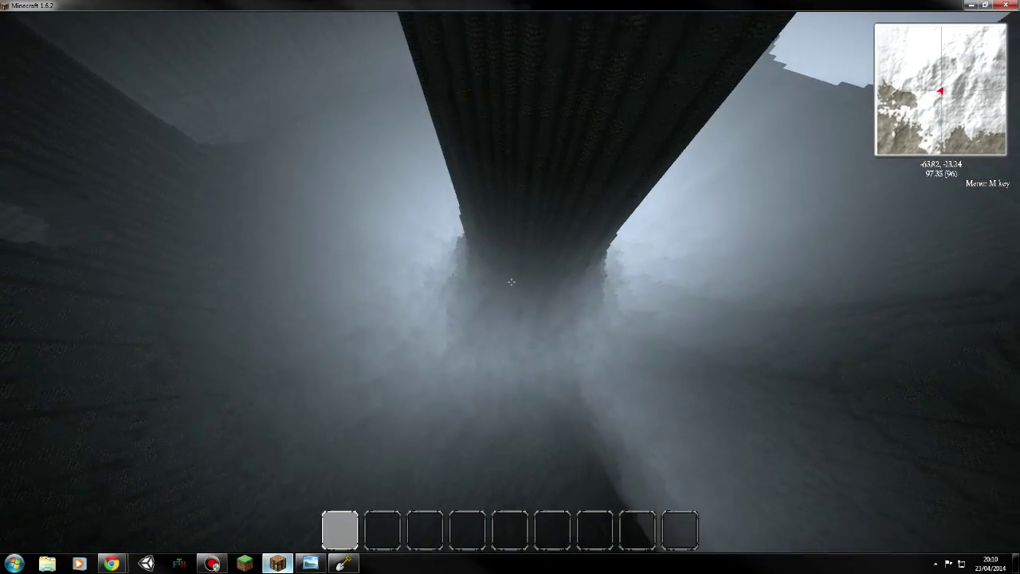
- Descend along the central pillar to its base and back away to examine its flared foot
key("shift")
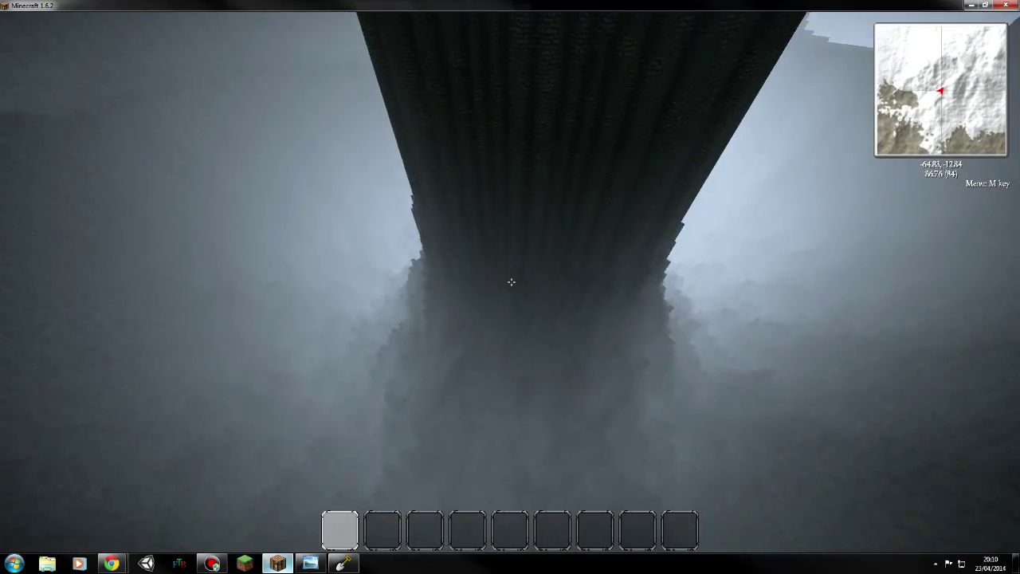
key("shift")
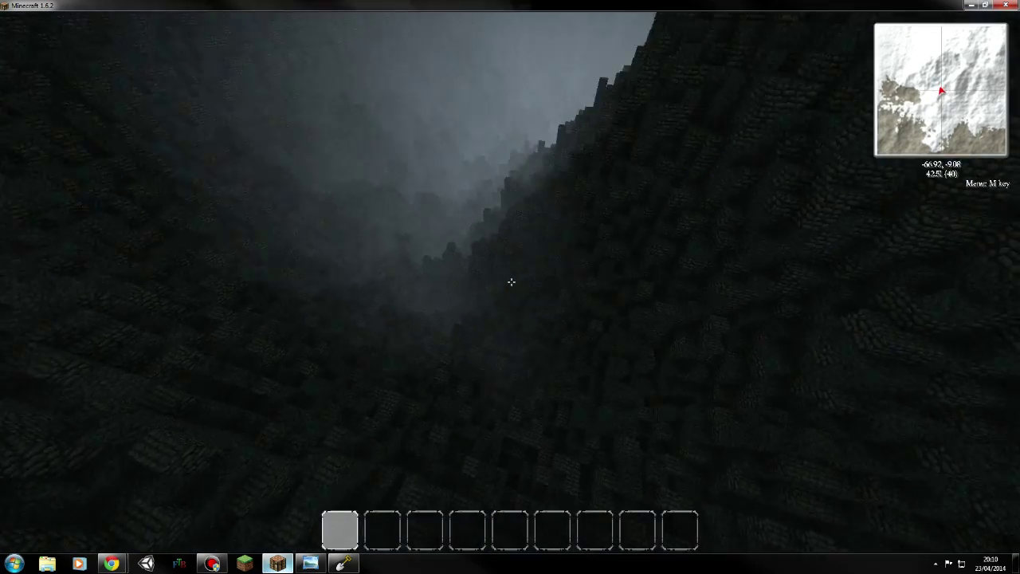
key("s")
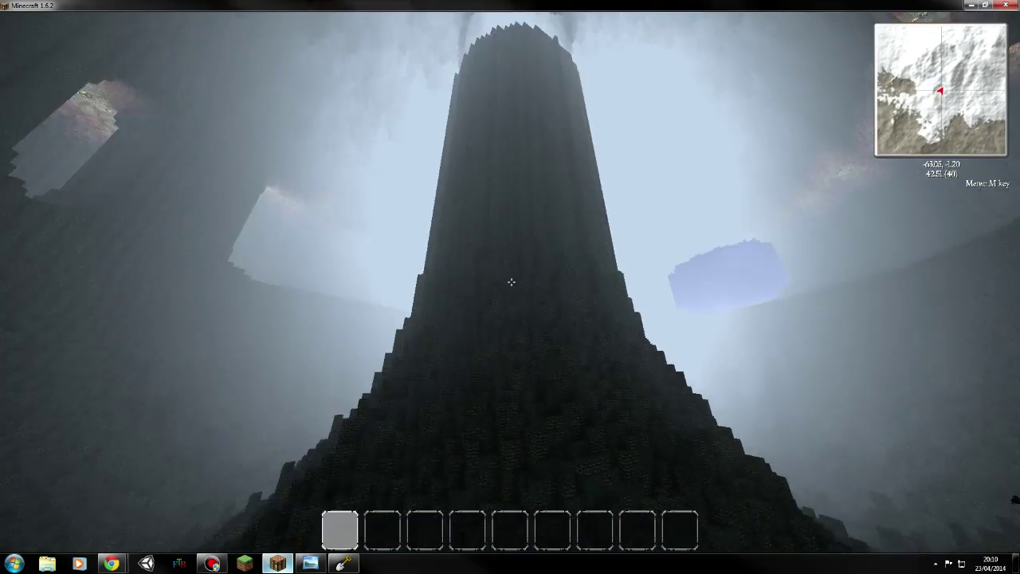
key("space")
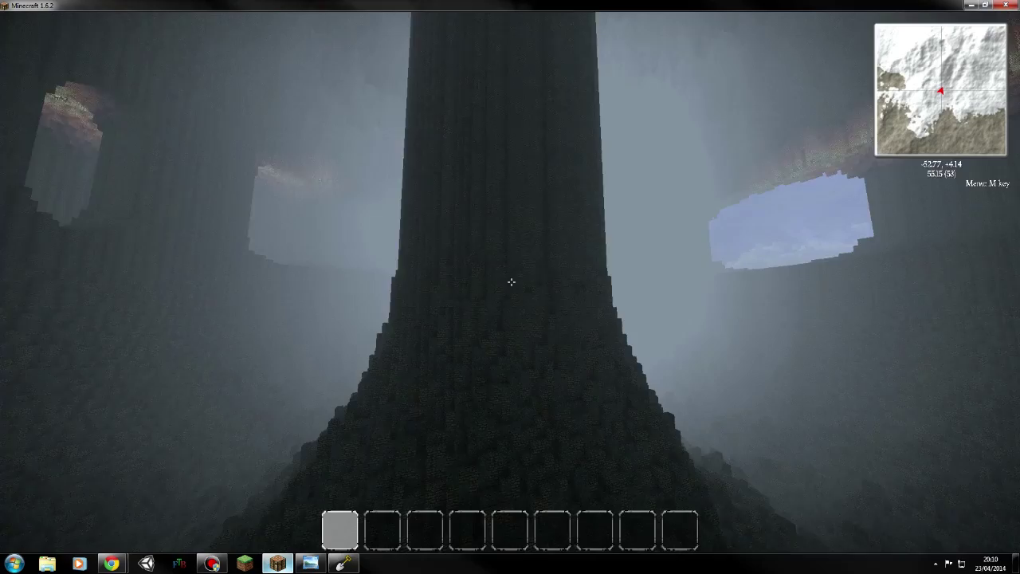
key("space")
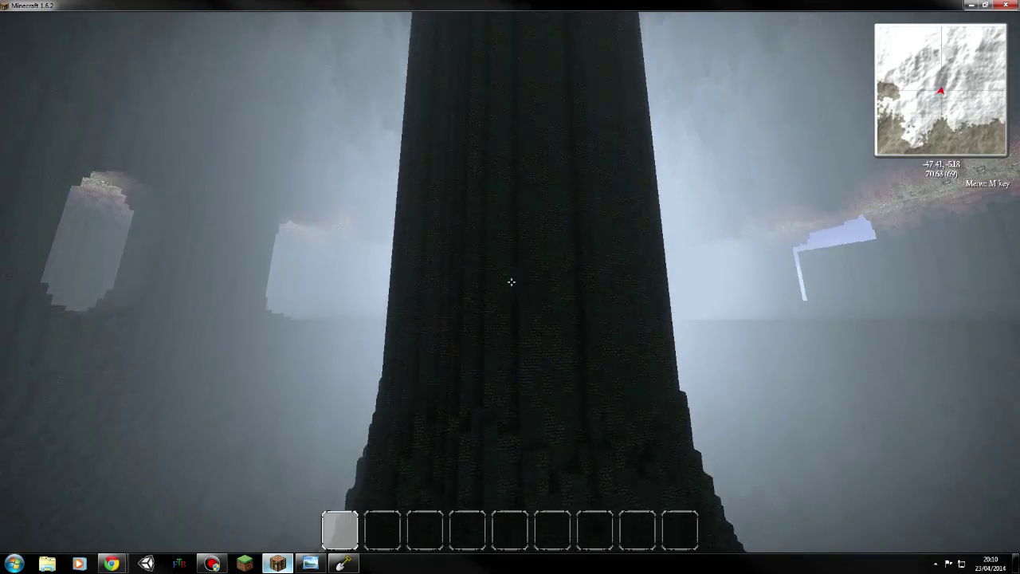
- Fly in close to the central pillar and rise along its face to examine the upper part
key("w")
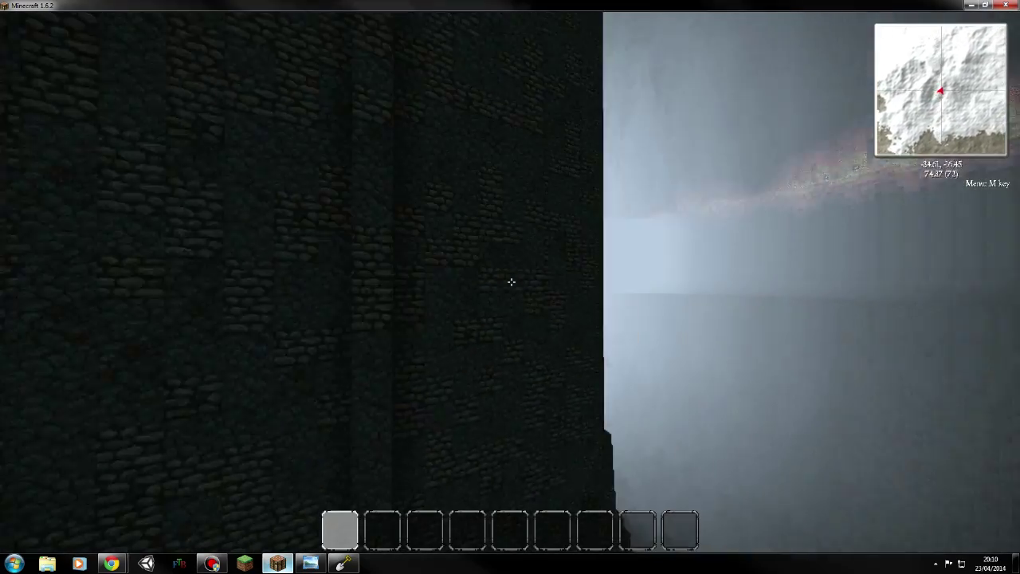
key("space")
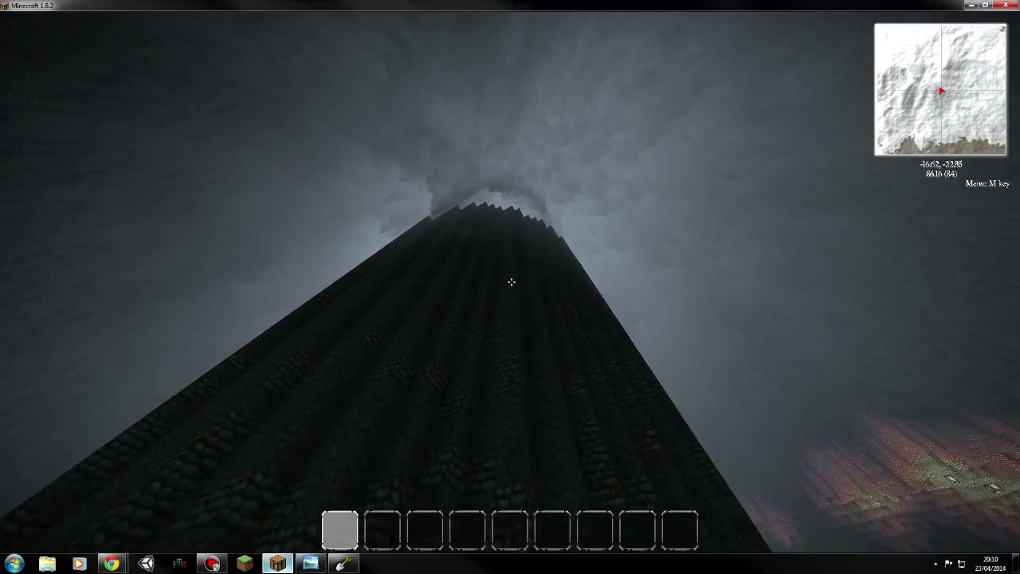
key("space")
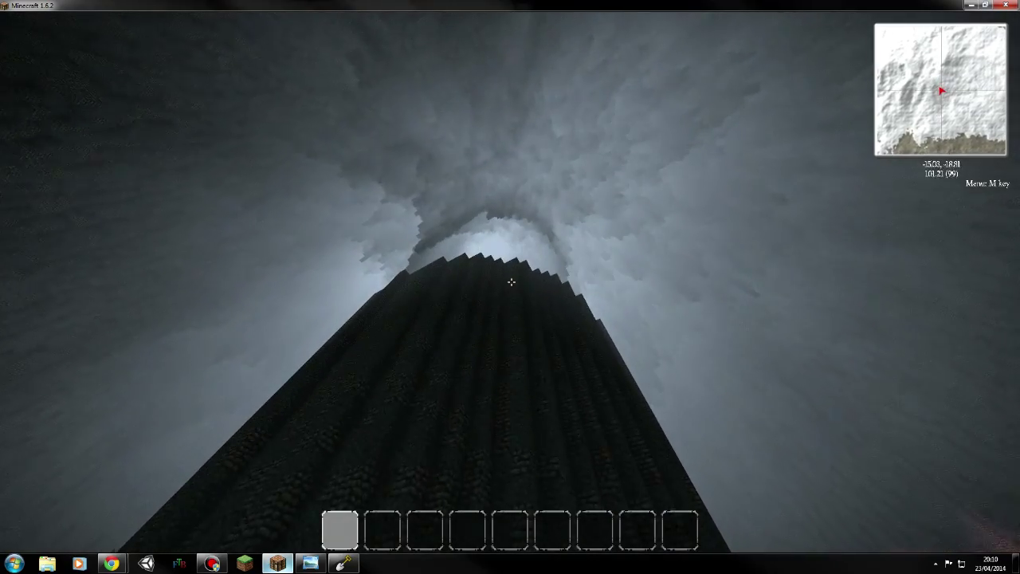
key("space")
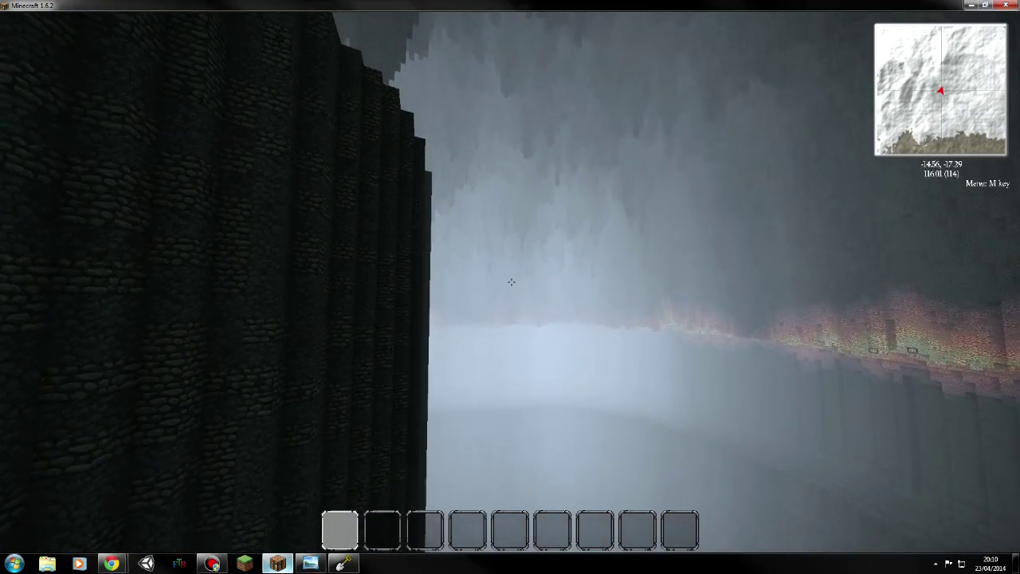
- Rise past the pillar top into the ceiling opening to examine the stalactites and rock around it
key("space")
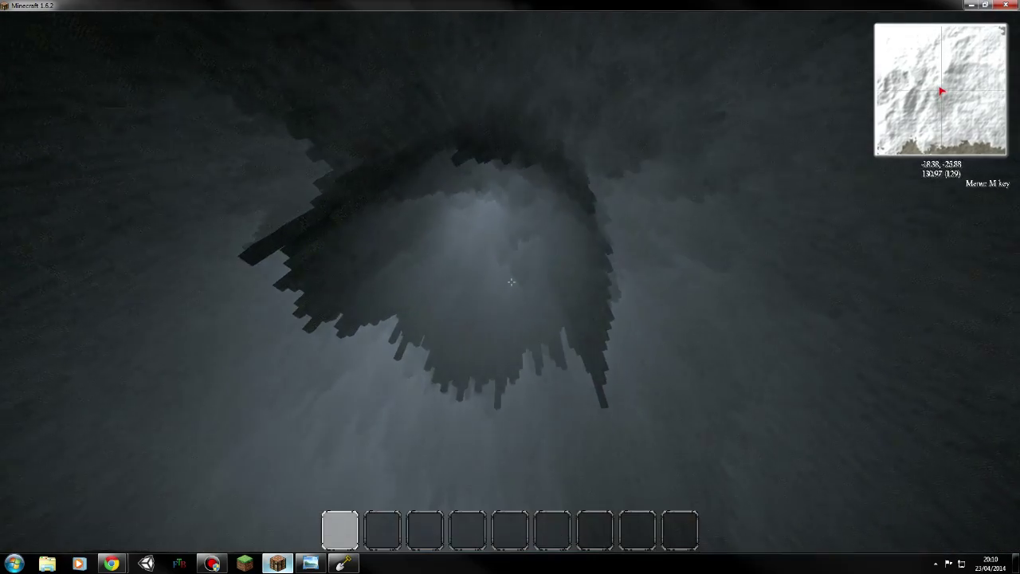
key("space")
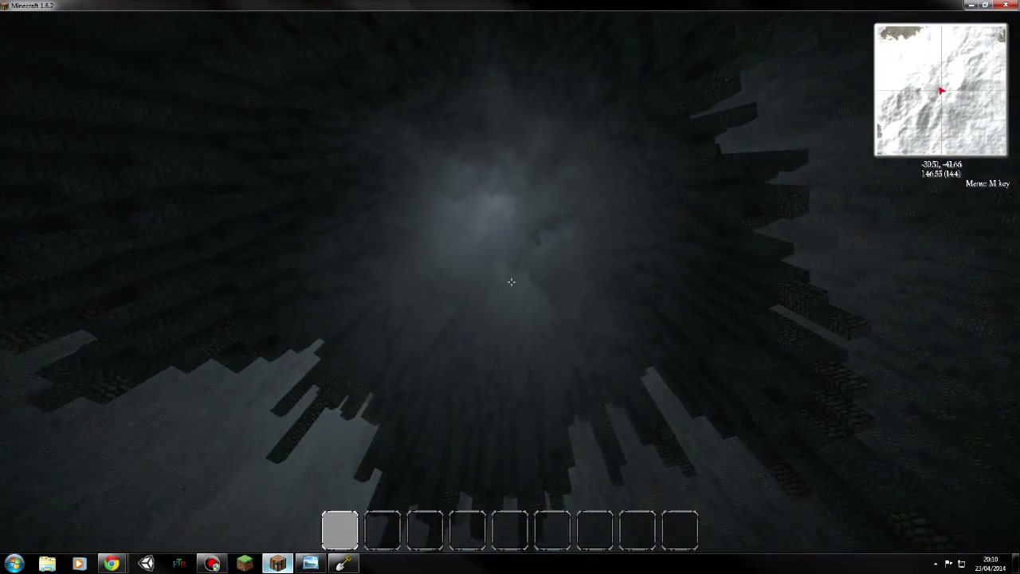
key("space")
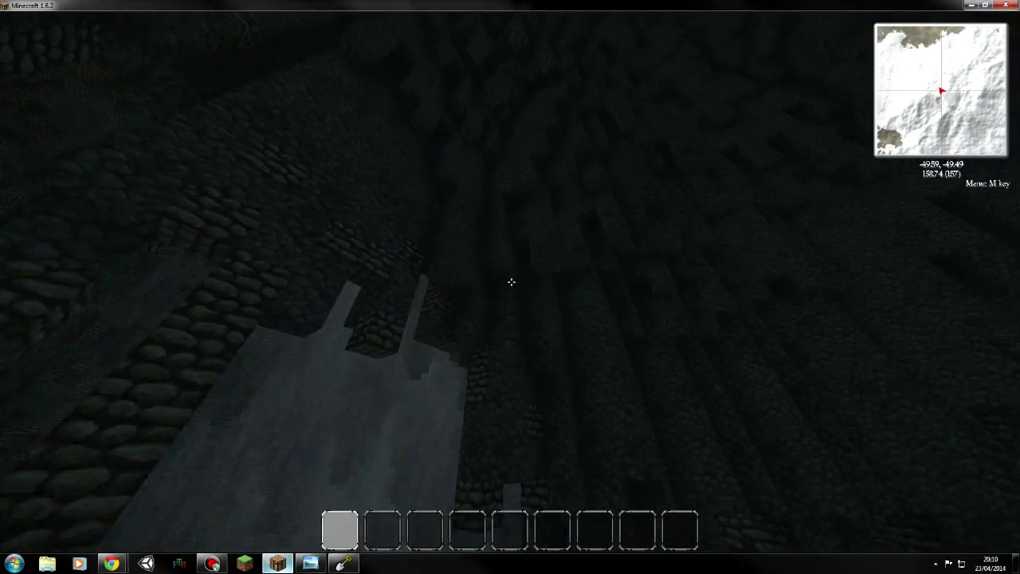
key("w")
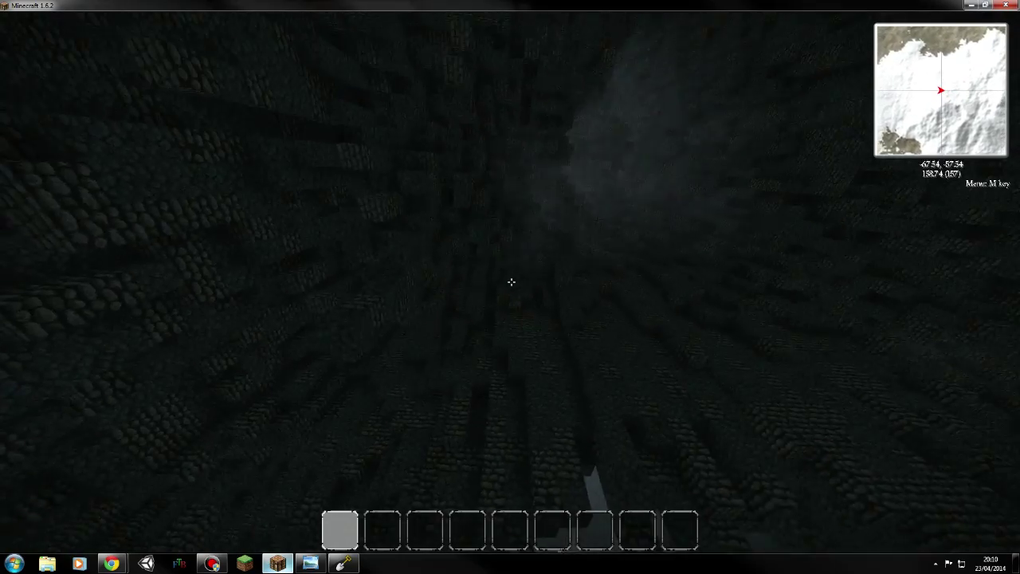
key("space")
key("space")
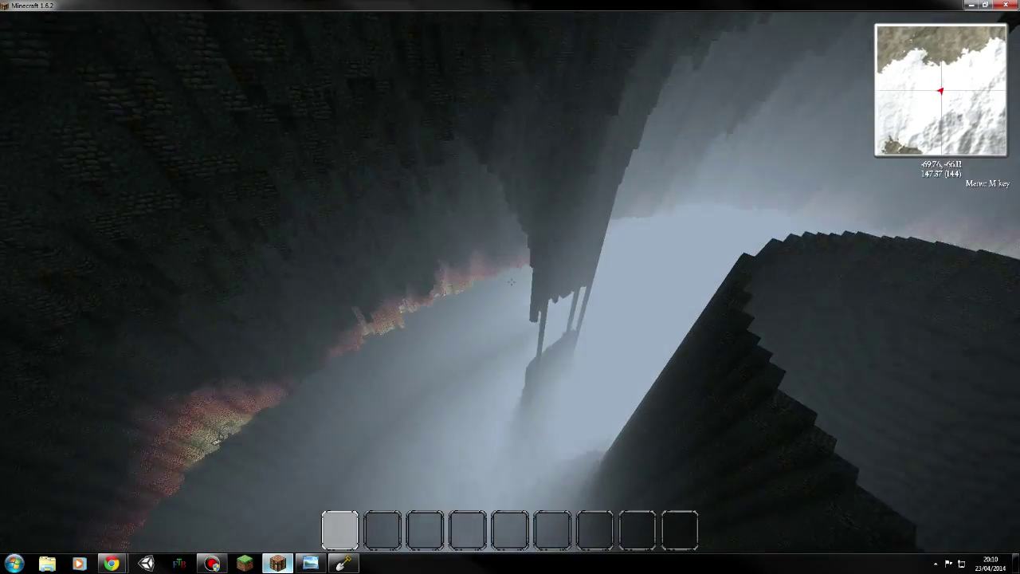
- Fly down to the cavern's edge and through the glowing openings to examine the outer passage and its ledge
key("w")
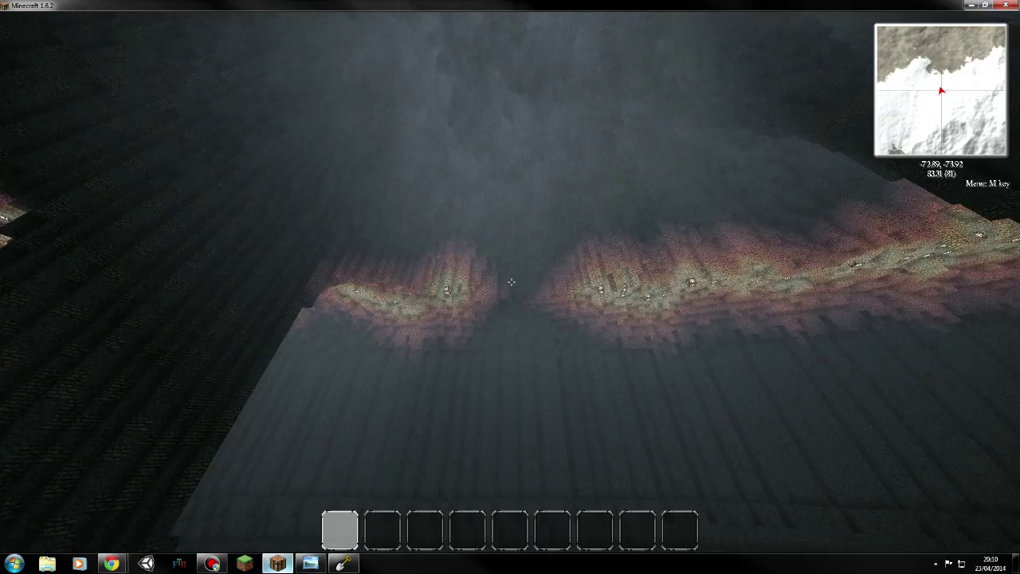
key("w")
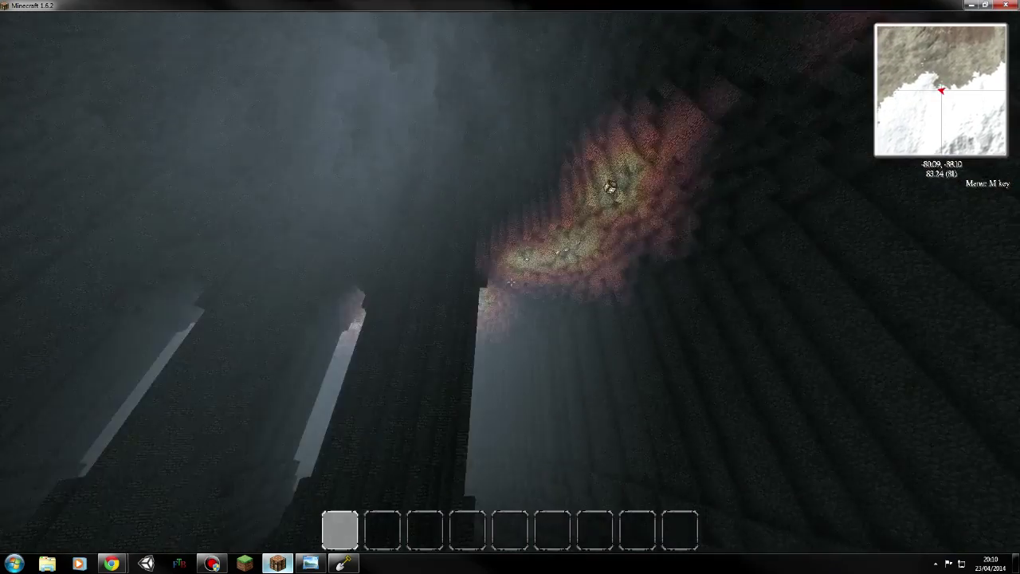
key("w")
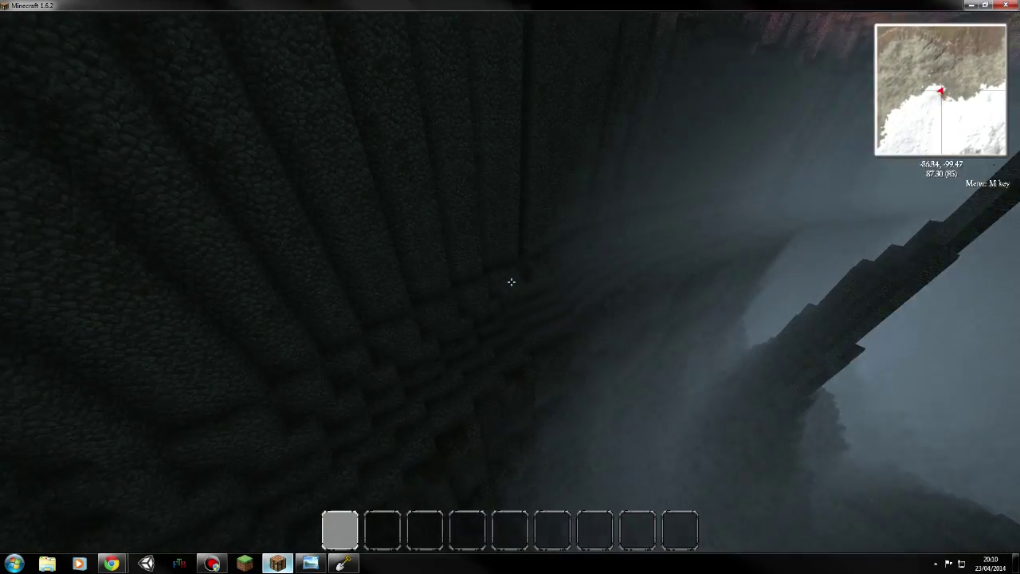
key("w")
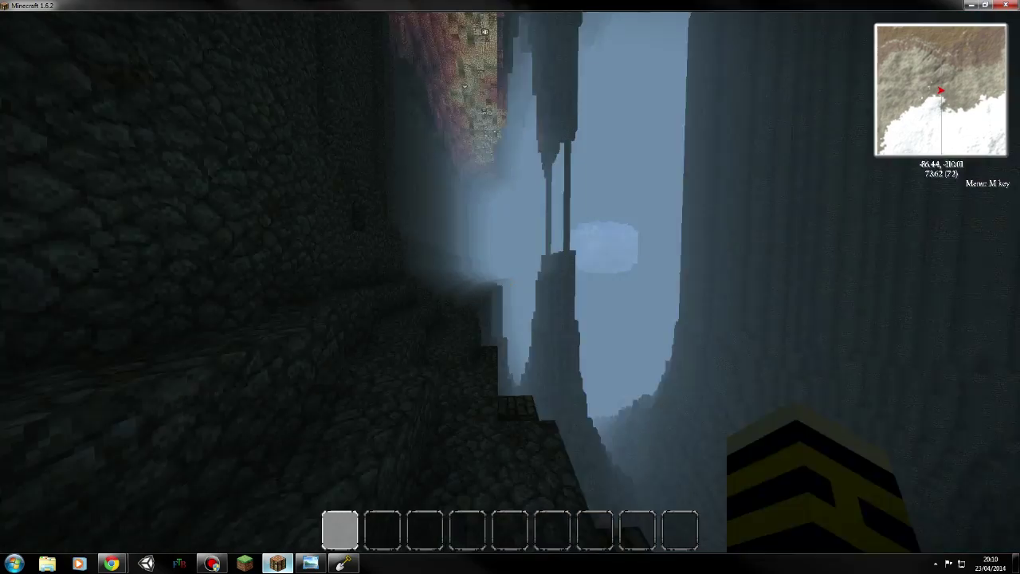
key("w")
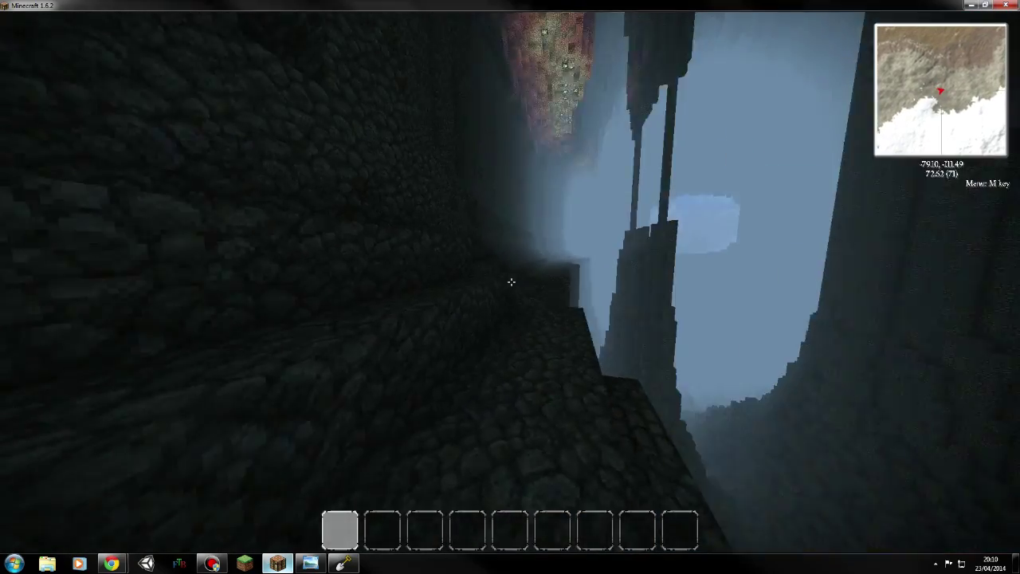
key("w")
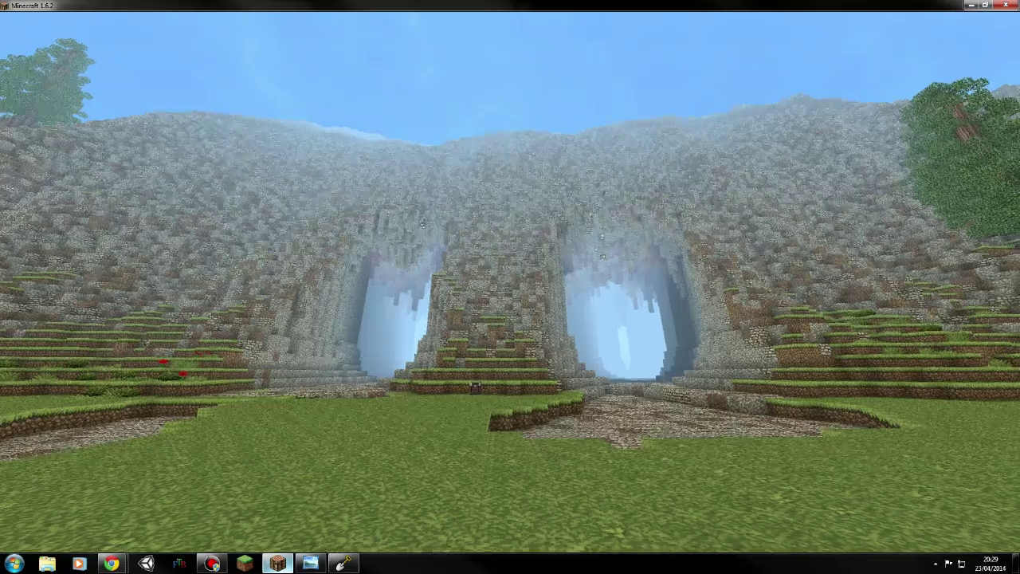
- Approach the mountainside from the grass outside and fly in through the wider cave entrance to examine it
key("a")
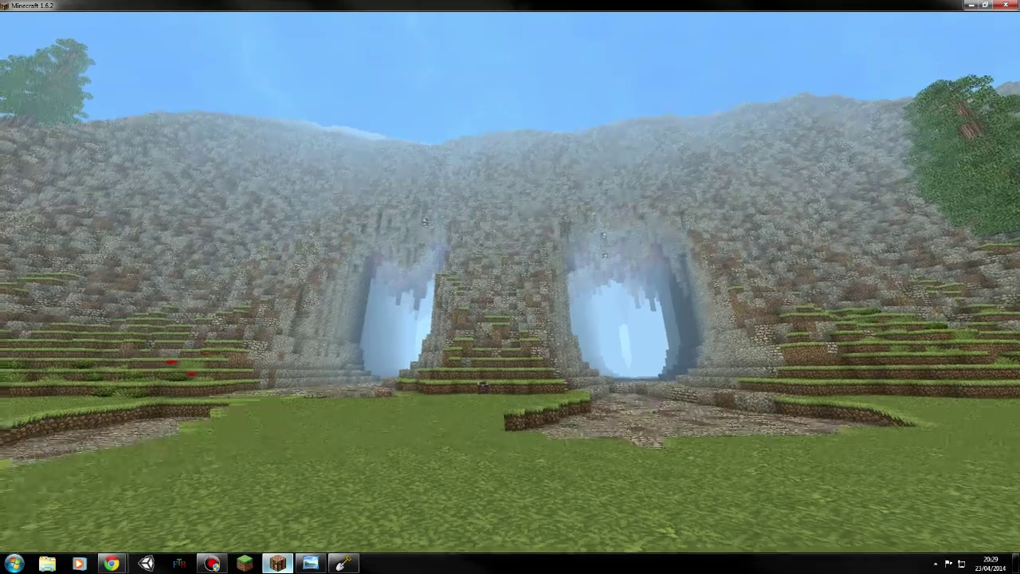
key("a")
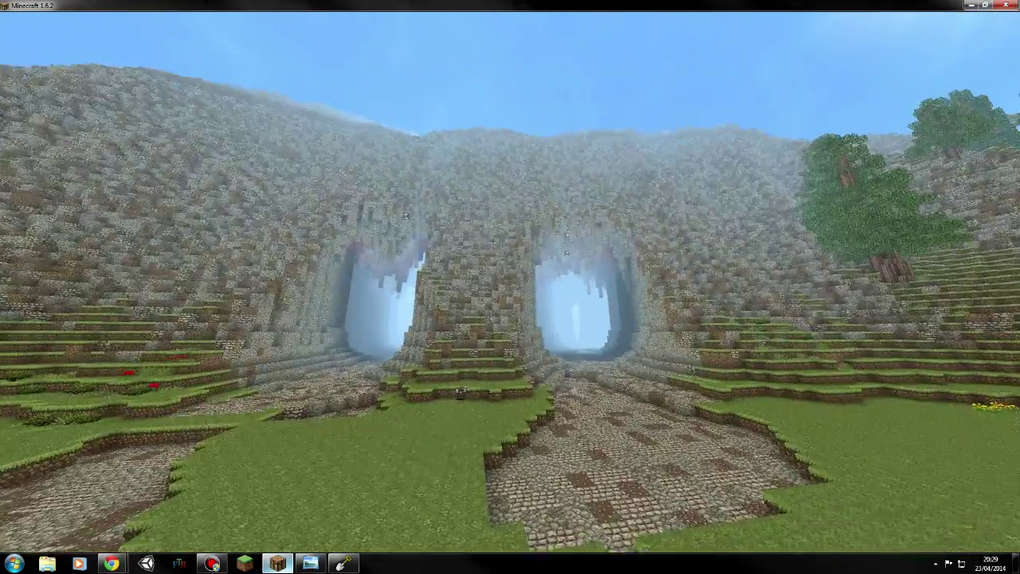
key("w")
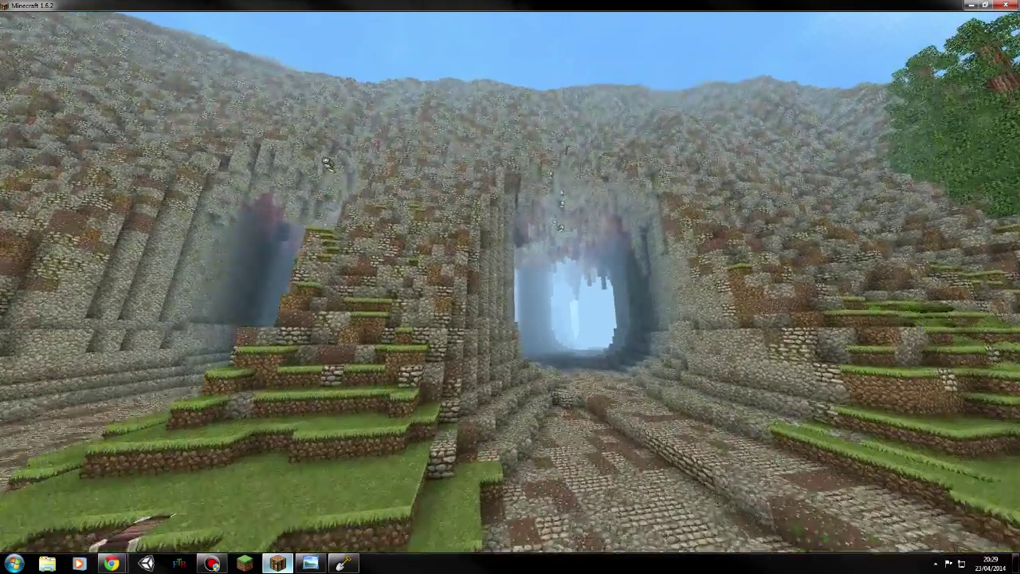
key("w")
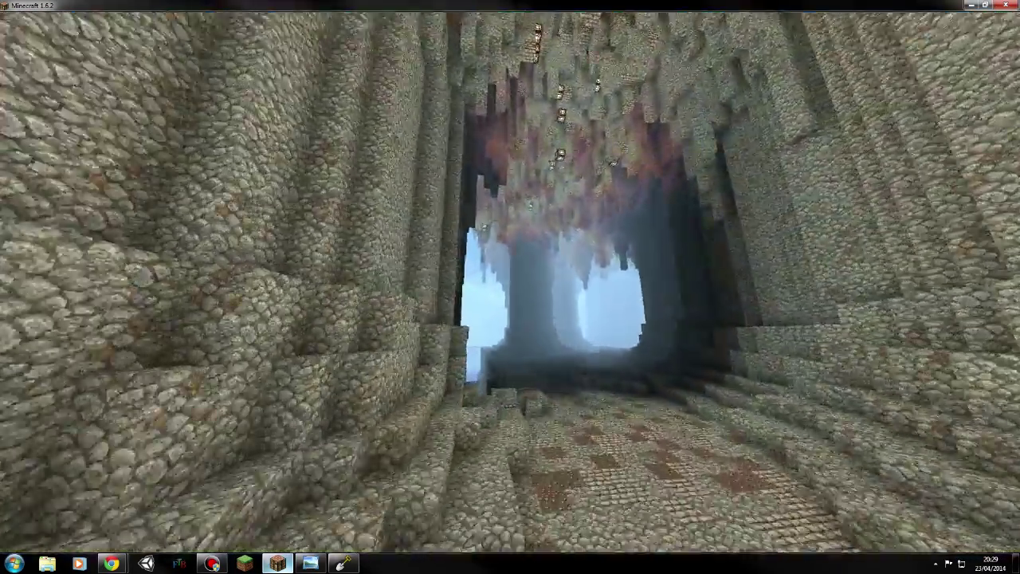
key("w")
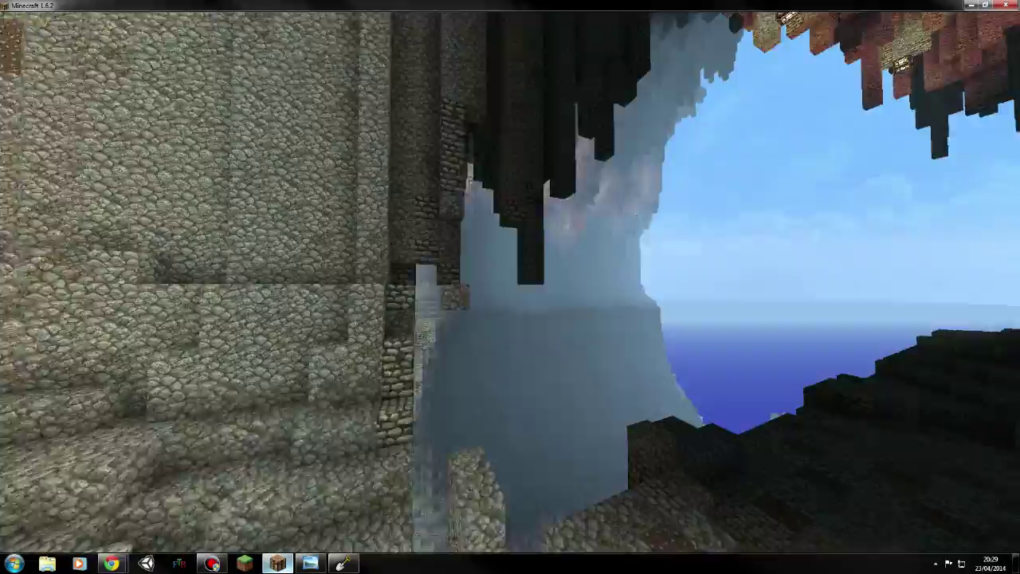
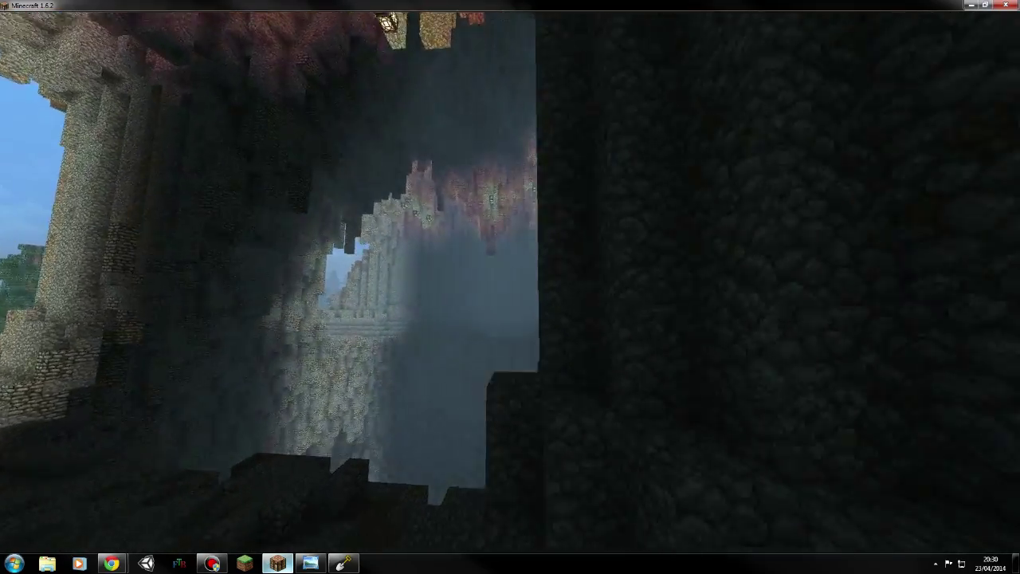
- Fly along the outer passage and its columns to examine the chasm with the lava at its bottom
key("w")
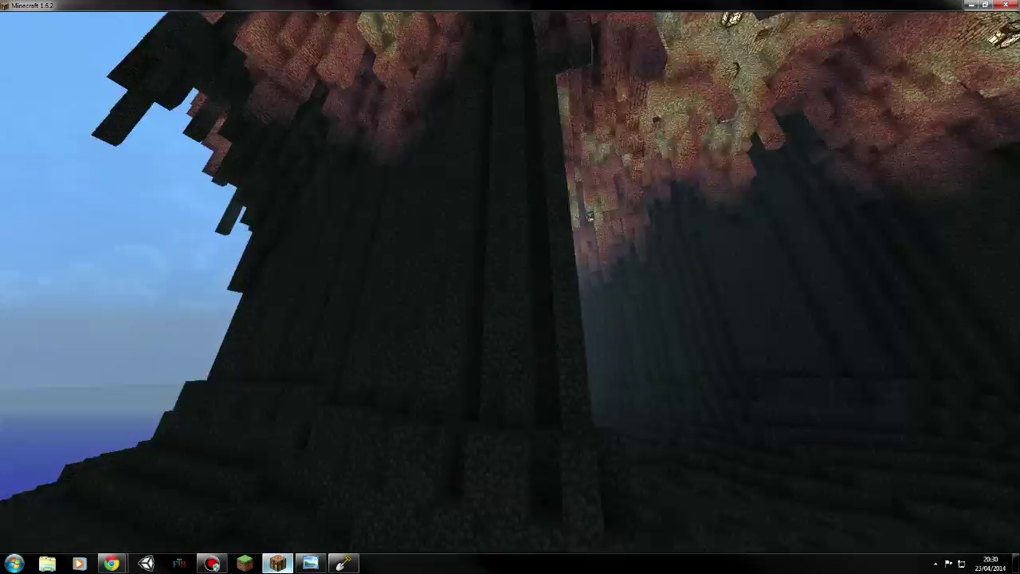
key("w")
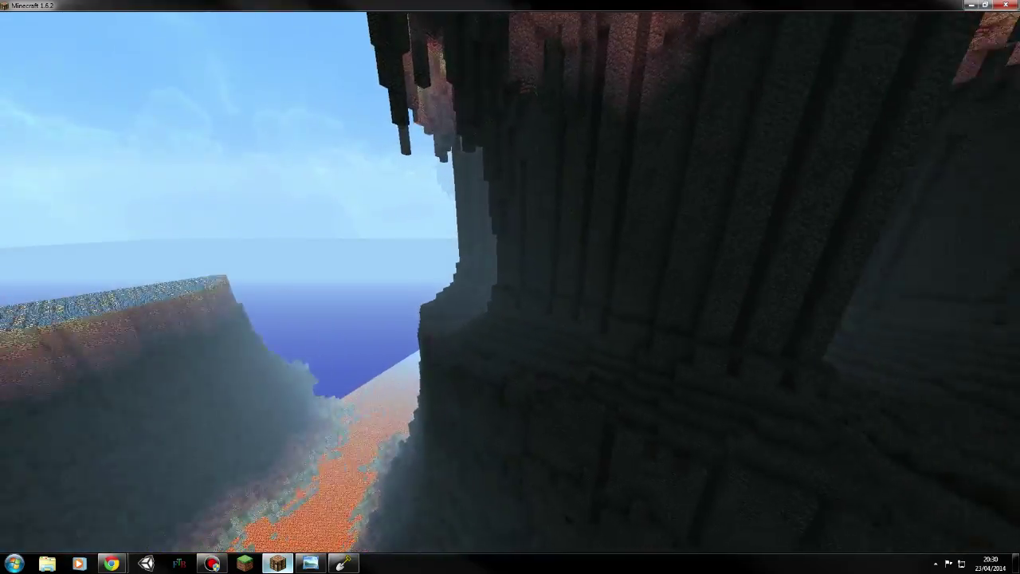
key("w")
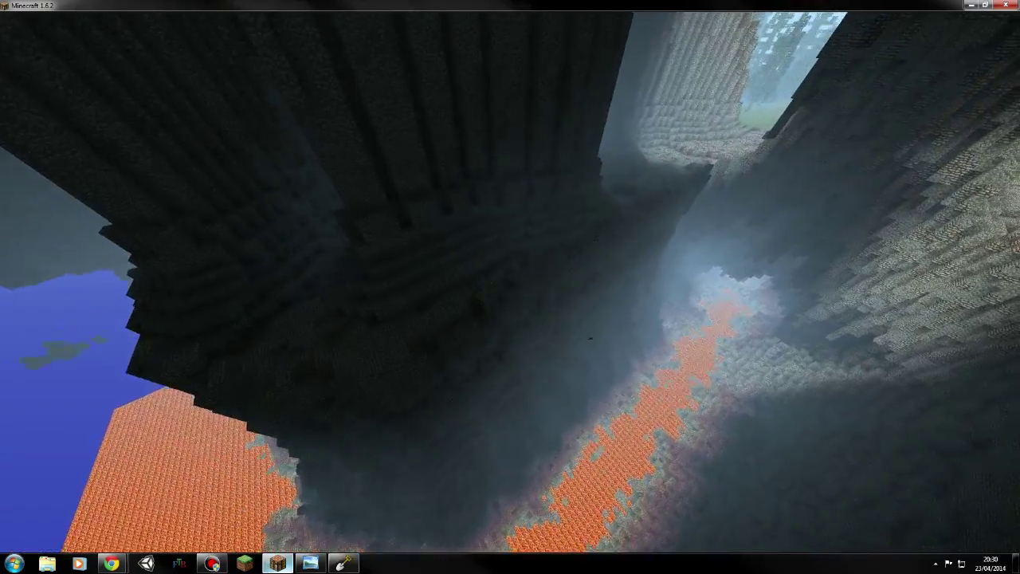
key("w")
key("ctrl")
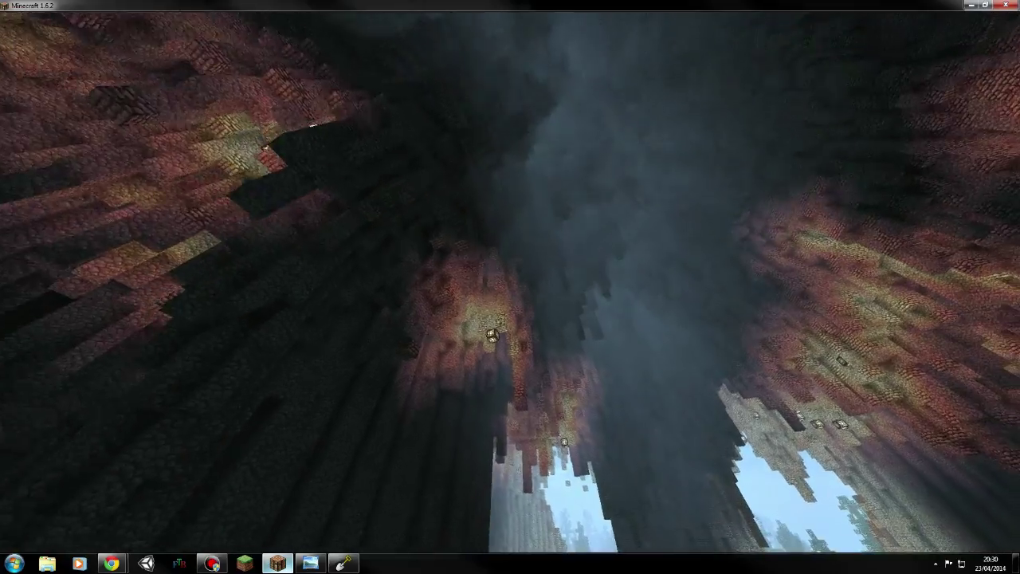
- Fly on through the cavern to examine its stalactites, lava channel, ceiling opening and surrounding archways
key("w")
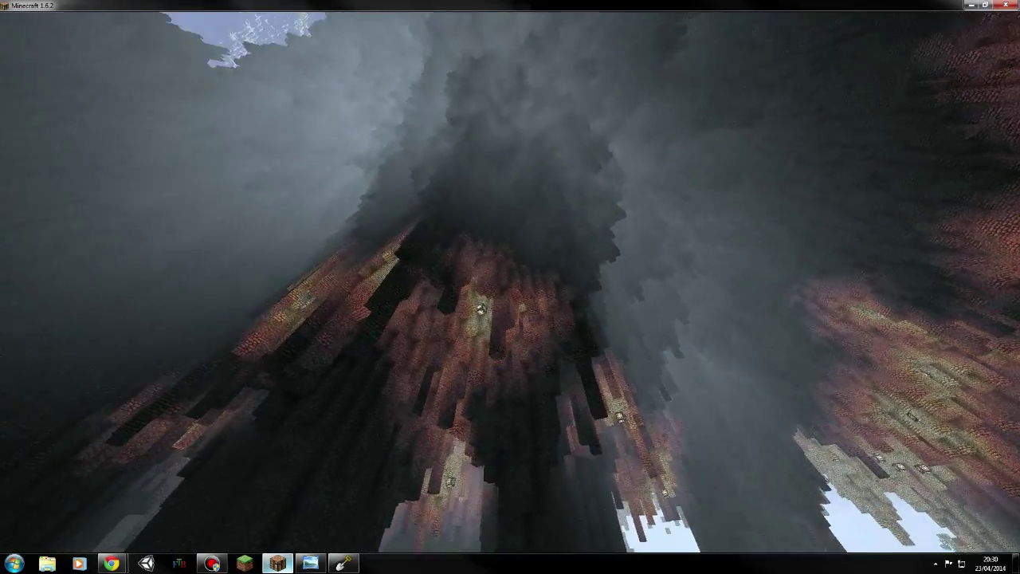
key("w")
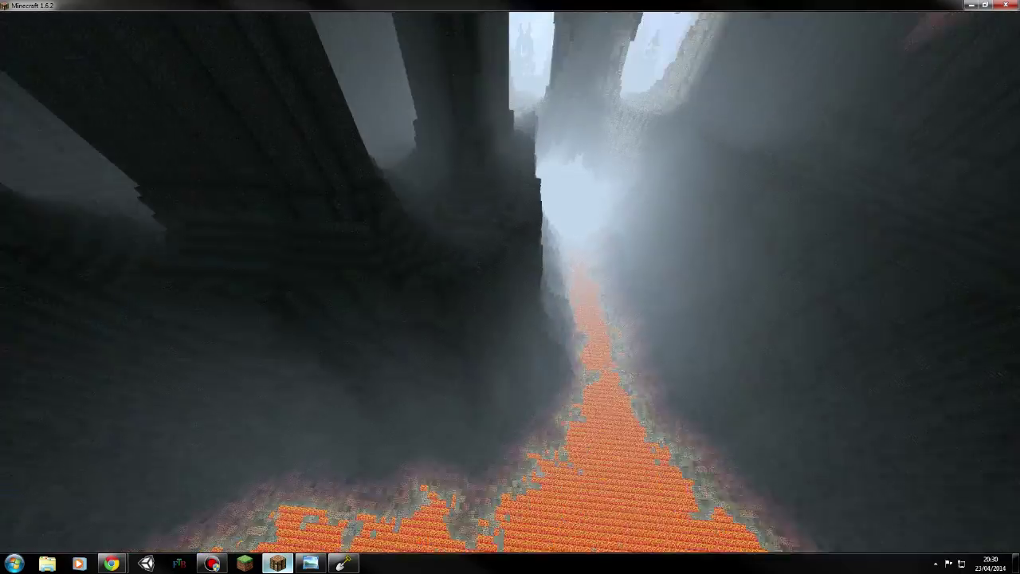
key("w")
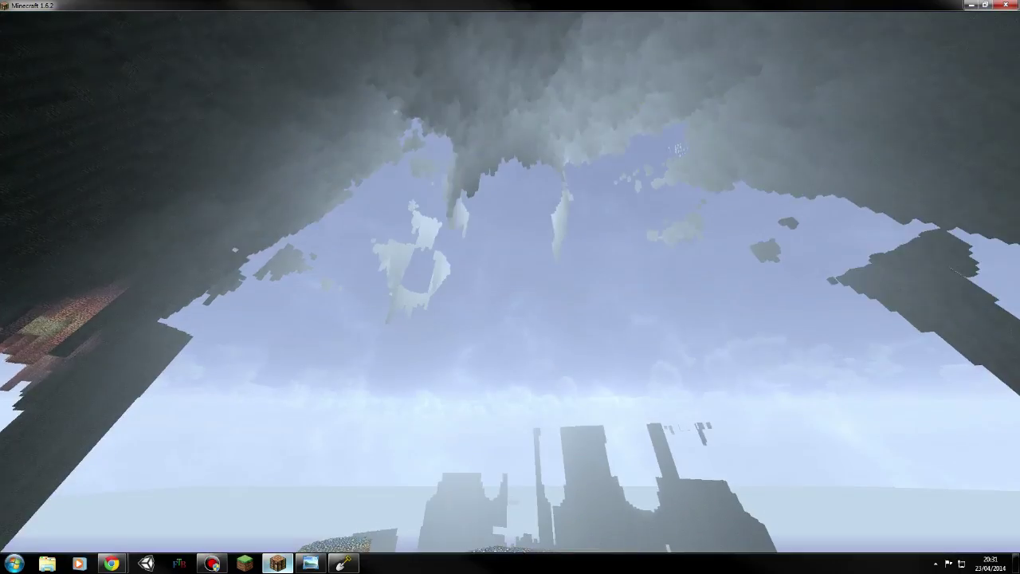
key("w")
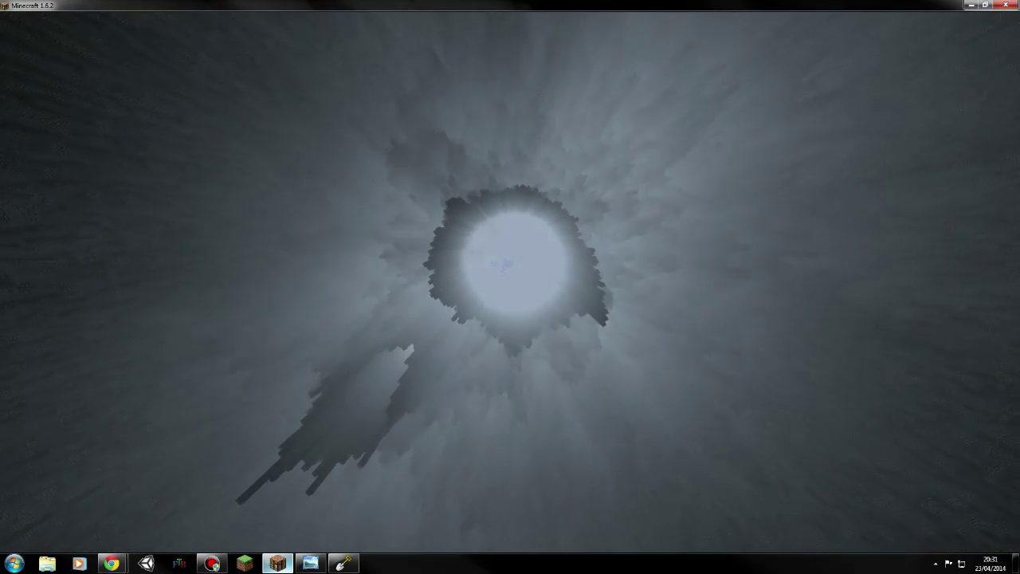
key("ctrl")
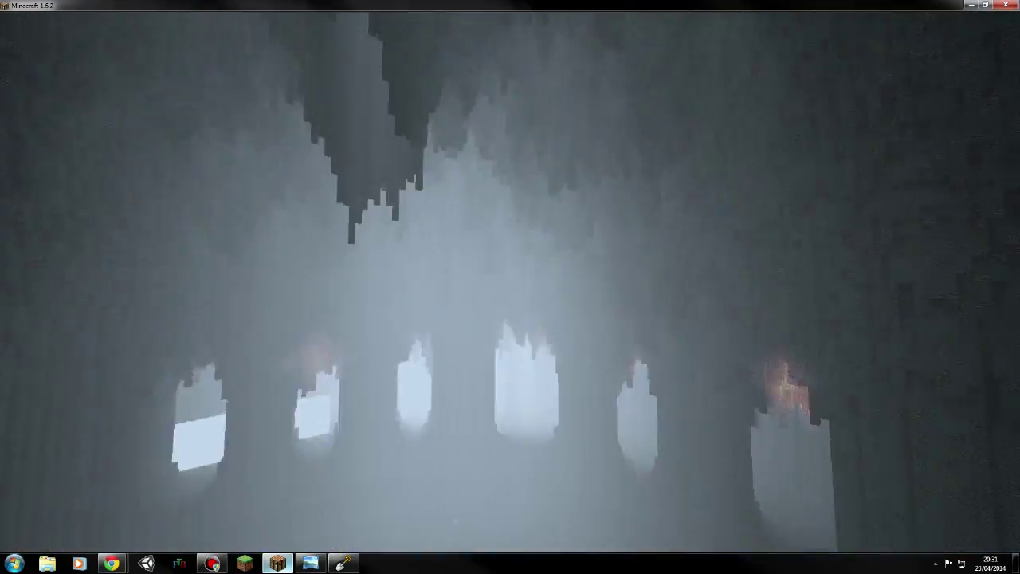
- Fly over the glowing central platform and up toward the cavern ceiling to examine its stalactites and two openings
key("ctrl")
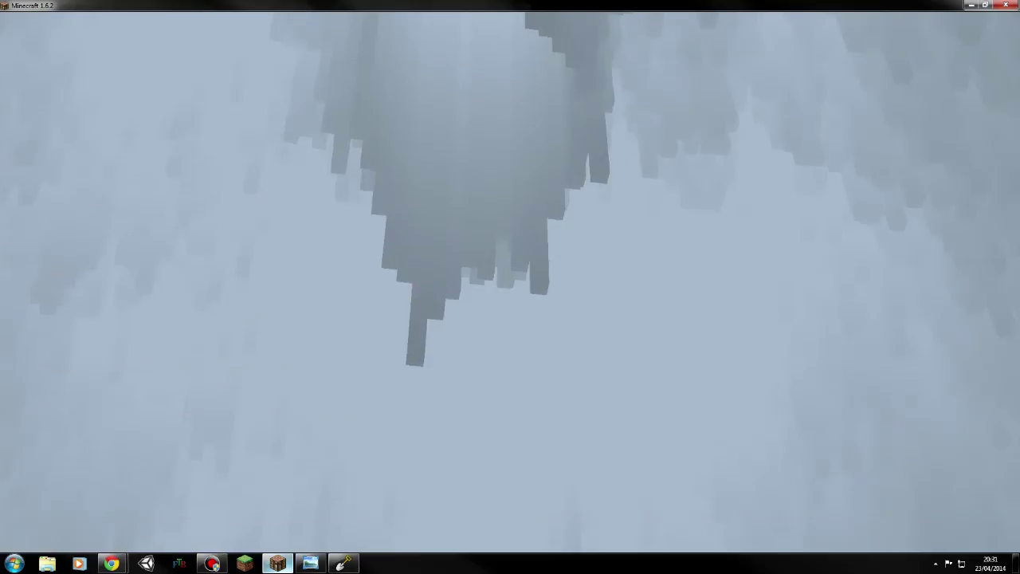
key("w")
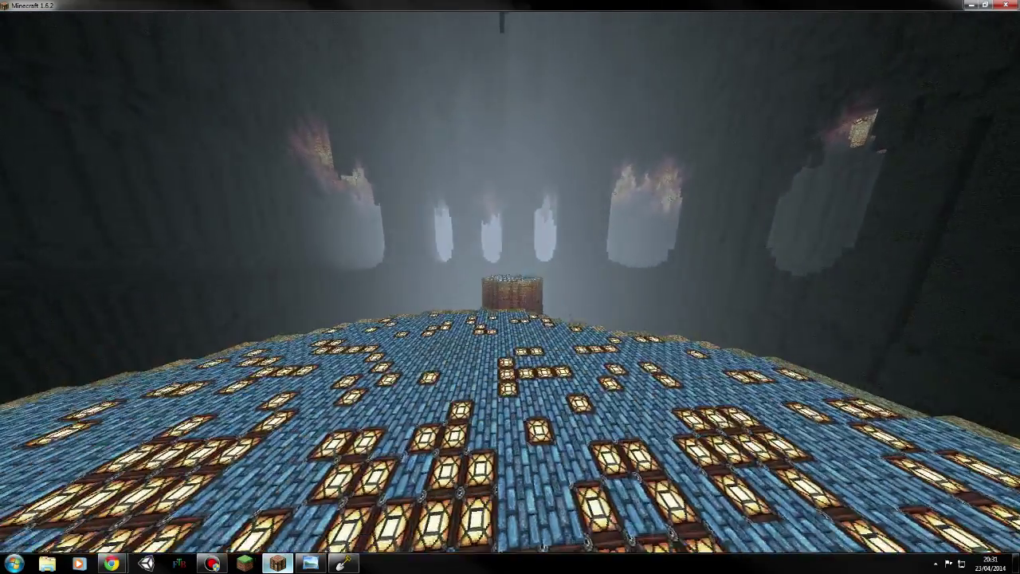
key("w")
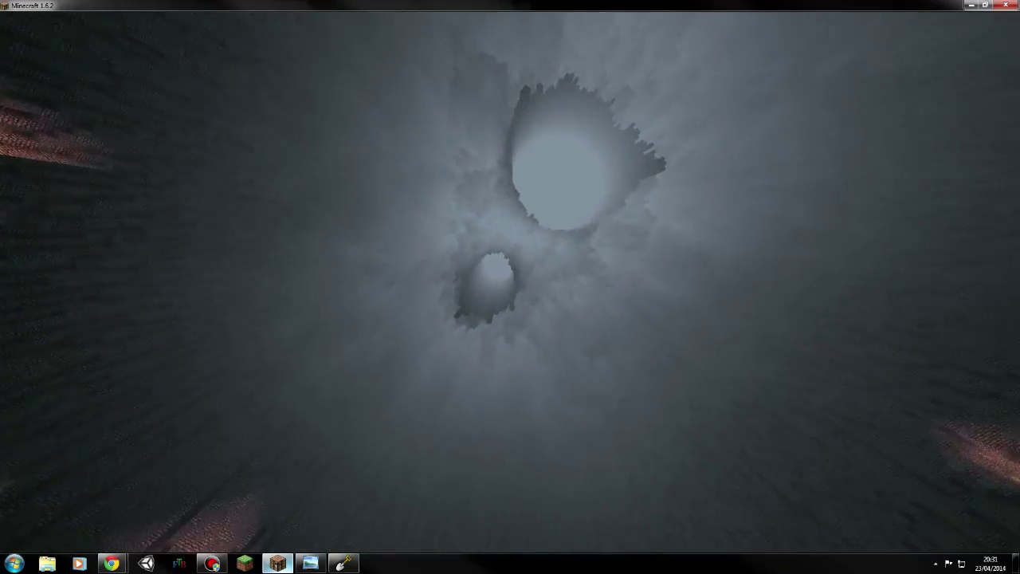
key("space")
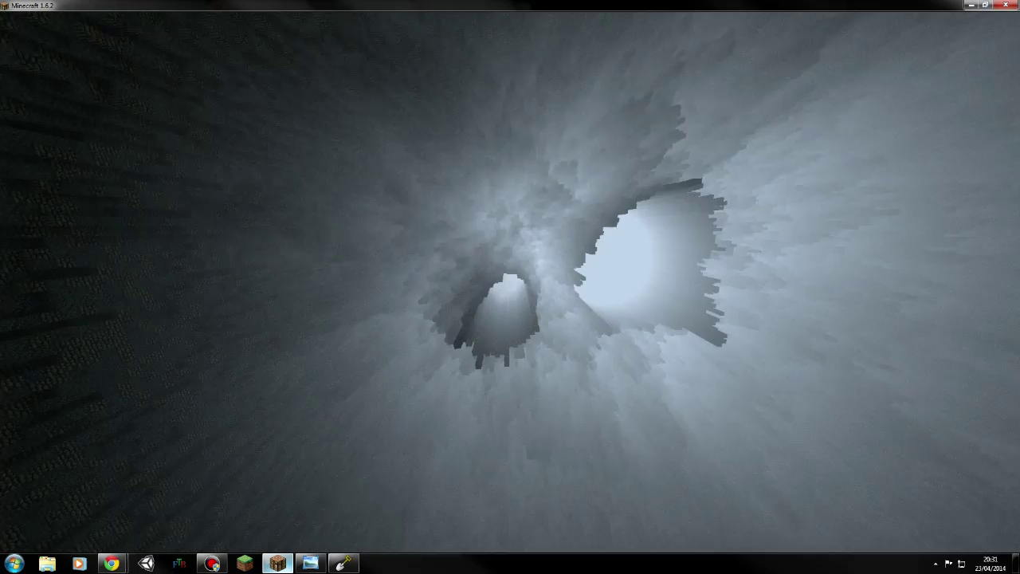
key("space")
key("space")
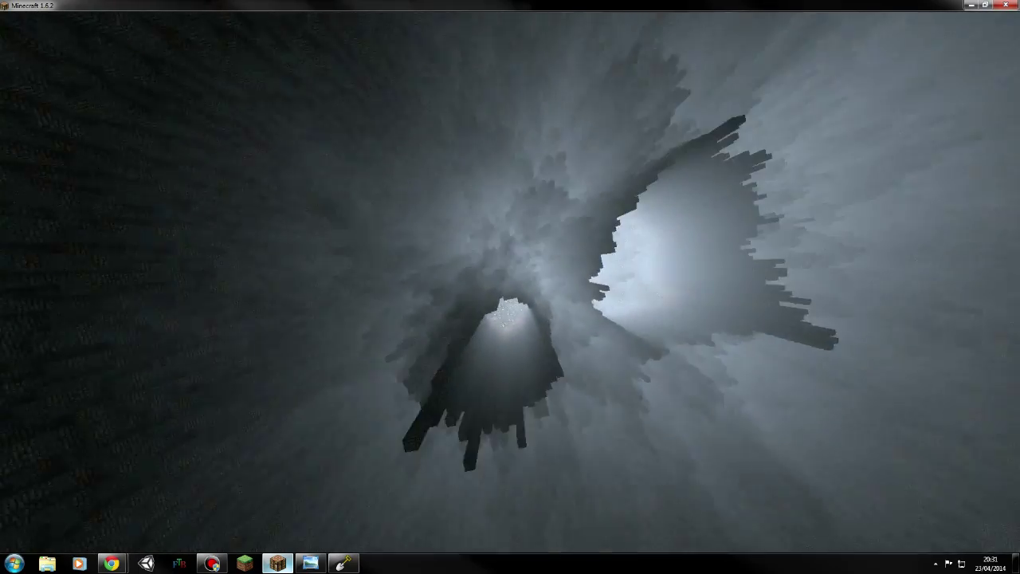
key("space")
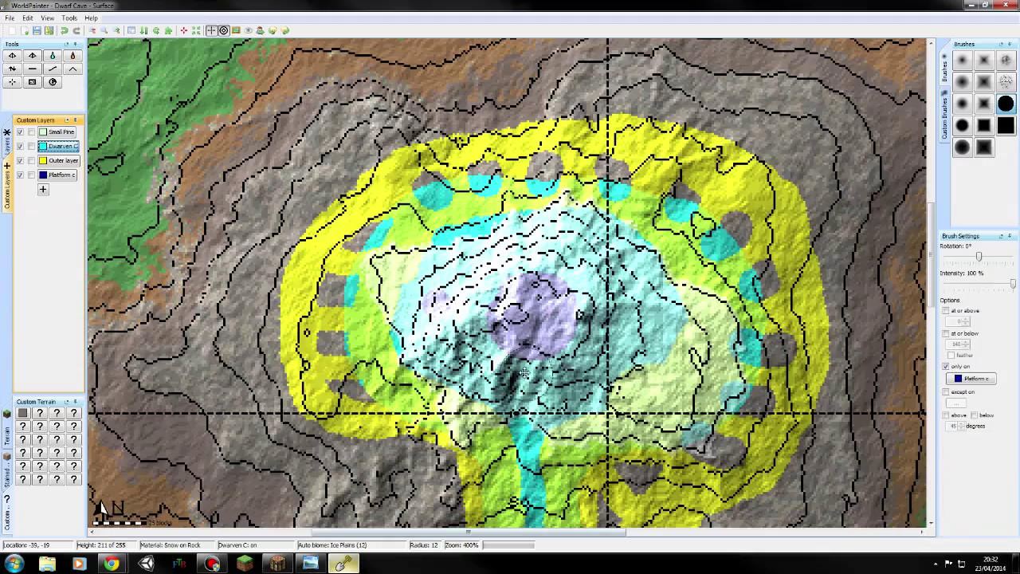
mouse_move(524, 372)
middle_mouse_down()
mouse_move(418, 270)
mouse_move(424, 292)
middle_mouse_up()
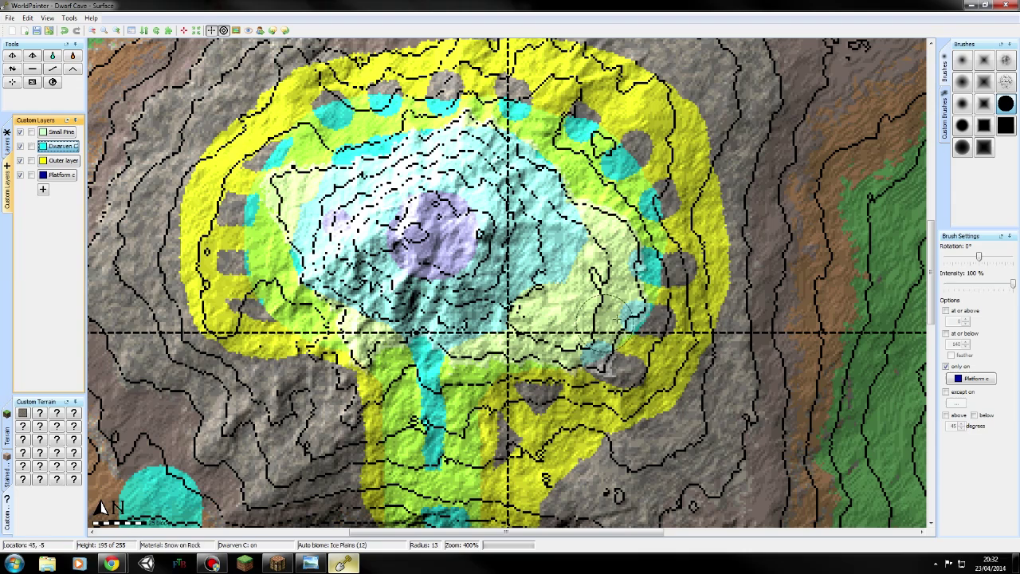
left_click(67, 162)
right_click(67, 162)
left_click(128, 184)
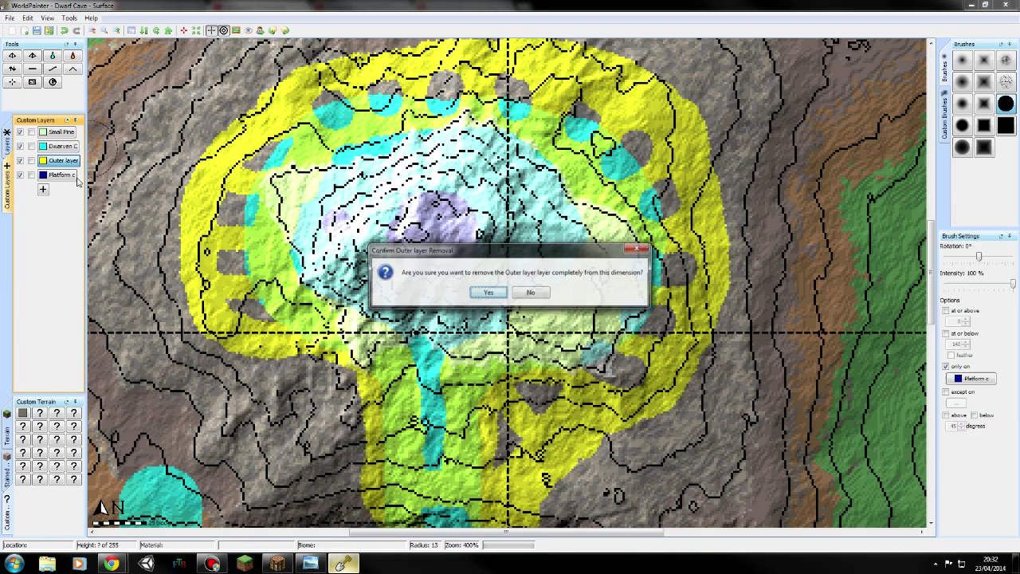
left_click(533, 294)
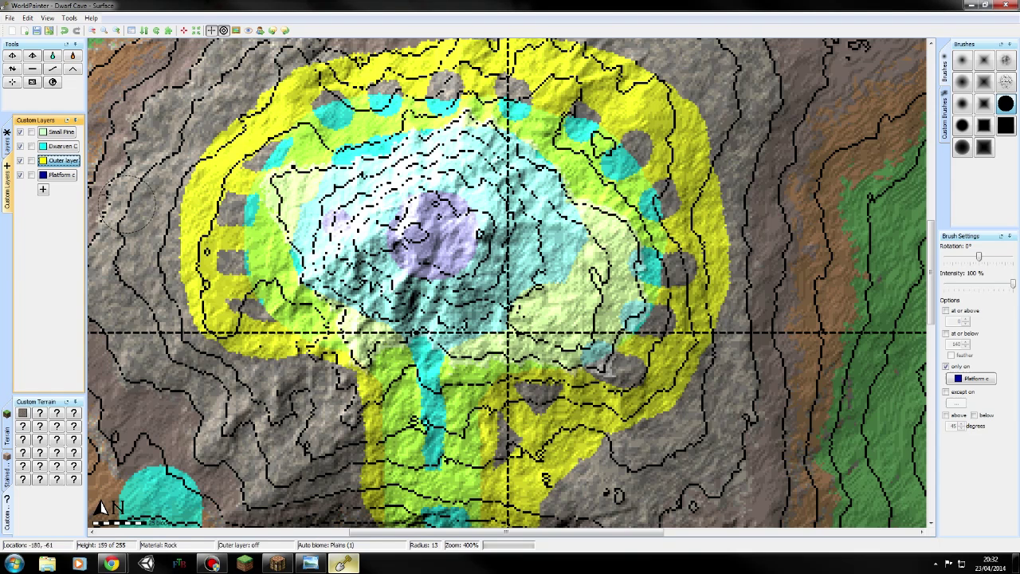
- Open the Outer layer's cave/tunnel configuration in WorldPainter and review its ceiling, floor and wall settings
right_click(71, 162)
left_click(103, 170)
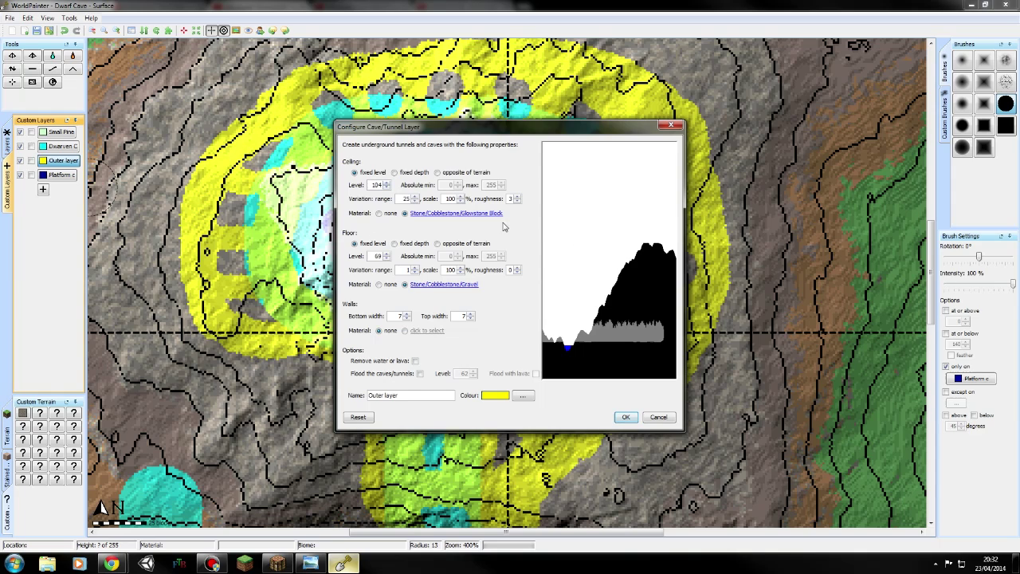
left_click(626, 418)
- Review the Dwarven C layer's cave/tunnel configuration, toggling the cave flooding option off and back on
left_click(63, 146)
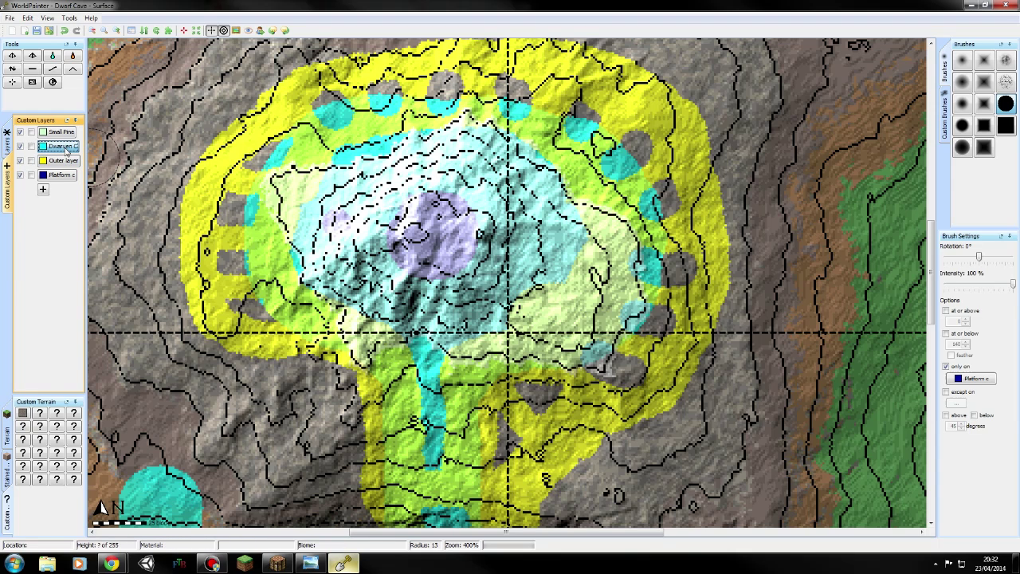
right_click(54, 149)
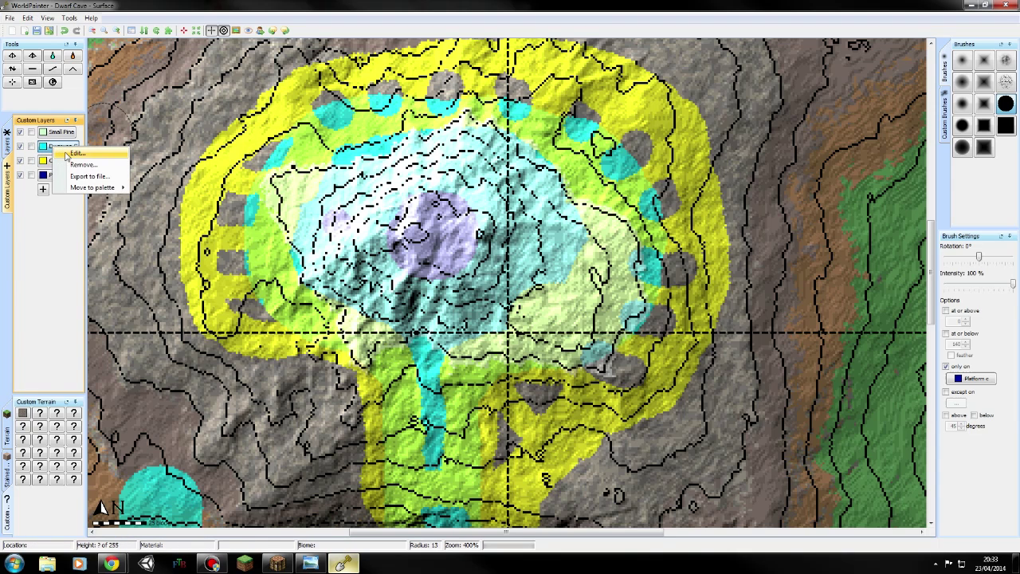
left_click(74, 147)
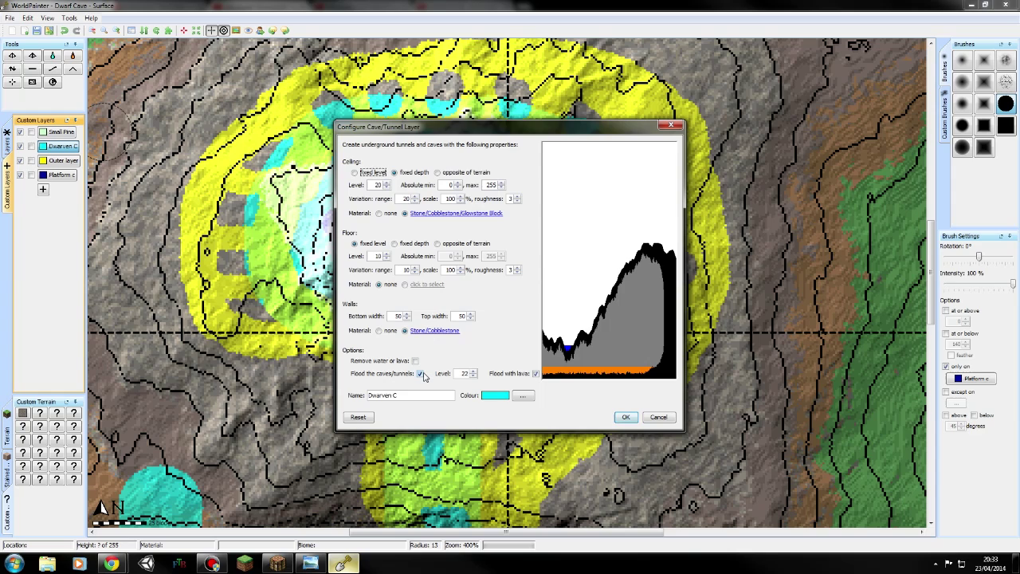
left_click(420, 373)
left_click(421, 374)
left_click(628, 418)
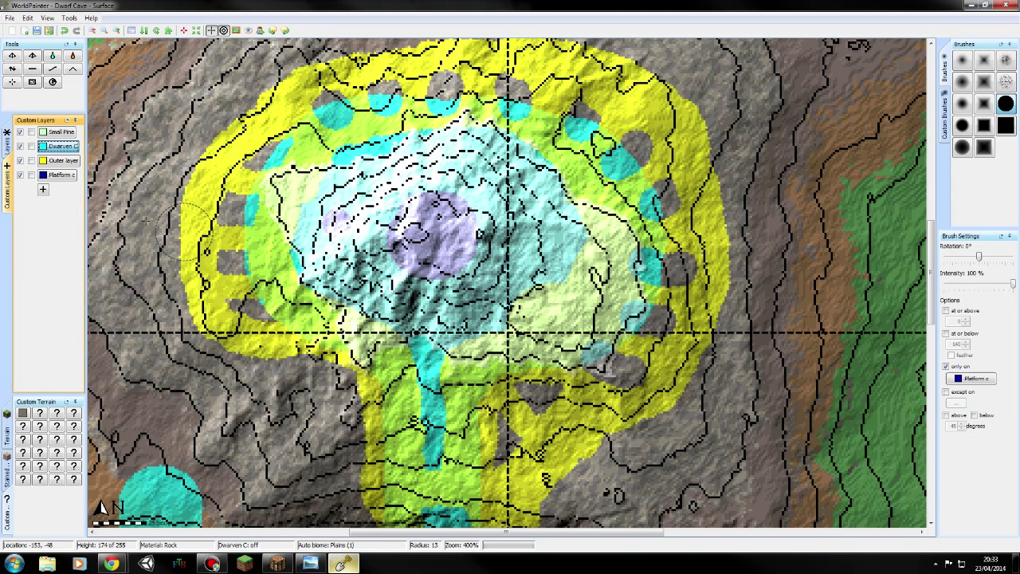
- Review the Platform c layer's cave/tunnel configuration, trying larger bottom and top wall widths and restoring both to 0
right_click(72, 176)
left_click(94, 182)
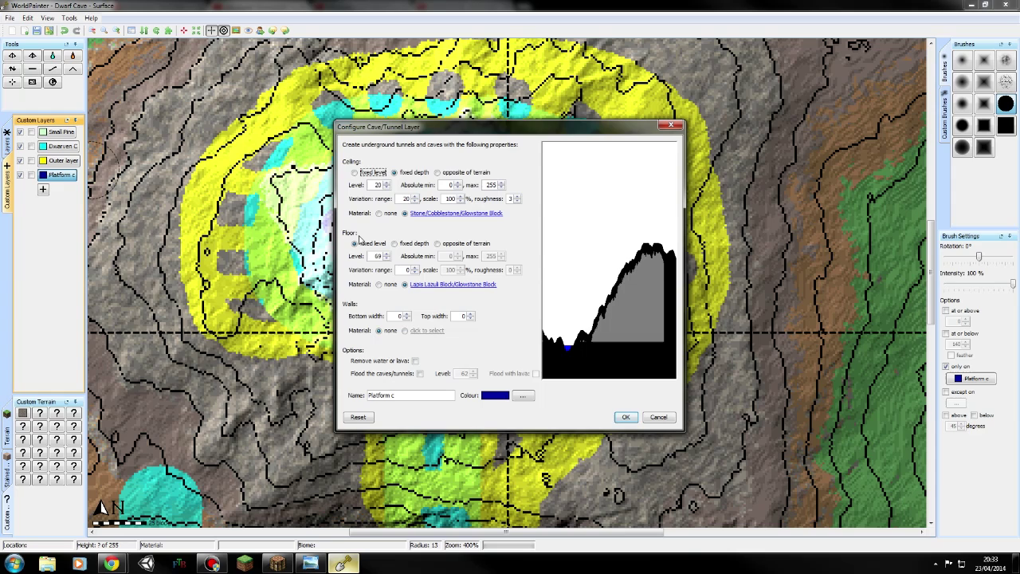
left_click(407, 313)
left_click(470, 314)
left_click(470, 318)
left_click(406, 319)
left_click(625, 419)
- Hide the Outer layer and Platform c layers and examine the Dwarven C cavern and its curved tunnel on the map
middle_click_drag(472, 352, 601, 59)
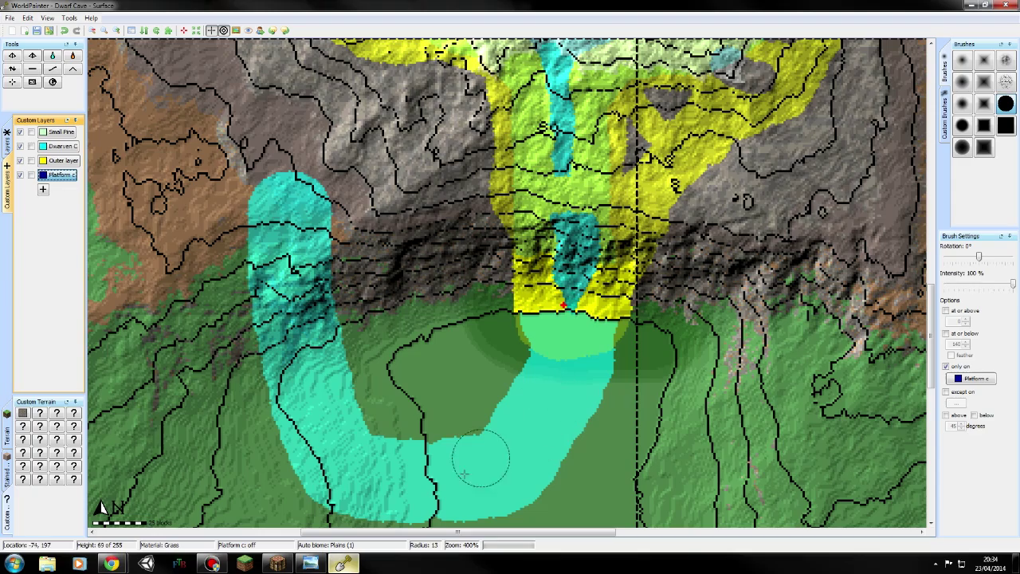
scroll(319, 373, "up", 3)
middle_click_drag(283, 202, 303, 281)
left_click(20, 160)
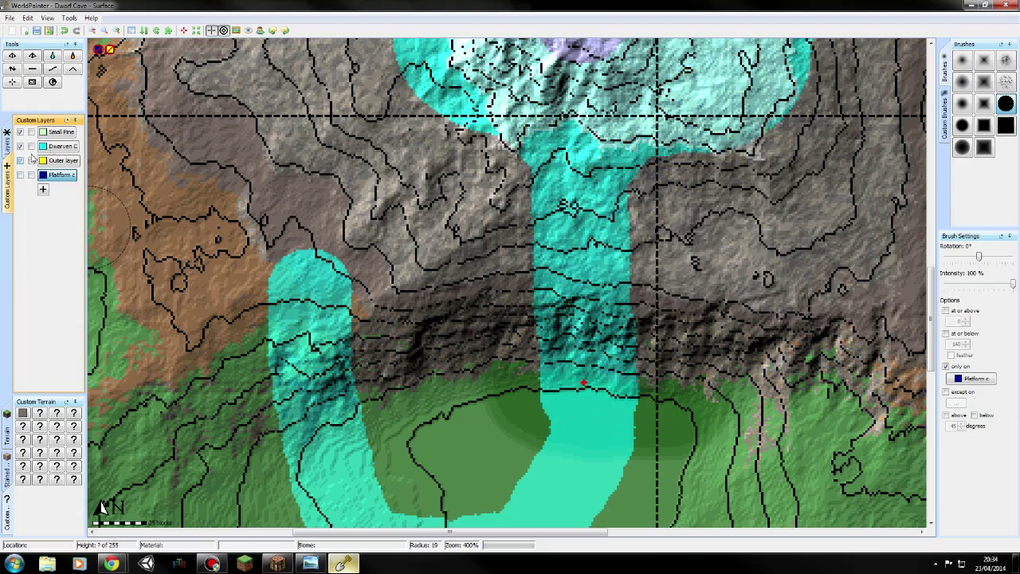
left_click(60, 146)
middle_click_drag(626, 299, 604, 526)
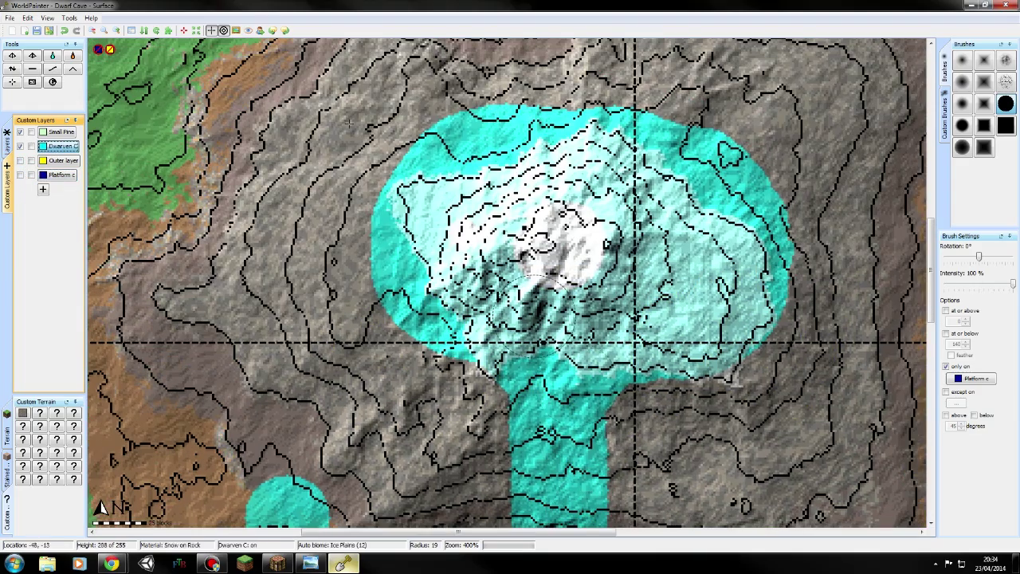
left_click(93, 32)
middle_click_drag(473, 357, 463, 258)
scroll(516, 263, "down", 3)
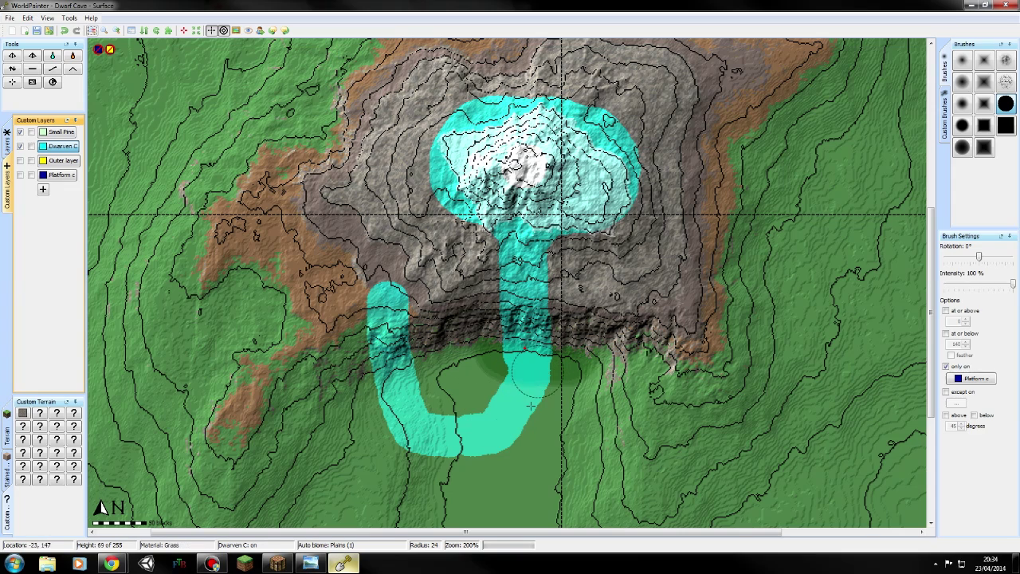
middle_click_drag(349, 261, 420, 347)
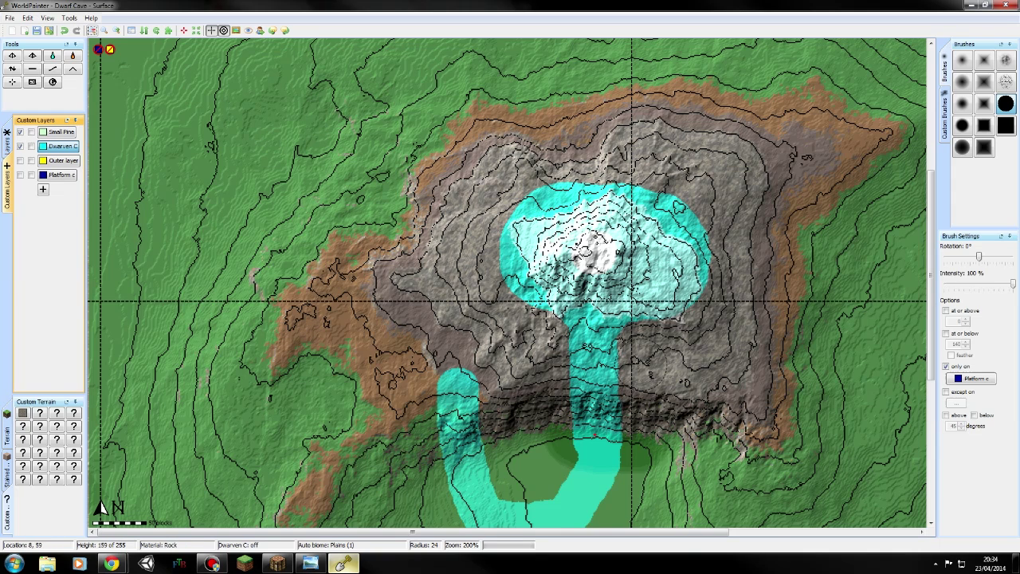
- Show the Outer layer and Platform c layers again and examine the complete cave layout across the mountain and its entrance
left_click(20, 160)
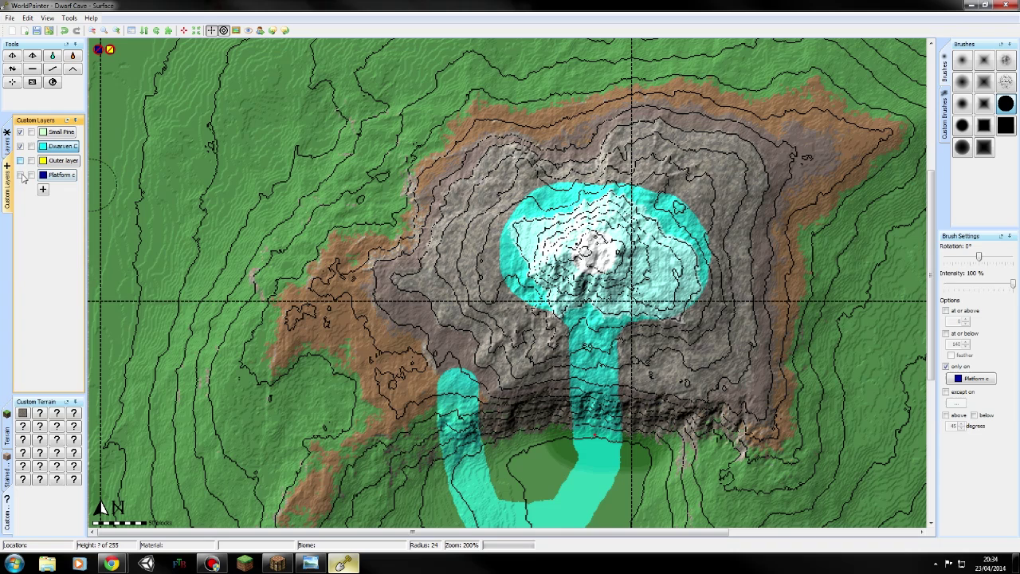
left_click(20, 175)
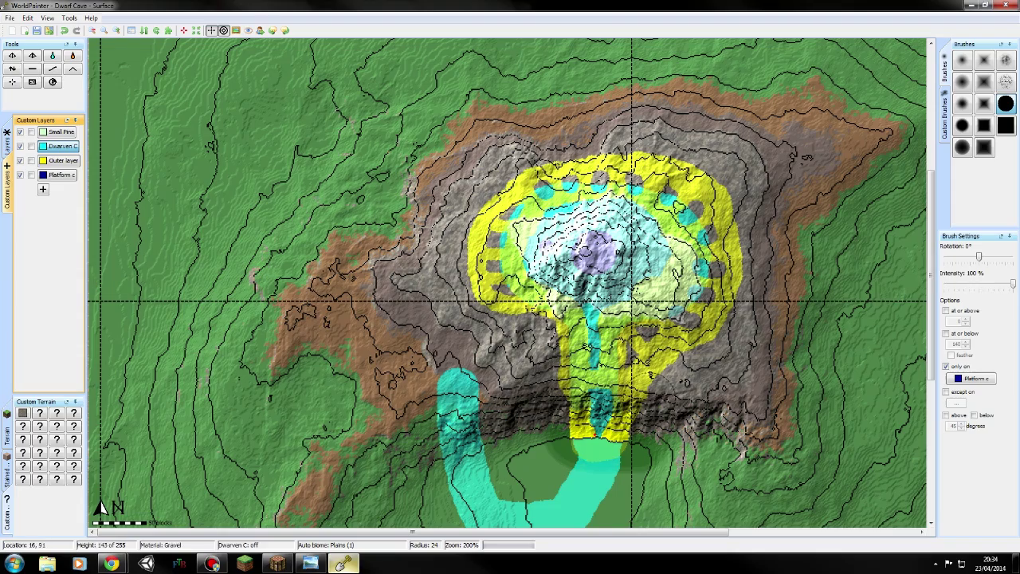
middle_click_drag(602, 447, 561, 341)
middle_click_drag(587, 308, 560, 361)
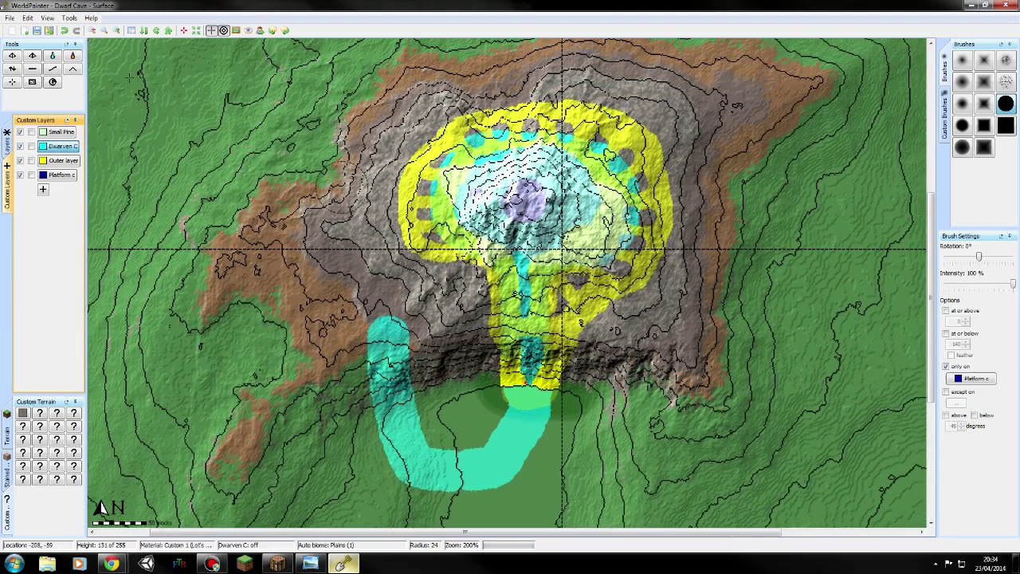
left_click(93, 31)
middle_click_drag(484, 309, 578, 429)
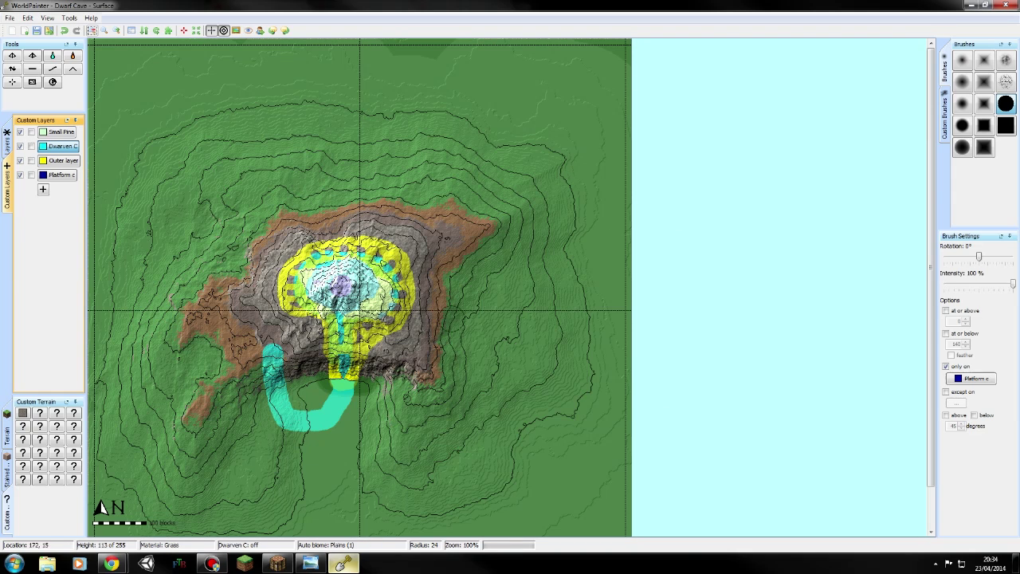
scroll(439, 339, "down", 3)
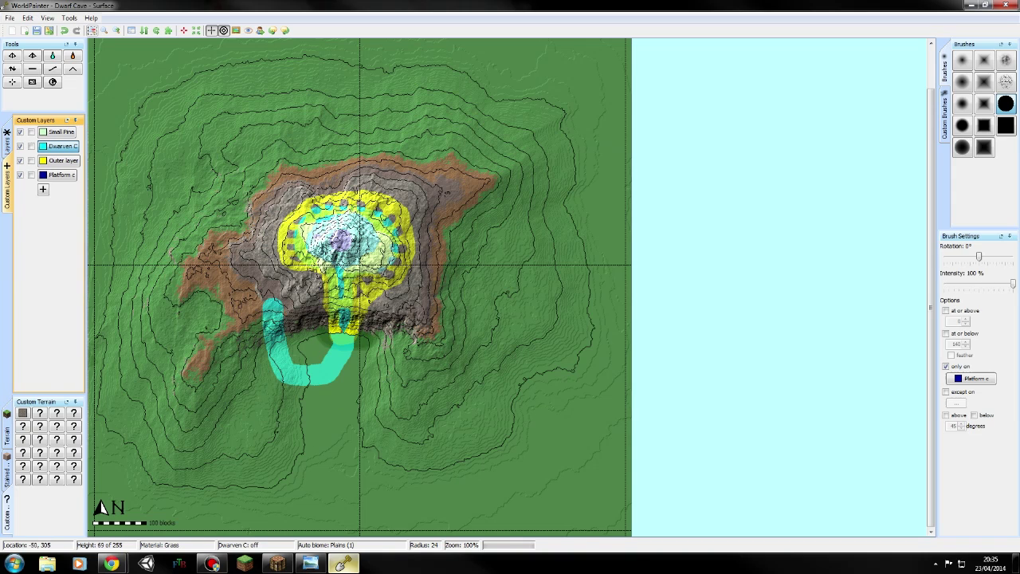
middle_click_drag(396, 262, 415, 375)
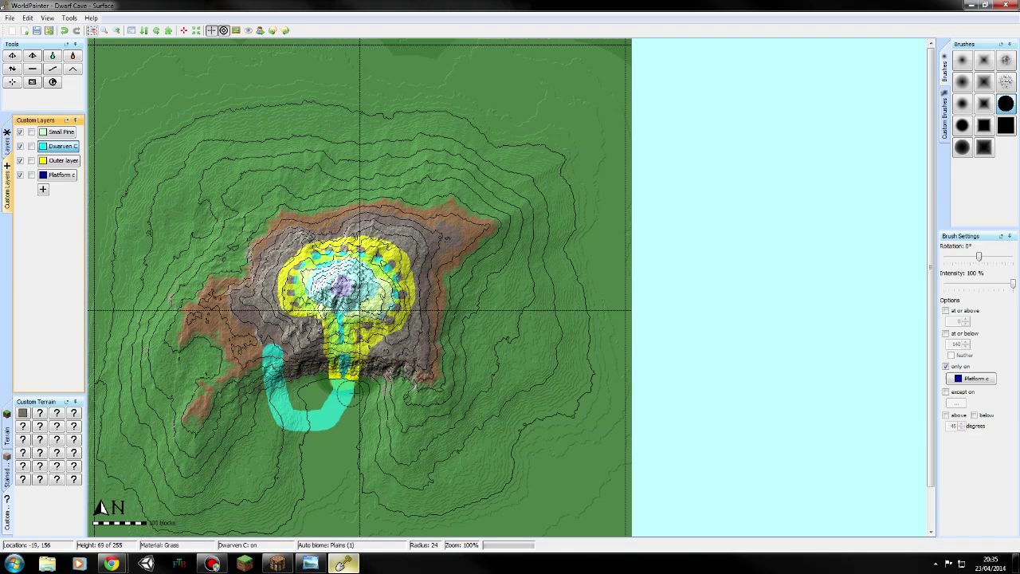
left_click_drag(338, 394, 346, 385)
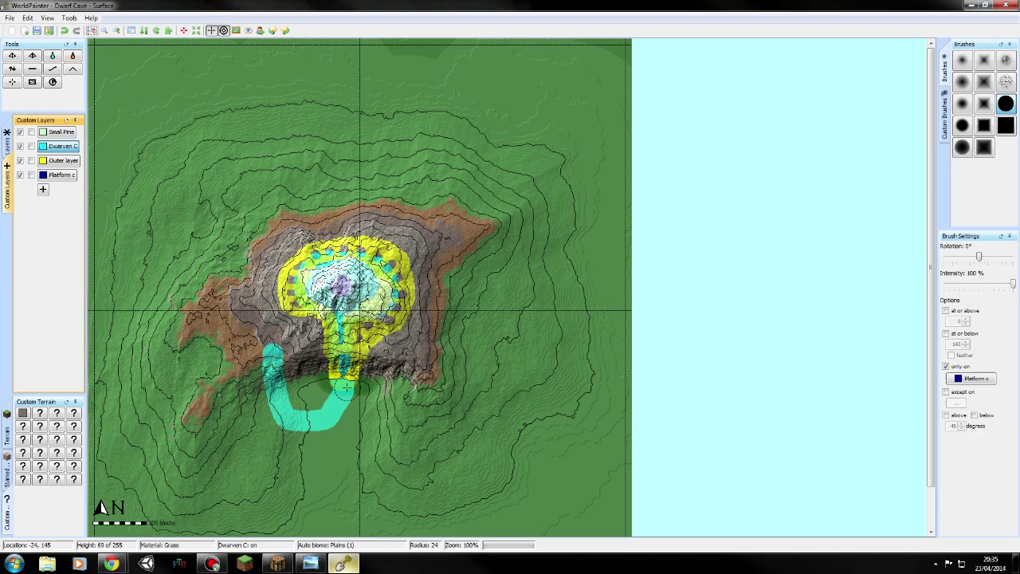